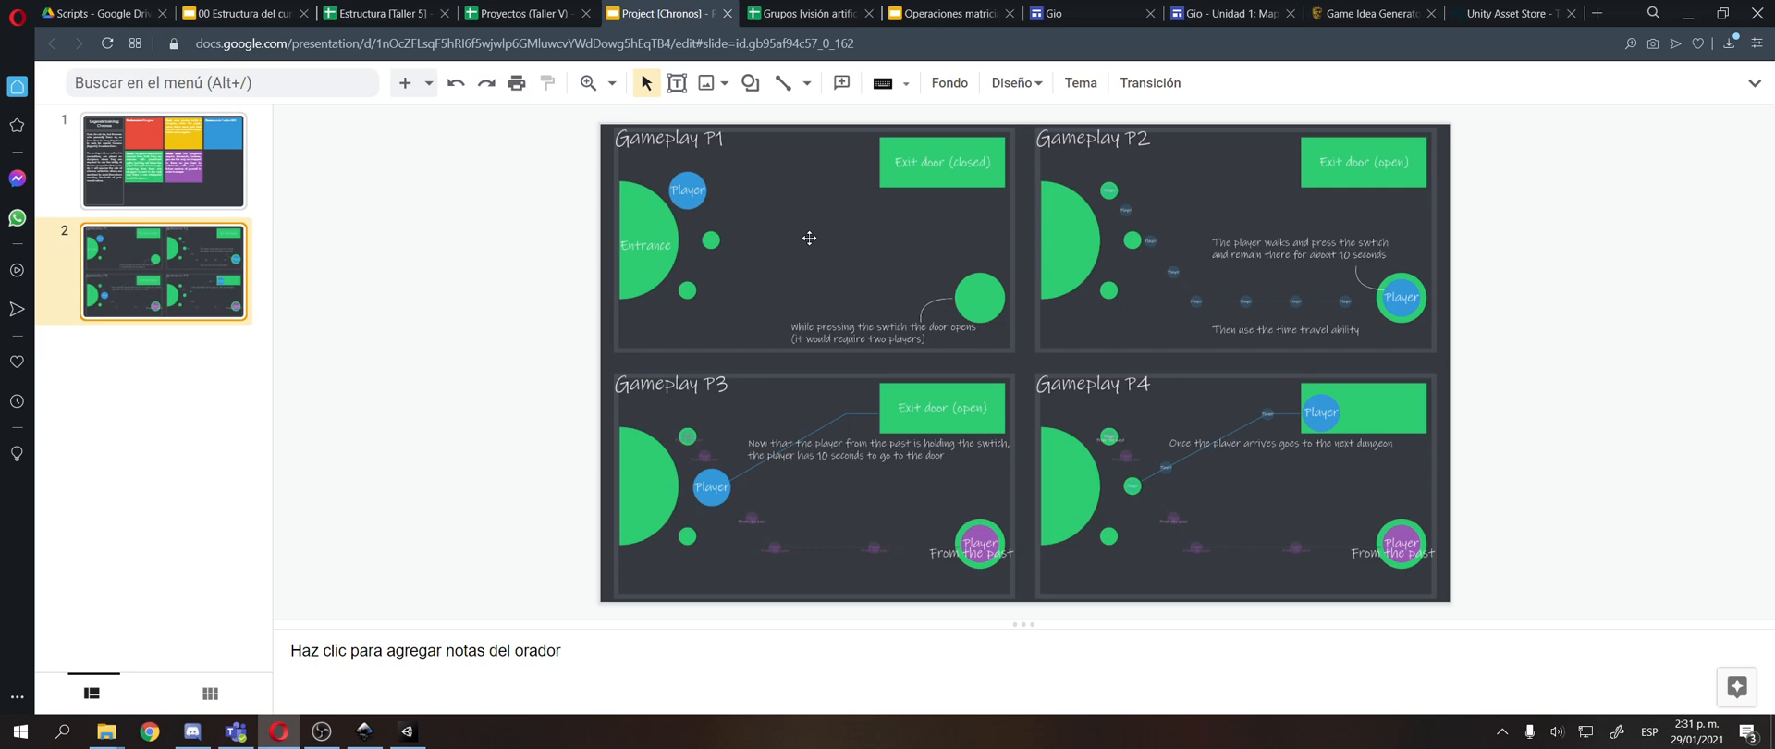
Switch to the Estructura (Taller 5) spreadsheet and examine the first group's main, secondary and optional roles on the Grupos [editable] sheet.
left_click(536, 7)
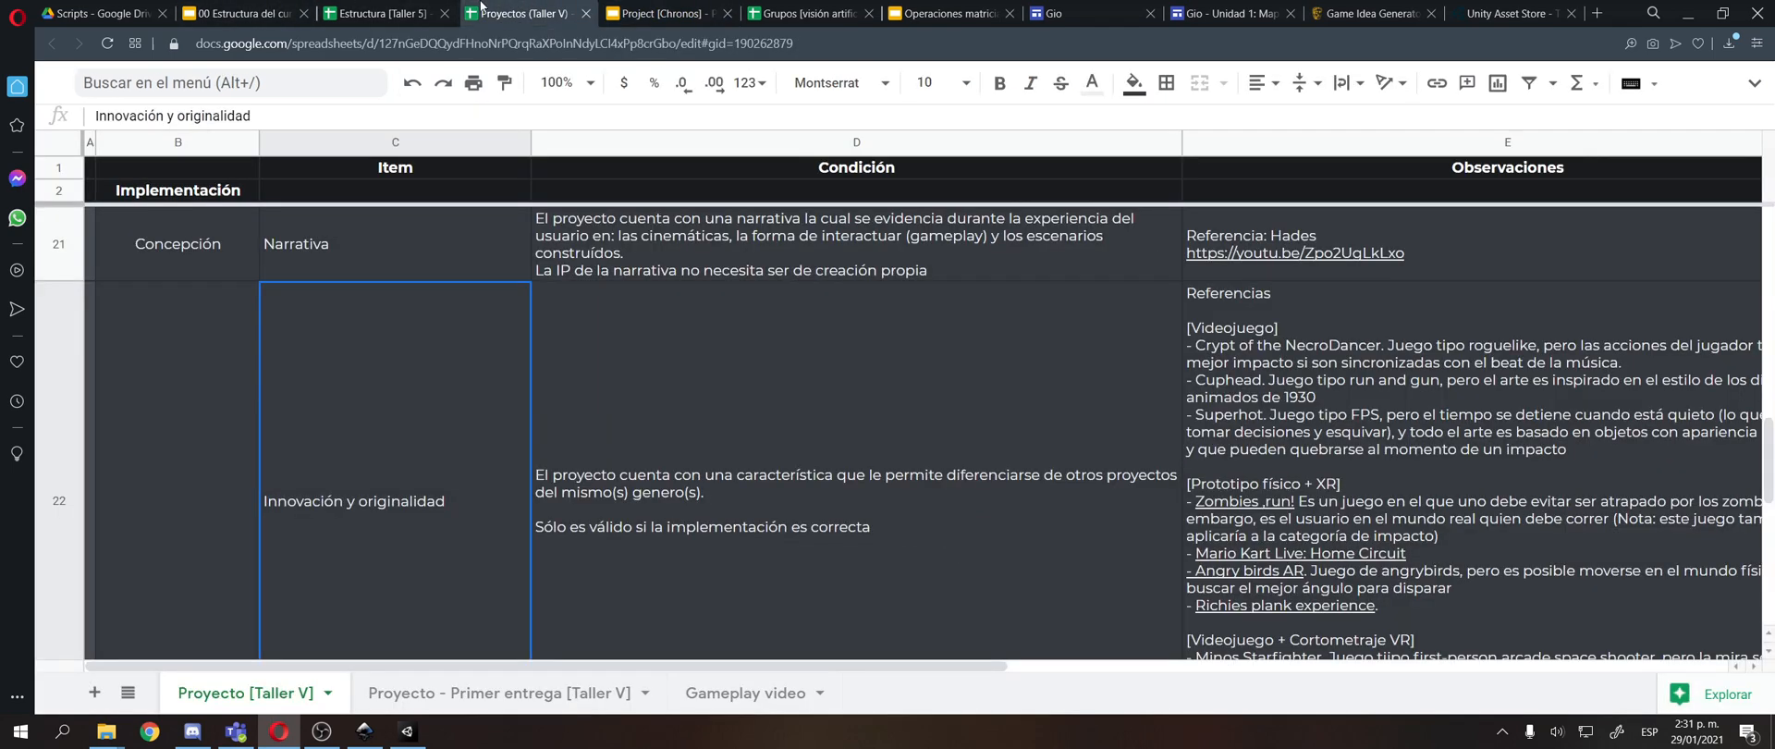
left_click(389, 13)
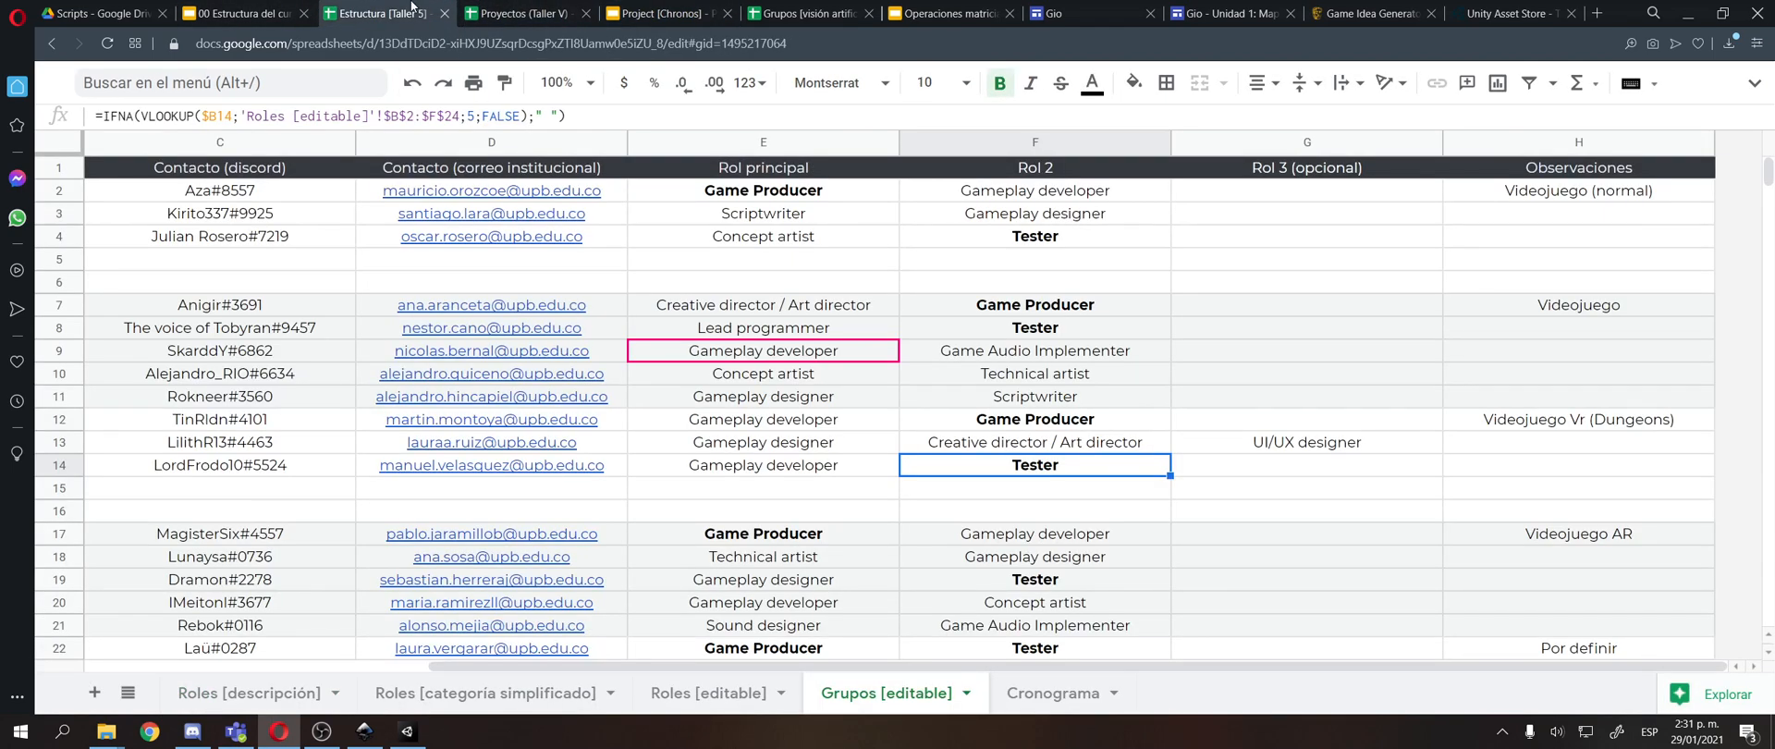
left_click(1113, 235)
left_click(1146, 220)
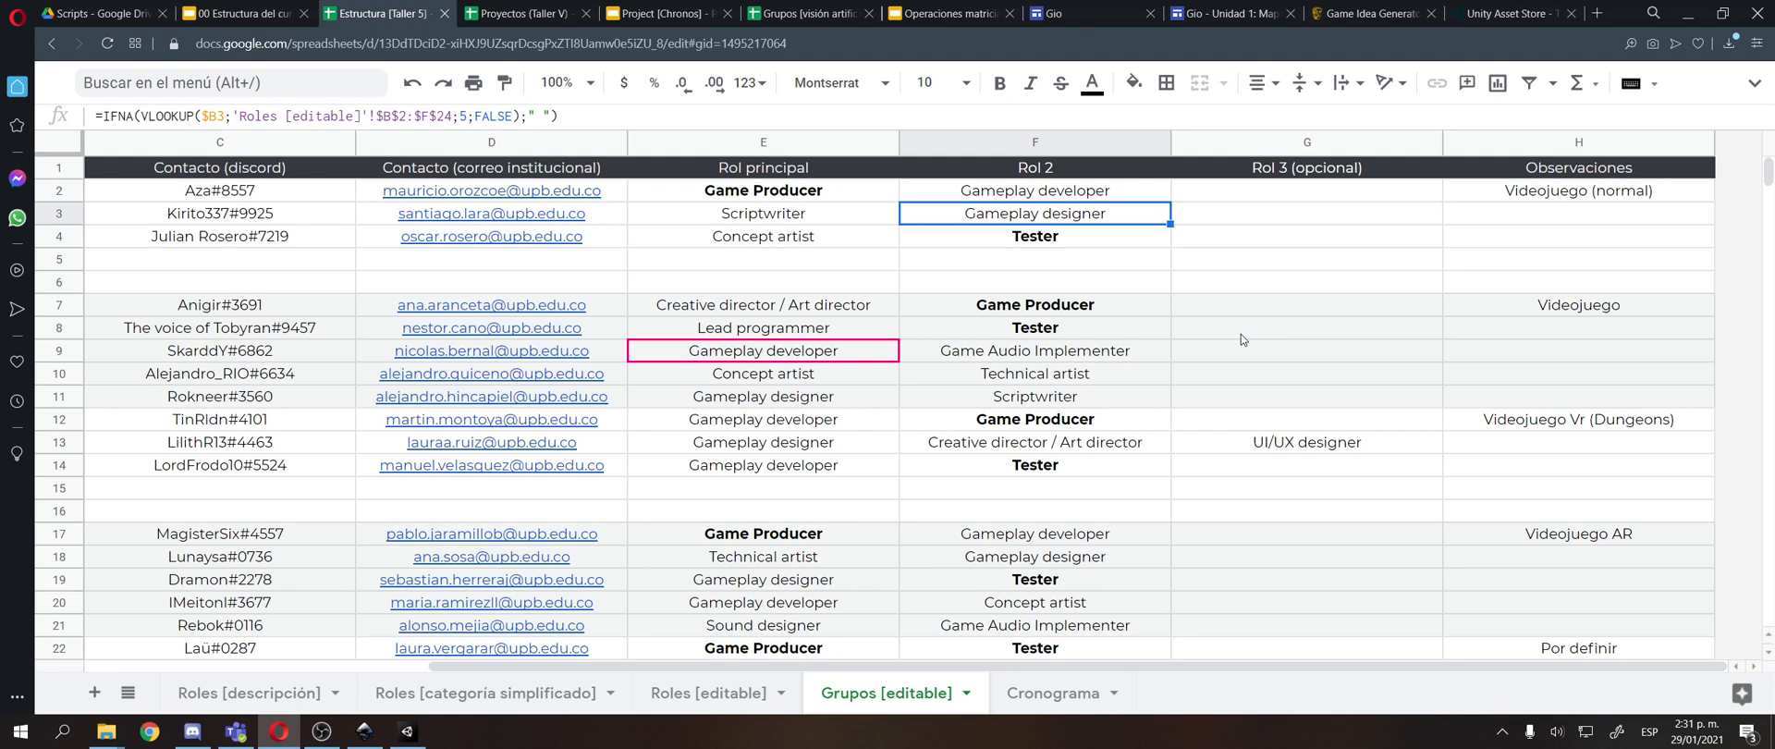
key("Left")
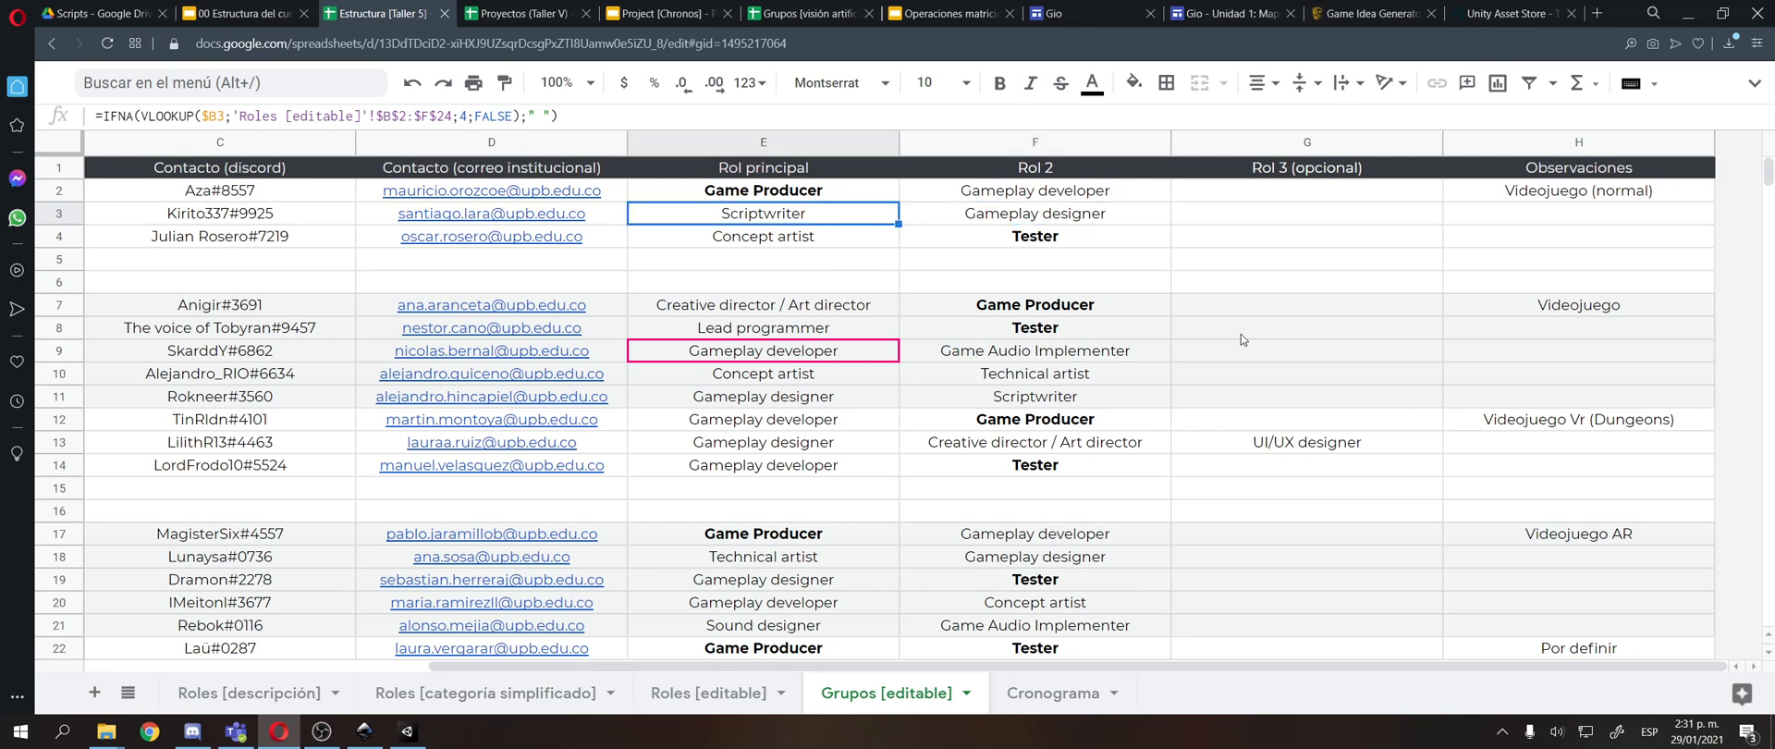
key("Left")
key("Right")
key("Right")
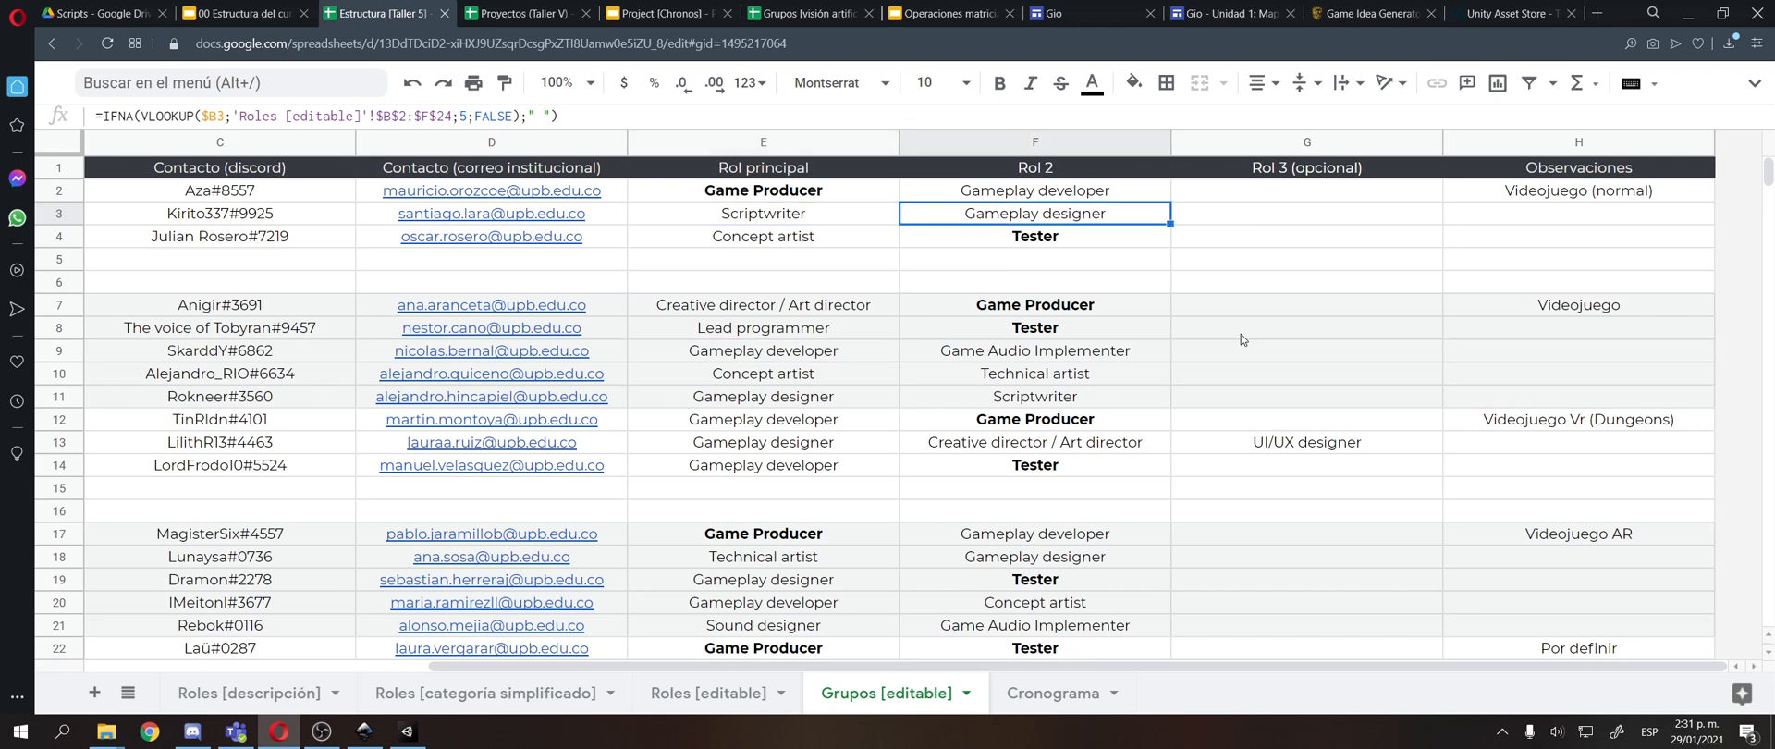
key("Left")
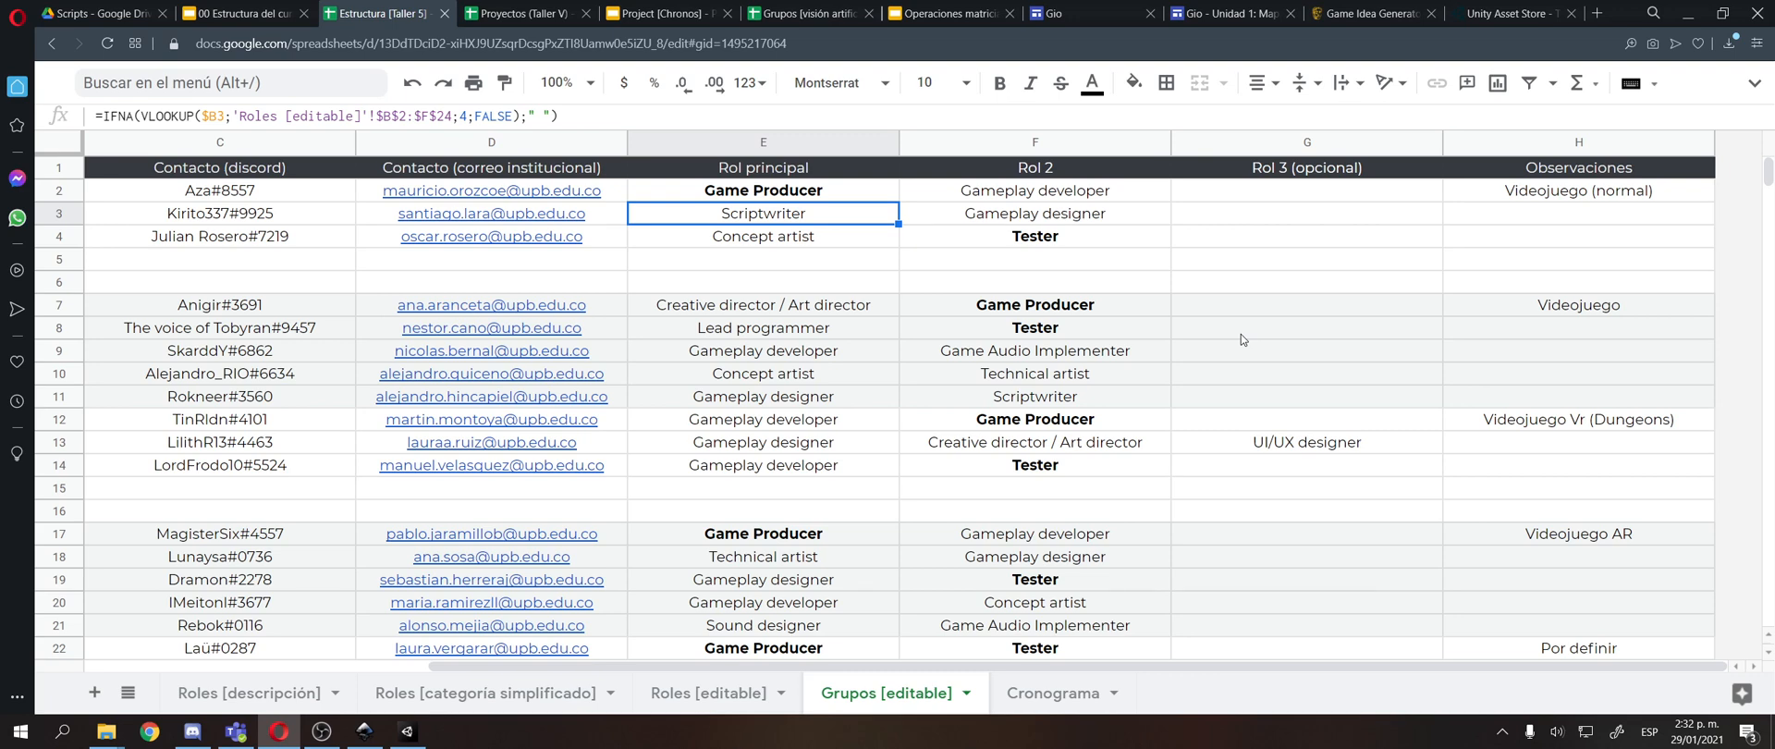
key("shift+Right")
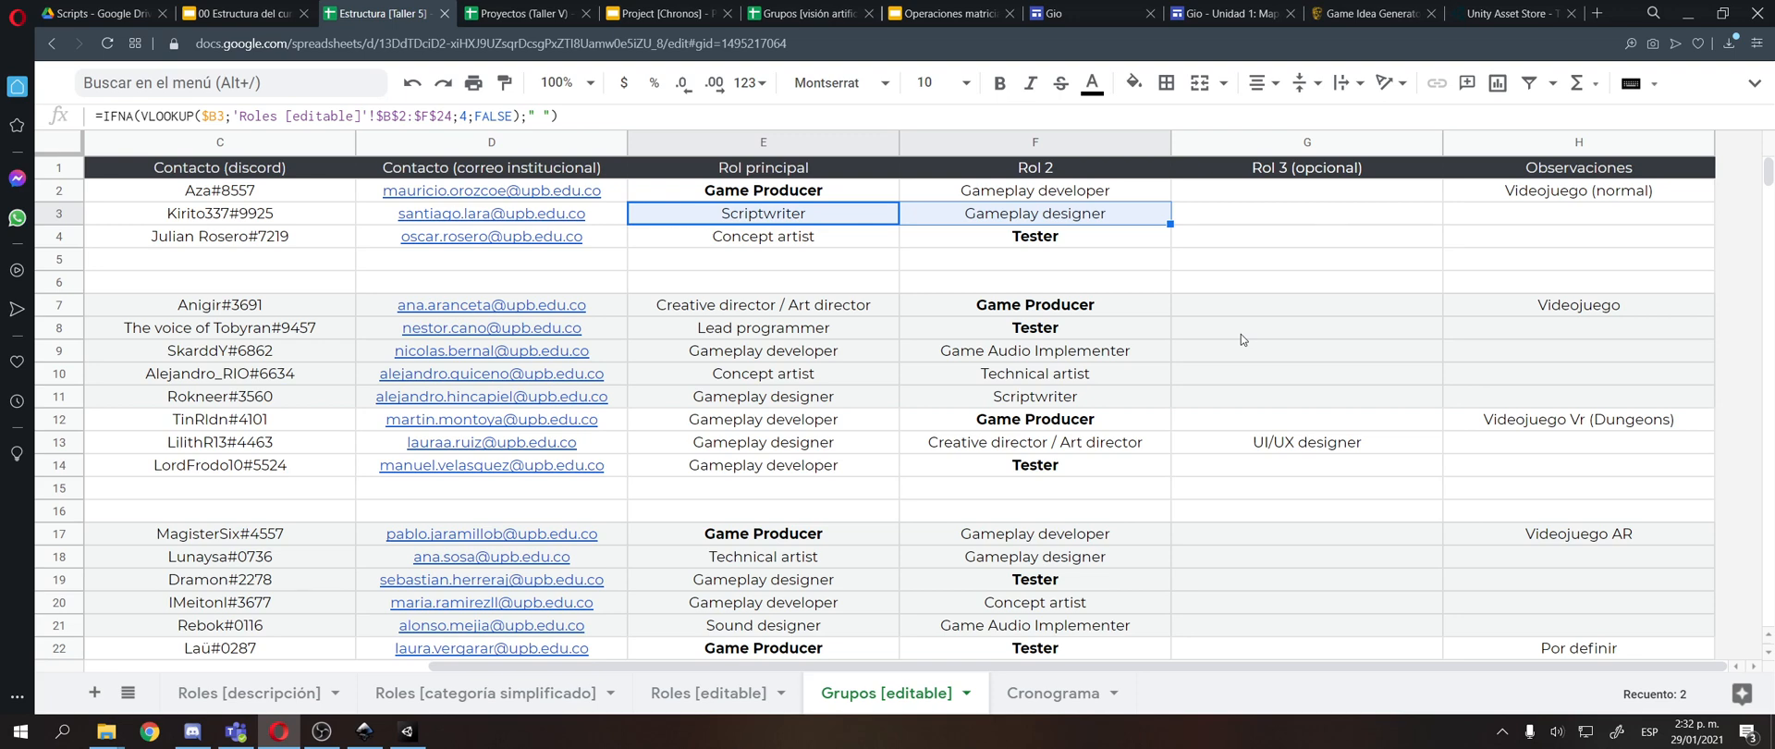
key("Right")
key("Right")
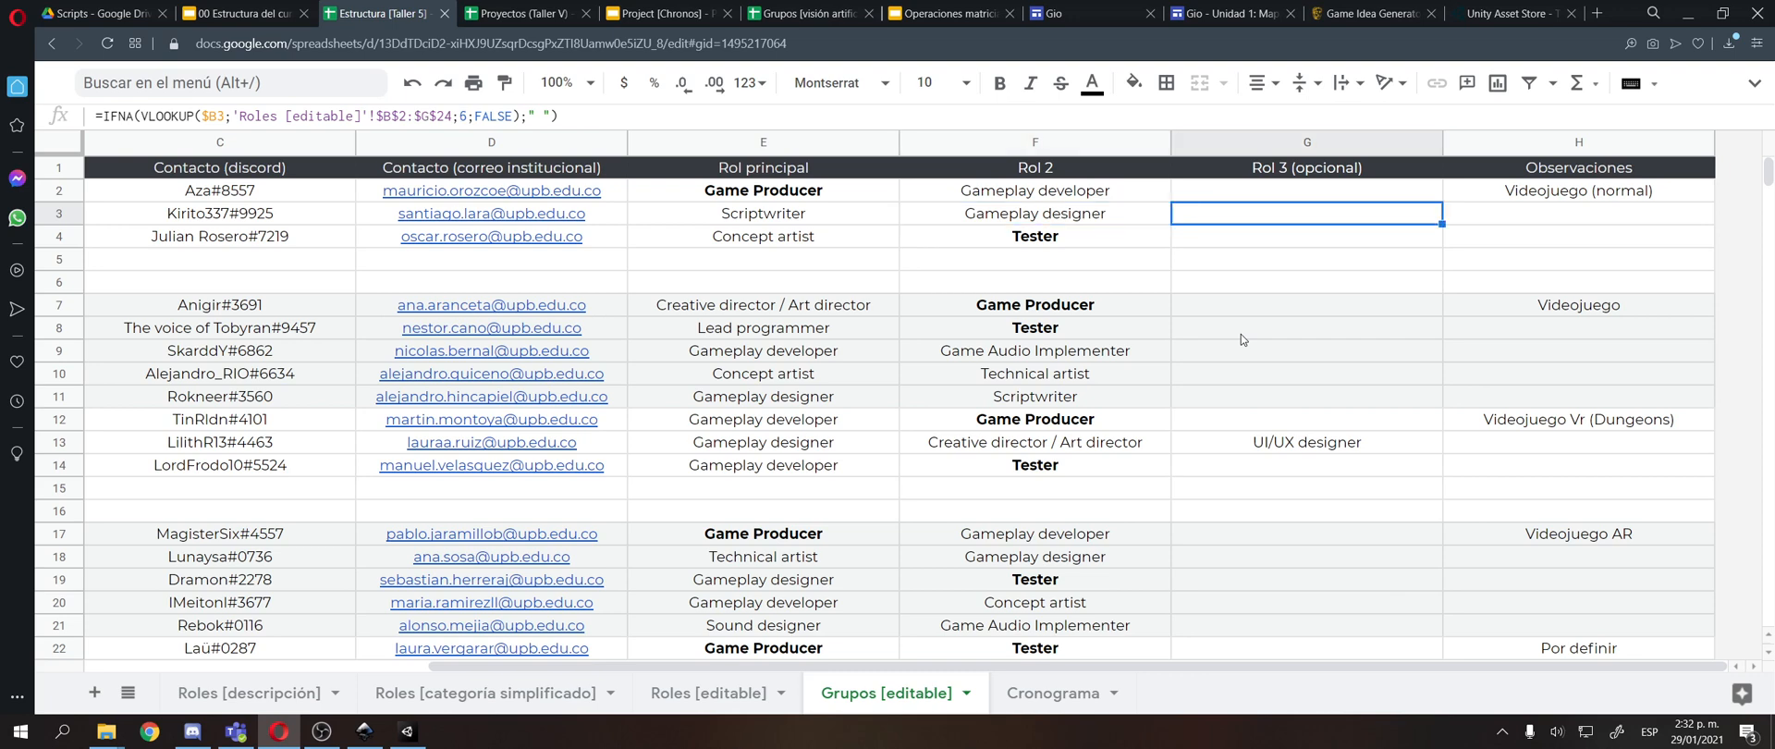
key("Left")
key("Up")
key("Left")
key("Down")
key("Right")
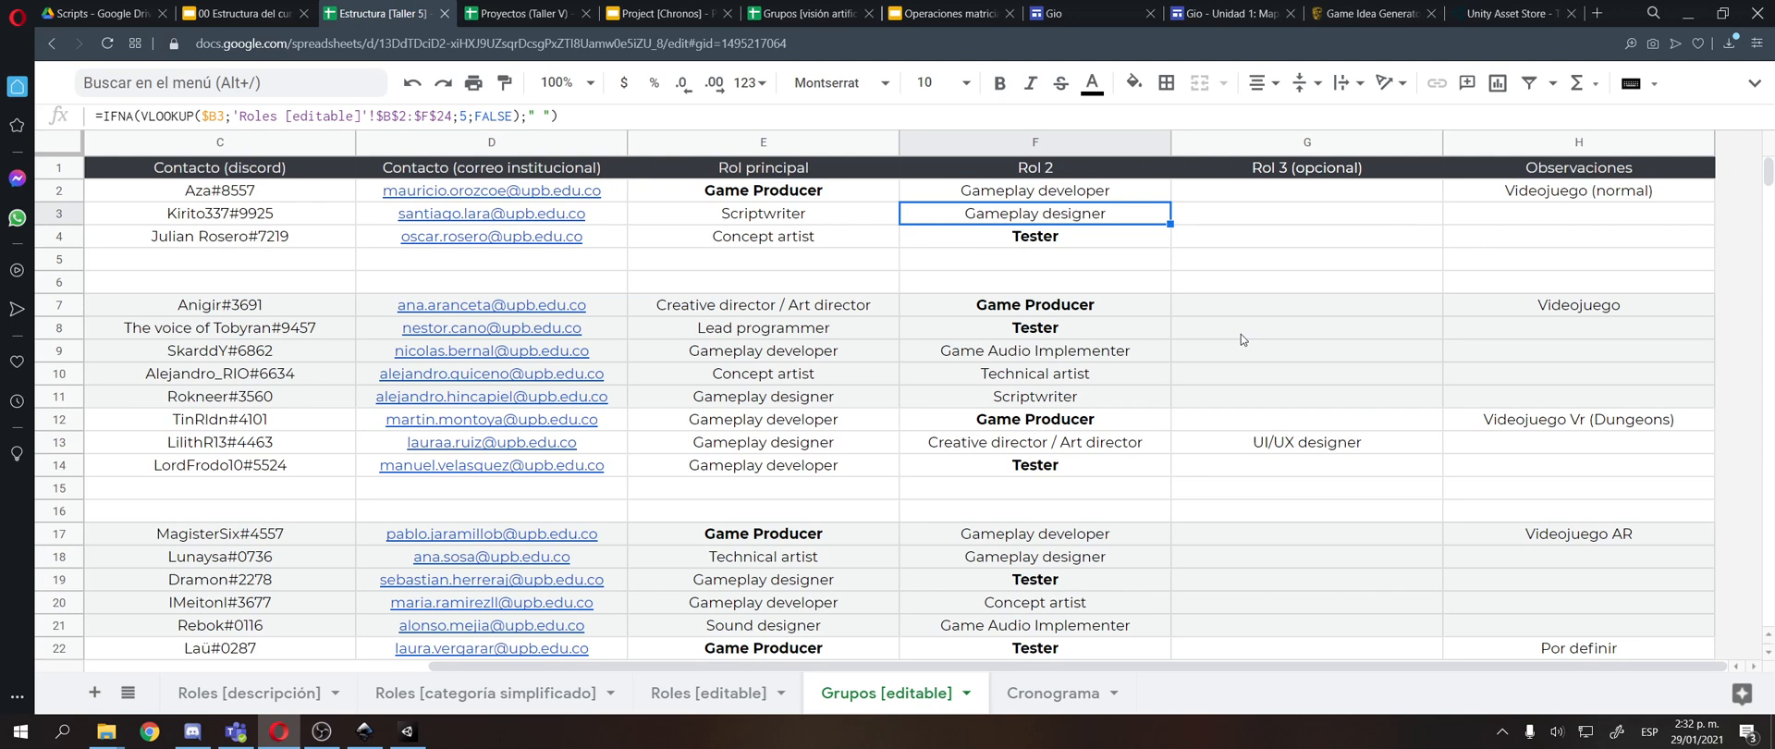
key("Left")
key("Right")
key("Left")
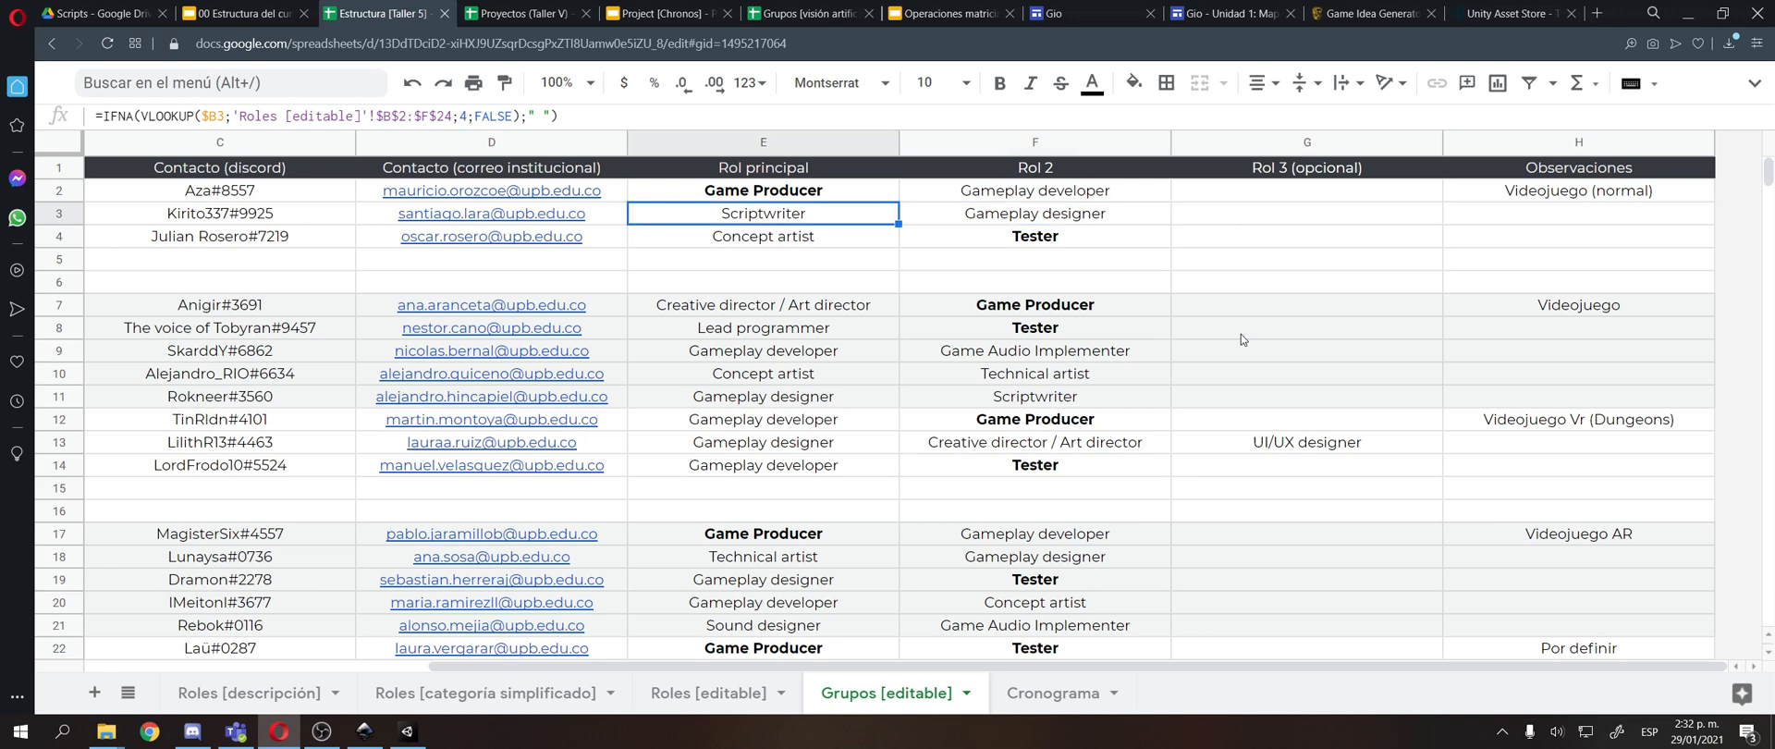
key("Right")
key("Right")
key("Left")
key("Right")
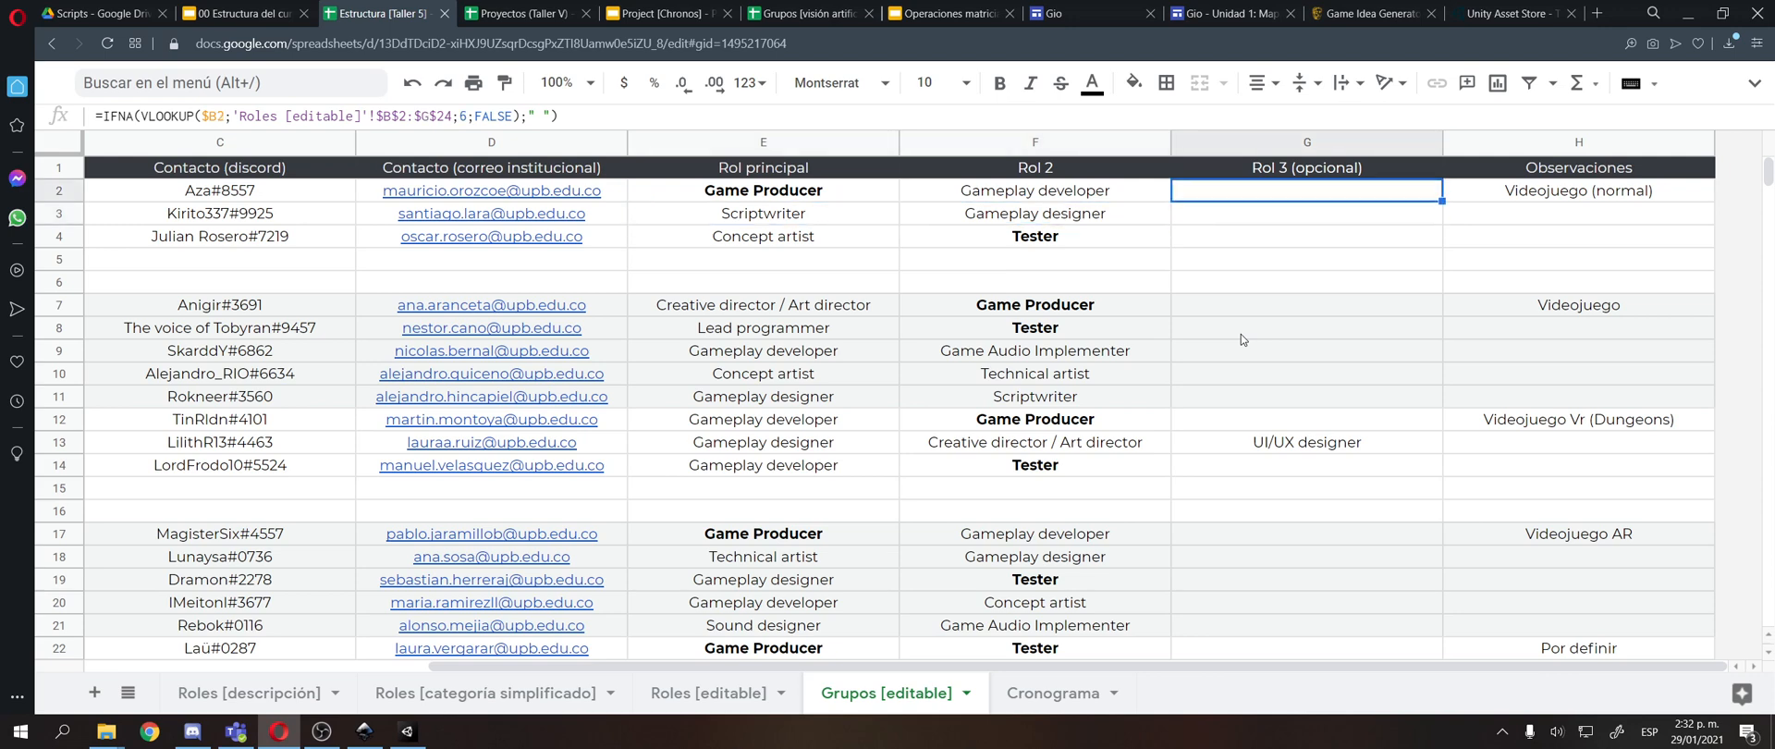
key("Left")
key("Left")
key("Up")
key("Right")
key("Right")
key("Down")
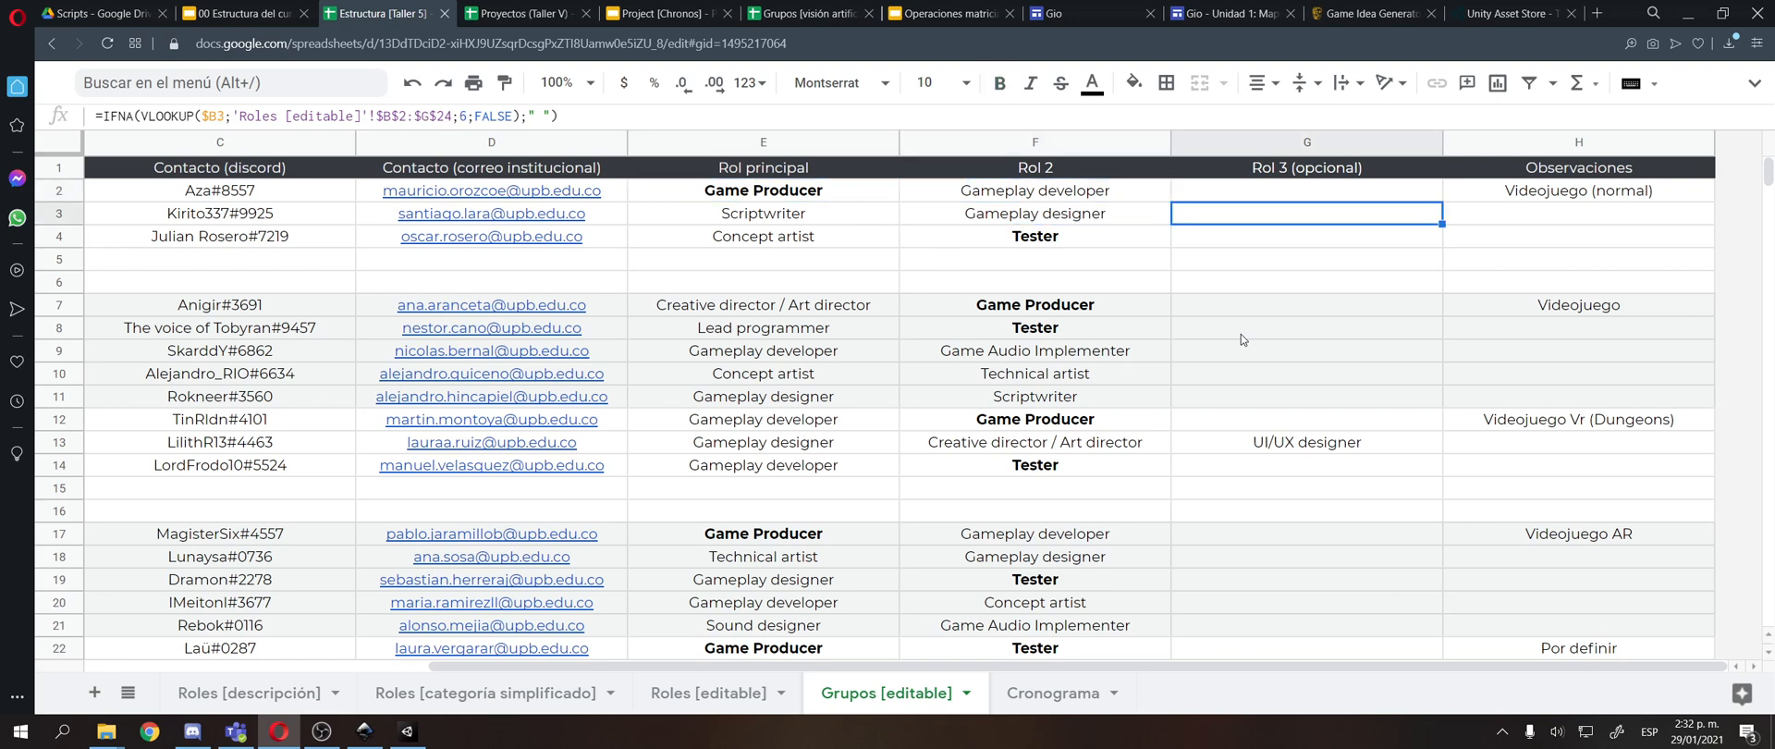
key("Left")
key("Down")
key("Up")
key("Left")
key("Up")
key("Right")
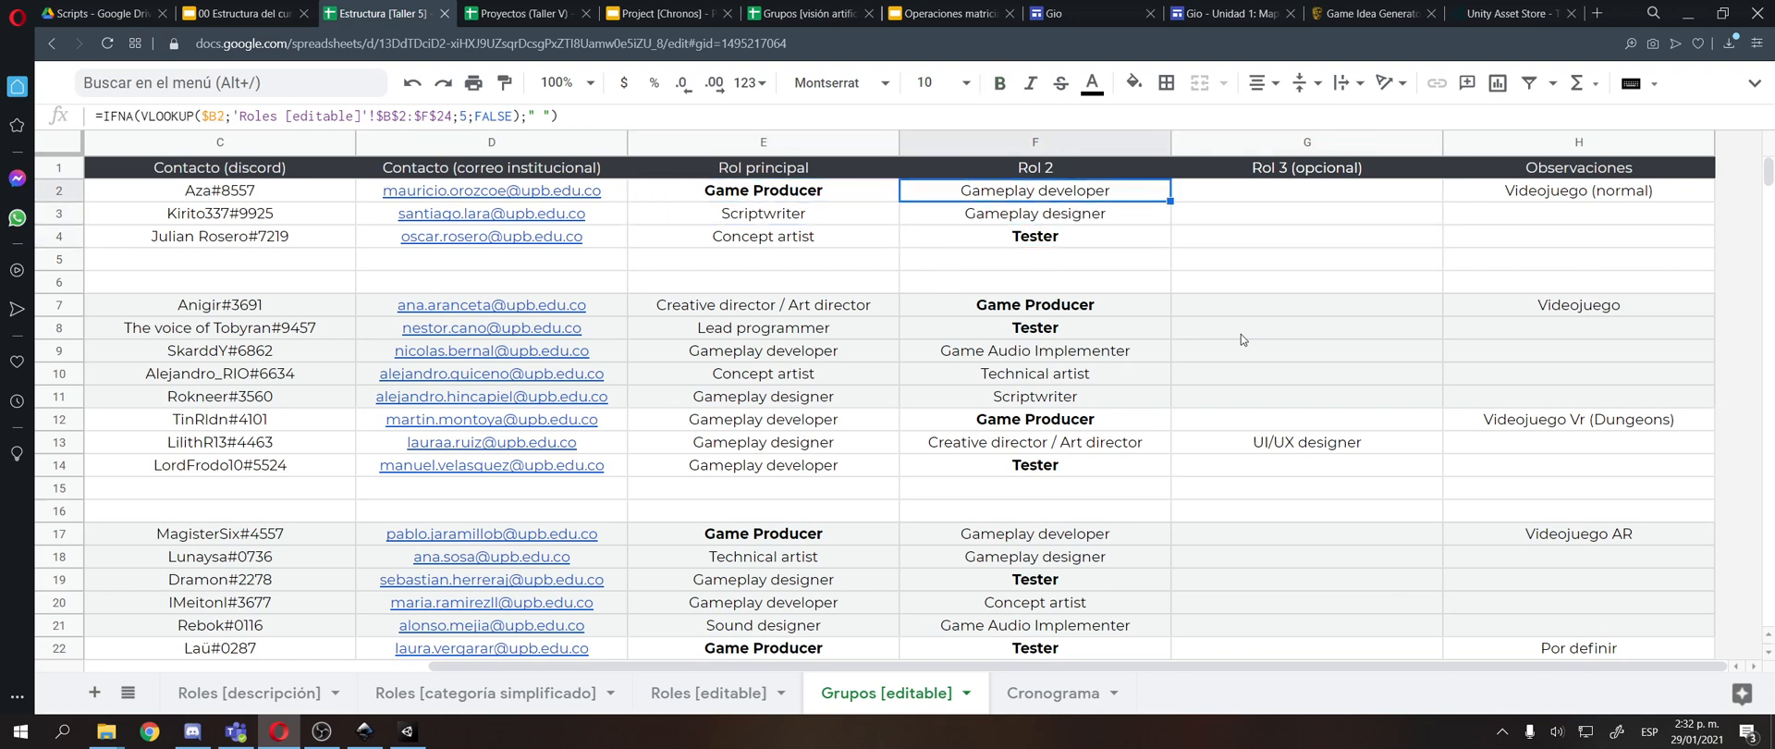
key("Right")
key("Right")
key("Left")
key("Left")
key("Down")
key("Down")
key("Left")
key("Up")
key("Up")
key("Right")
key("Right")
key("Down")
key("Left")
key("Up")
key("Left")
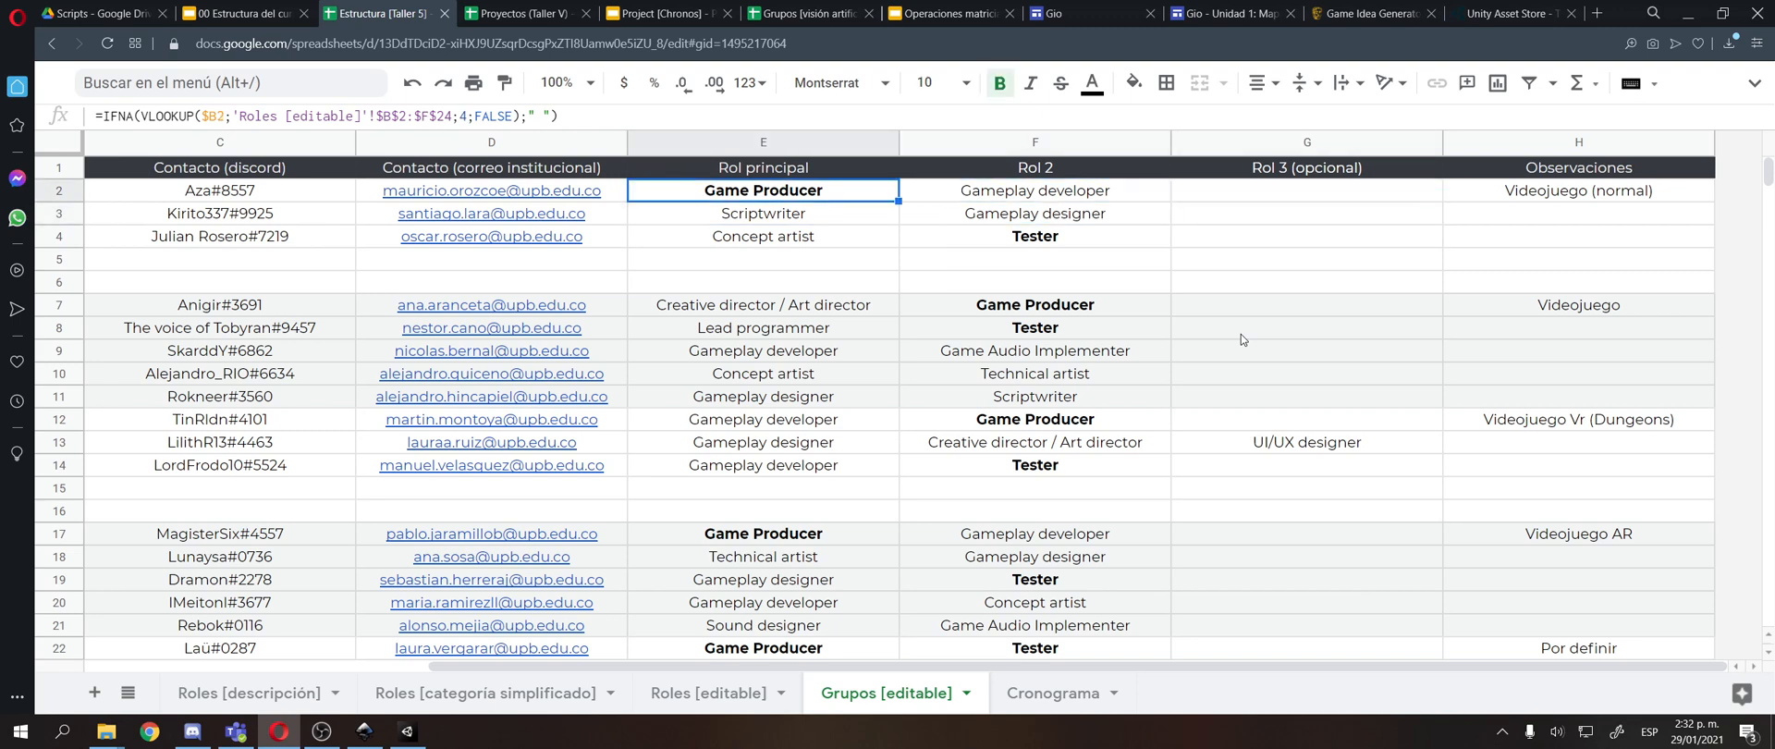
key("Right")
key("Right")
key("Down")
key("Down")
key("Left")
key("Left")
key("Up")
key("Right")
key("Up")
key("Left")
key("Right")
key("Right")
key("Down")
key("Down")
key("Left")
key("Left")
key("Up")
key("Right")
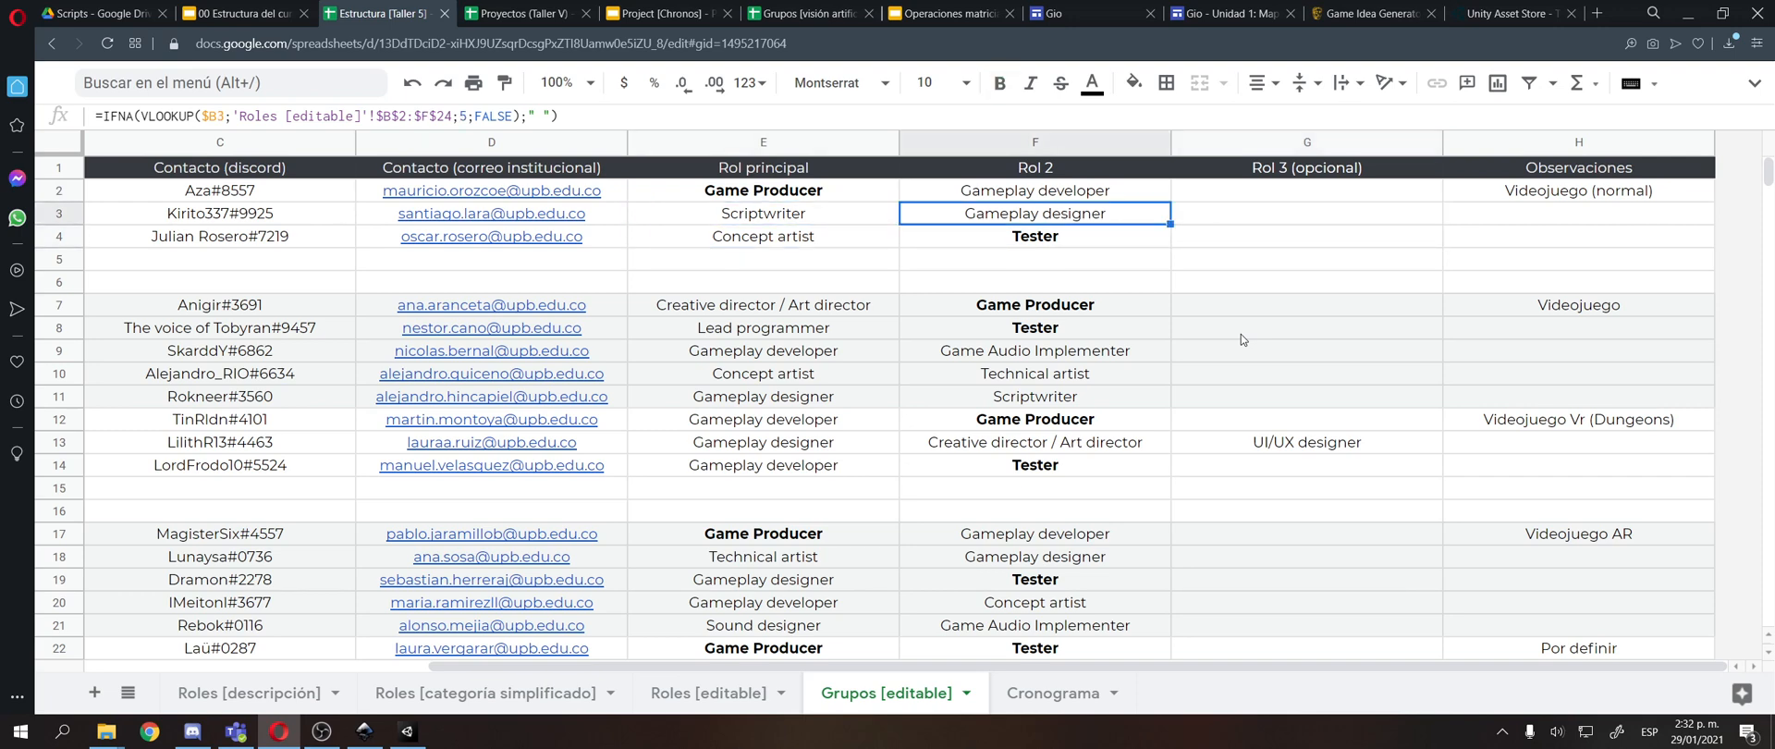
key("Left")
key("Right")
left_click(1263, 223)
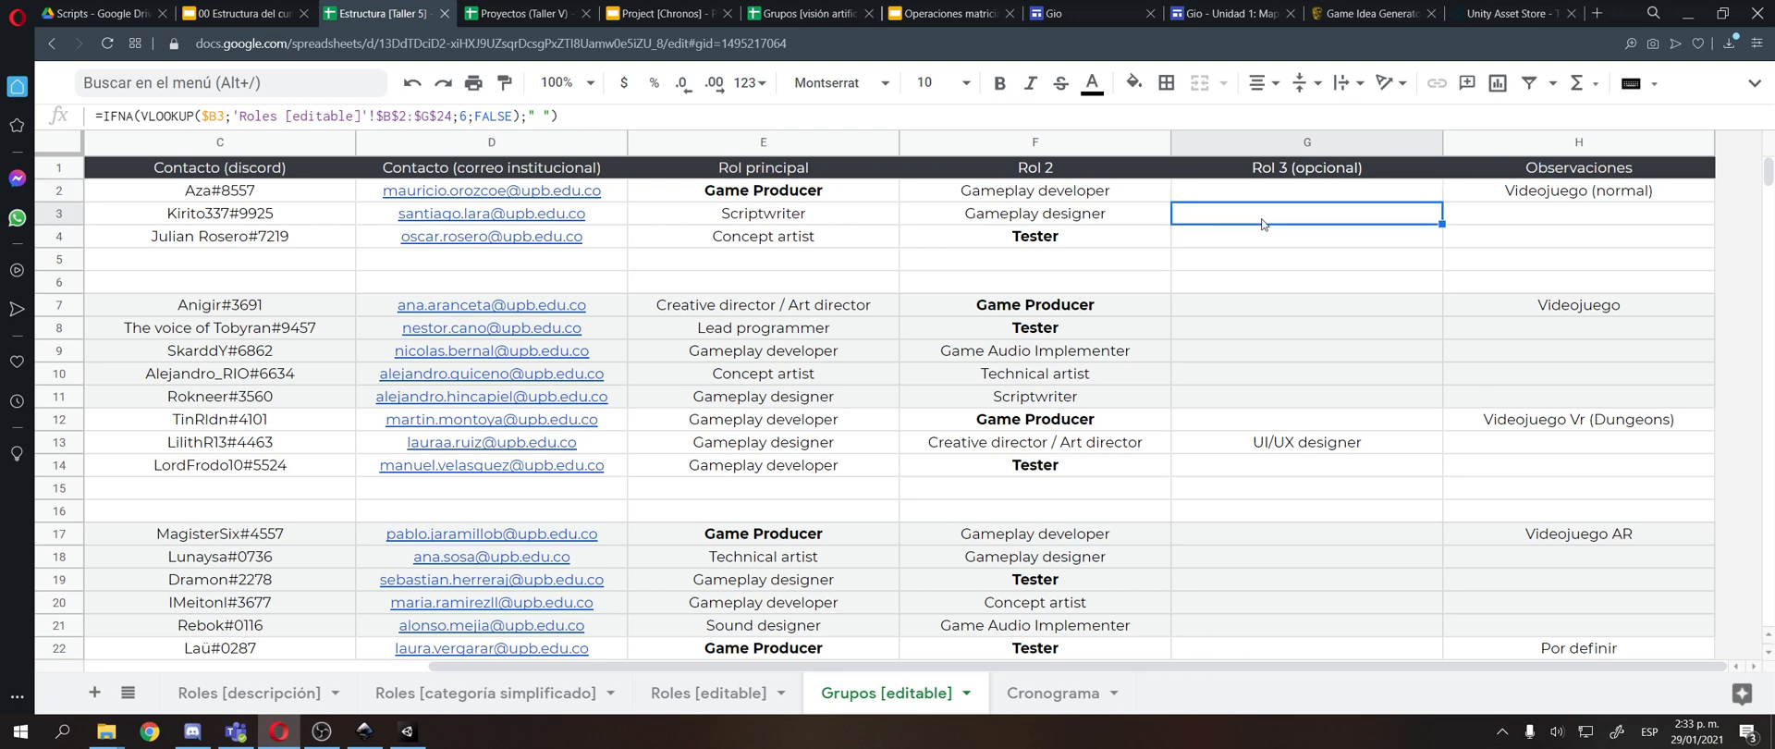
key("Down")
key("Left")
key("Up")
key("Left")
key("Right")
key("Right")
key("Left")
key("Left")
key("Right")
key("Right")
key("Left")
key("Left")
key("Right")
key("Left")
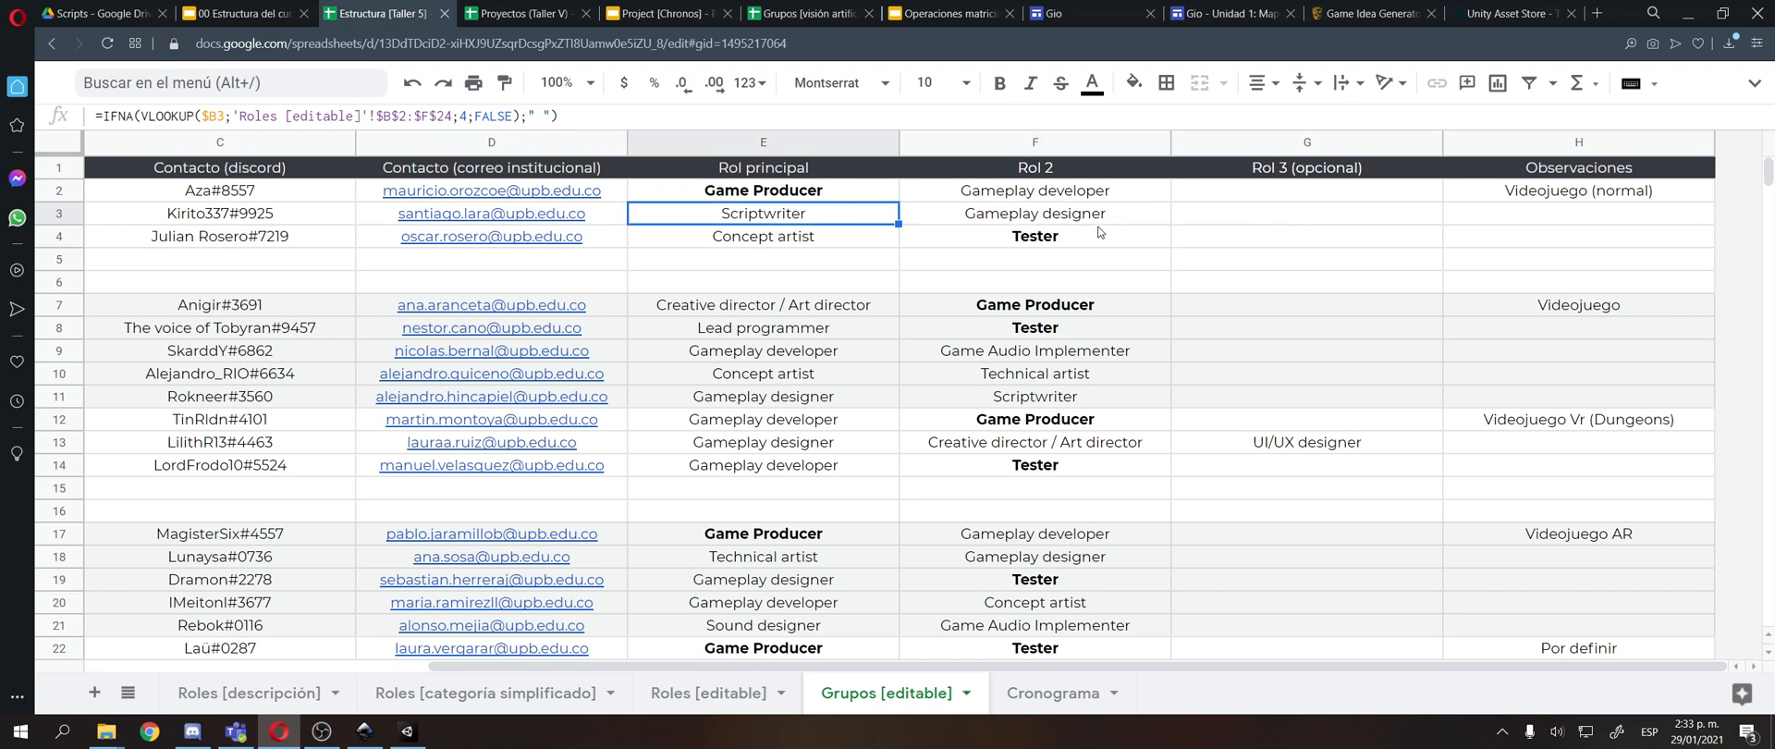
Review the project types in the Observaciones column and the roles of the remaining groups.
left_click(1614, 194)
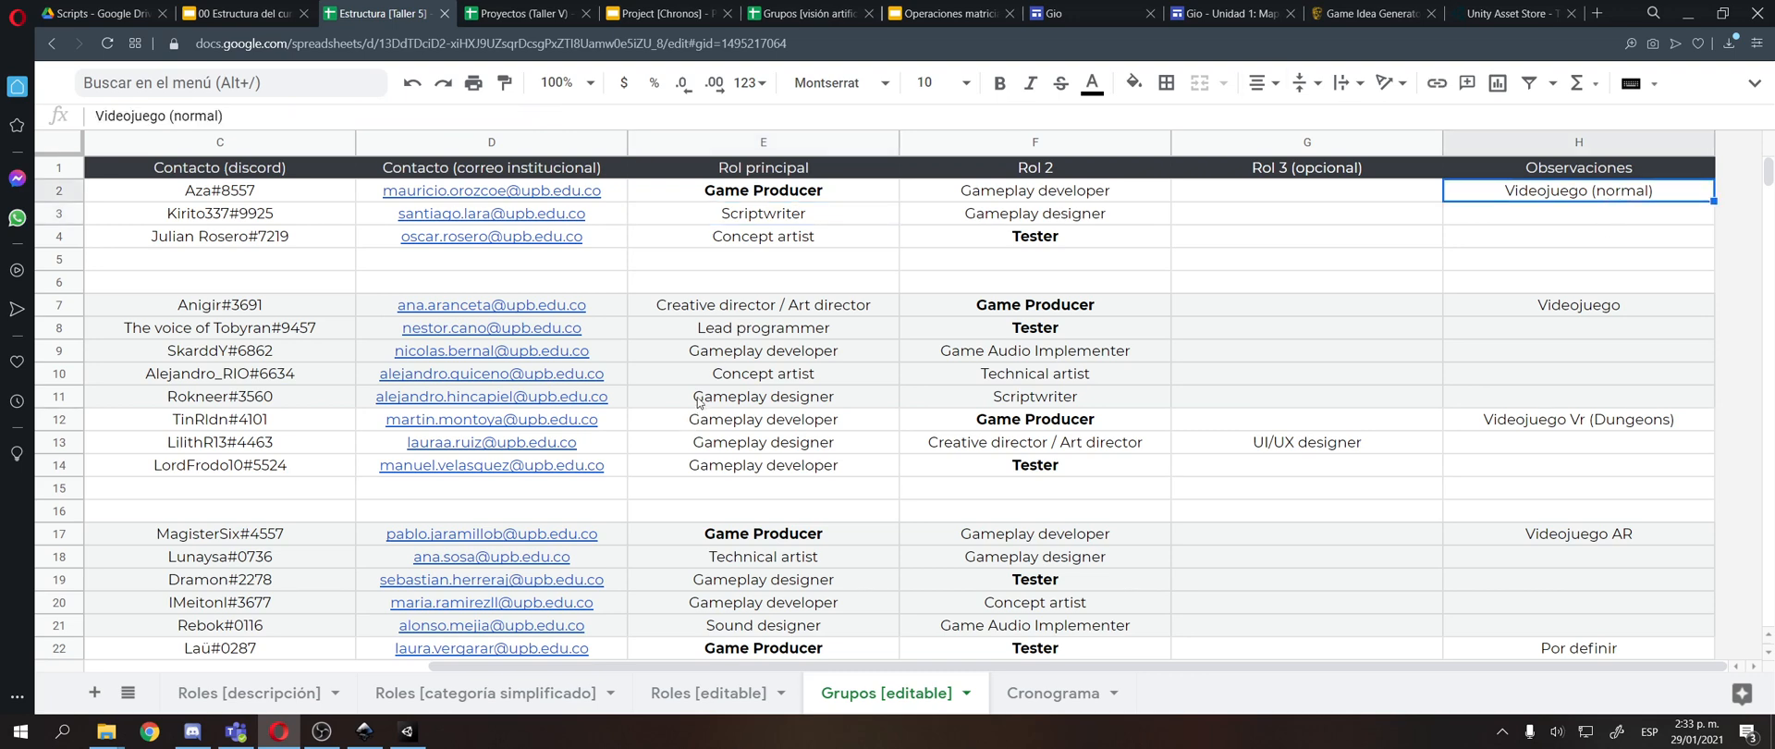
scroll(698, 399, "down", 3)
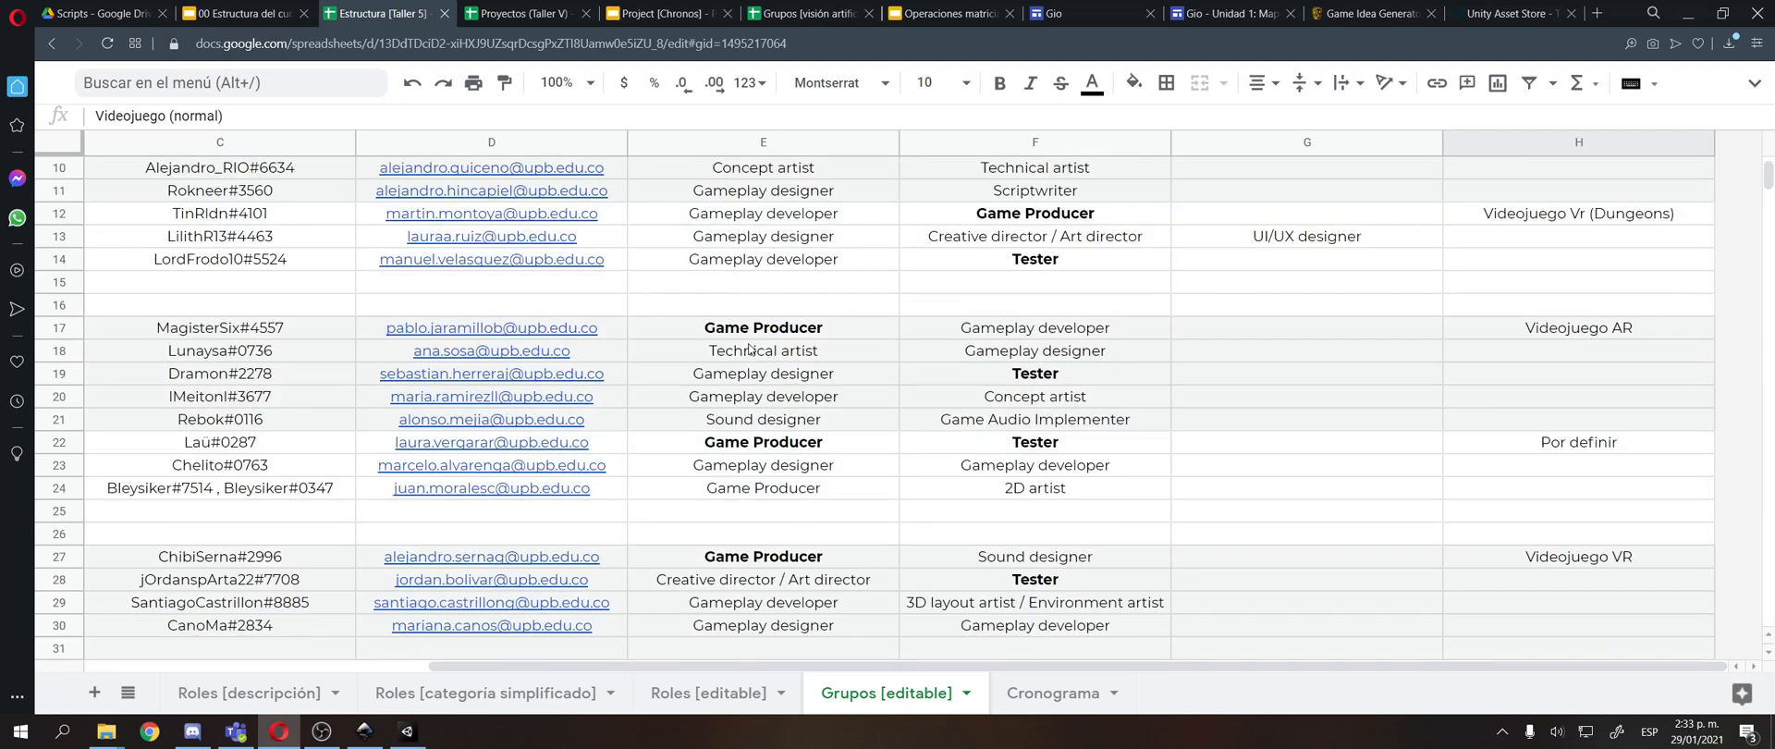
scroll(750, 349, "down", 1)
scroll(750, 348, "up", 4)
scroll(1306, 331, "down", 1)
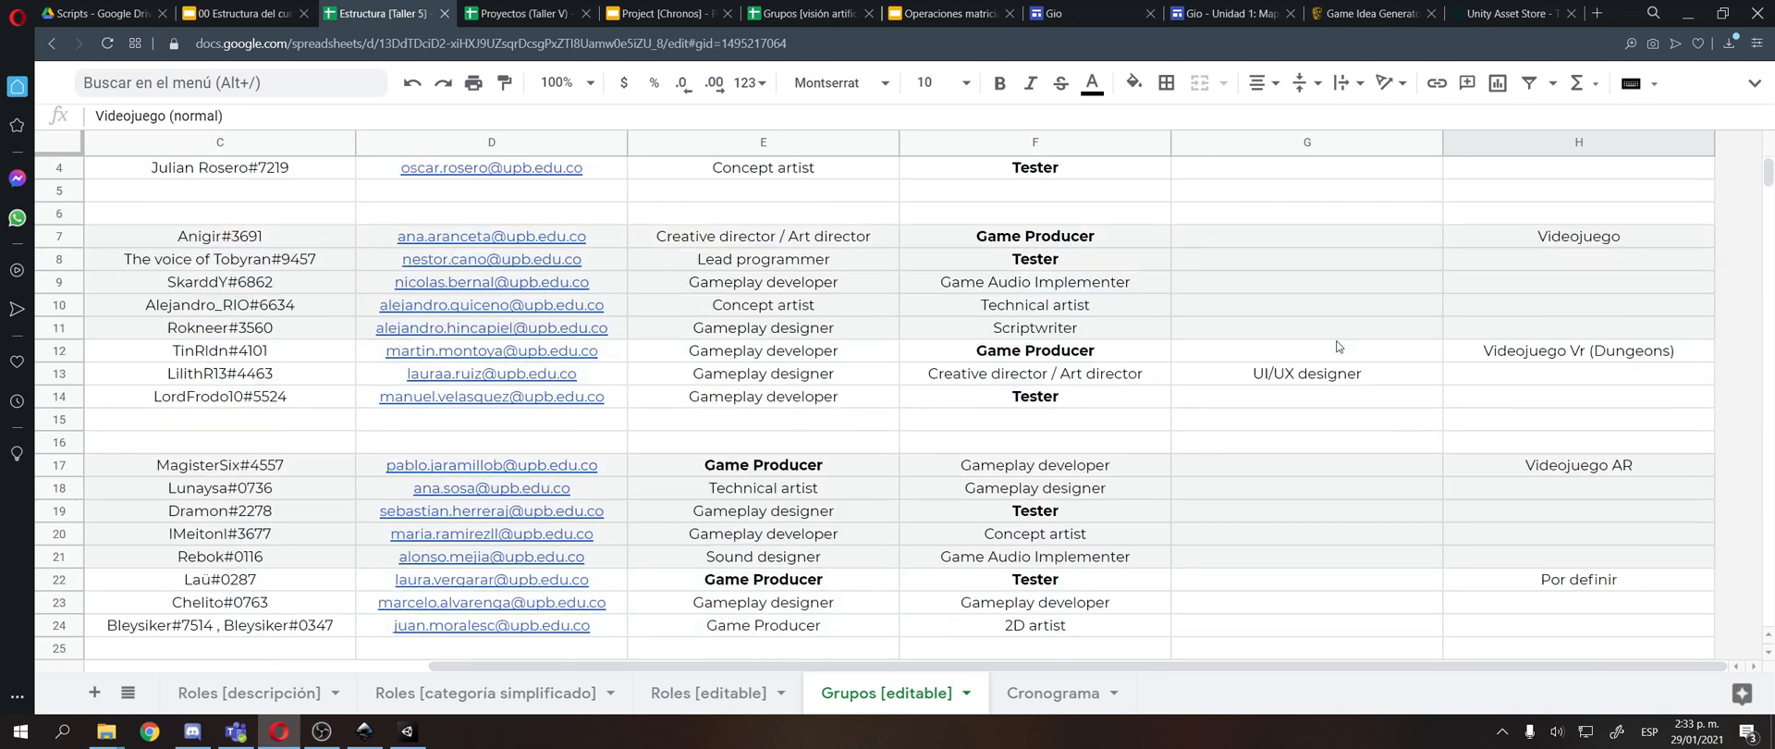
scroll(1313, 379, "down", 3)
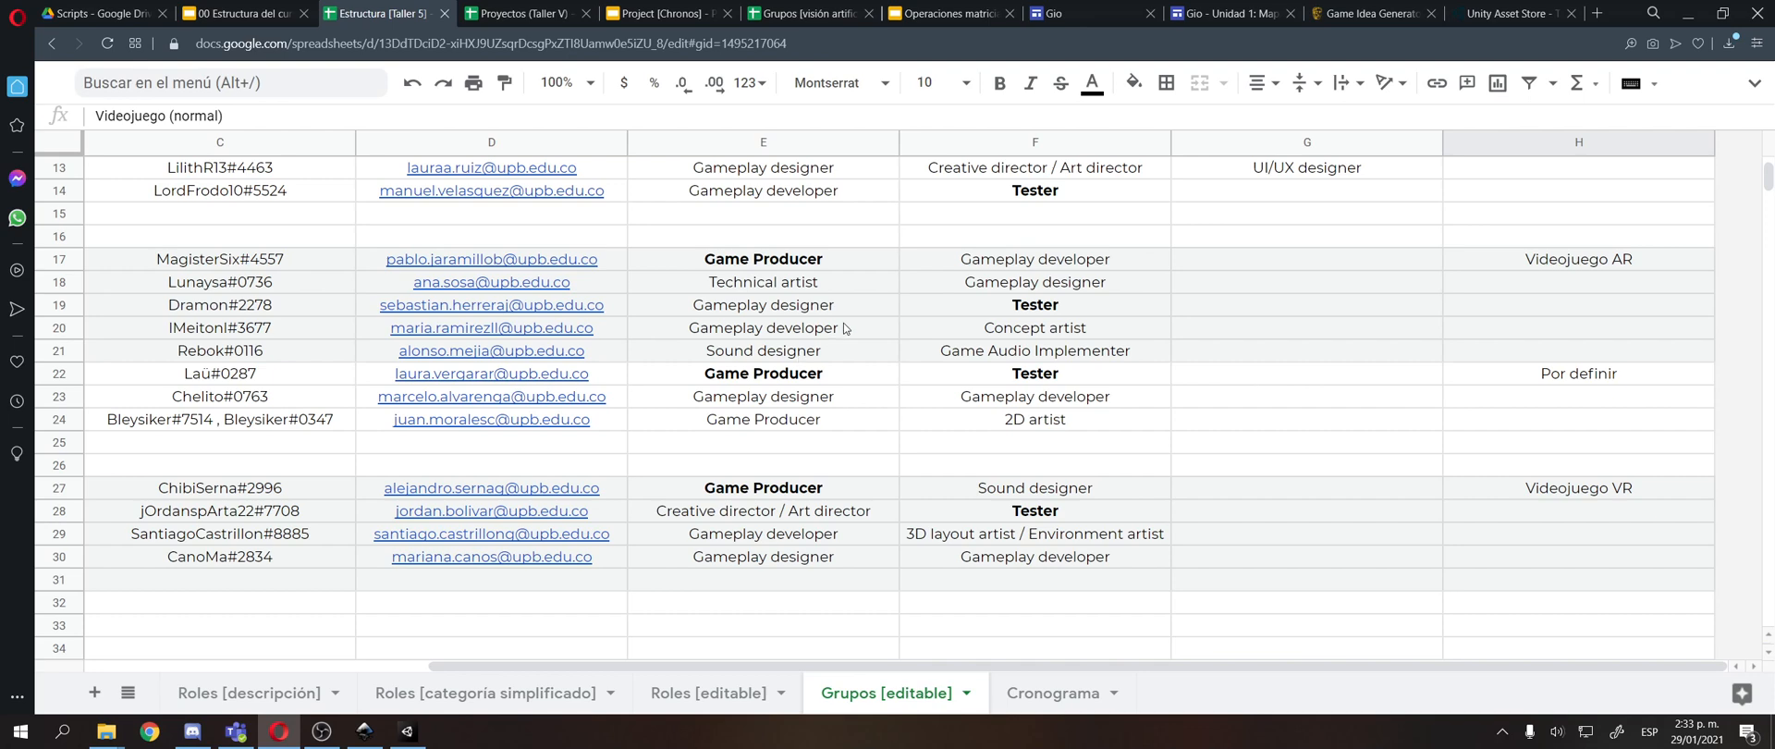
scroll(834, 389, "up", 2)
Return to the Project (Chronos) gameplay slide and switch to the blank Inkscape document.
left_click(638, 8)
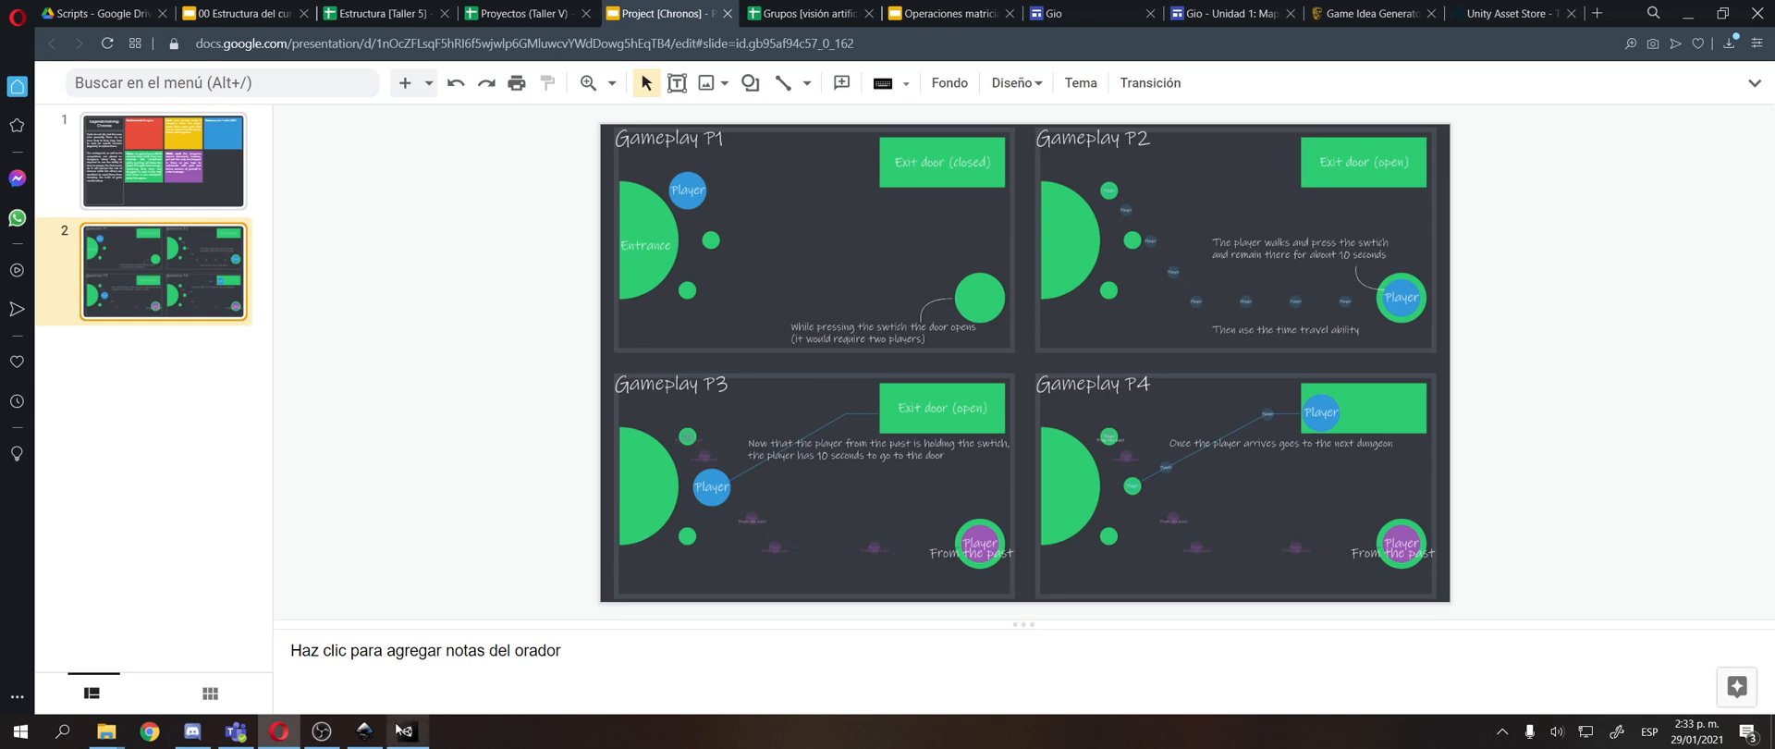
left_click(349, 736)
scroll(519, 329, "up", 5)
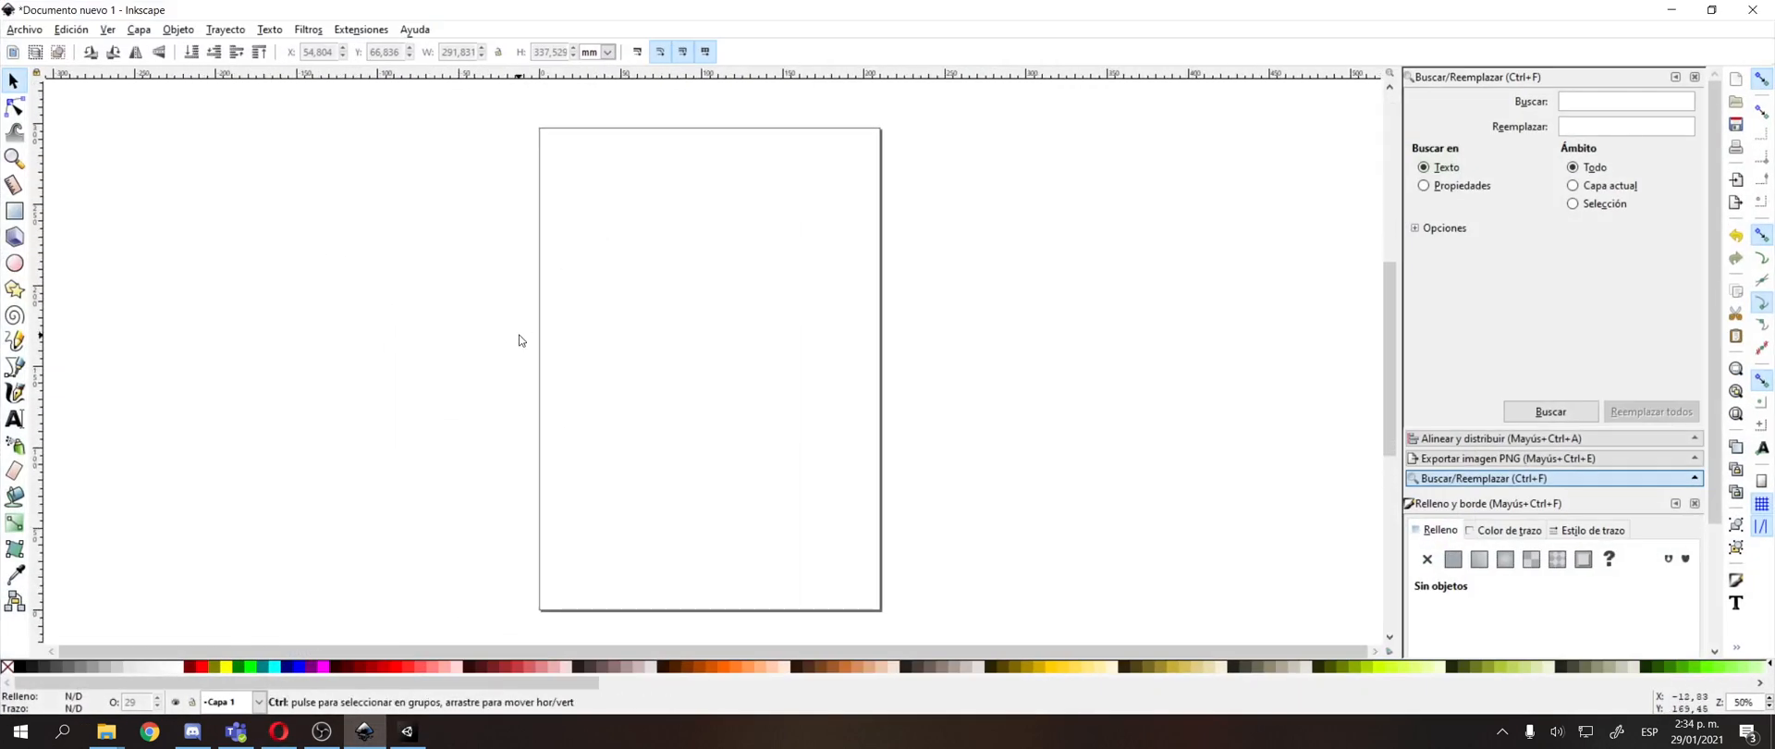
left_click_drag(515, 311, 423, 398)
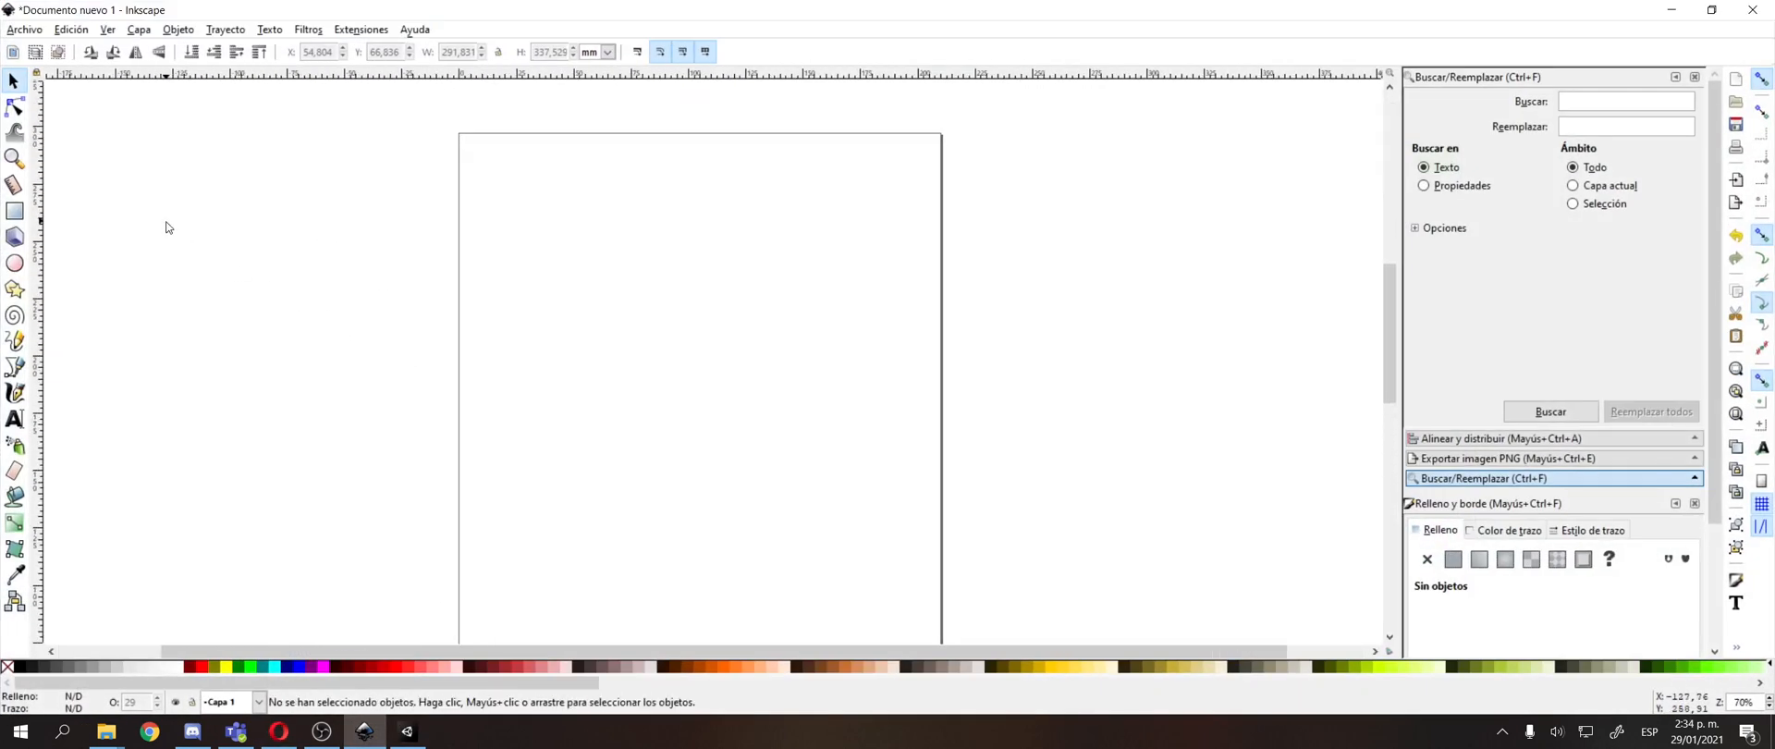
left_click(14, 211)
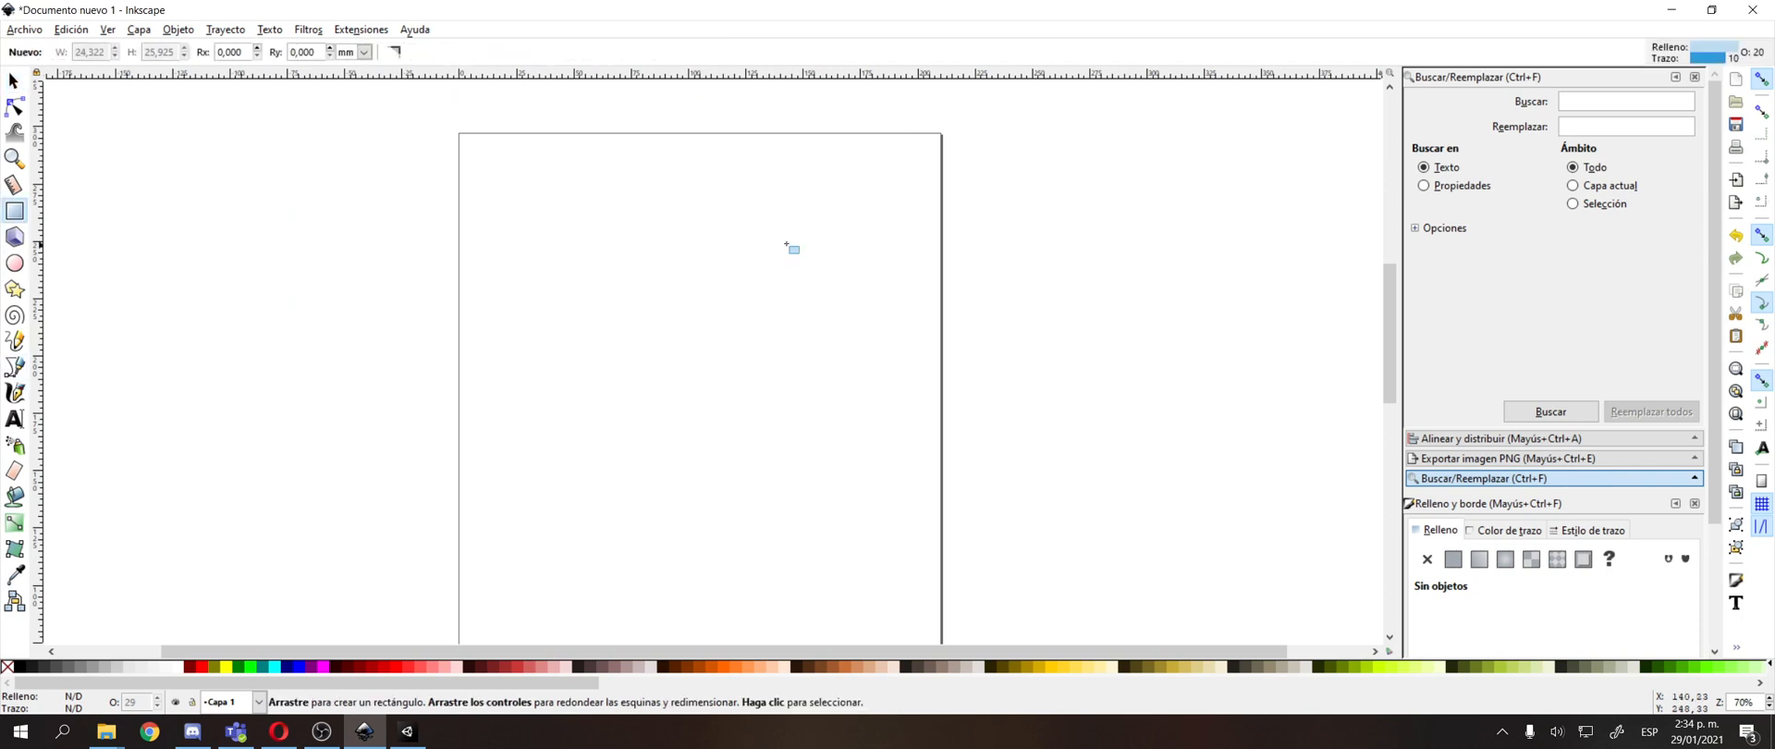
left_click_drag(517, 190, 673, 387)
key("s")
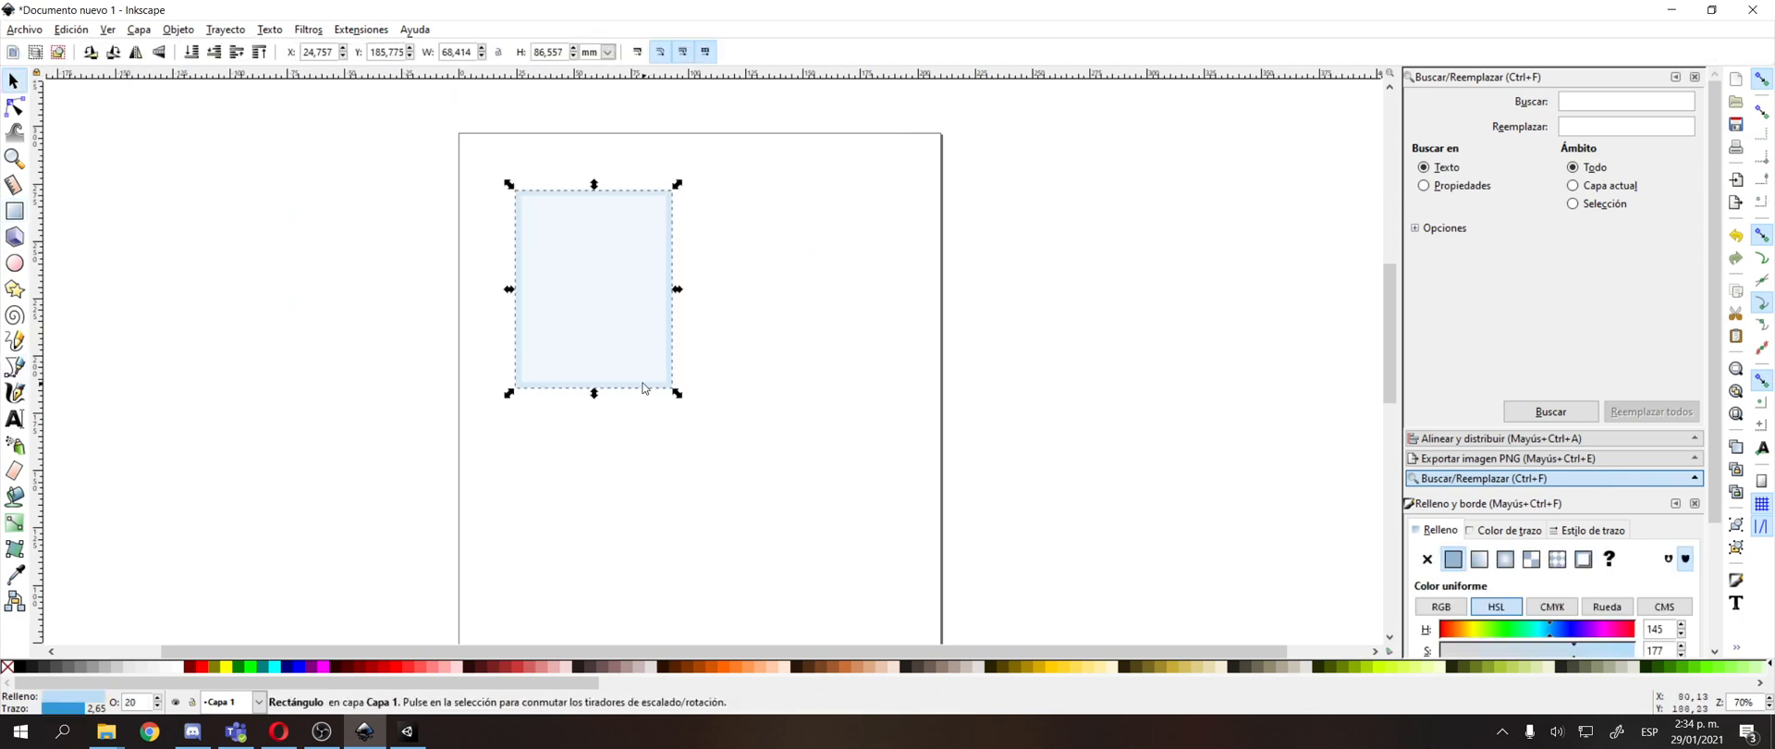
key("Delete")
Open the recent file Slides Template.svg and shift the game-idea cards image slightly to the right above the coloured squares.
left_click(24, 29)
mouse_move(92, 103)
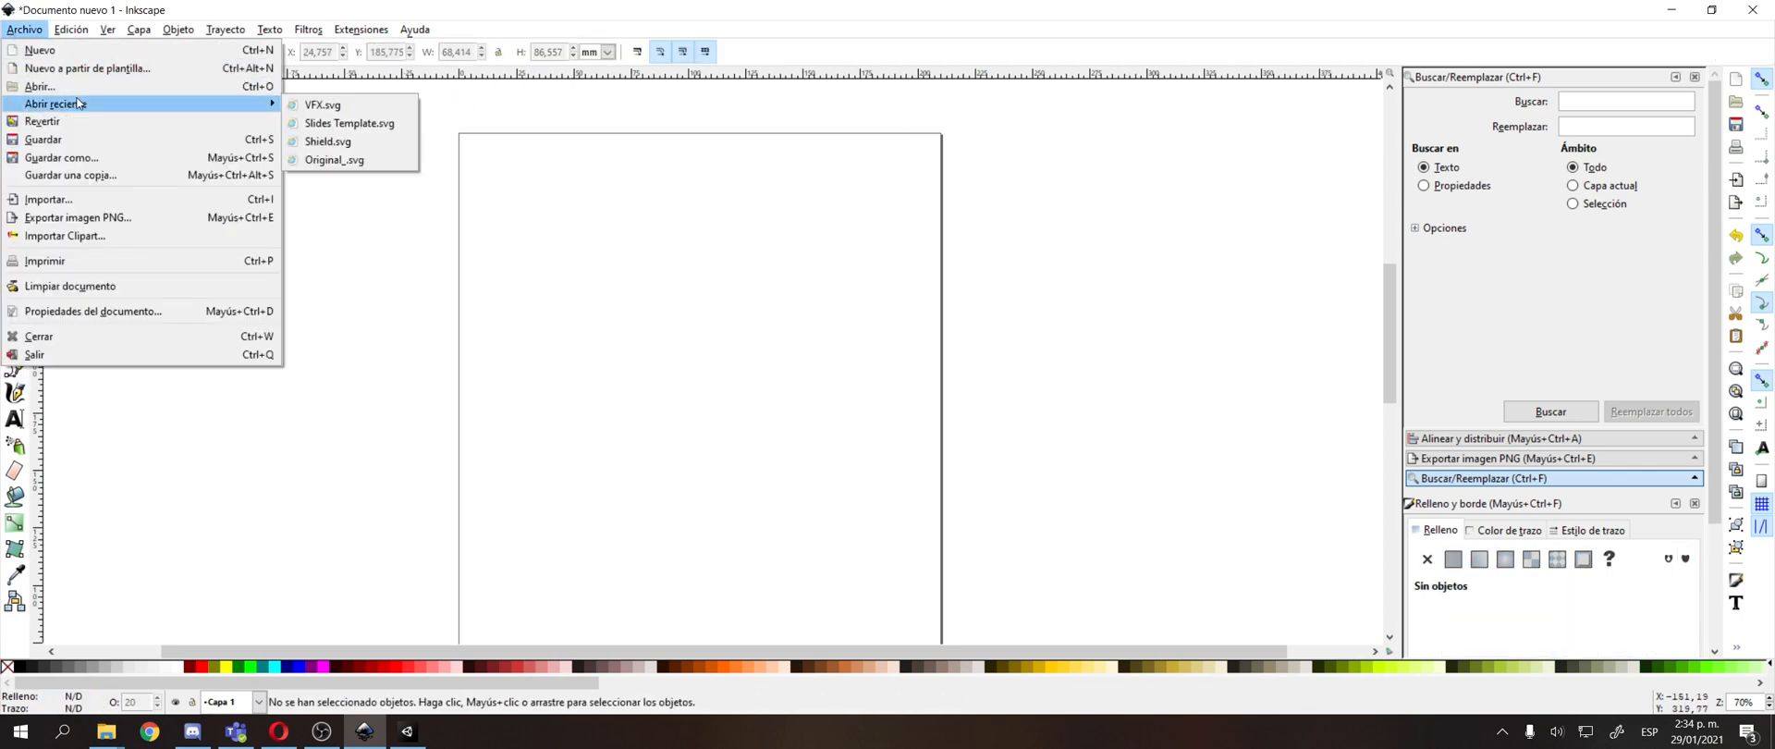
left_click(363, 123)
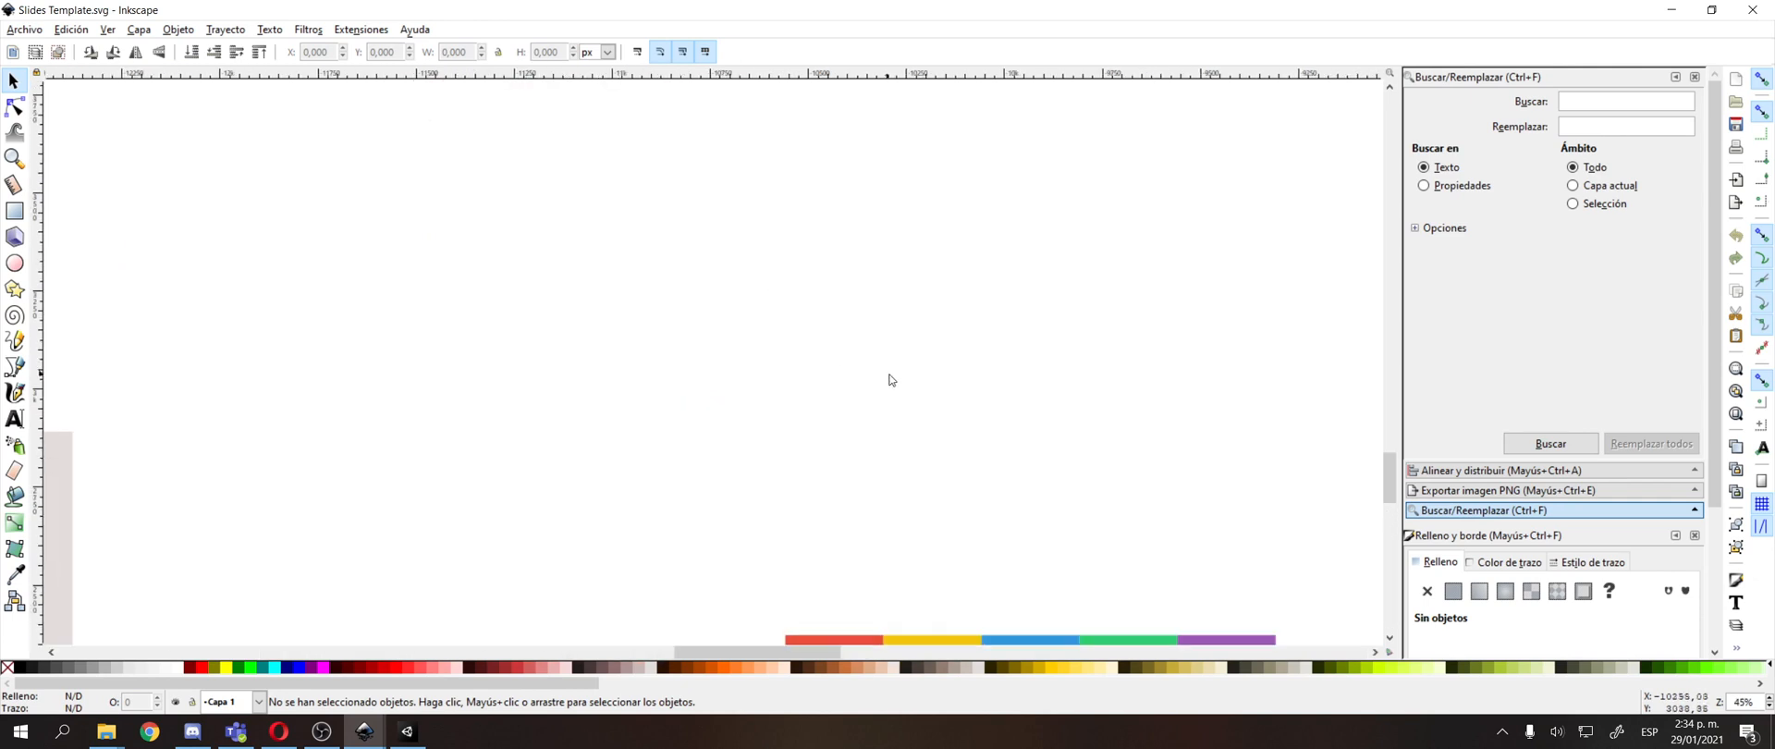
left_click_drag(120, 490, 765, 191)
scroll(766, 192, "up", 2)
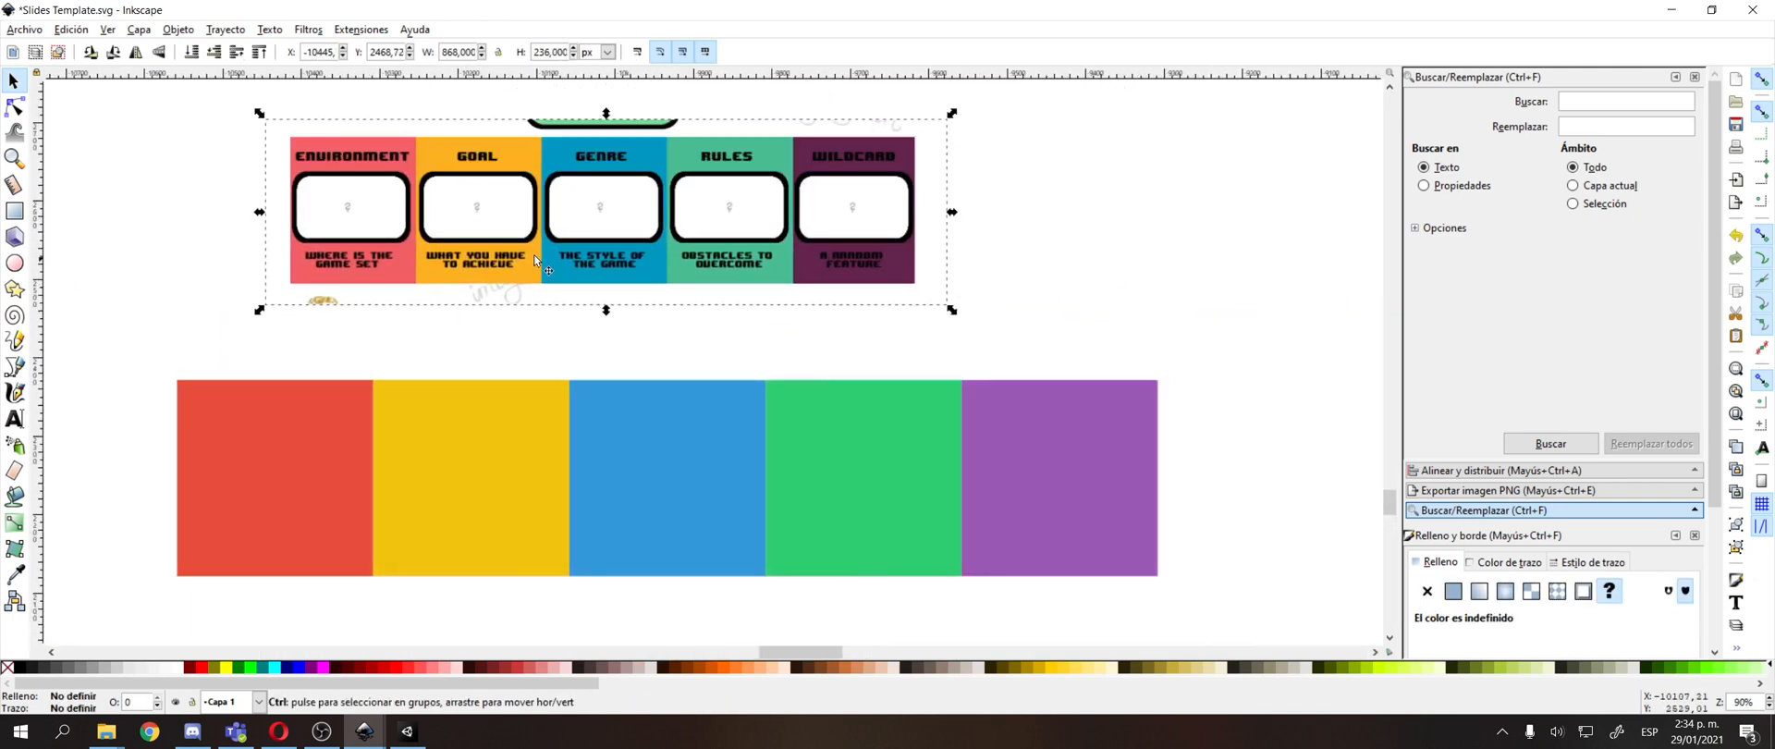
left_click(333, 275)
left_click_drag(335, 274, 563, 257)
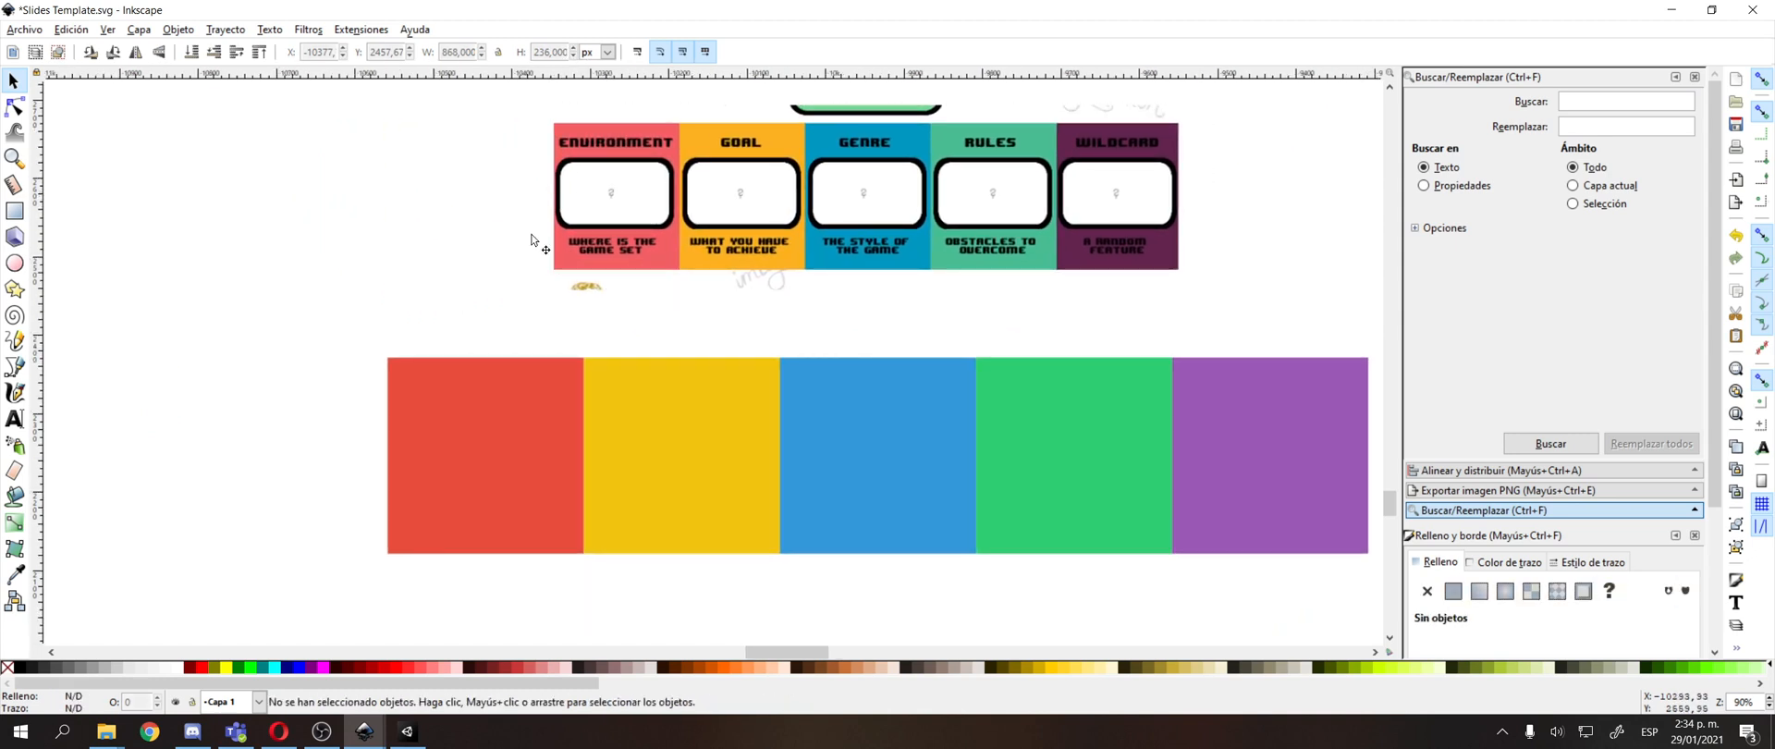
Add the text "Assets" to the red square, scale it to about 166 × 39 px and place it near the square's upper edge.
left_click(14, 418)
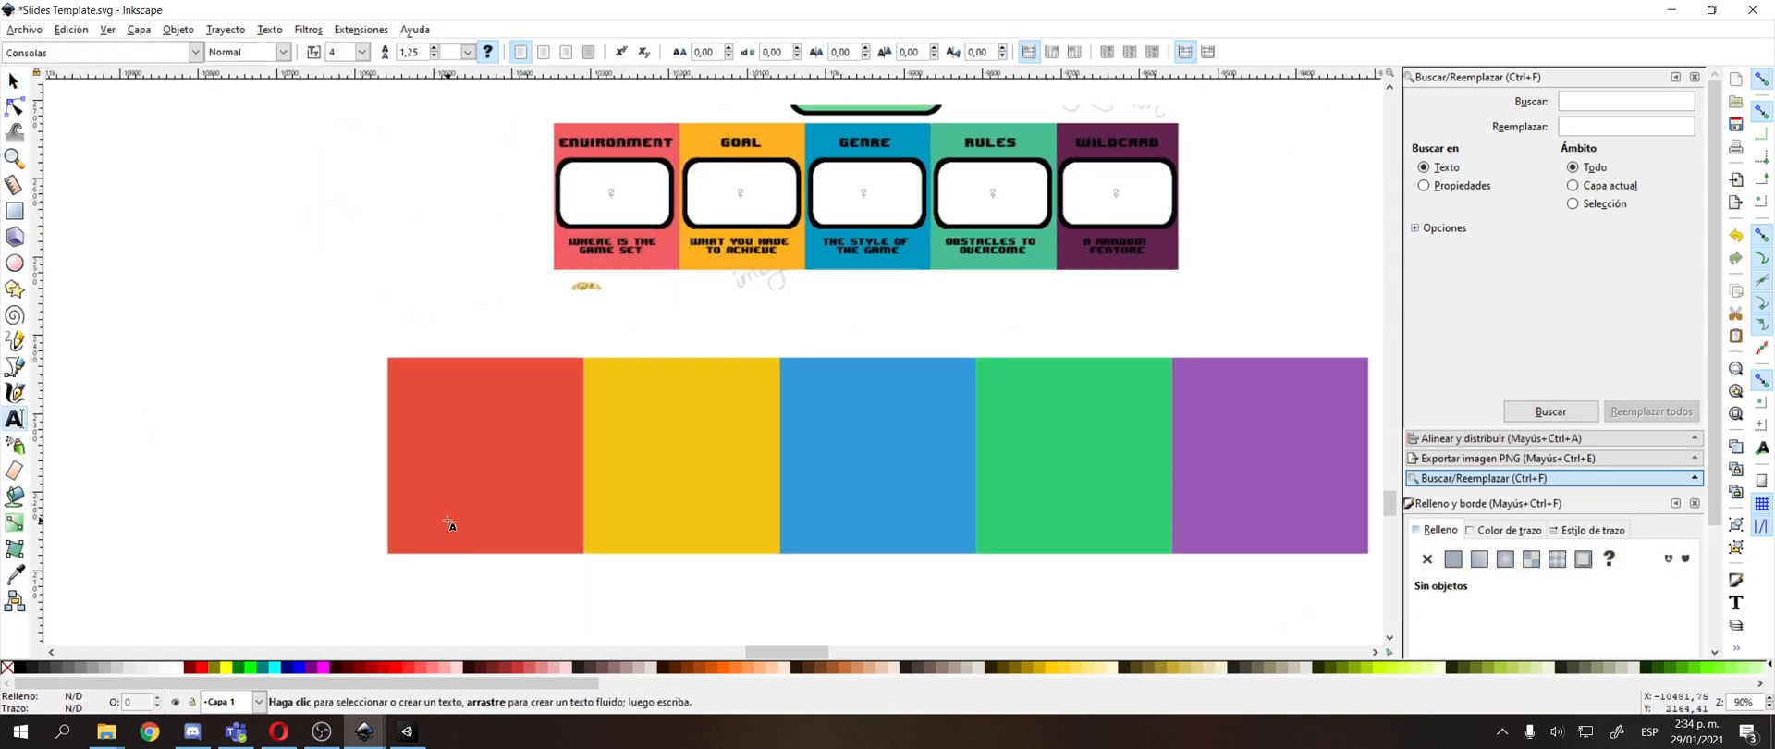
left_click(405, 450)
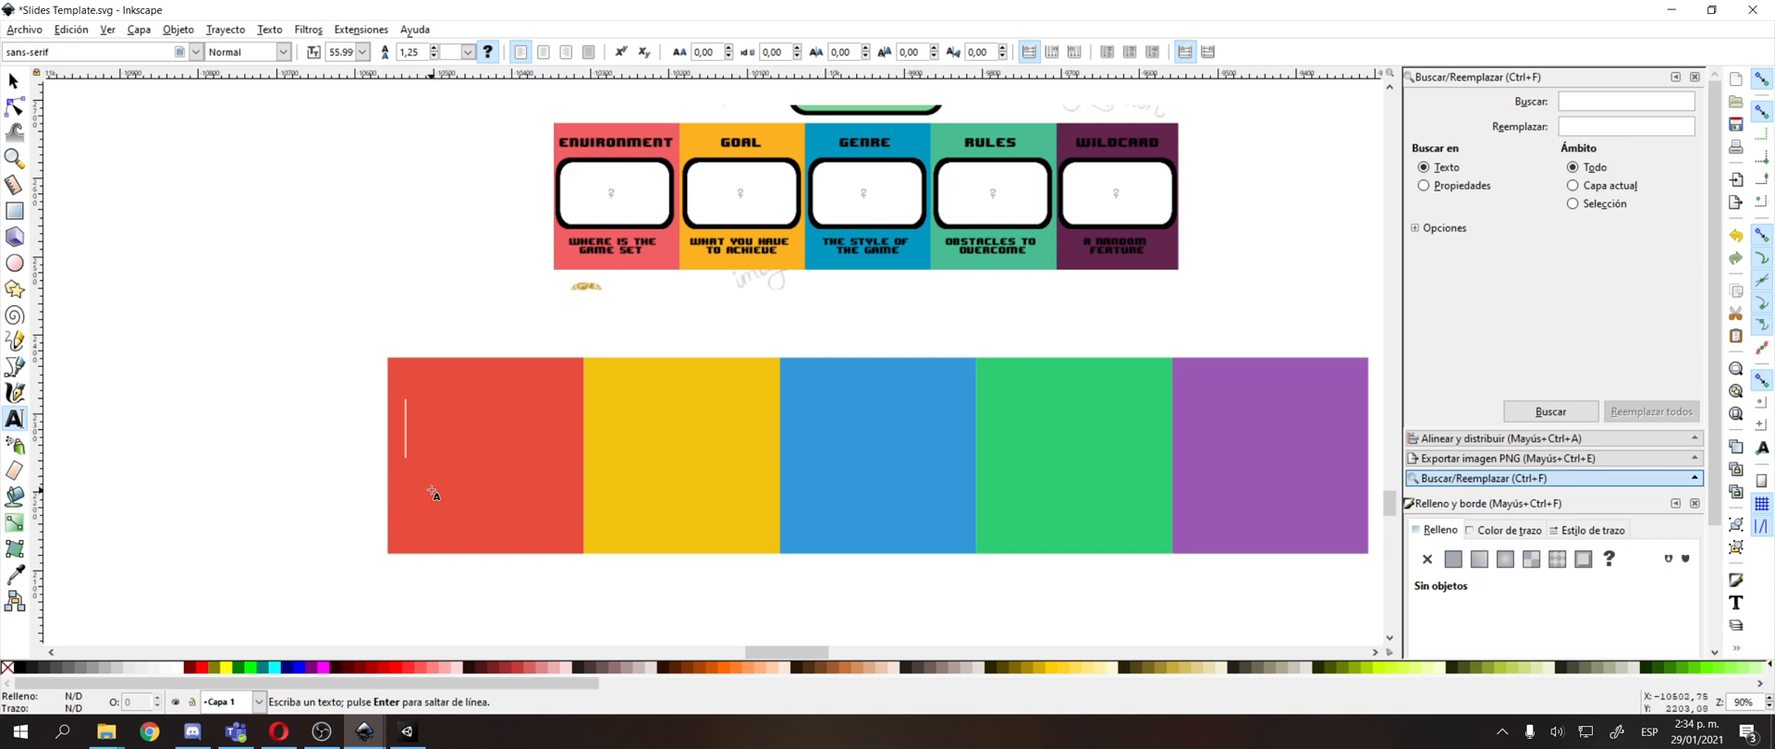
scroll(379, 457, "down", 2)
scroll(379, 458, "left", 1)
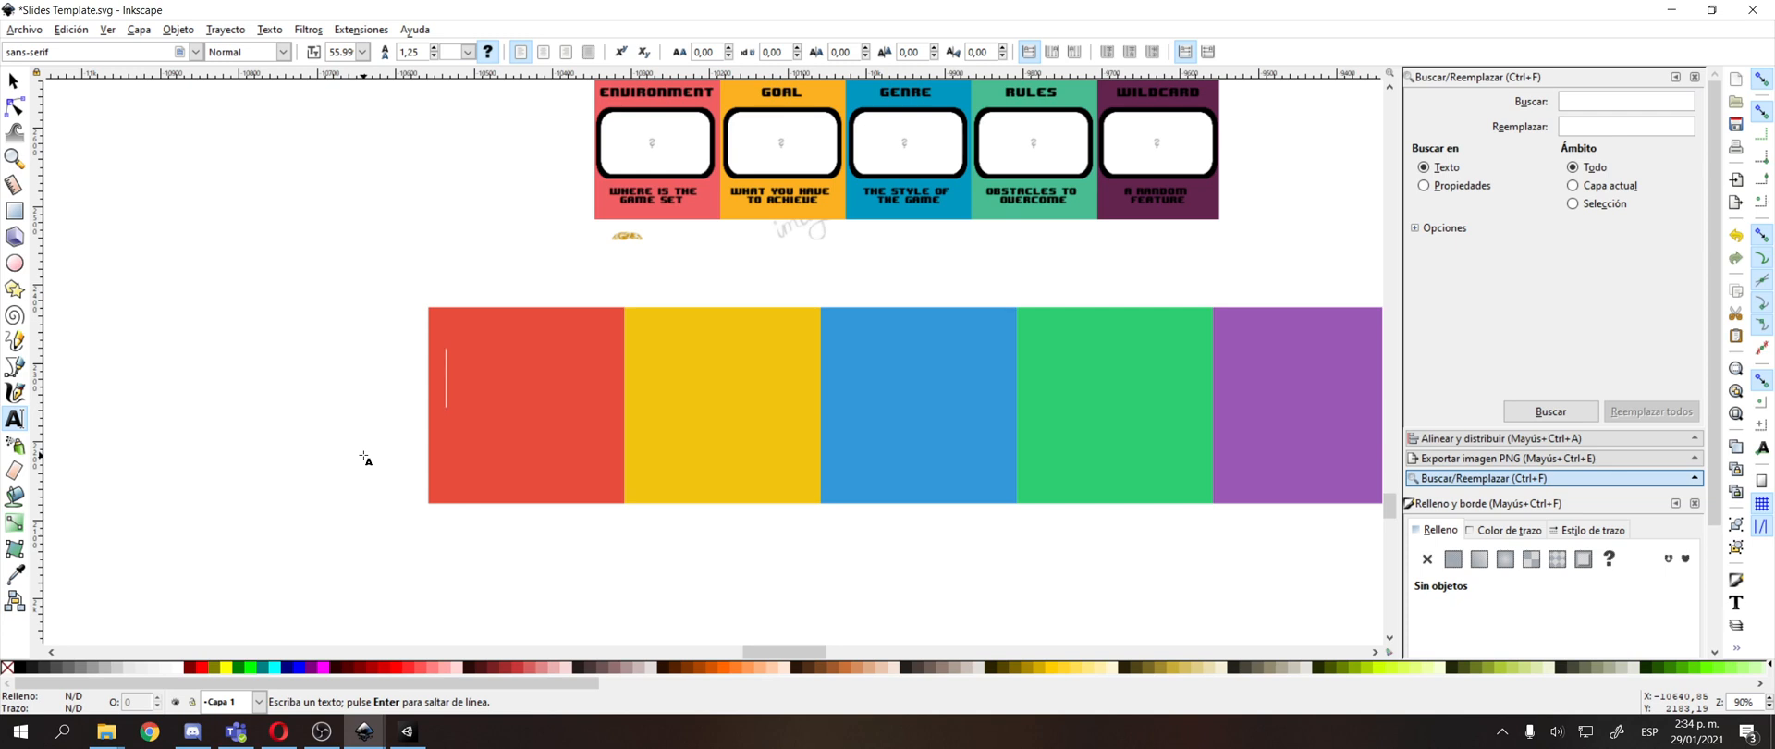
type("Asset")
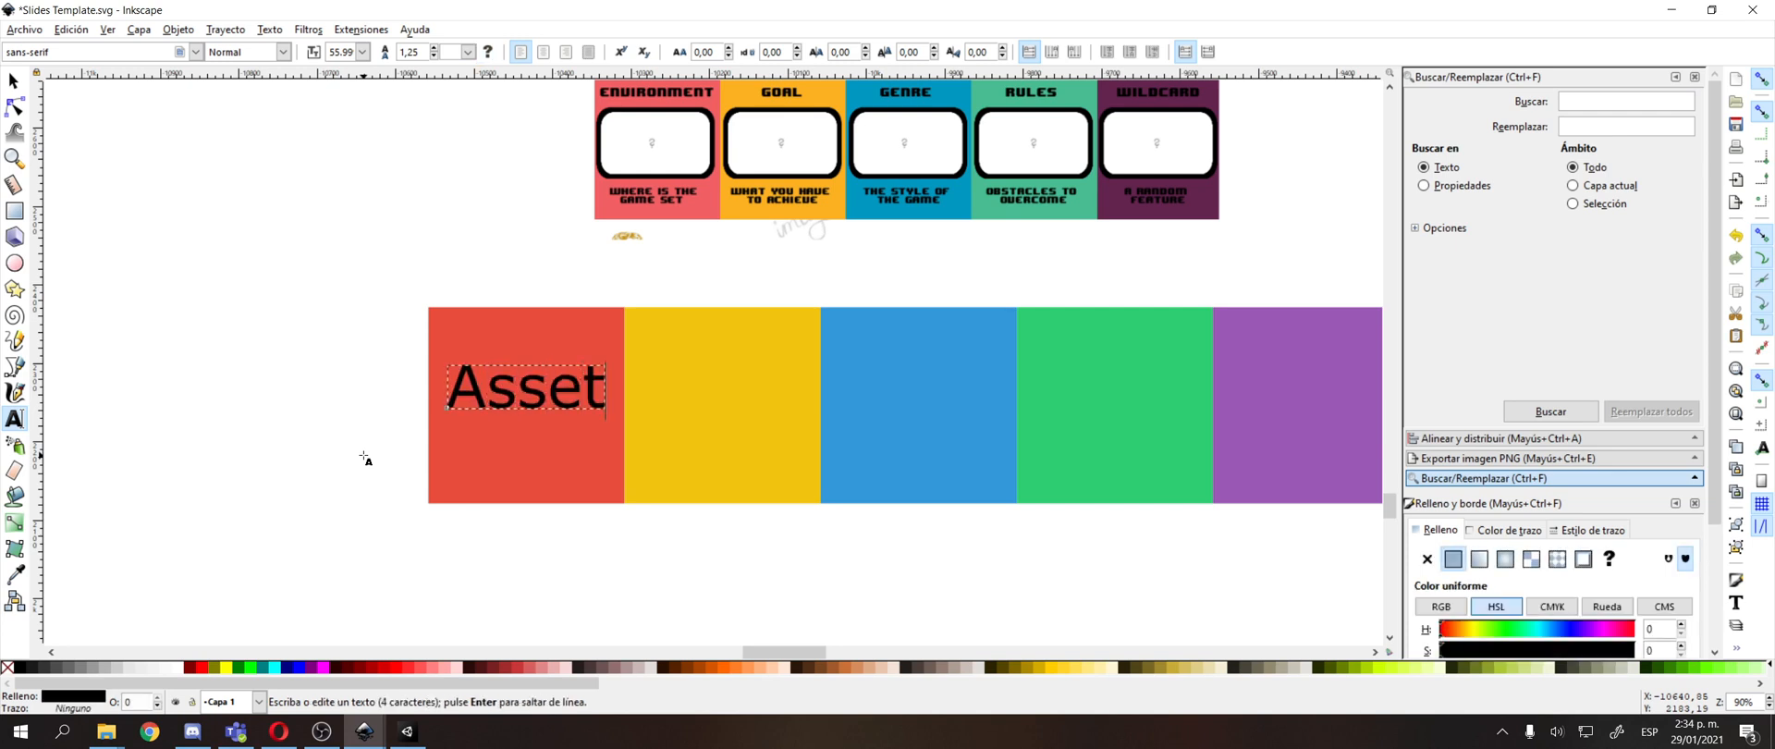
type("s")
key("F1")
left_click_drag(446, 359, 519, 352)
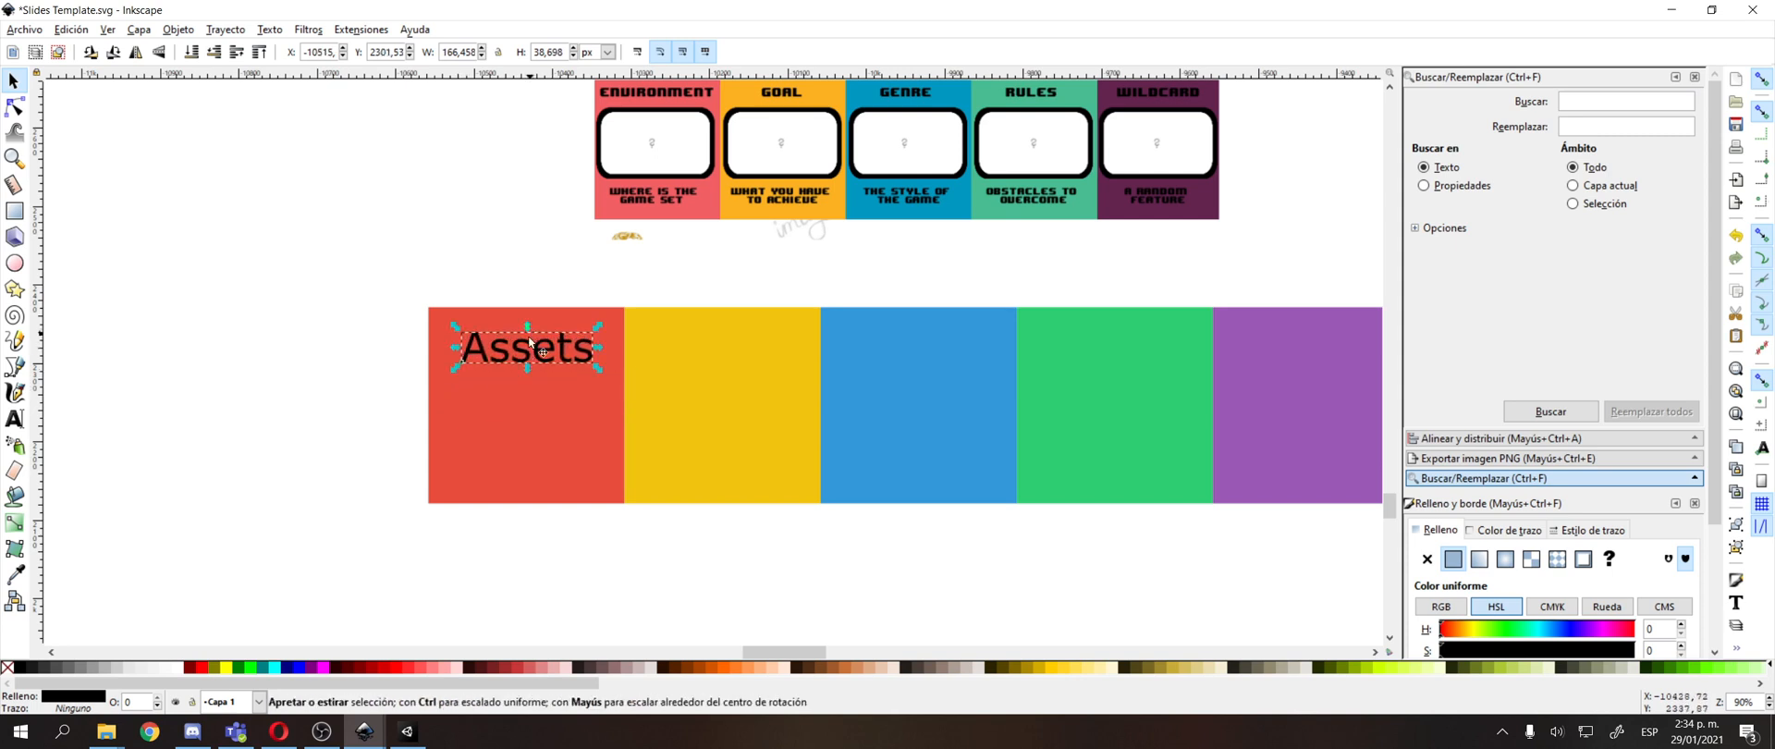
left_click(547, 329, "shift")
key("ctrl+shift+a")
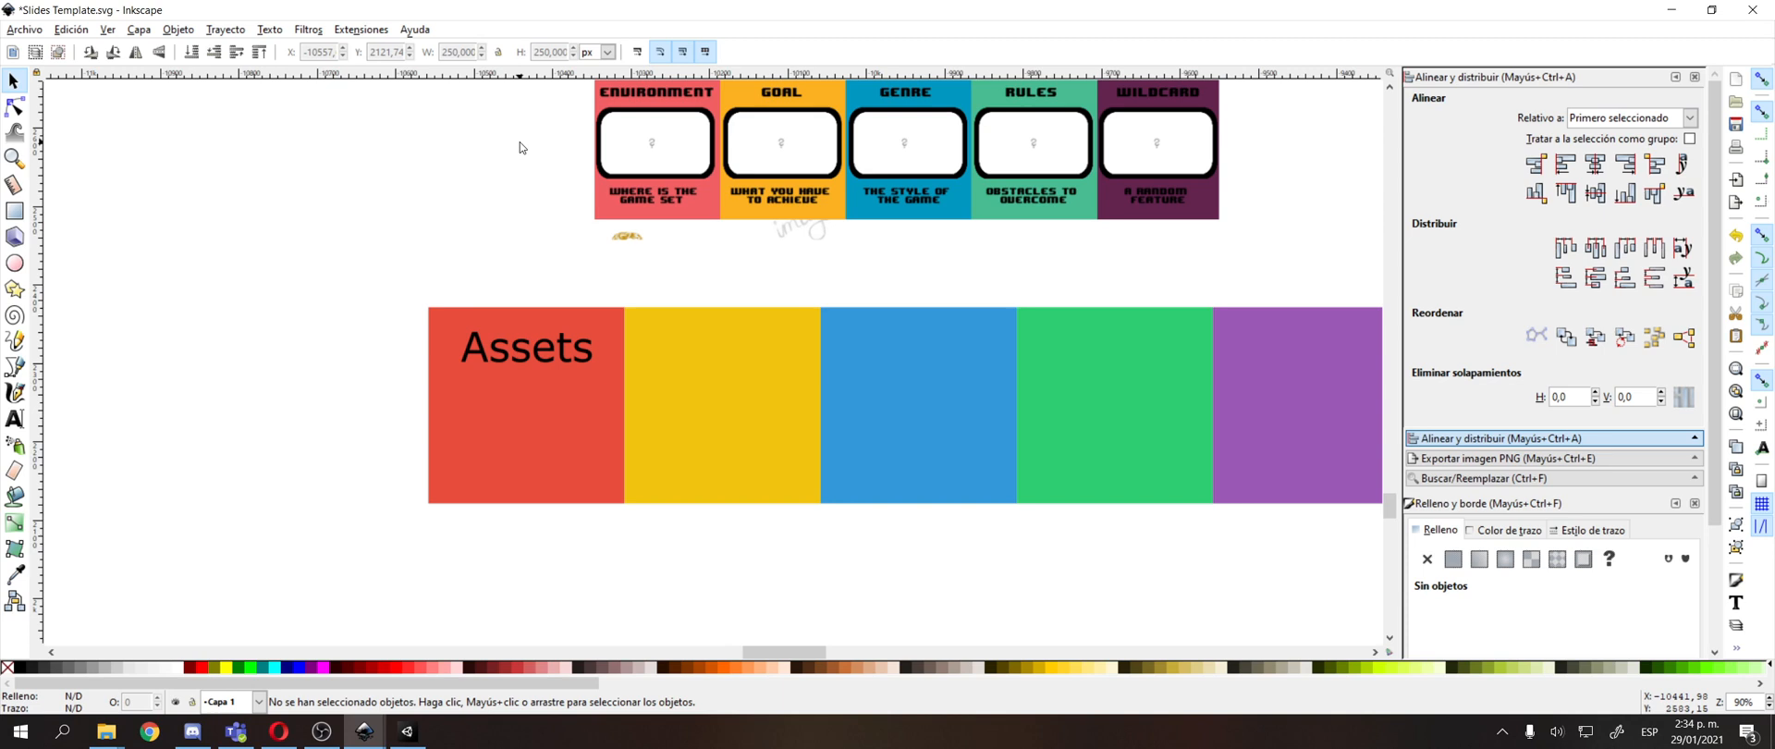
left_click_drag(242, 305, 307, 469)
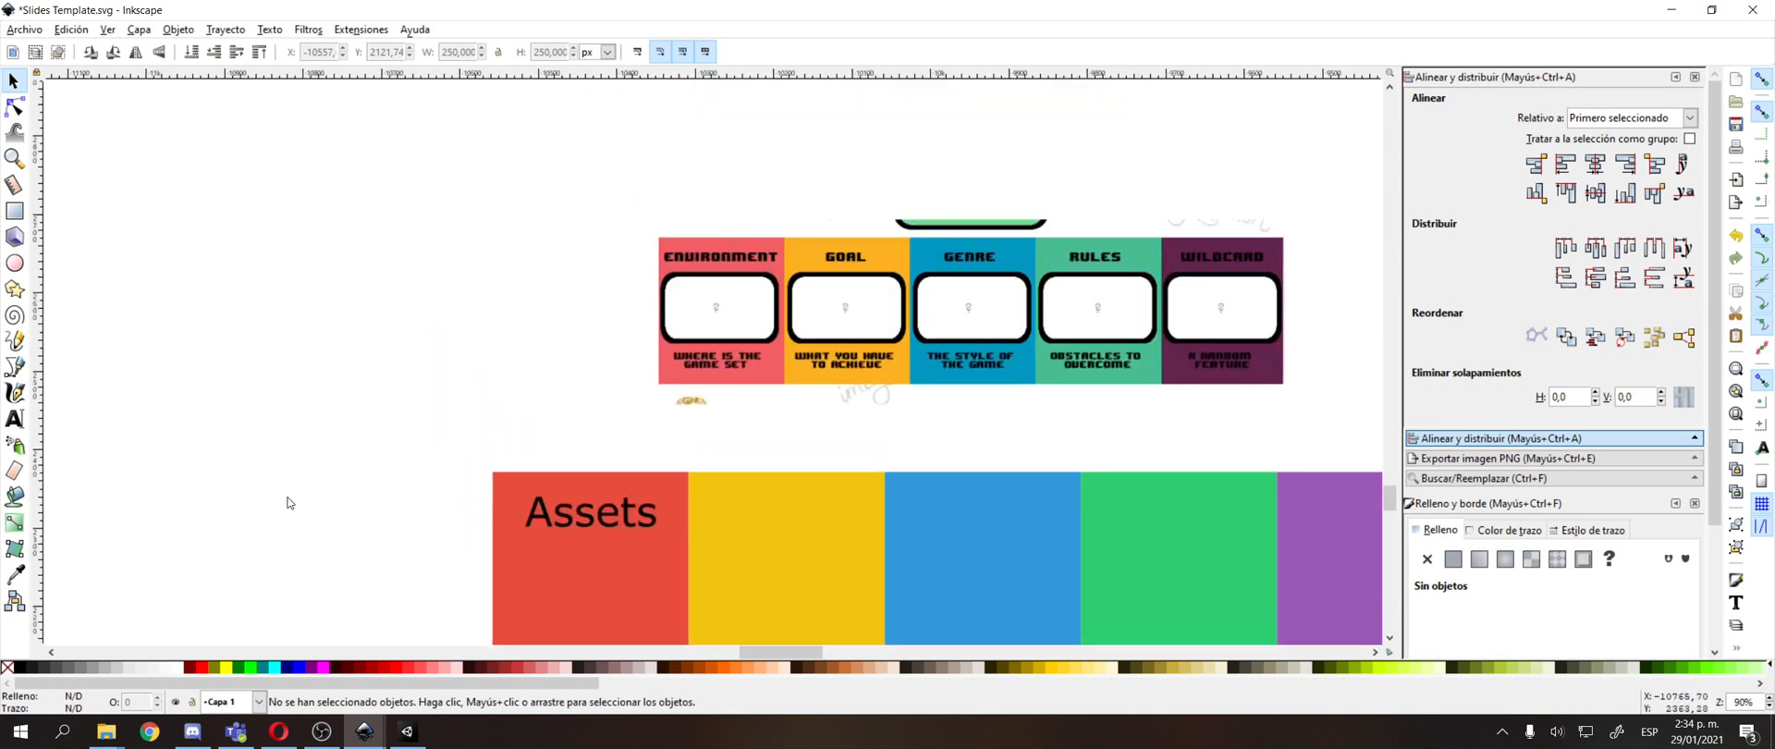
left_click(613, 620)
left_click(431, 490)
left_click_drag(440, 474, 448, 459)
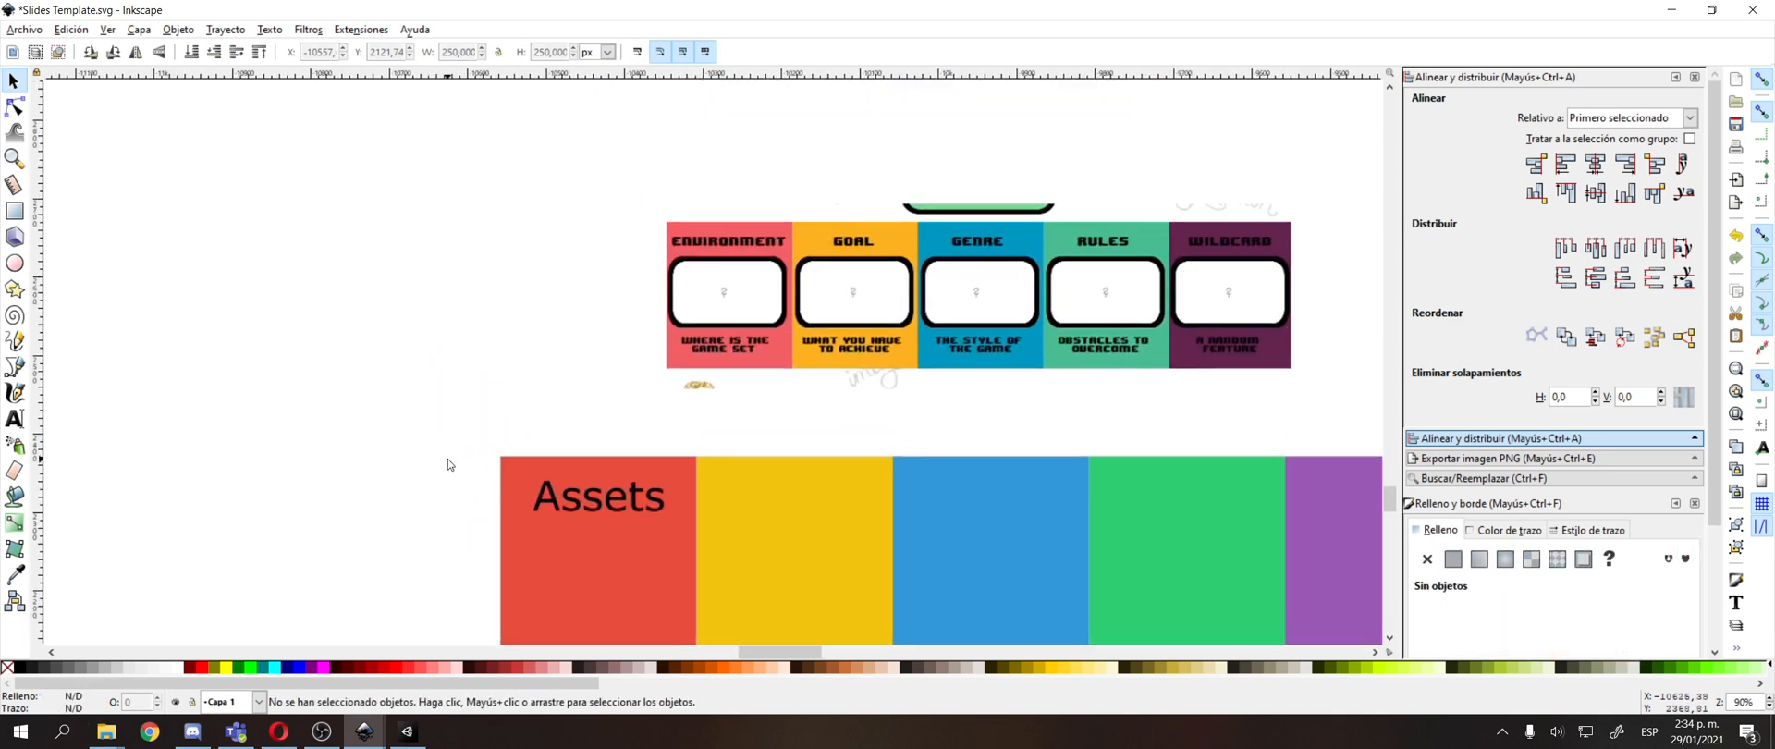
left_click(644, 509)
left_click_drag(530, 373, 547, 272)
left_click_drag(736, 189, 746, 186)
Duplicate the "Assets" text and move the copy straight down below the original in the red square.
left_click(616, 410)
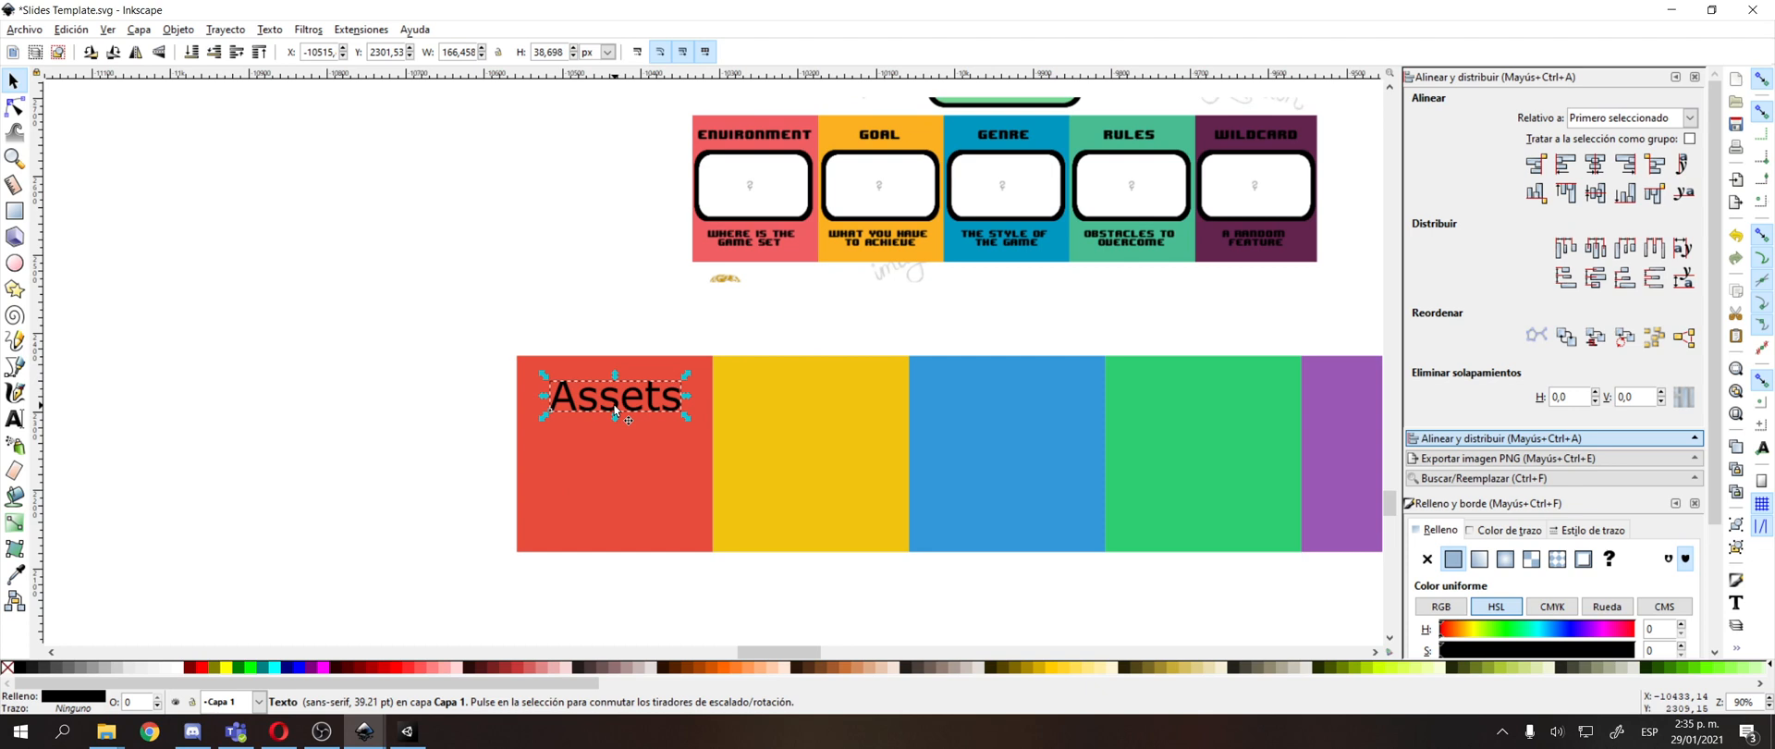
mouse_move(525, 480)
left_mouse_down()
mouse_move(534, 536)
mouse_move(512, 547)
mouse_move(480, 535)
mouse_move(501, 479)
left_mouse_up()
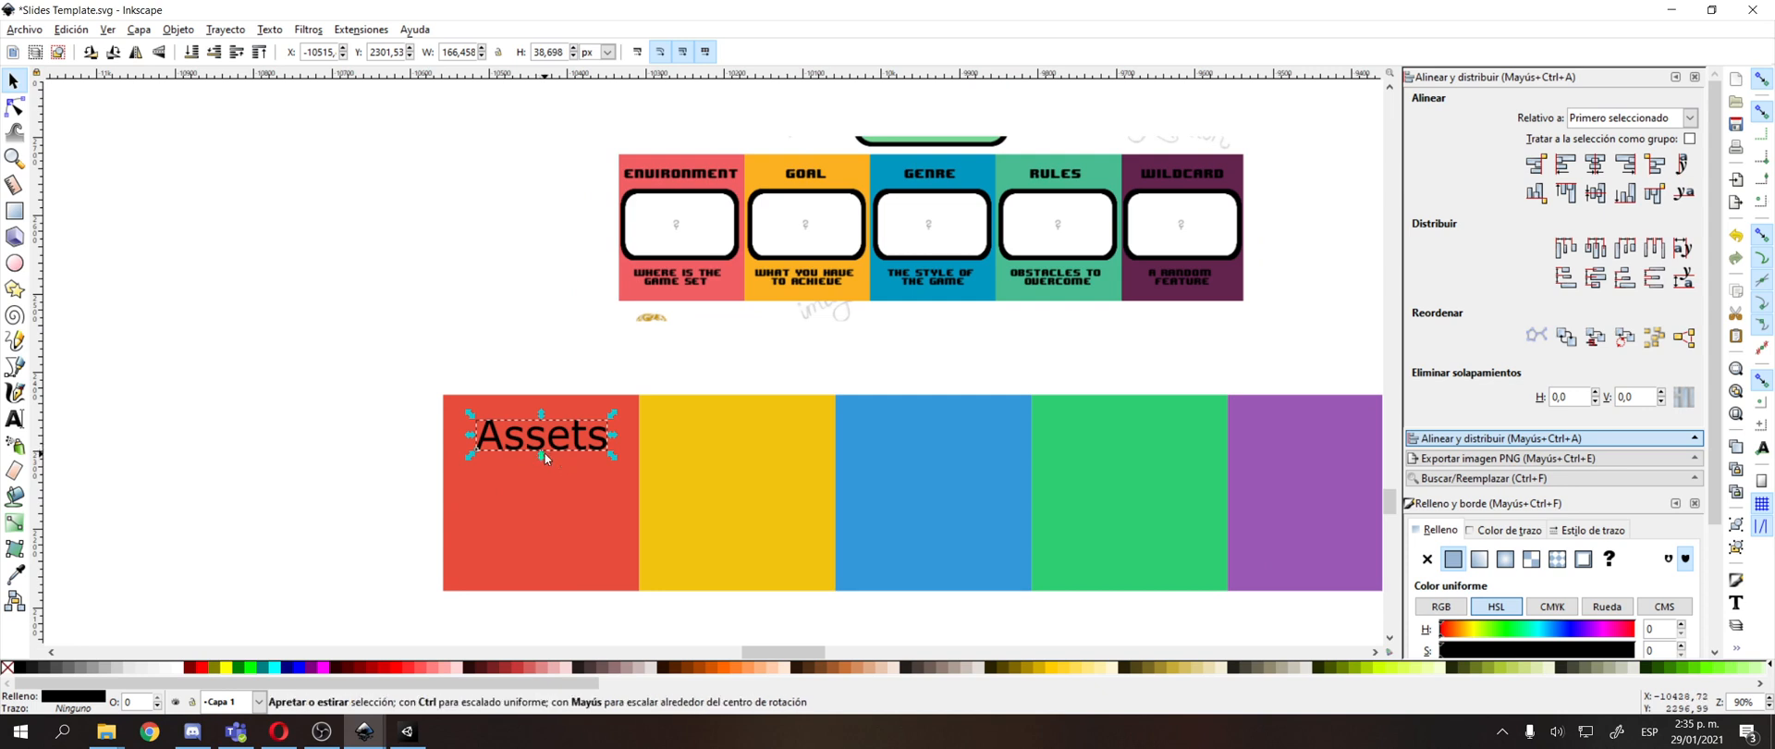
key("ctrl+d")
key("shift+Down")
key("shift+Down")
key("shift+Down")
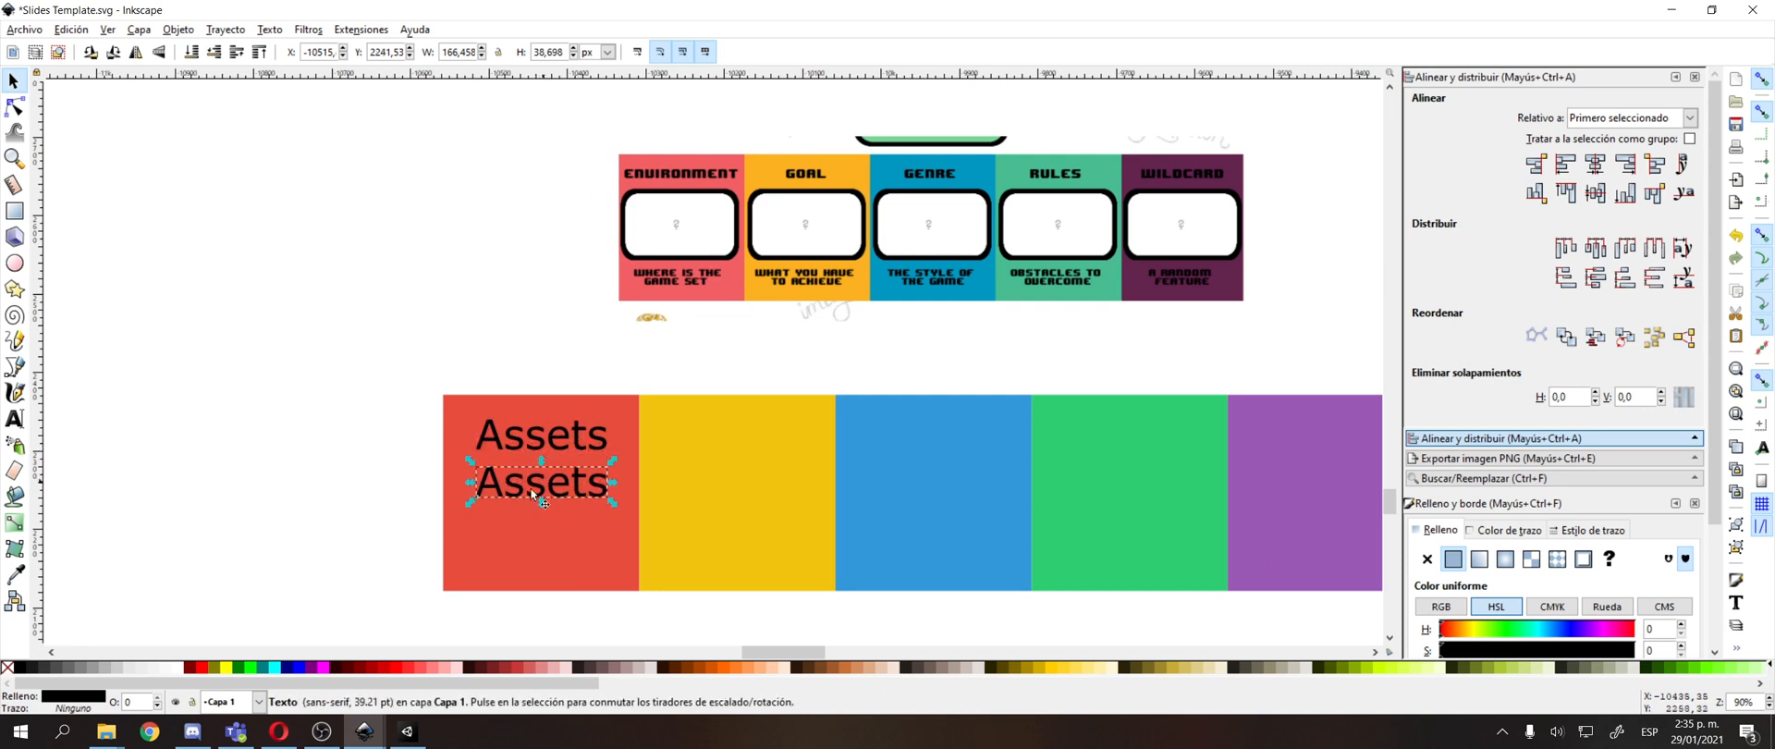
Replace the duplicated text with "Semana 1" and shift it so it is centred under "Assets".
key("t")
double_click(571, 501)
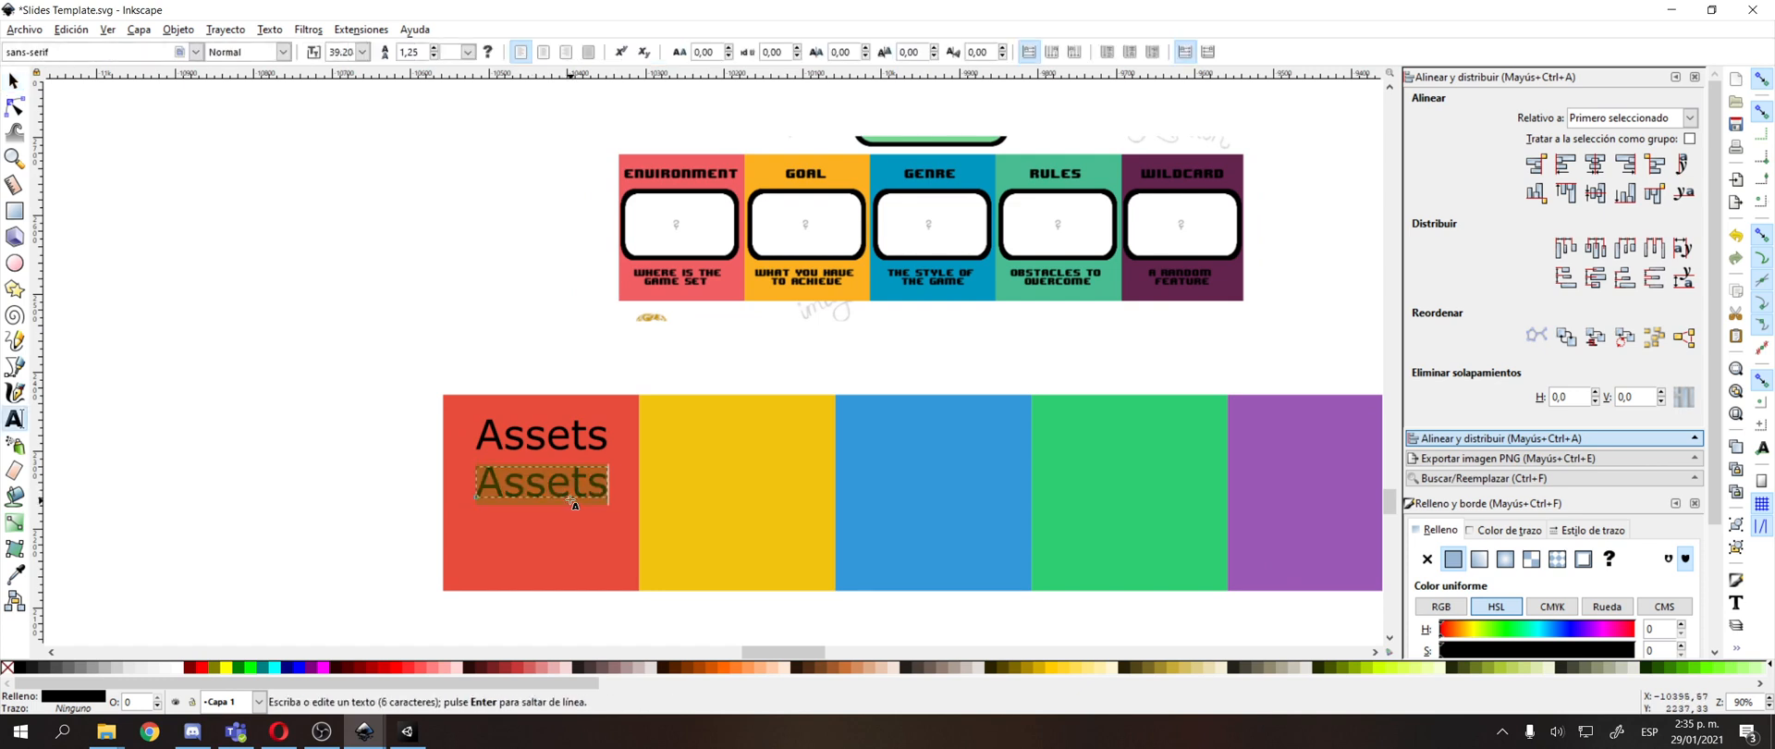
type("Semana")
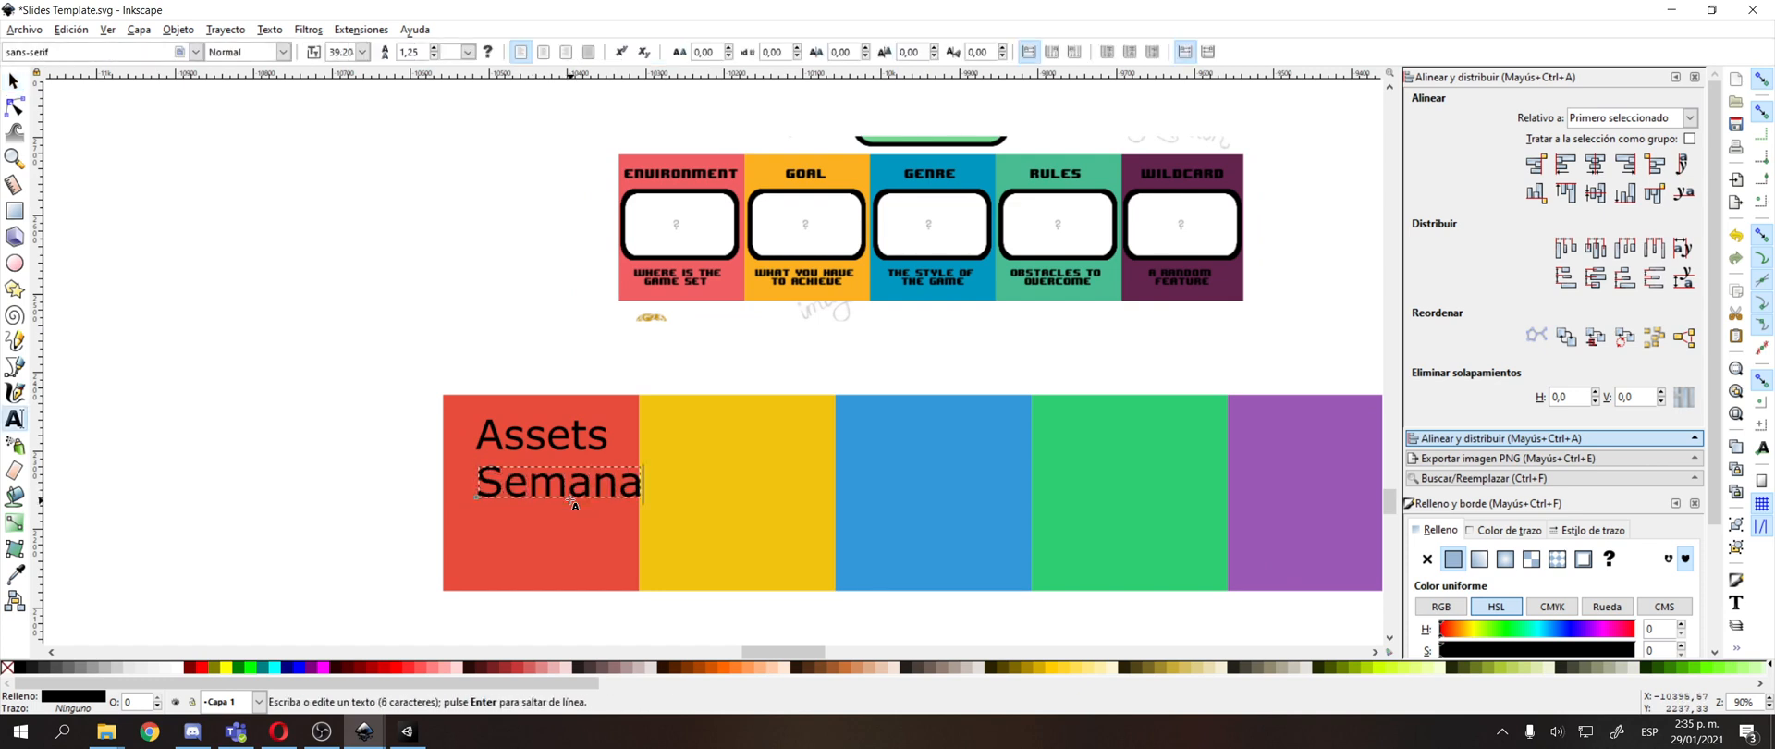
type(" 1")
key("F1")
left_click_drag(586, 491, 549, 489)
left_click(533, 195)
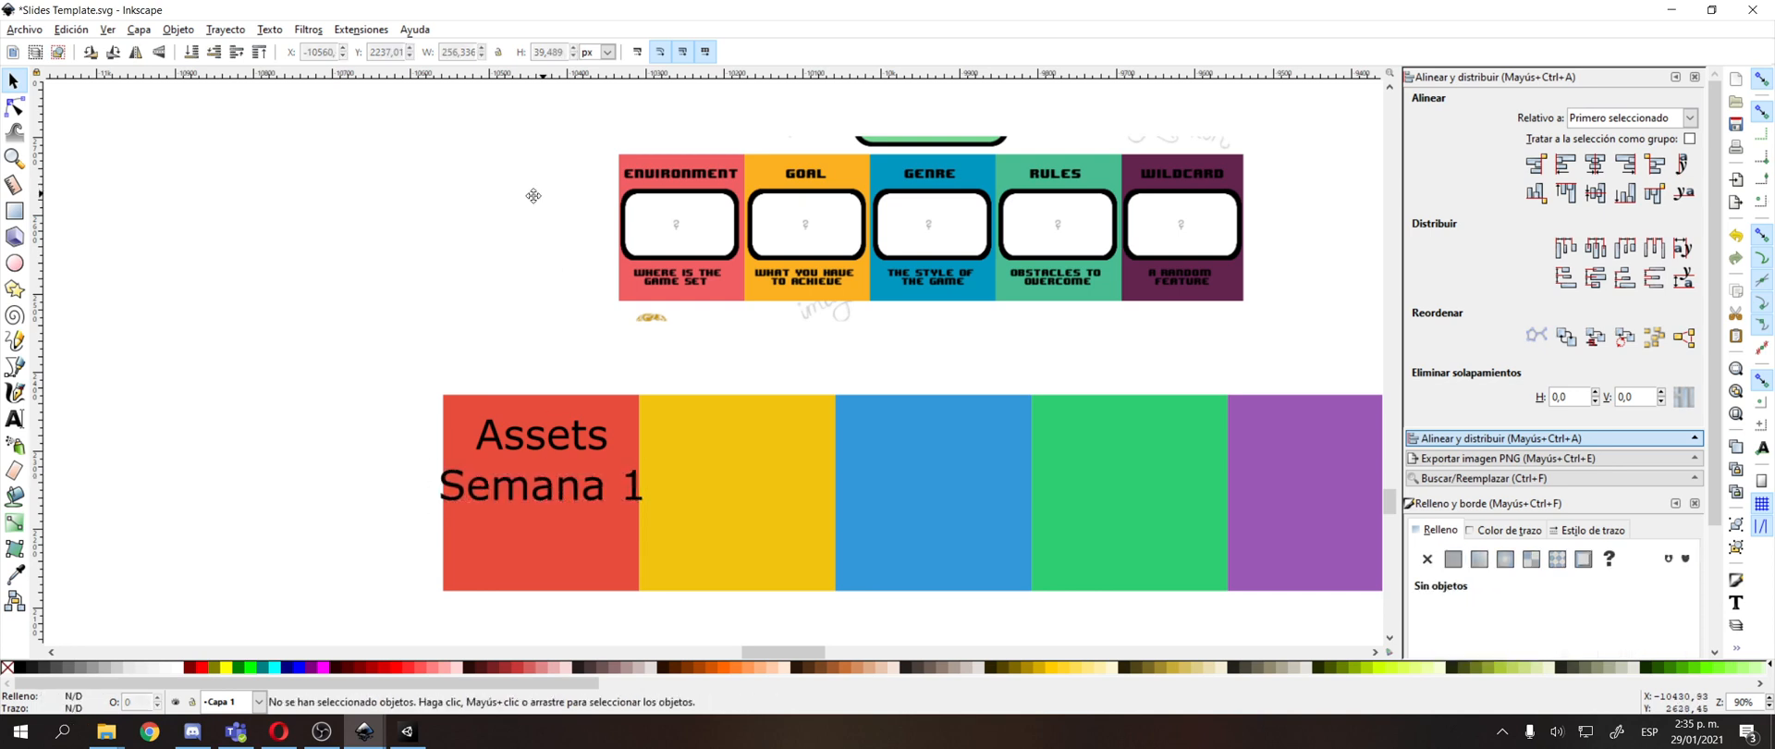
Copy the "Assets" text and paste it near the yellow square's upper edge.
left_click_drag(534, 196, 481, 232)
left_click_drag(741, 313, 720, 283)
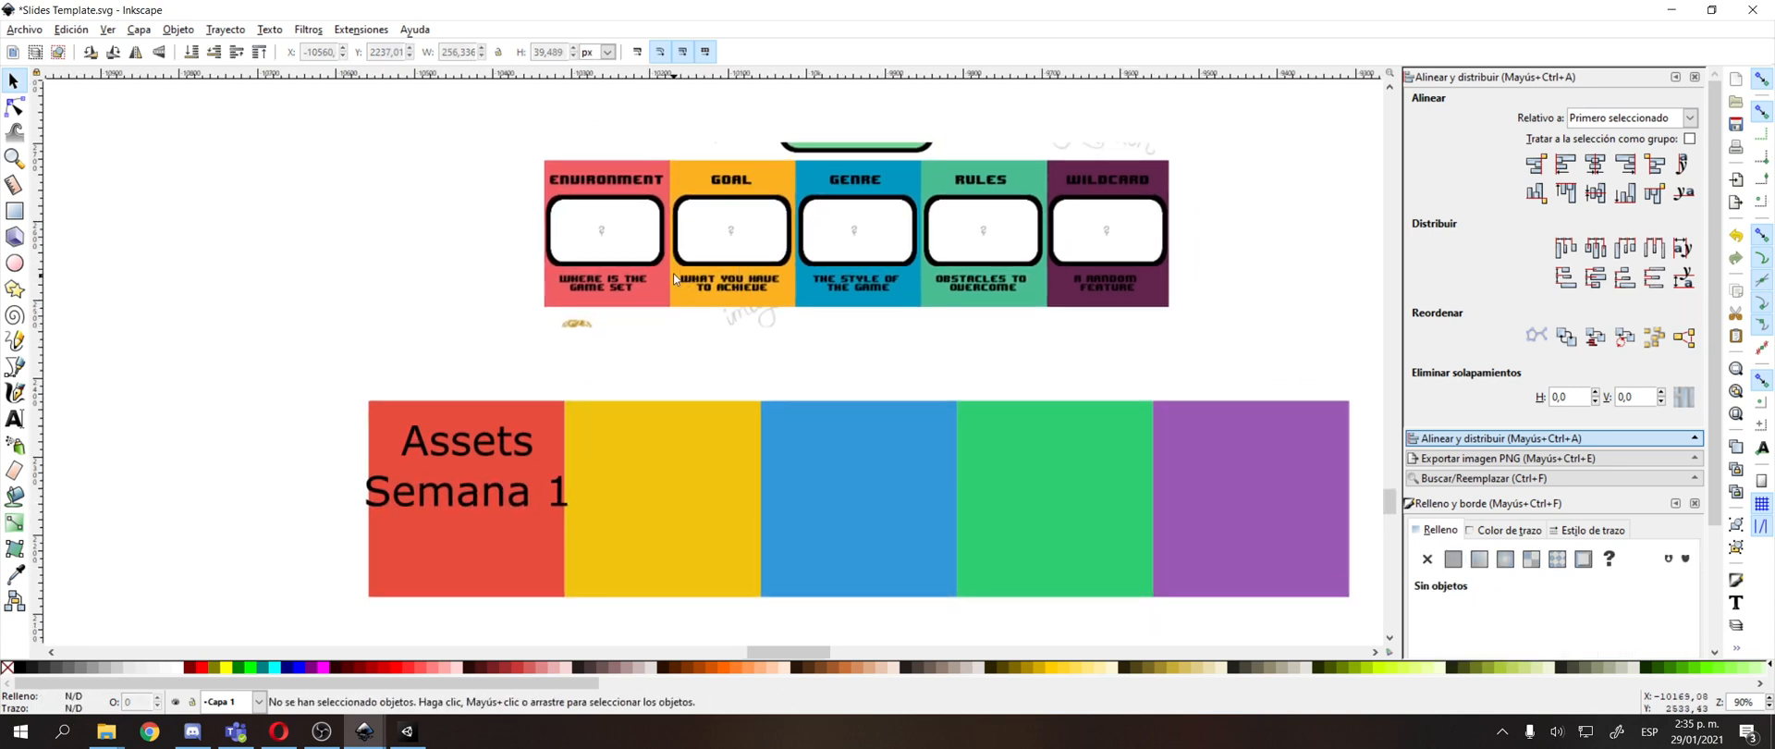
left_click(450, 445)
key("ctrl+c")
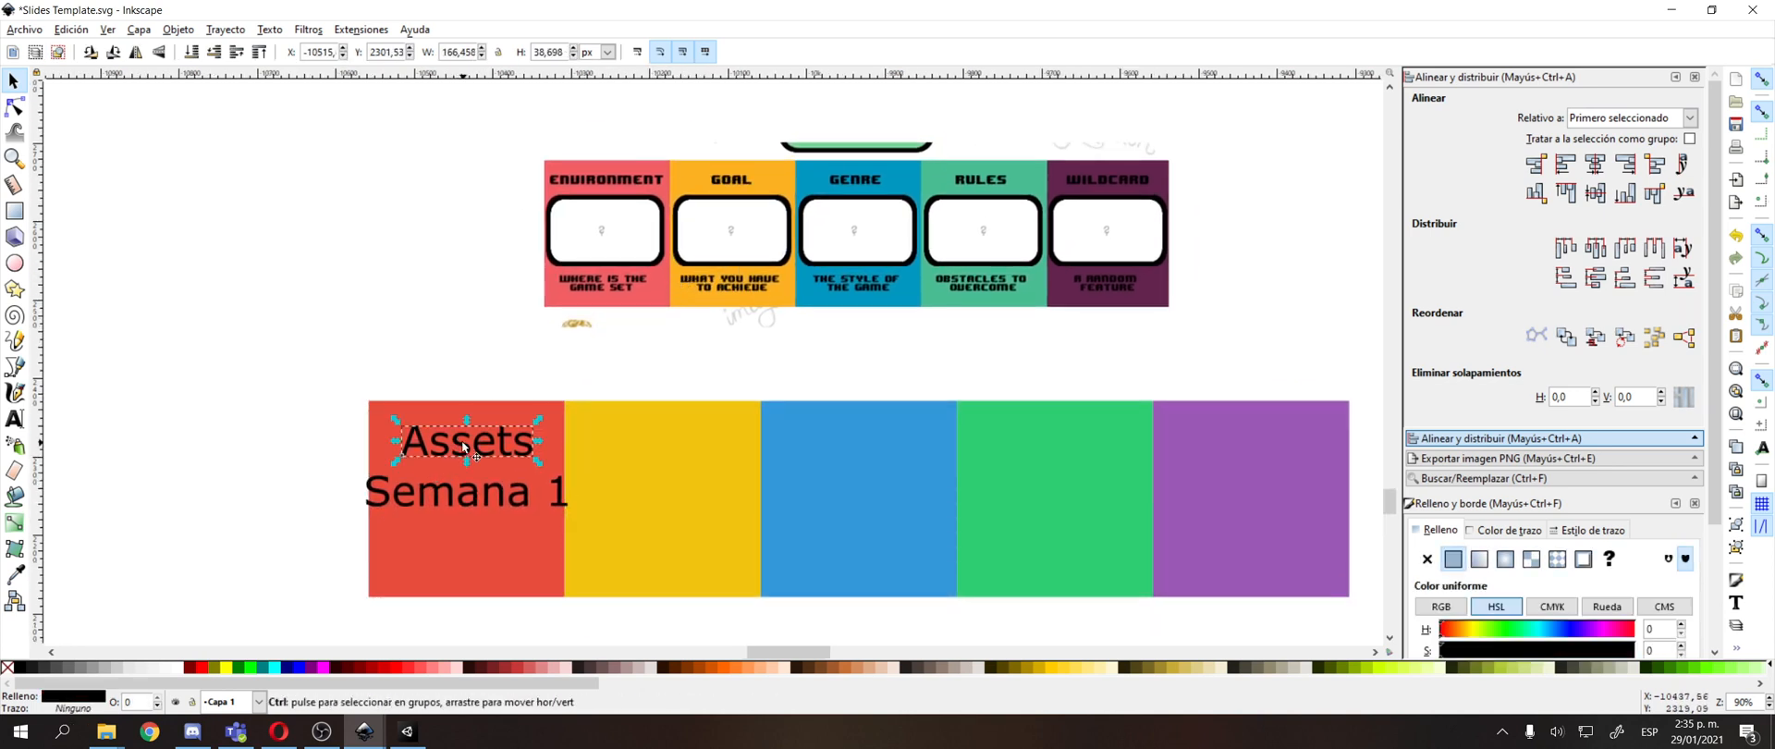
key("ctrl+v")
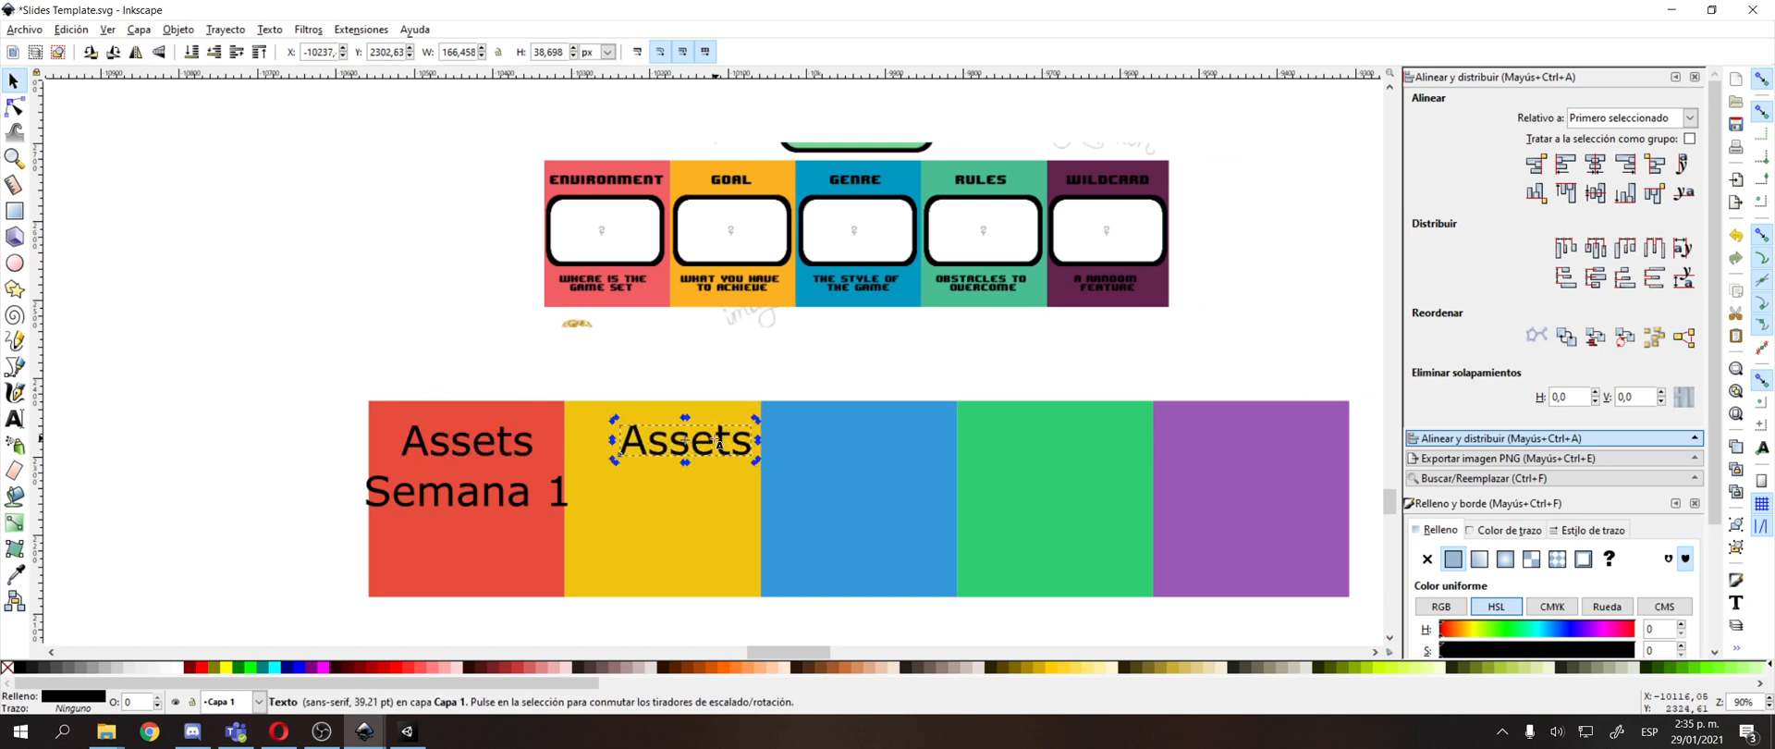
Replace the pasted text in the yellow square with the two lines "Gameplay dev" and "Core Mechanic".
double_click(725, 442)
key("ctrl+a")
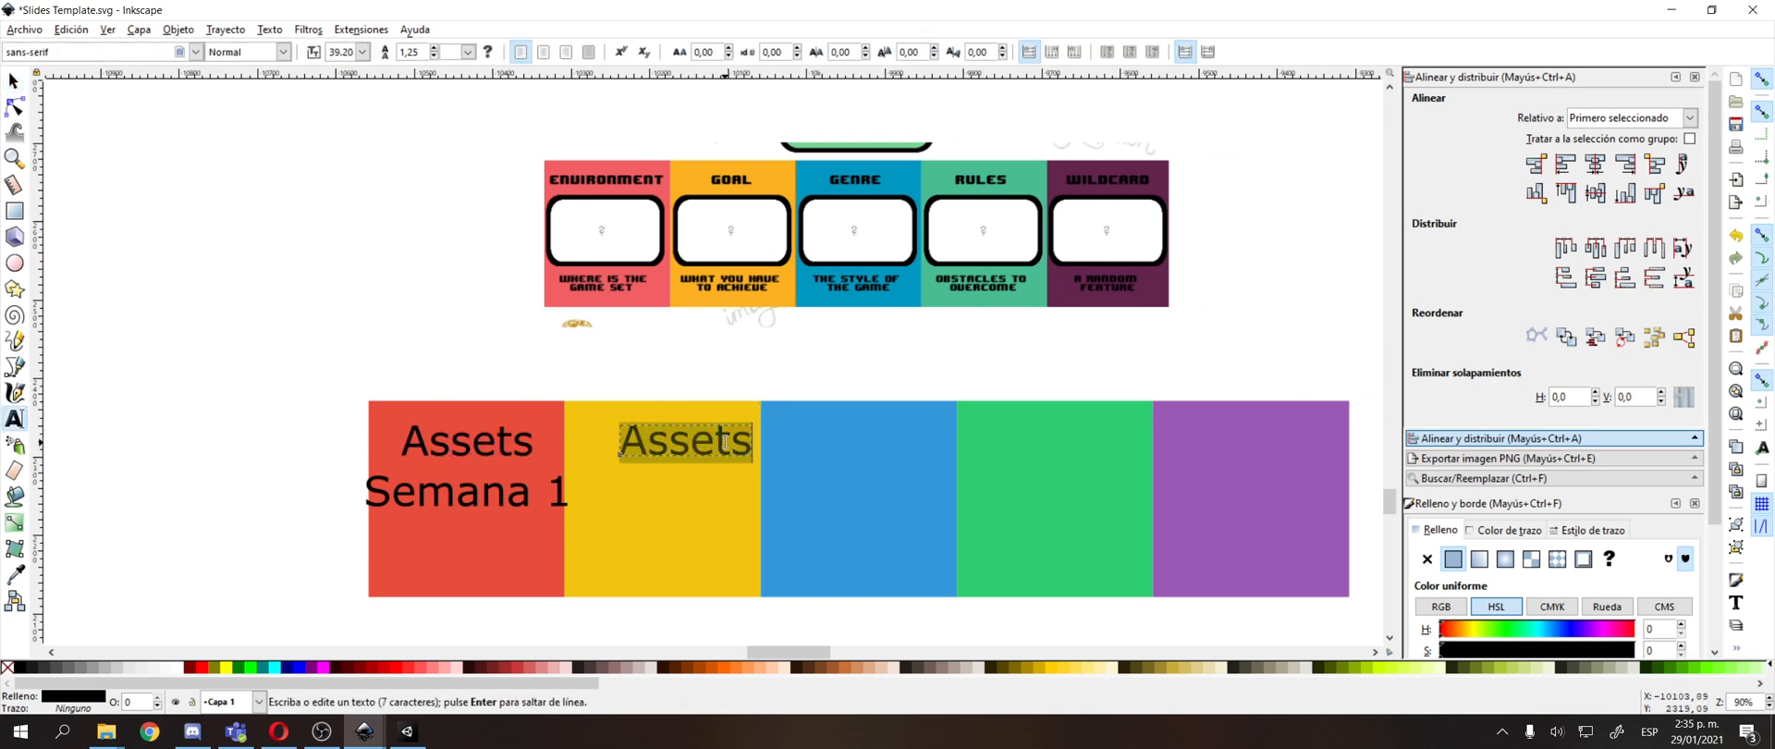
type("Gqa")
key("BackSpace")
key("BackSpace")
type("amep")
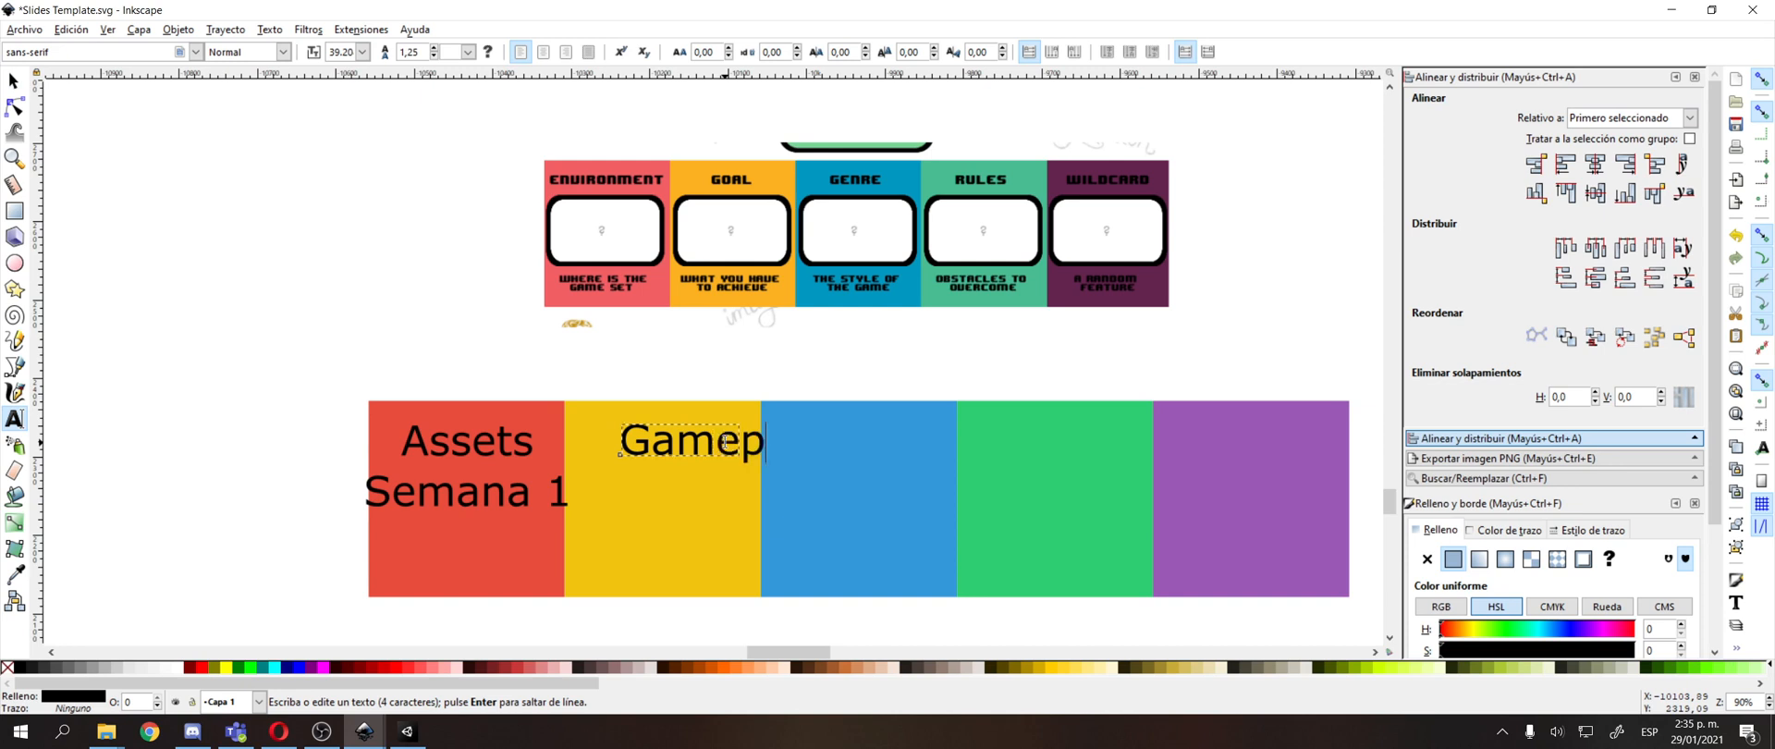
type("lay dev ")
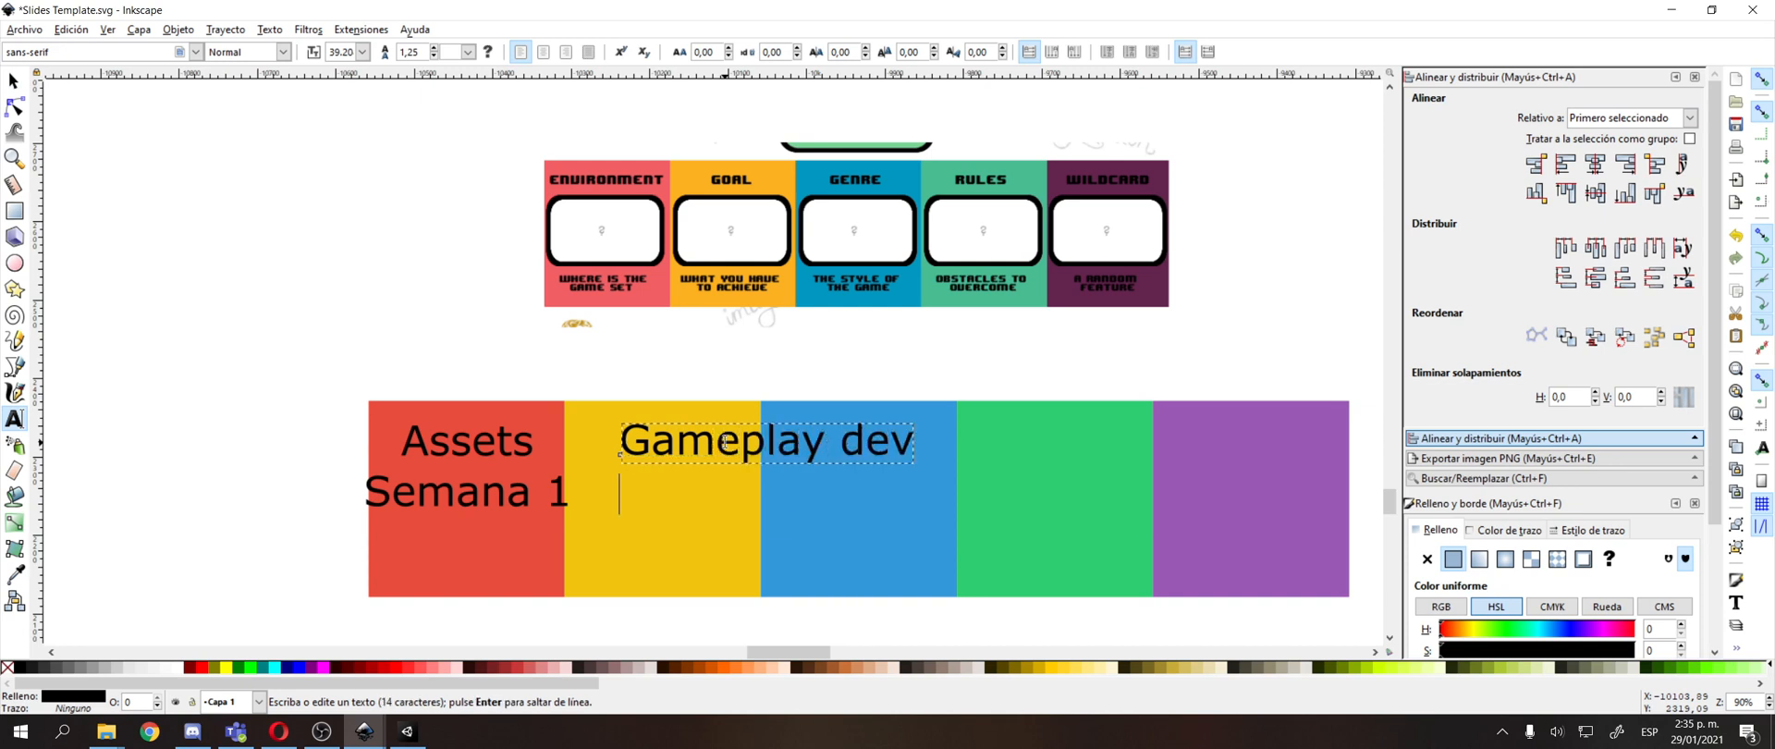
type("Core Mechanic")
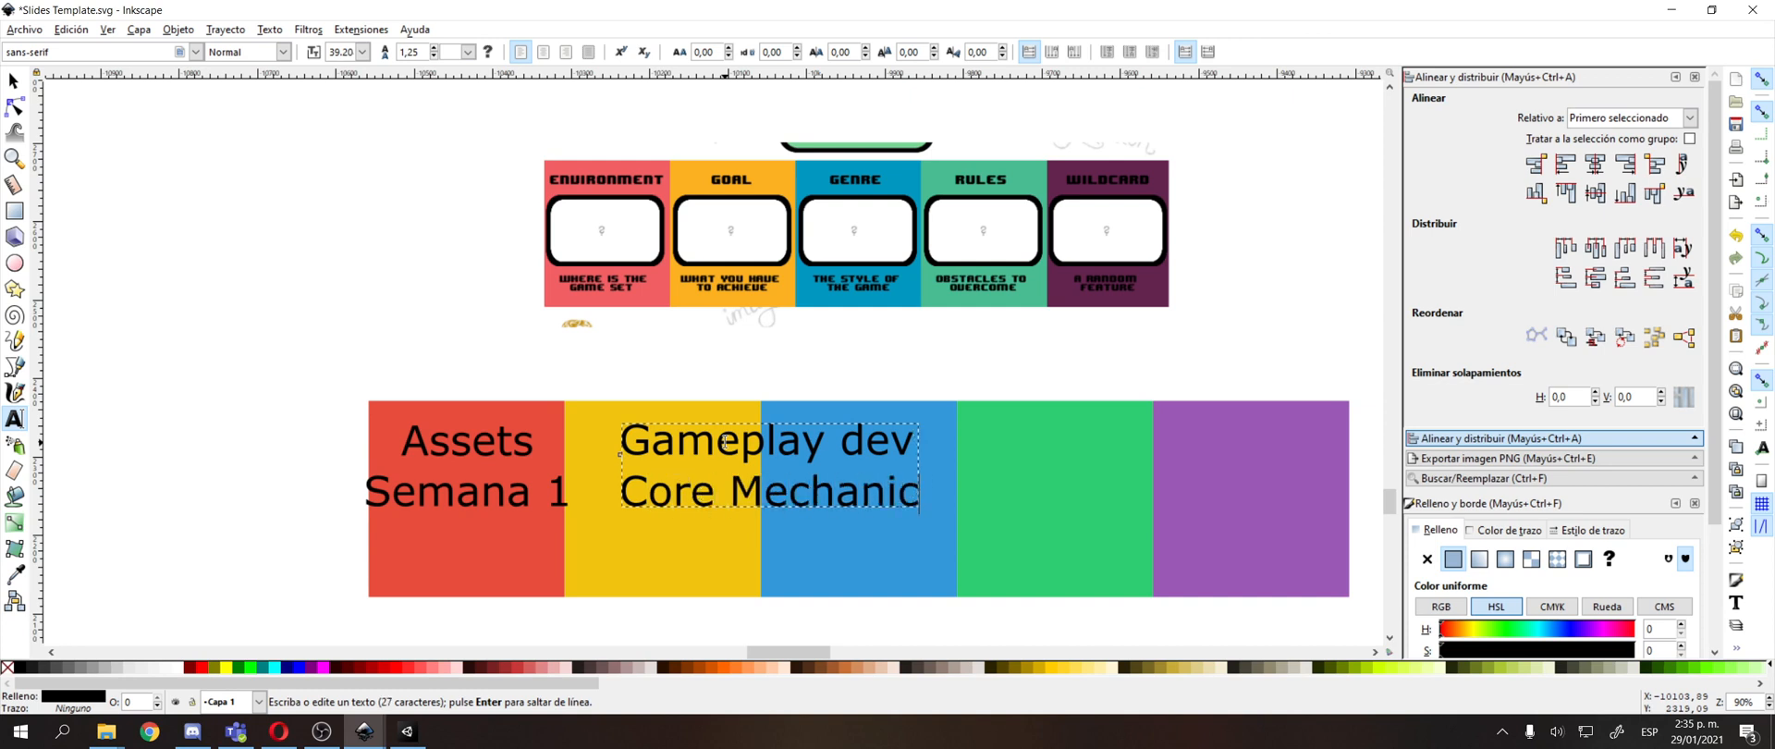
key("F1")
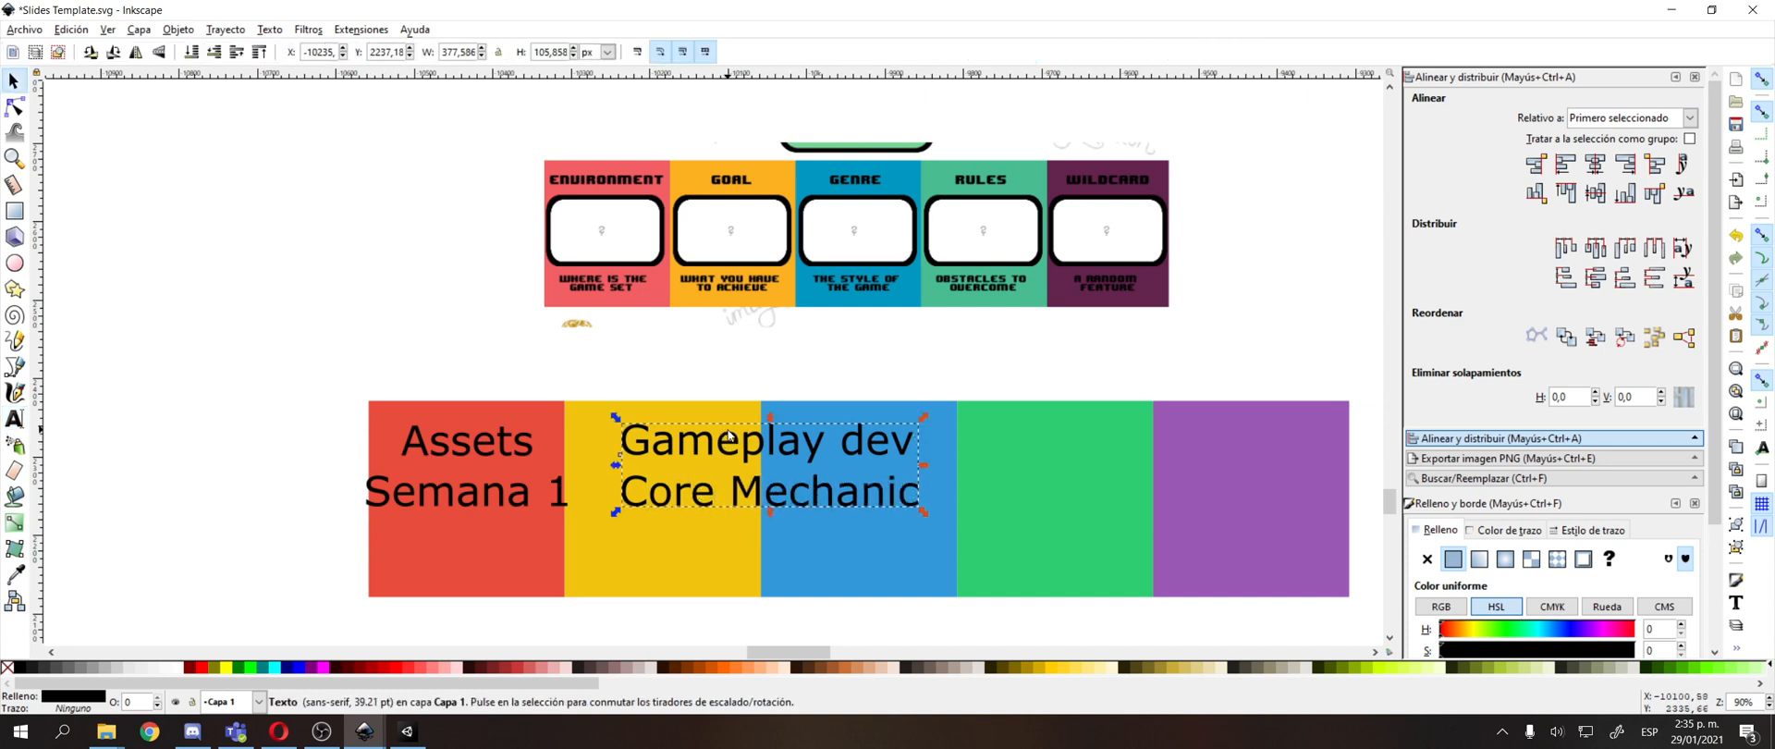
Scale the "Gameplay dev / Core Mechanic" text to about 192 × 54 px and place it along the yellow square's upper edge.
left_click_drag(615, 418, 746, 459)
left_click_drag(852, 470, 626, 420)
key("ctrl+z")
left_click(807, 472)
left_click_drag(585, 352, 624, 358)
Group "Assets" with "Semana 1" and scale the group down to fit inside the upper part of the red square.
left_click(543, 443)
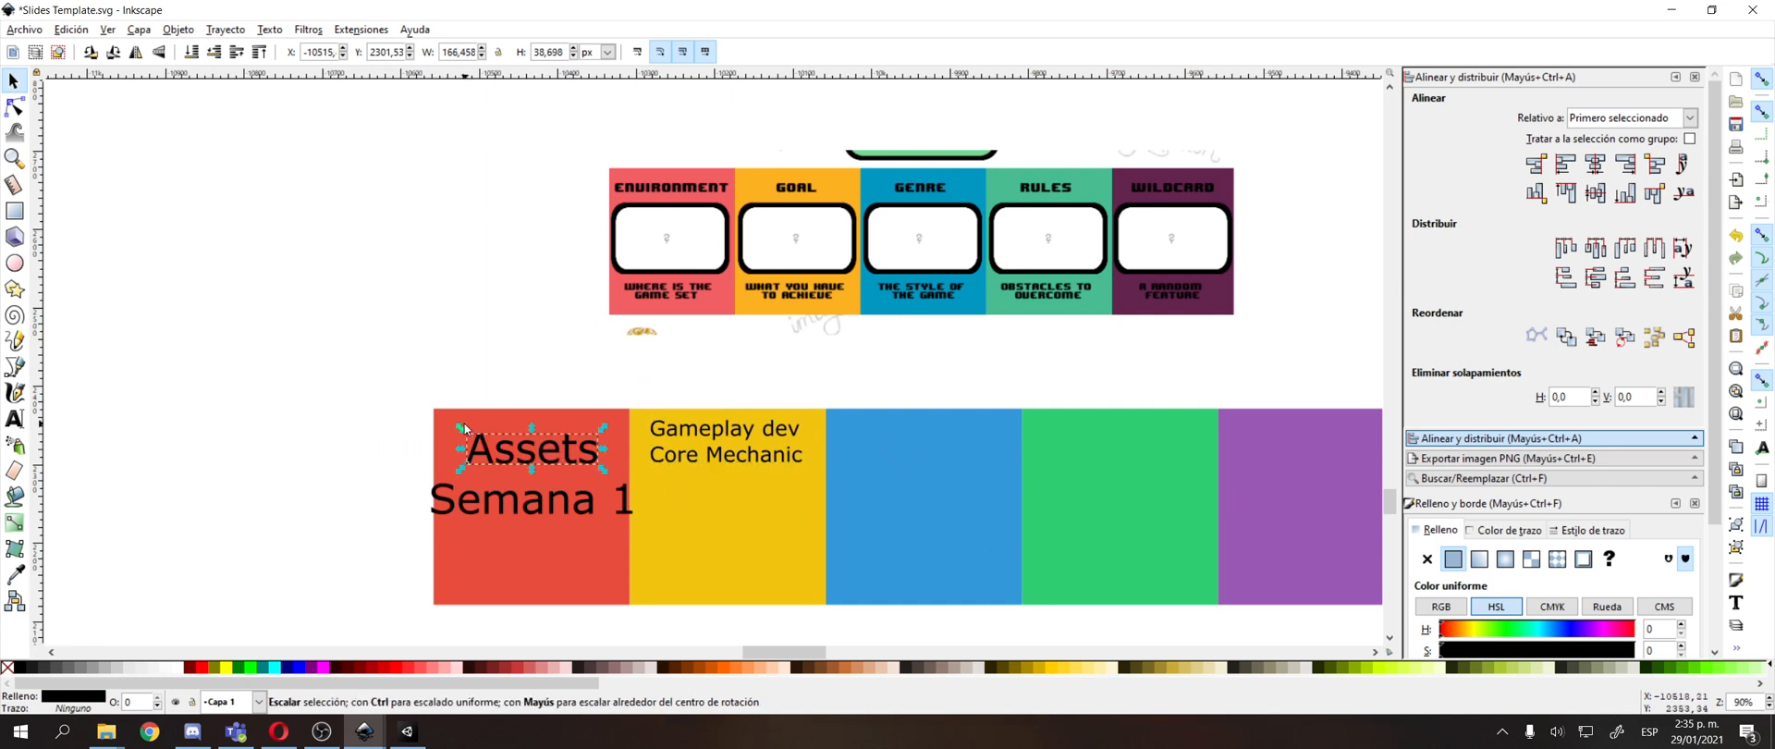
left_click(502, 496, "shift")
key("ctrl+g")
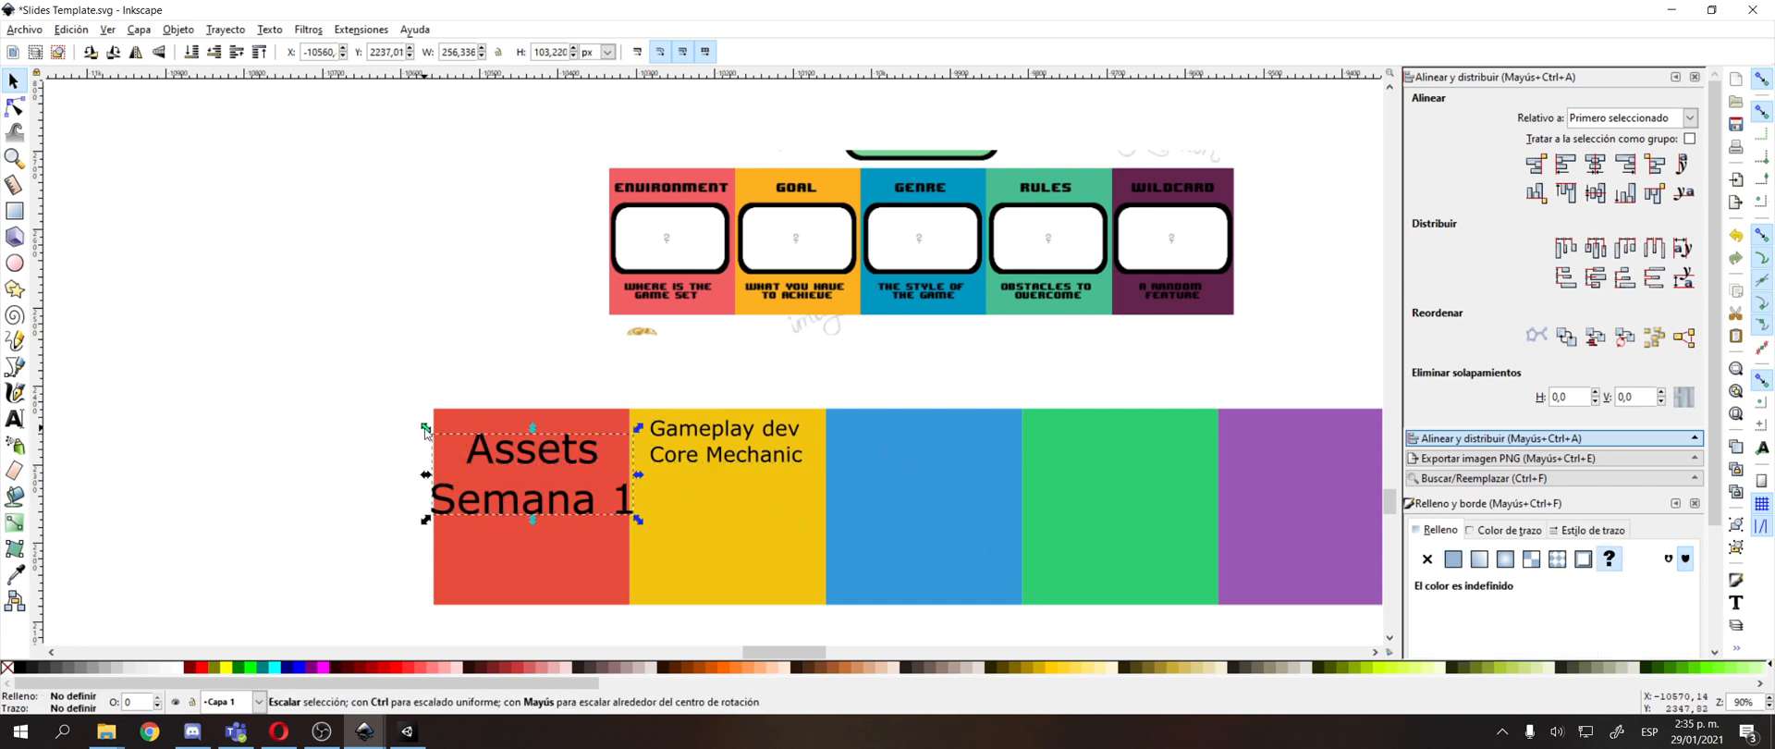
left_click_drag(426, 427, 516, 428)
Duplicate the "Gameplay dev / Core Mechanic" text and move the copy onto the blue square.
left_click(785, 457)
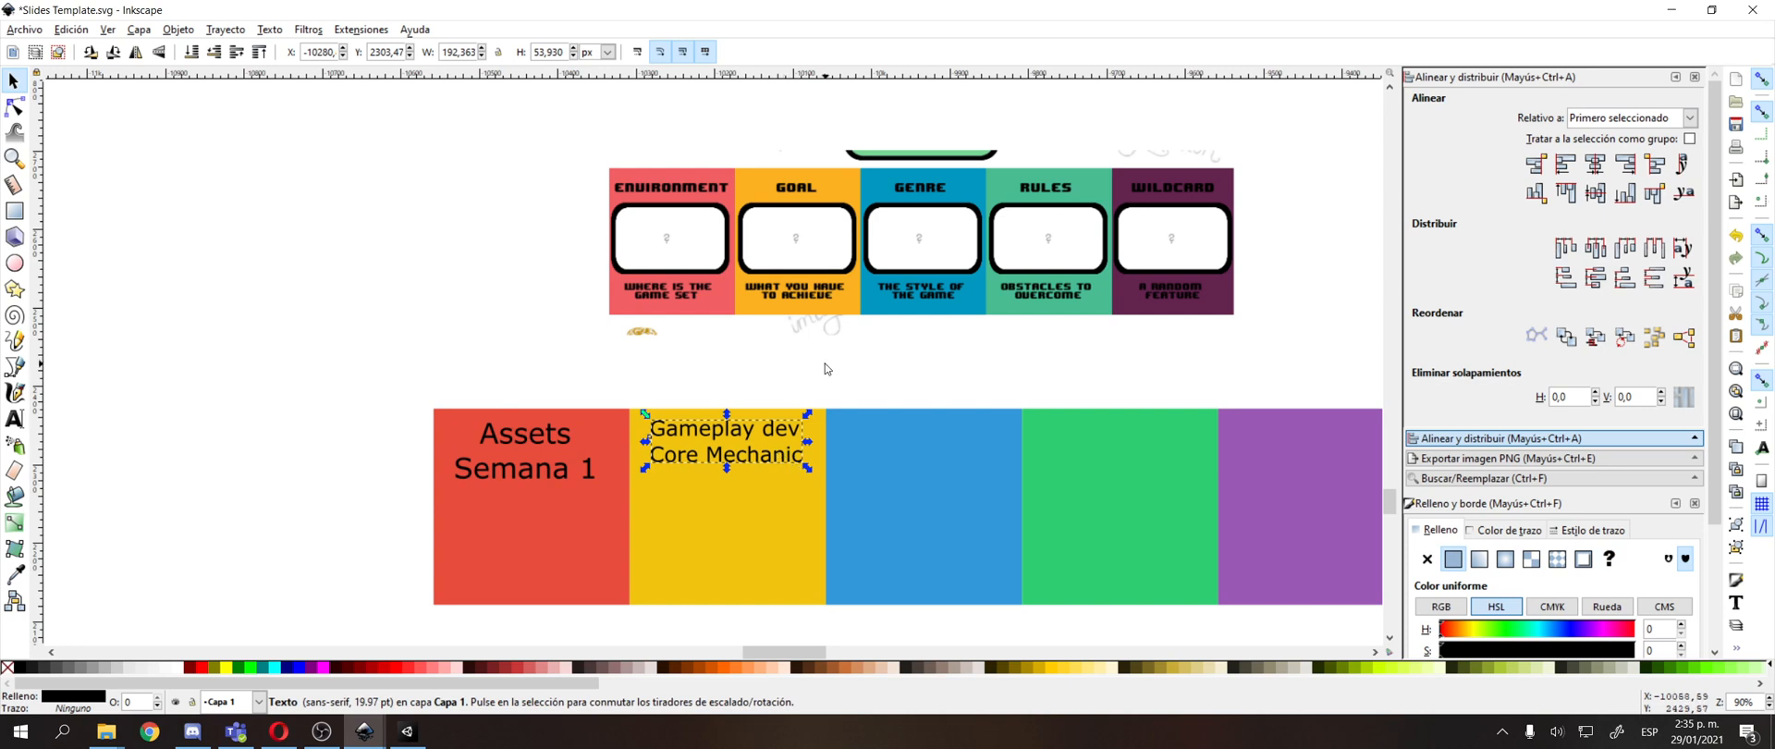
left_click_drag(825, 368, 770, 388)
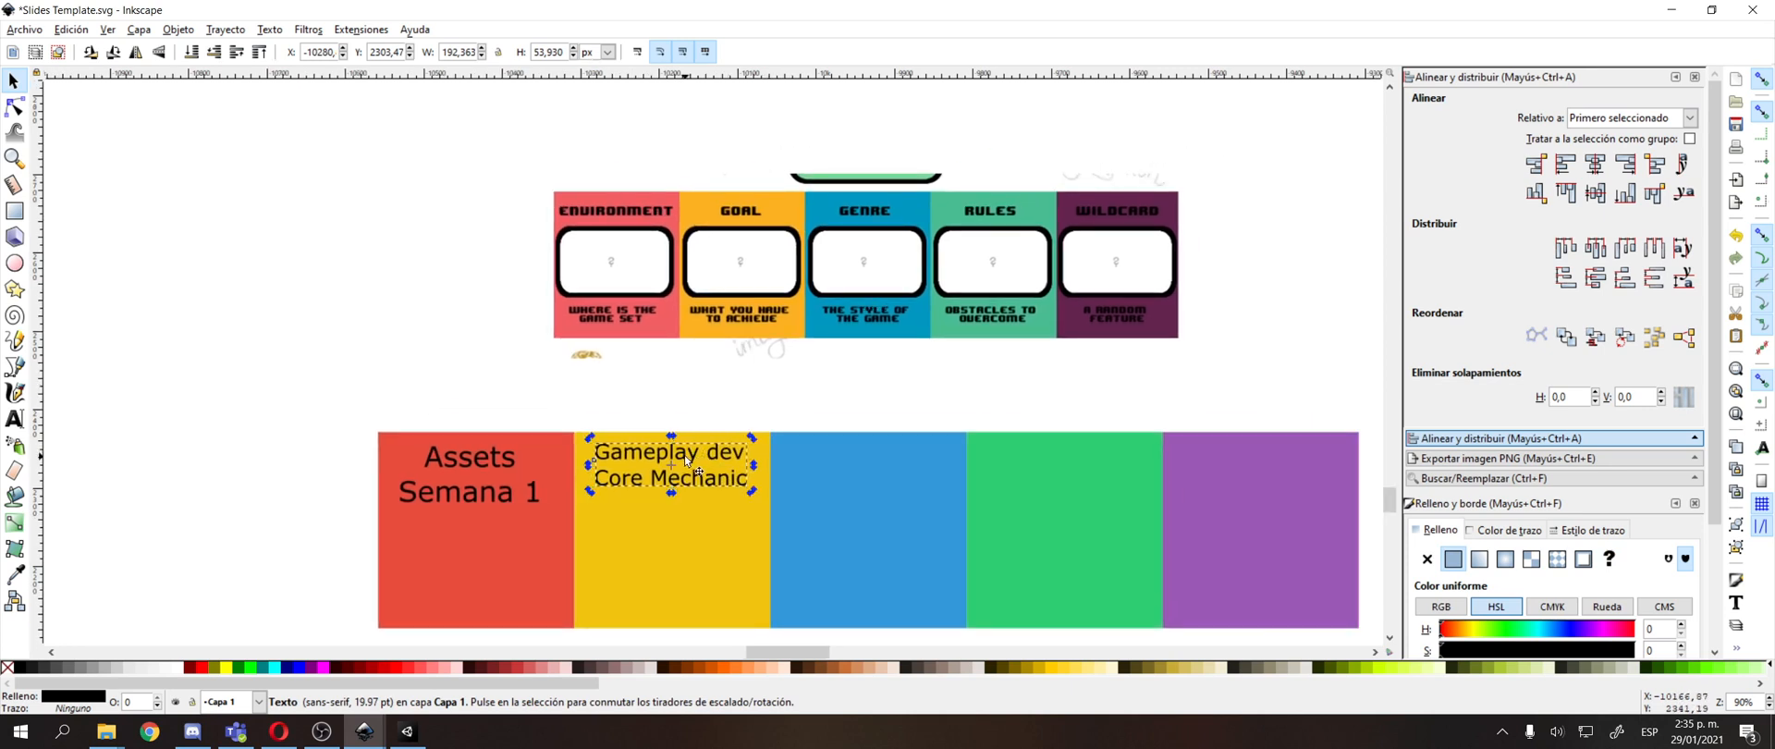
key("ctrl+d")
left_click_drag(685, 455, 880, 460)
double_click(880, 461)
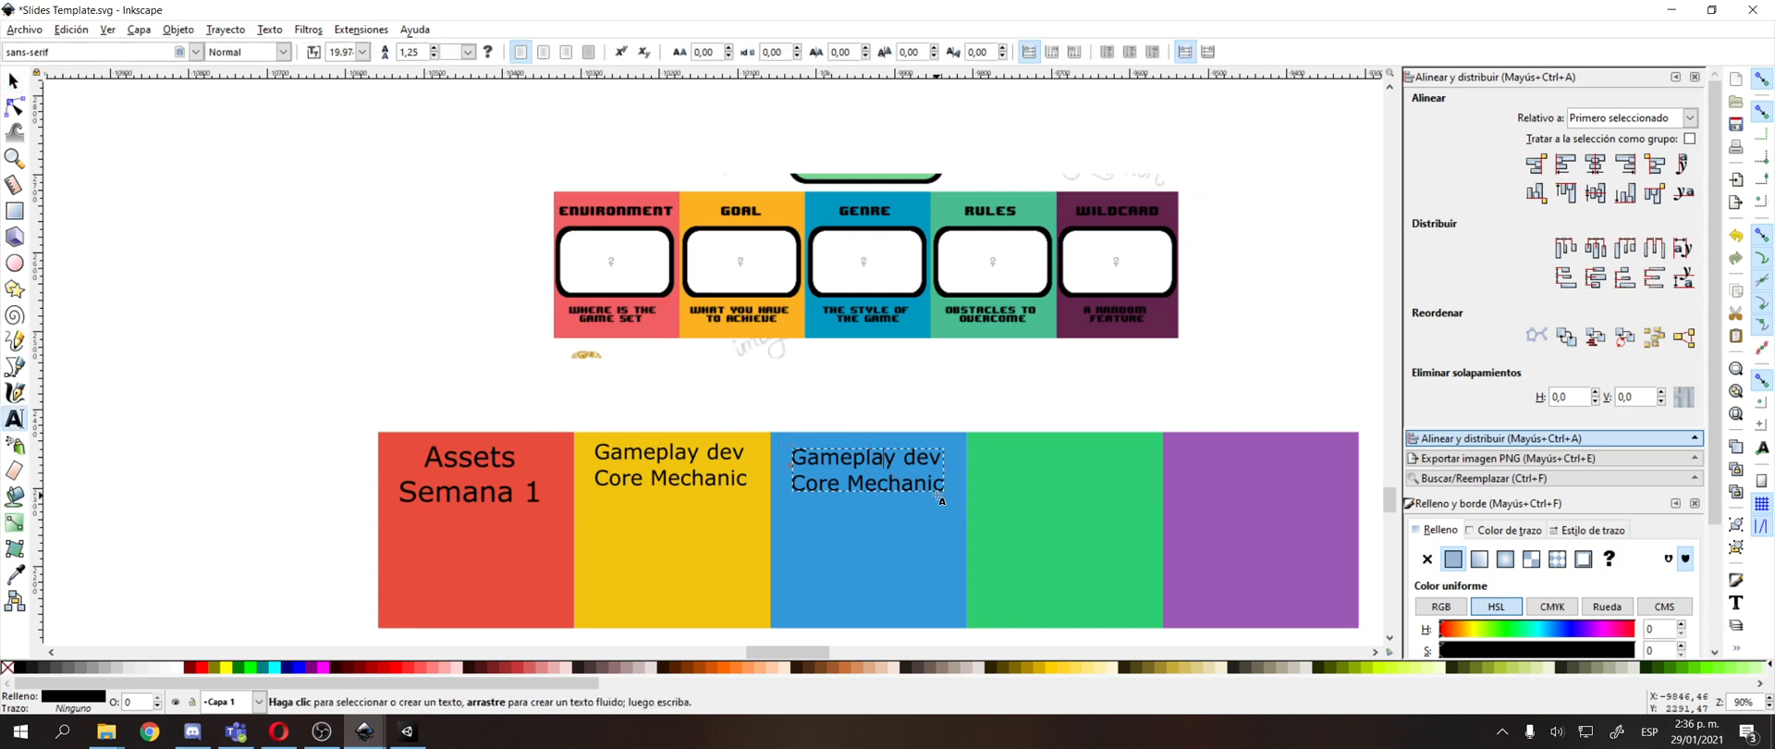
key("ctrl+a")
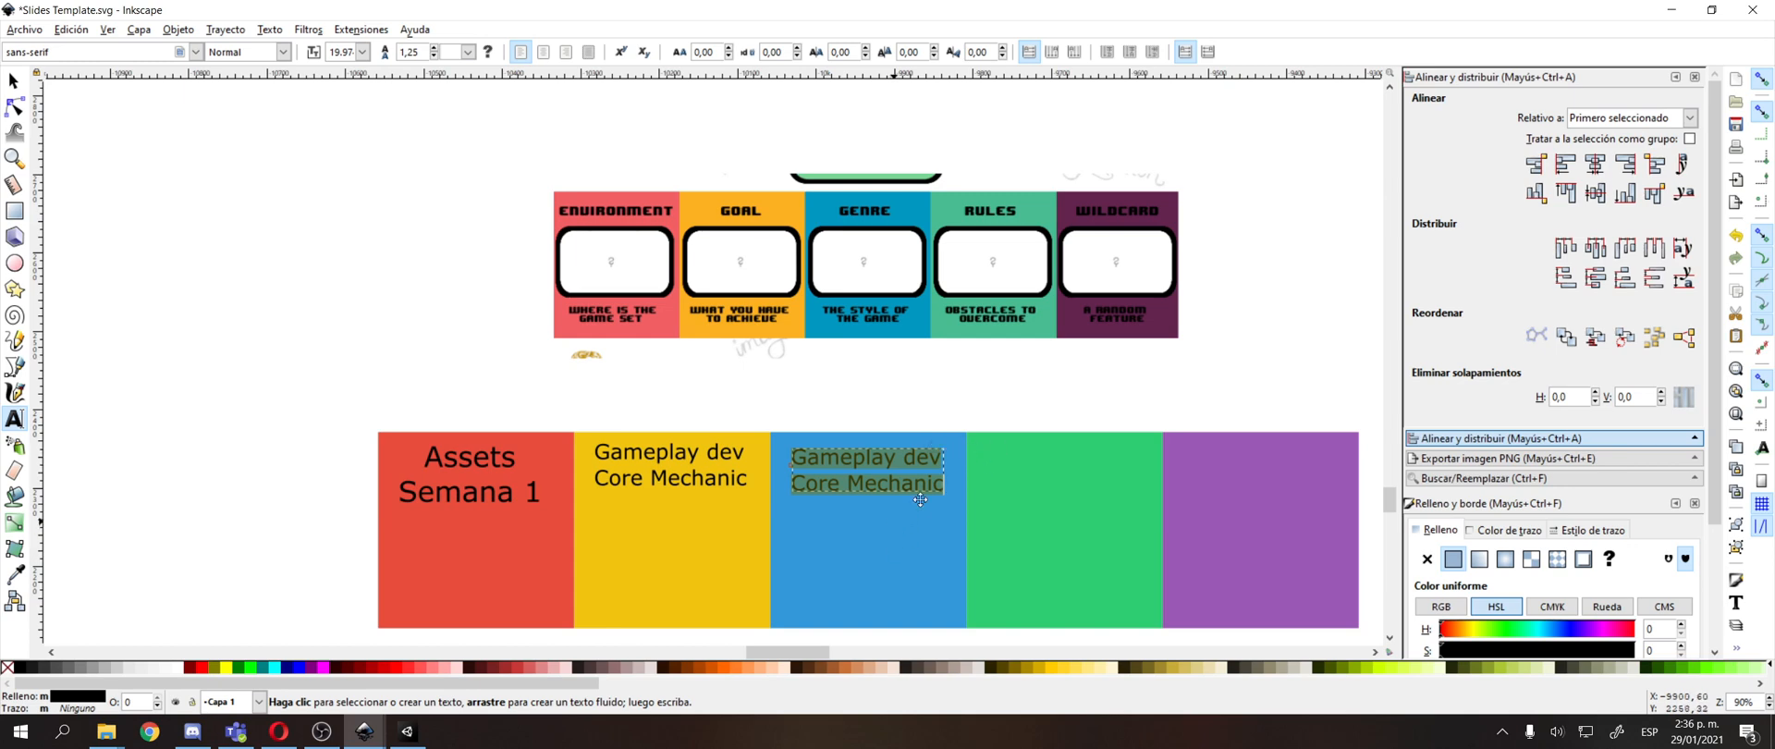
left_click_drag(816, 530, 939, 409)
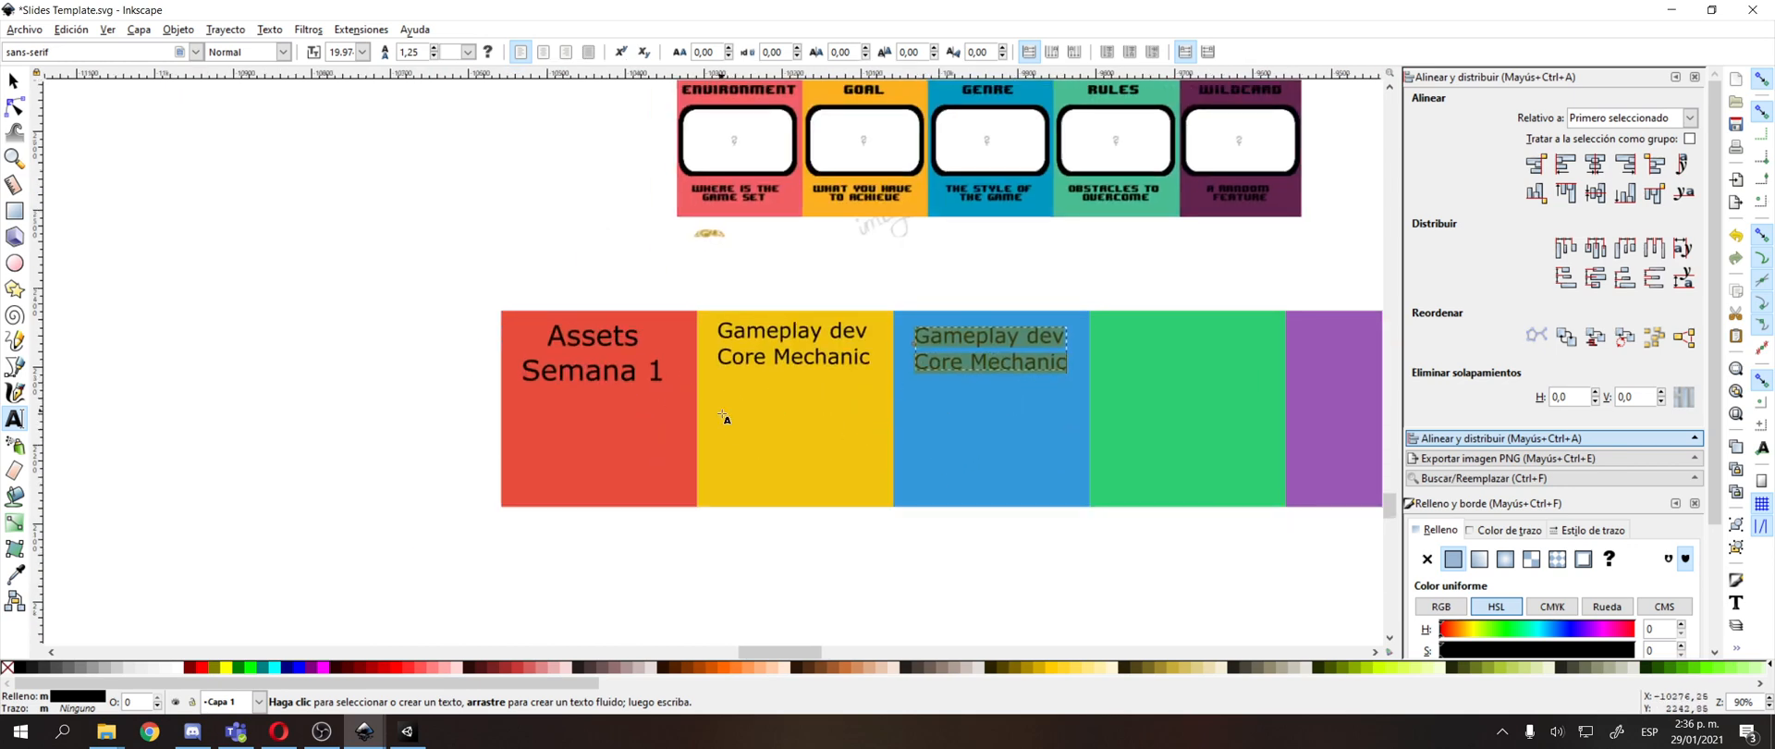
left_click_drag(694, 424, 636, 510)
left_click_drag(883, 318, 847, 264)
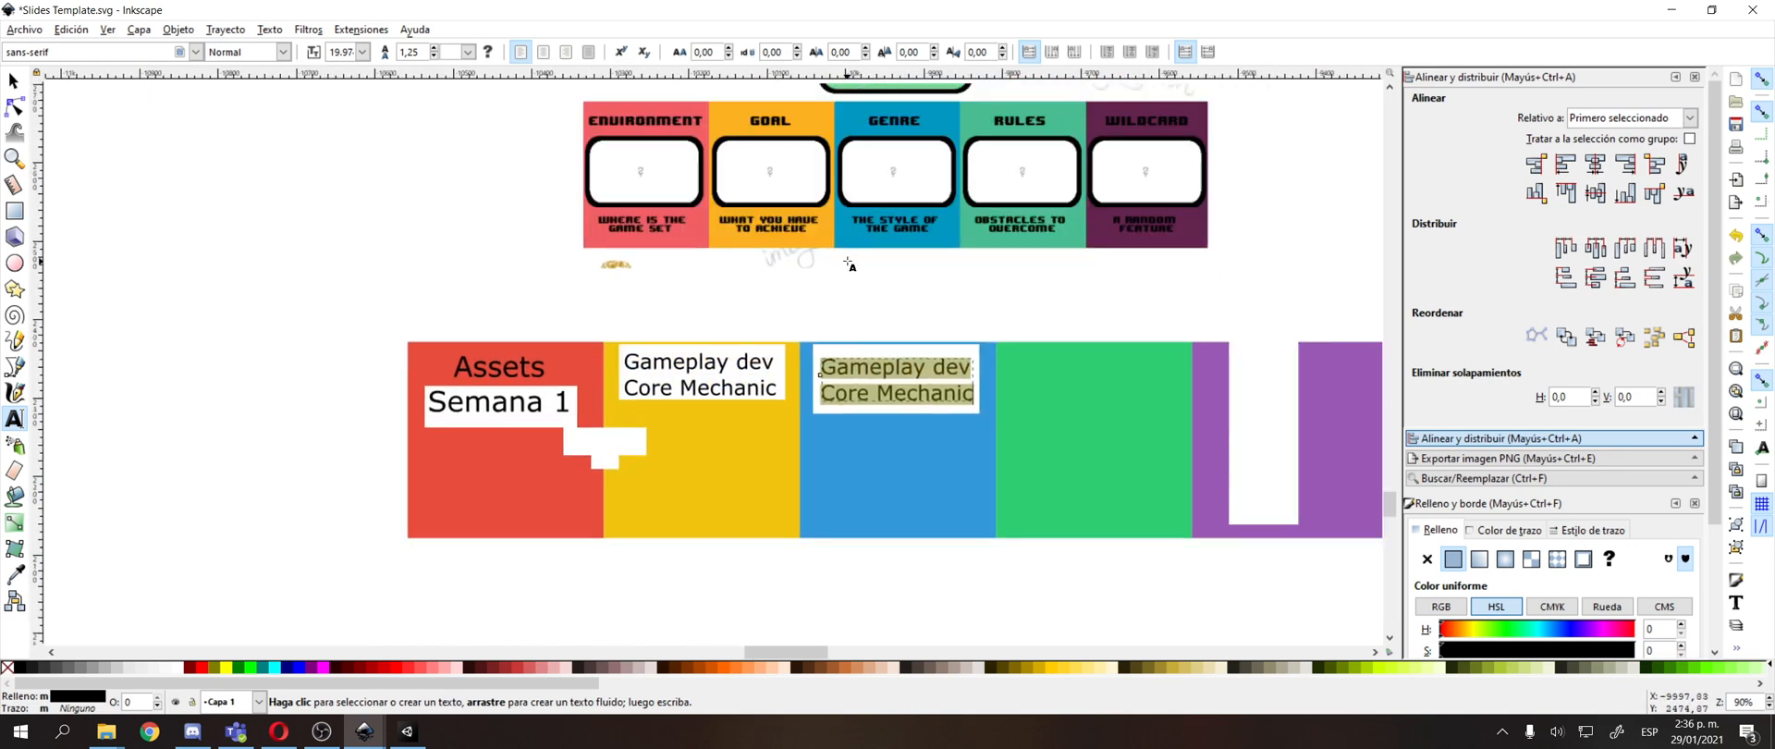
scroll(846, 279, "down", 1)
left_click_drag(861, 190, 861, 296)
left_click_drag(785, 382, 743, 286)
scroll(718, 350, "up", 1)
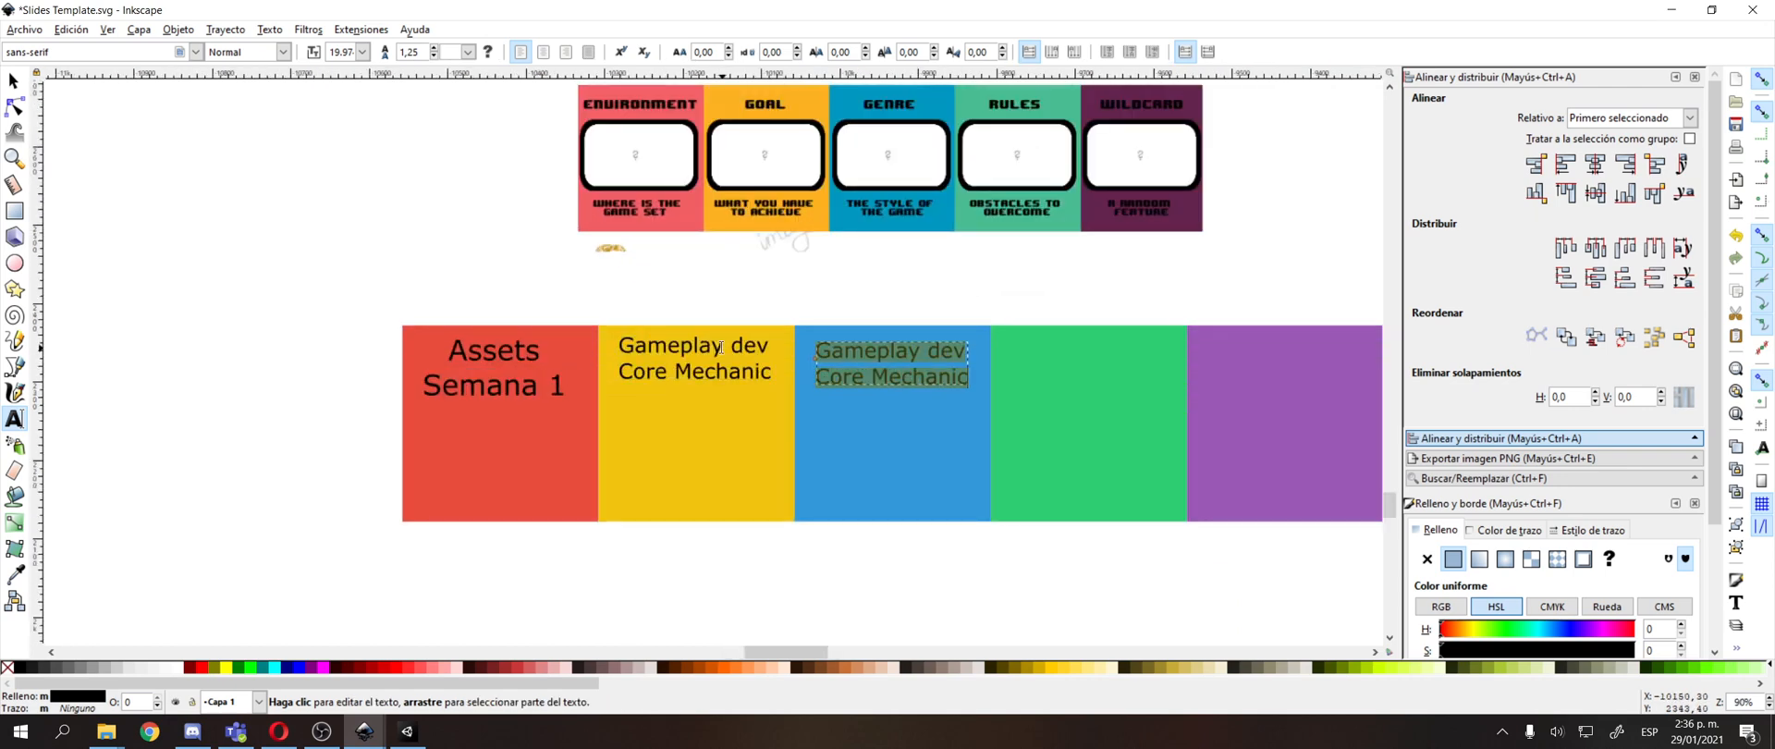
left_click_drag(804, 394, 701, 485)
Replace the text in the blue square with "Level designer".
key("F1")
double_click(752, 445)
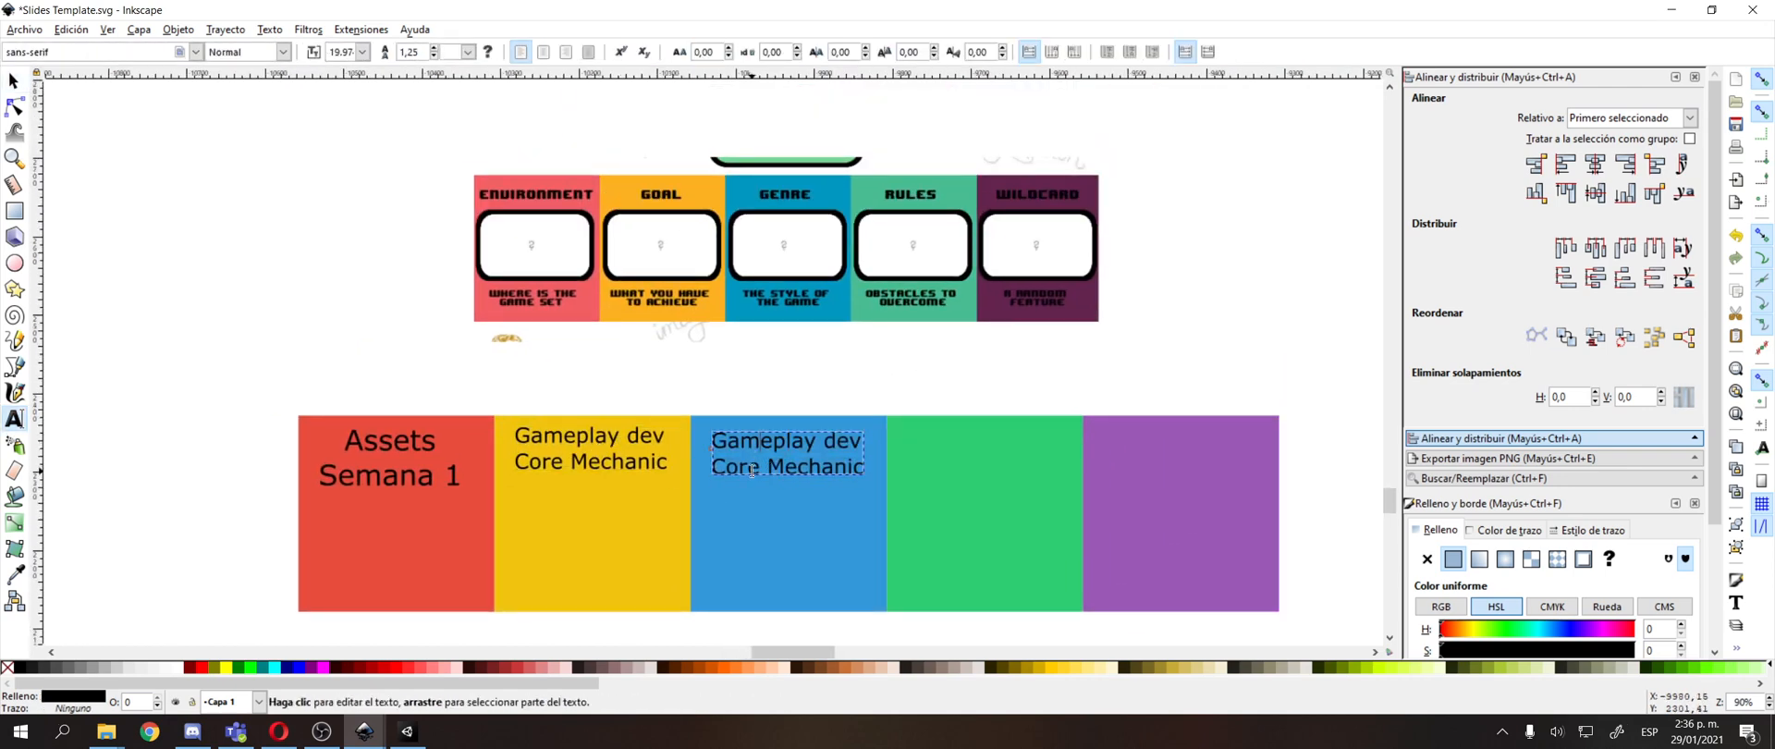
key("ctrl+a")
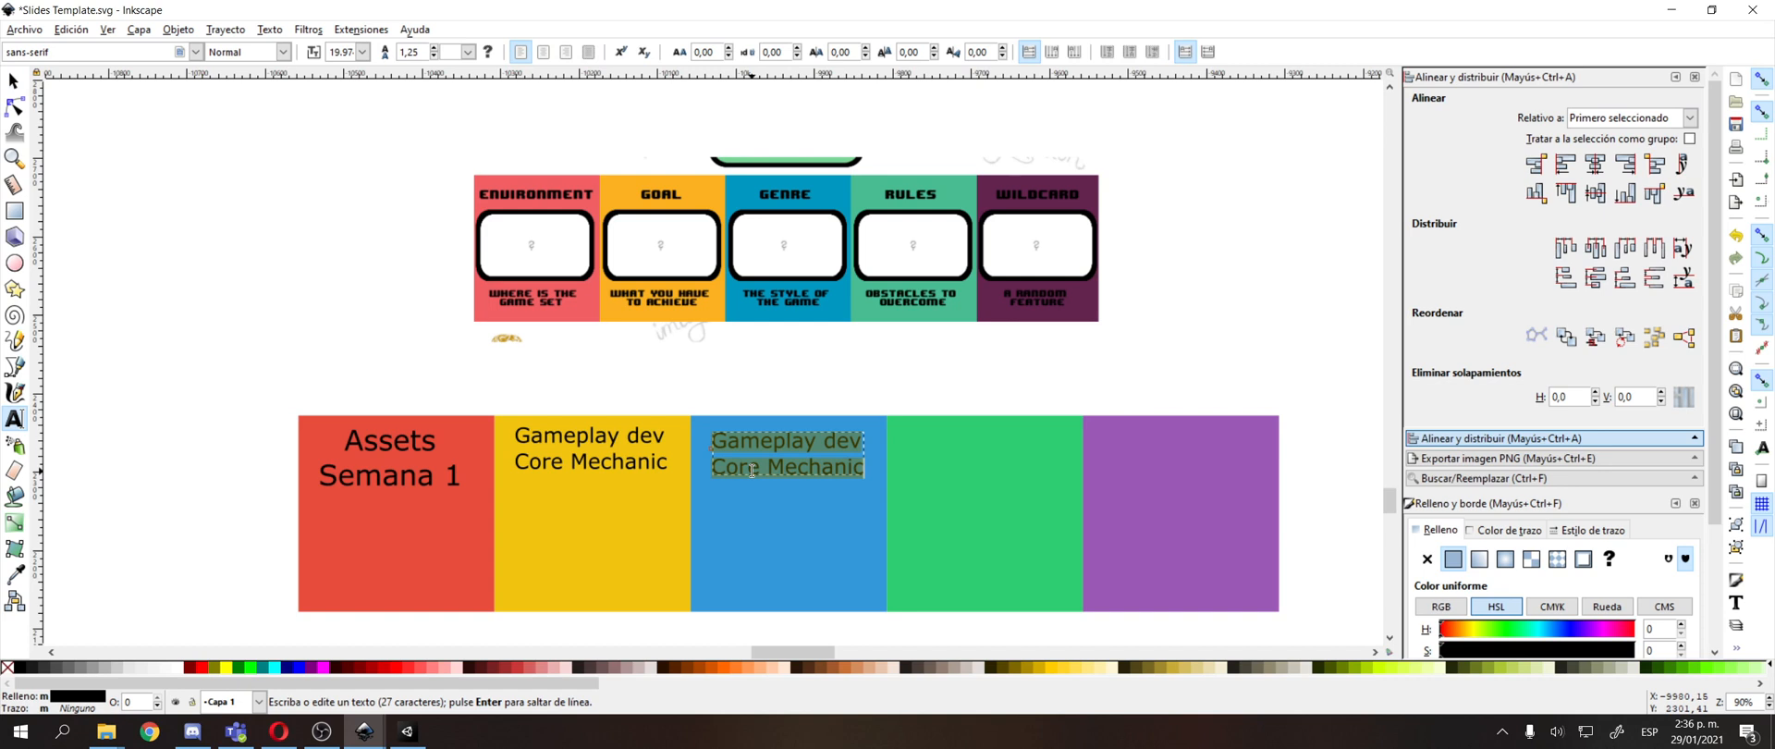
type("Level designer")
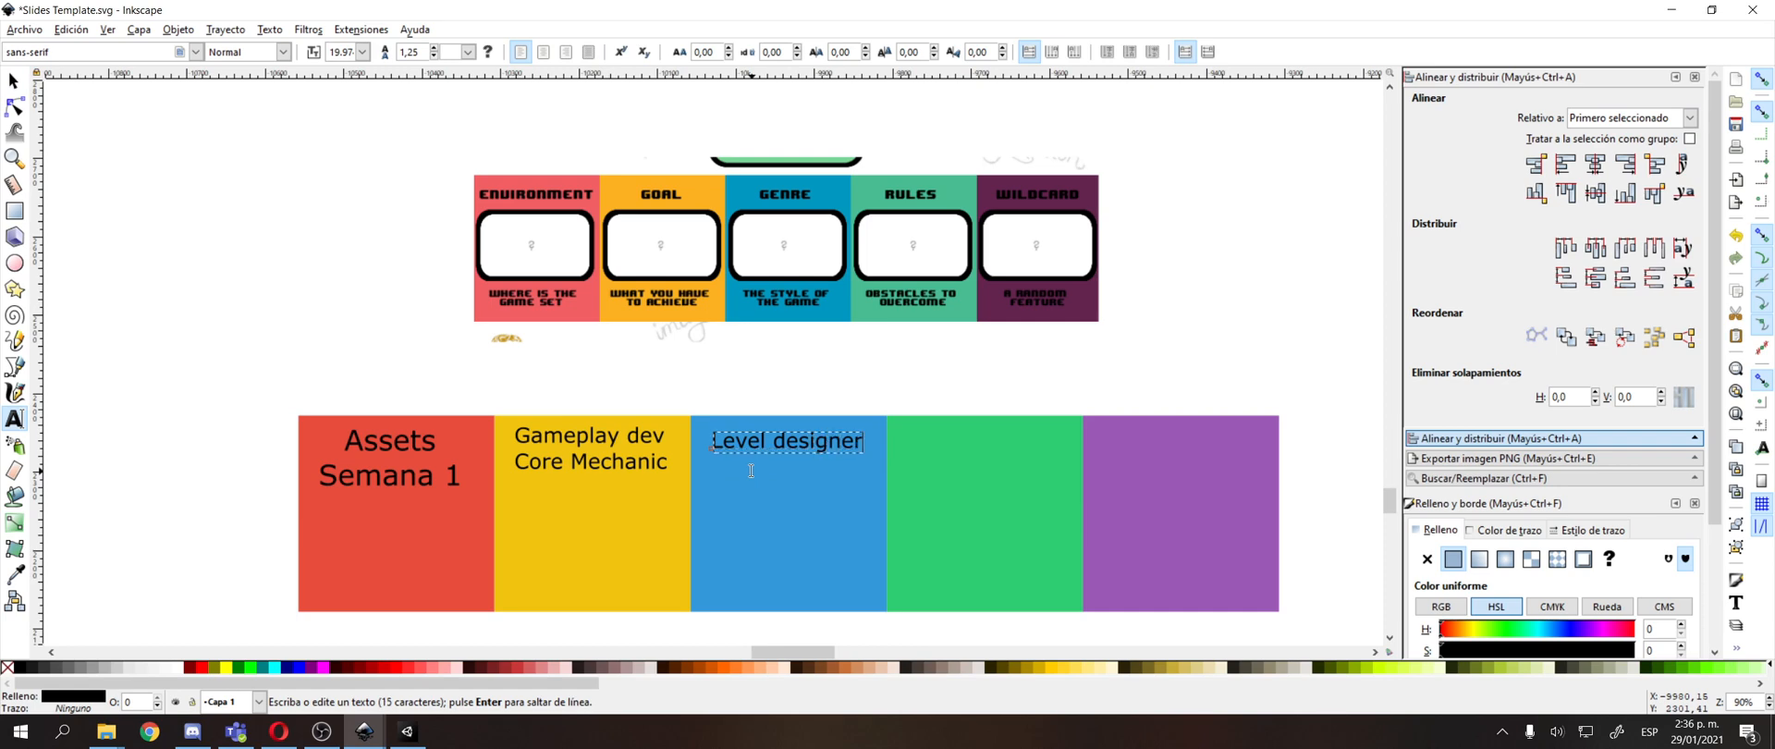
key("F1")
key("Escape")
Move the "Level designer" text from the blue square to the upper part of the green square.
scroll(760, 424, "up", 2)
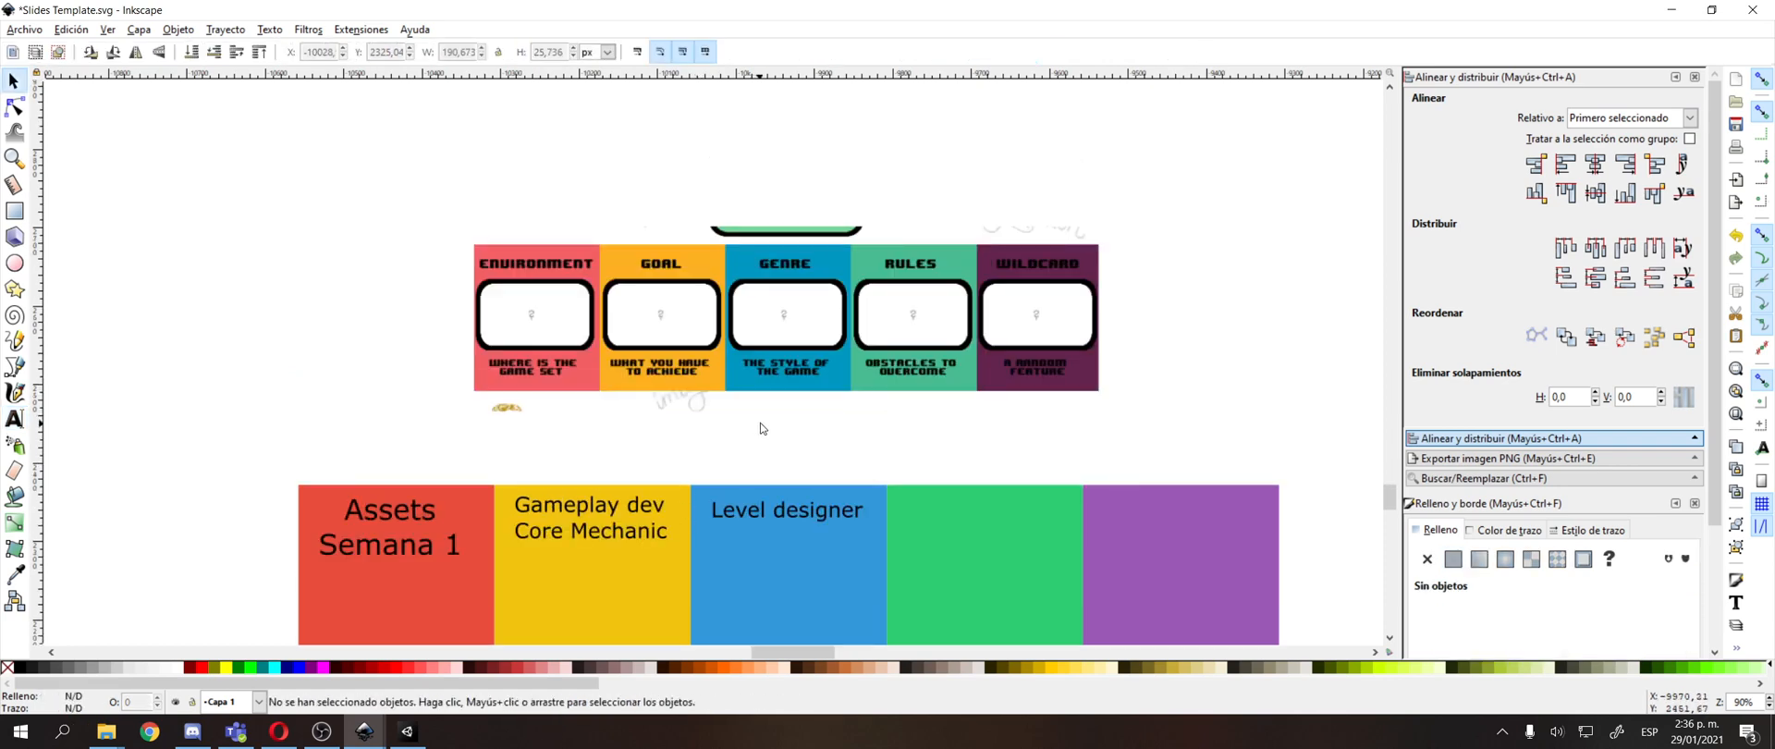
left_click_drag(760, 423, 783, 364)
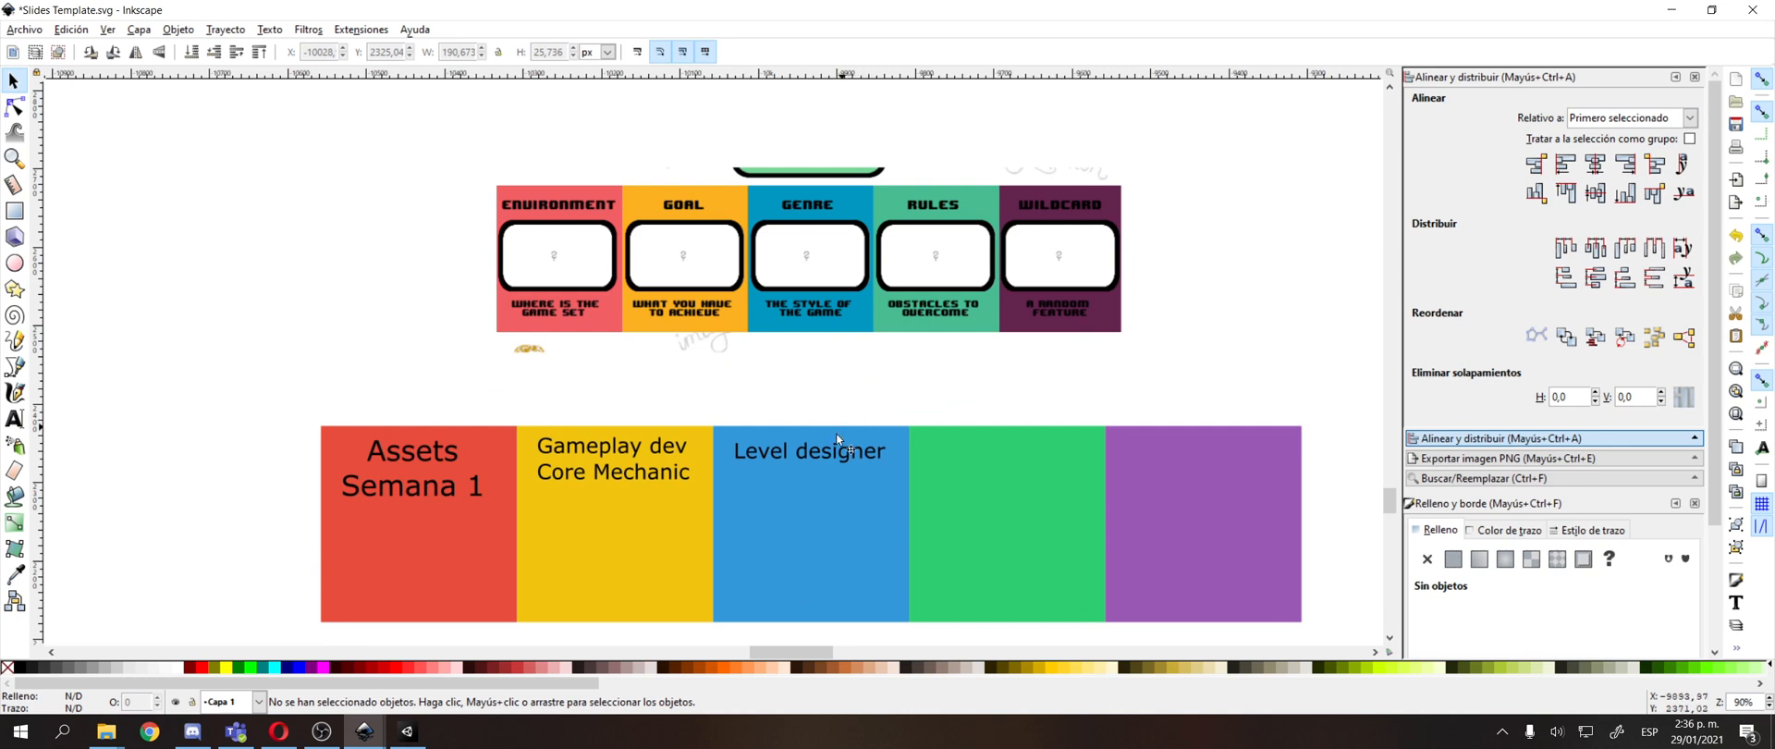
left_click_drag(813, 456, 1018, 457)
Add the second line "Prototipos de nivel" below "Level designer" and shift the text left to fit within the green square.
key("t")
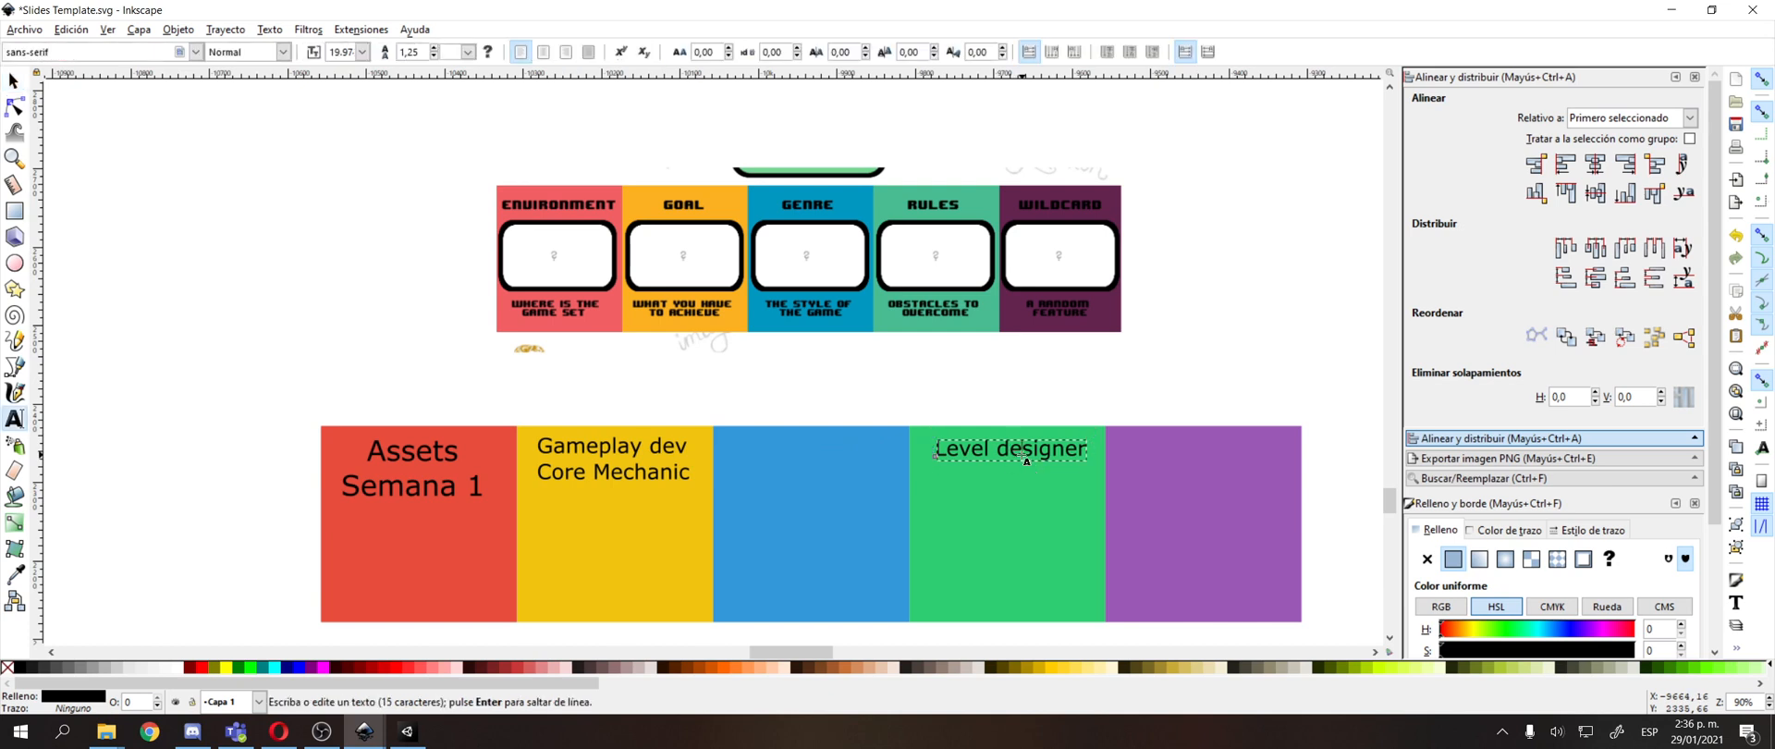
key("Return")
type("Prototipos de nivel")
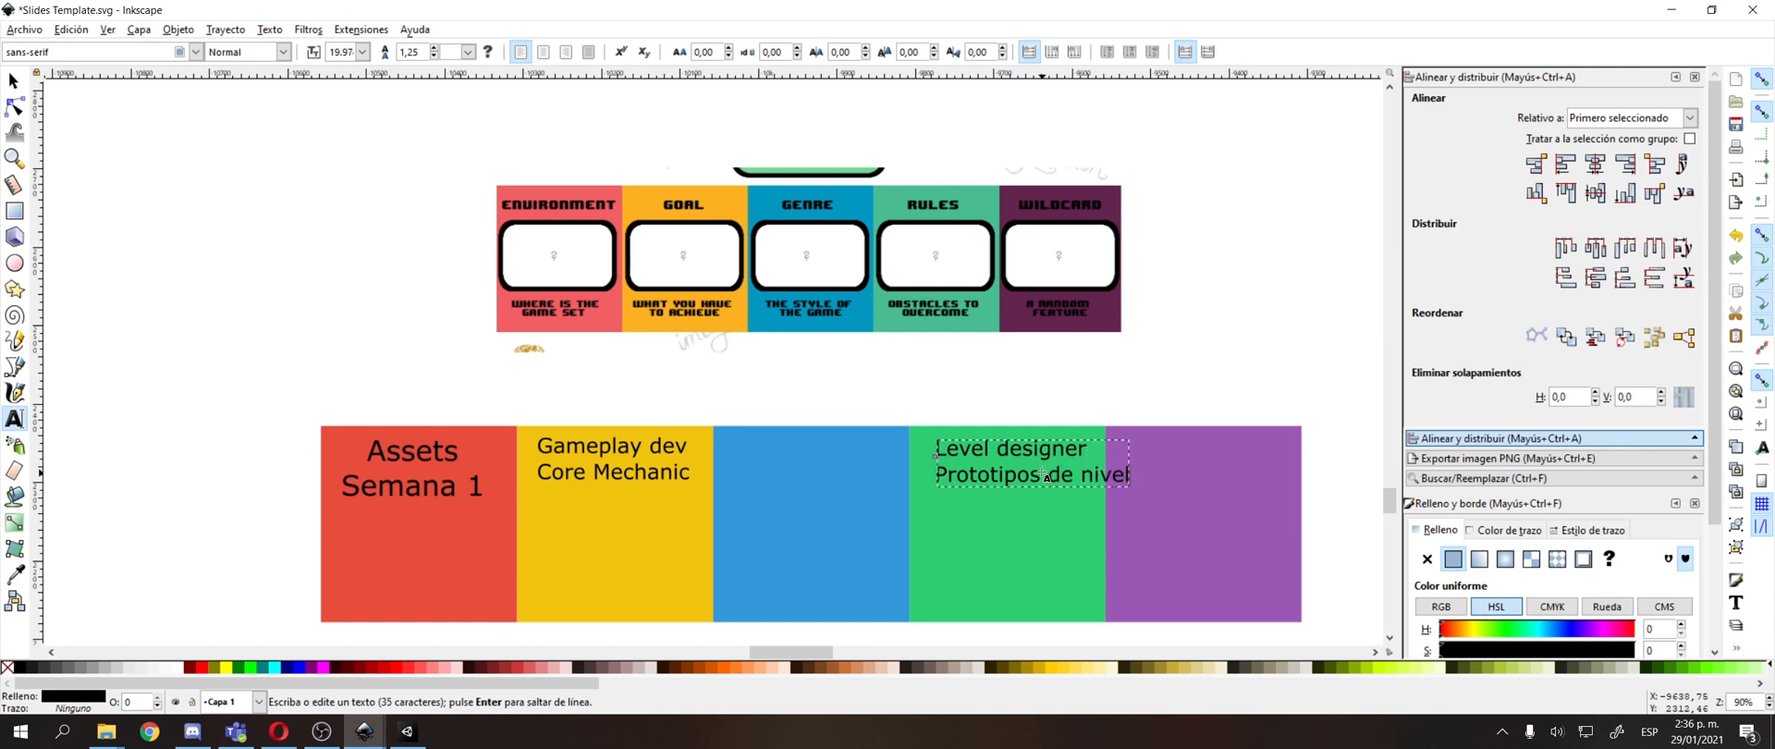
key("F1")
left_click_drag(1059, 449, 1033, 451)
left_click(1060, 379)
left_click_drag(1059, 379, 1025, 398)
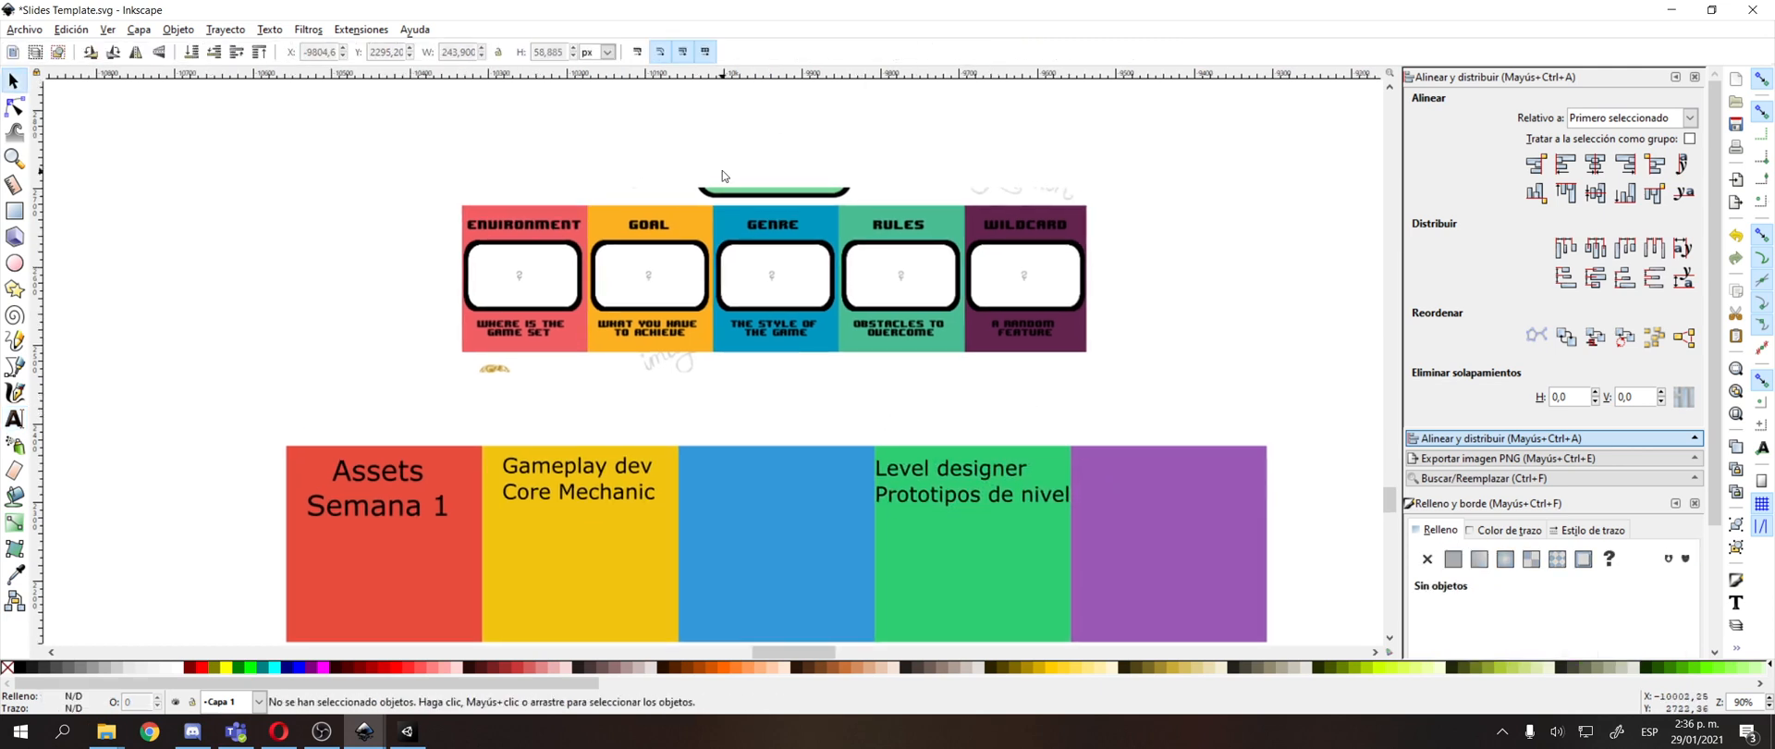
left_click_drag(478, 335, 501, 246)
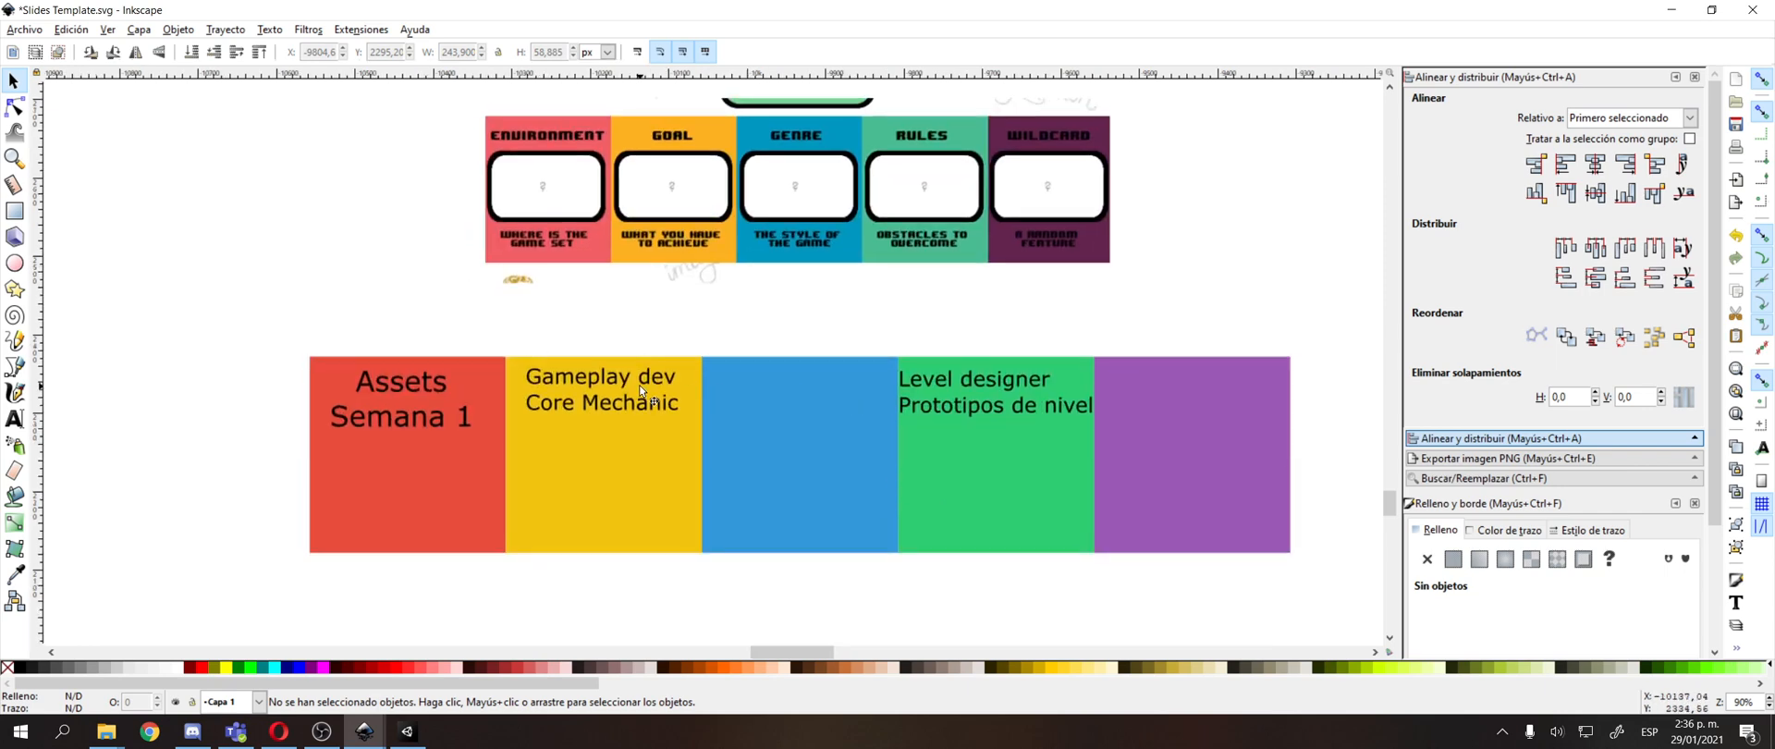
left_click(641, 388)
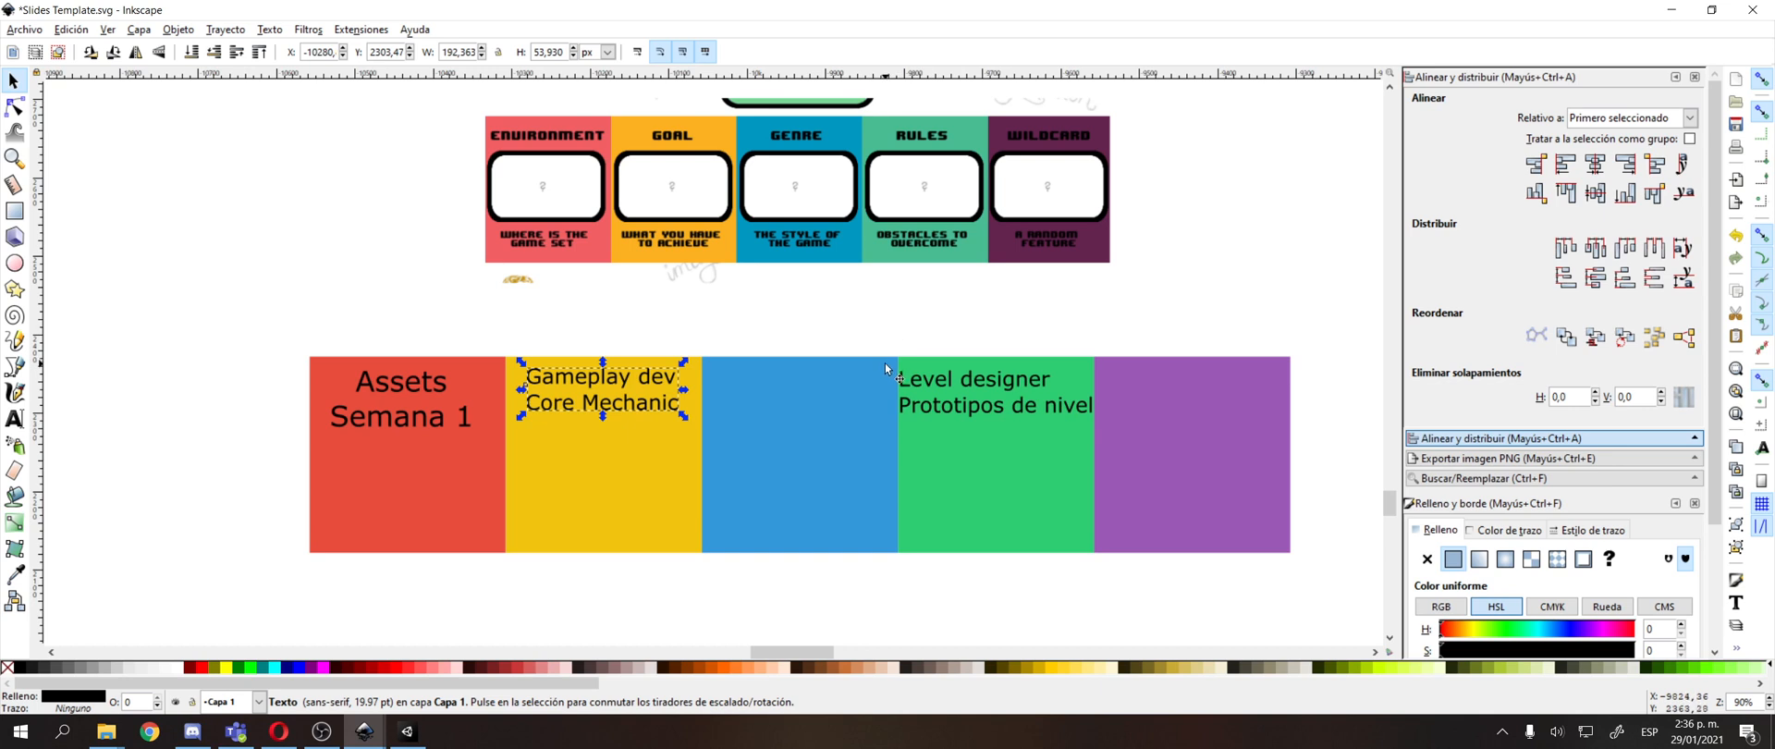
left_click_drag(1080, 424, 1074, 479)
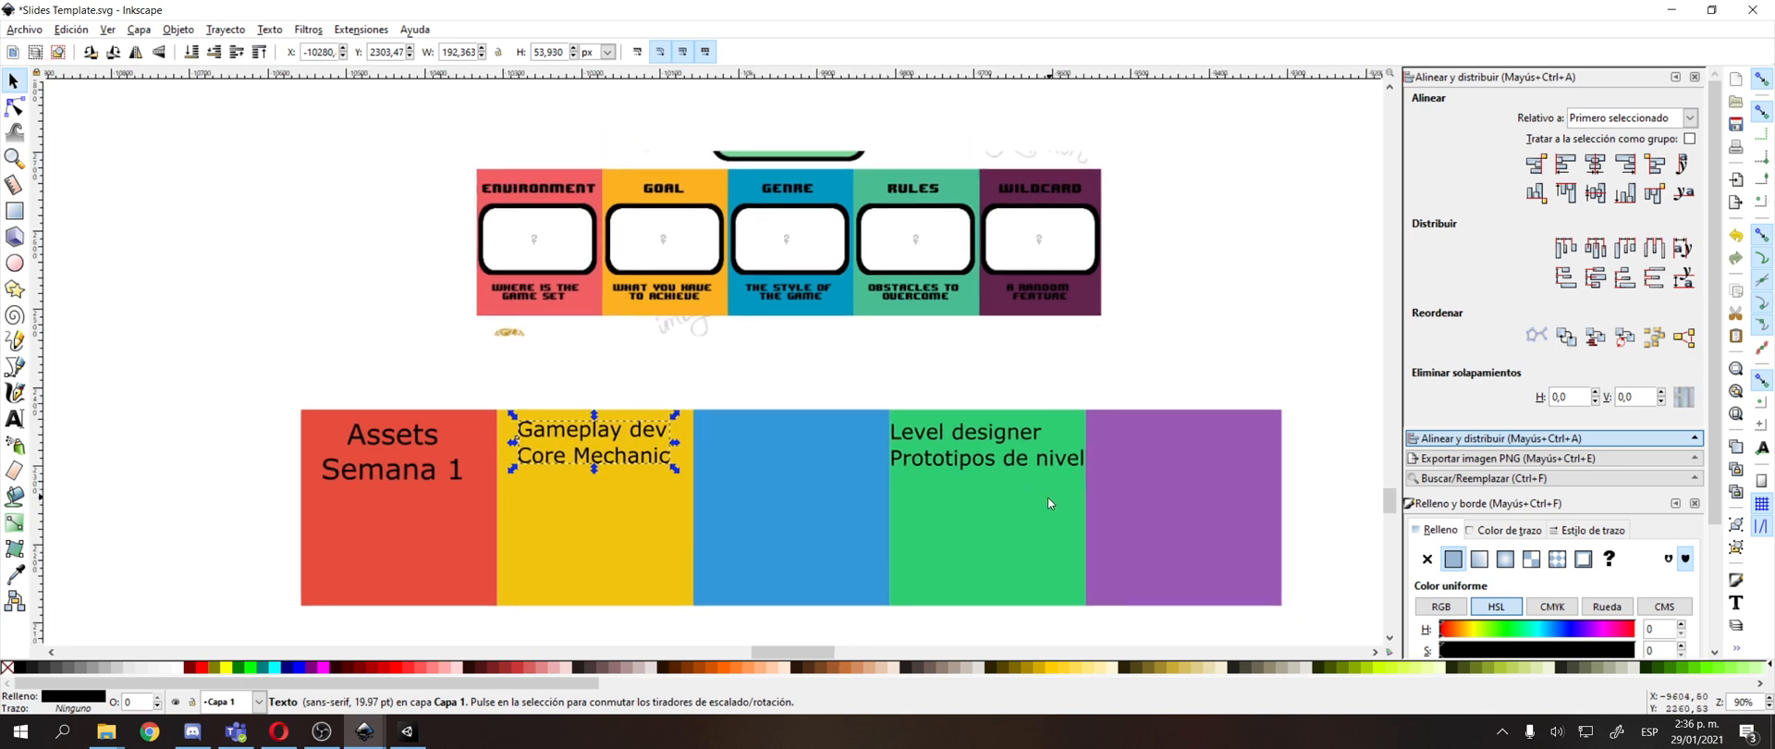
left_click(994, 468)
left_click_drag(1002, 434, 1070, 399)
left_click(1066, 327)
left_click_drag(230, 361, 1299, 533)
left_click(586, 340)
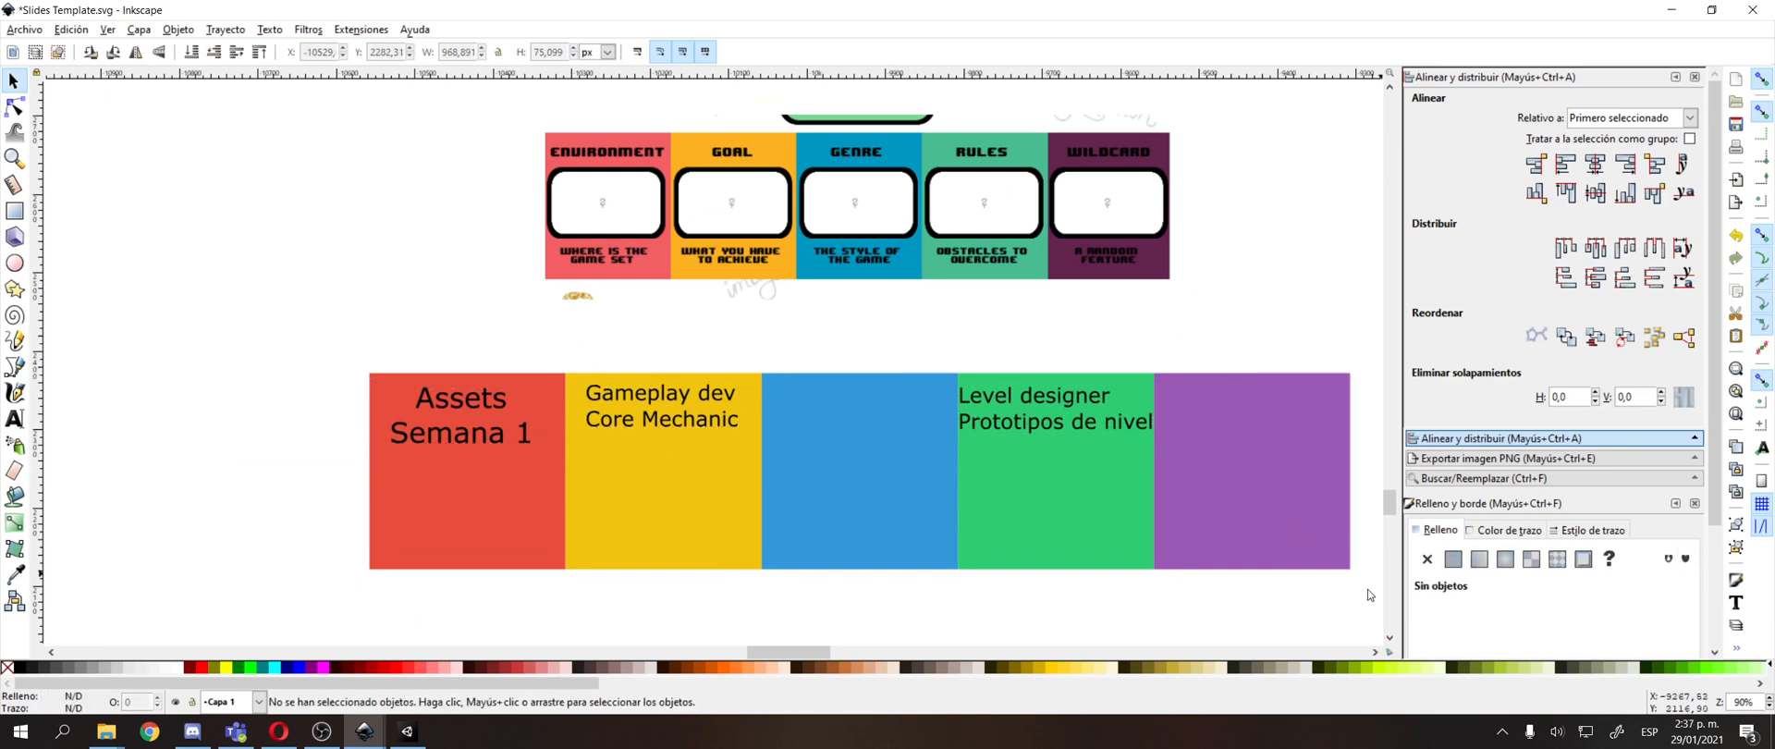
Duplicate the entire row of coloured squares with its texts and place the copy directly below the original row.
left_click(1072, 429)
left_click_drag(994, 432, 1008, 309)
scroll(989, 316, "down", 2)
left_click_drag(762, 307, 673, 278)
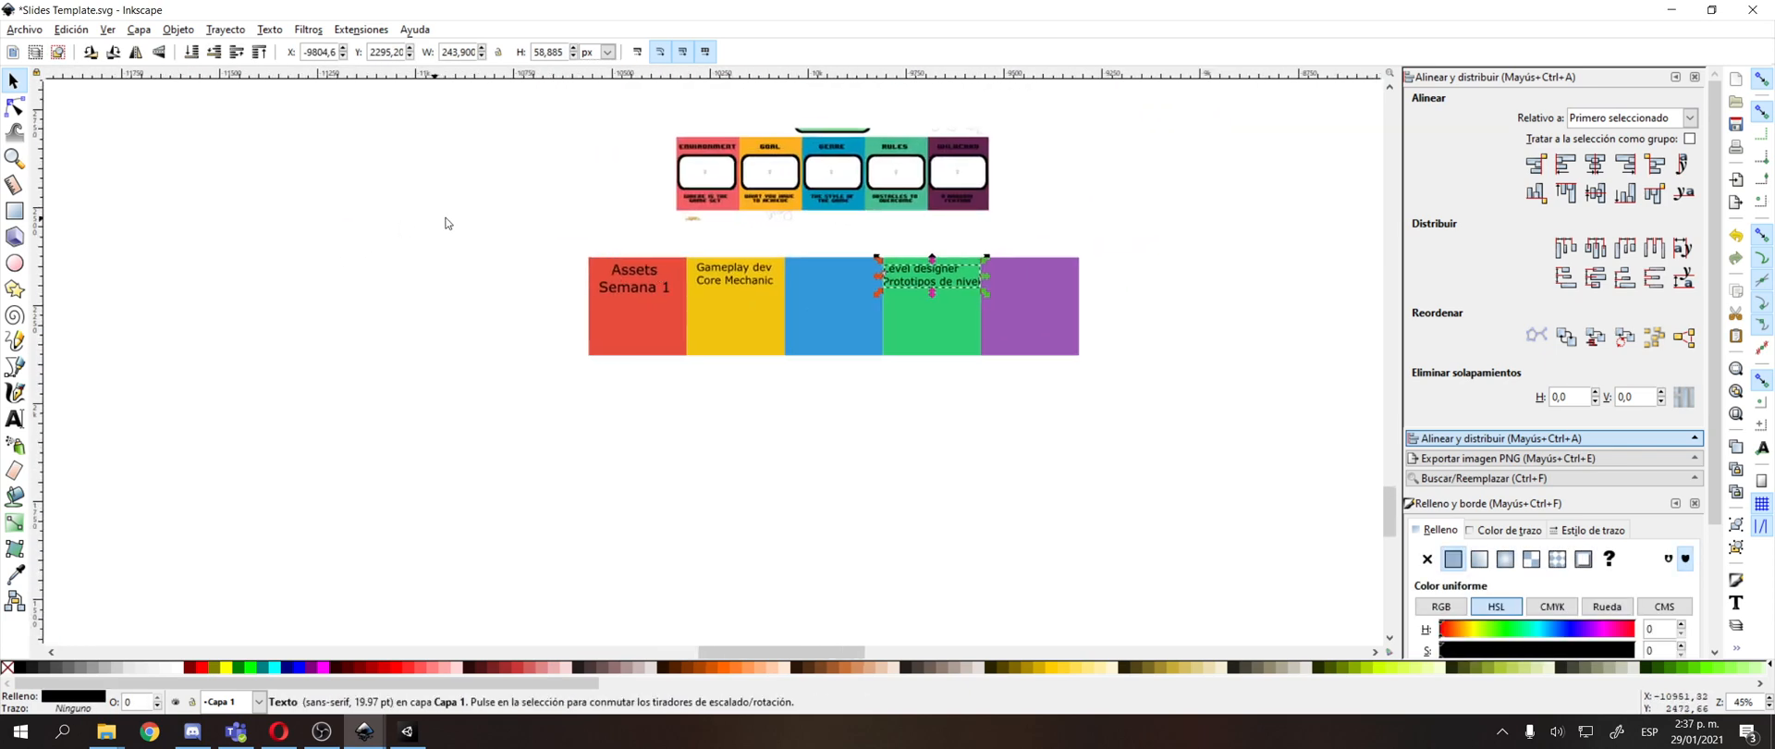
left_click_drag(528, 228, 1199, 366)
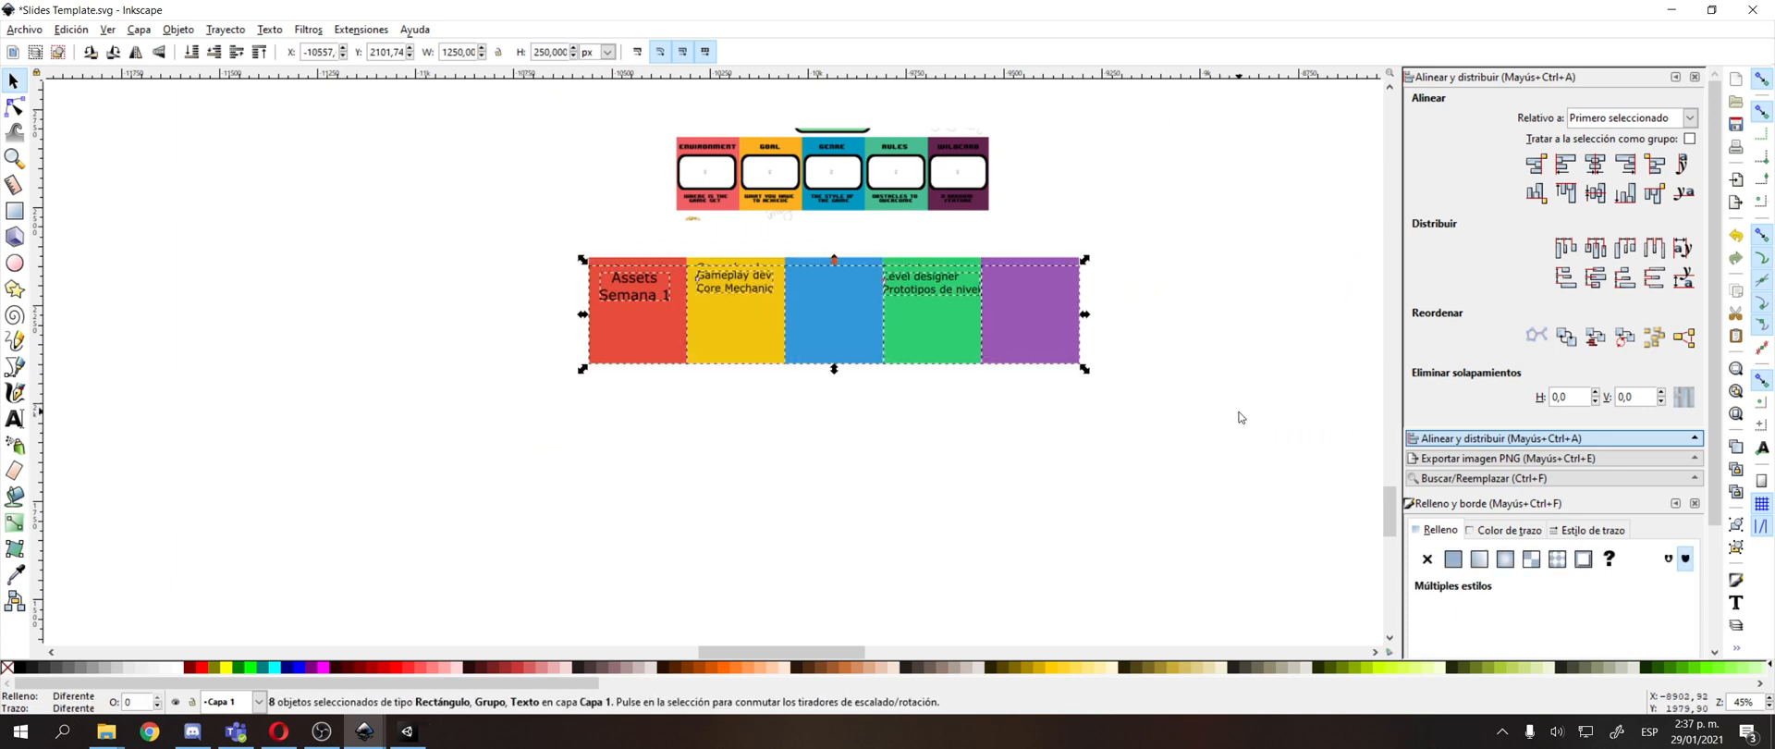
key("ctrl+d")
key("shift+Down")
key("shift+Down")
key("shift+Down")
key("shift+Down")
key("shift+Down")
key("shift+Down")
key("shift+Down")
key("shift+Down")
key("shift+Down")
key("shift+Down")
key("shift+Down")
key("shift+Down")
key("shift+Down")
key("shift+Down")
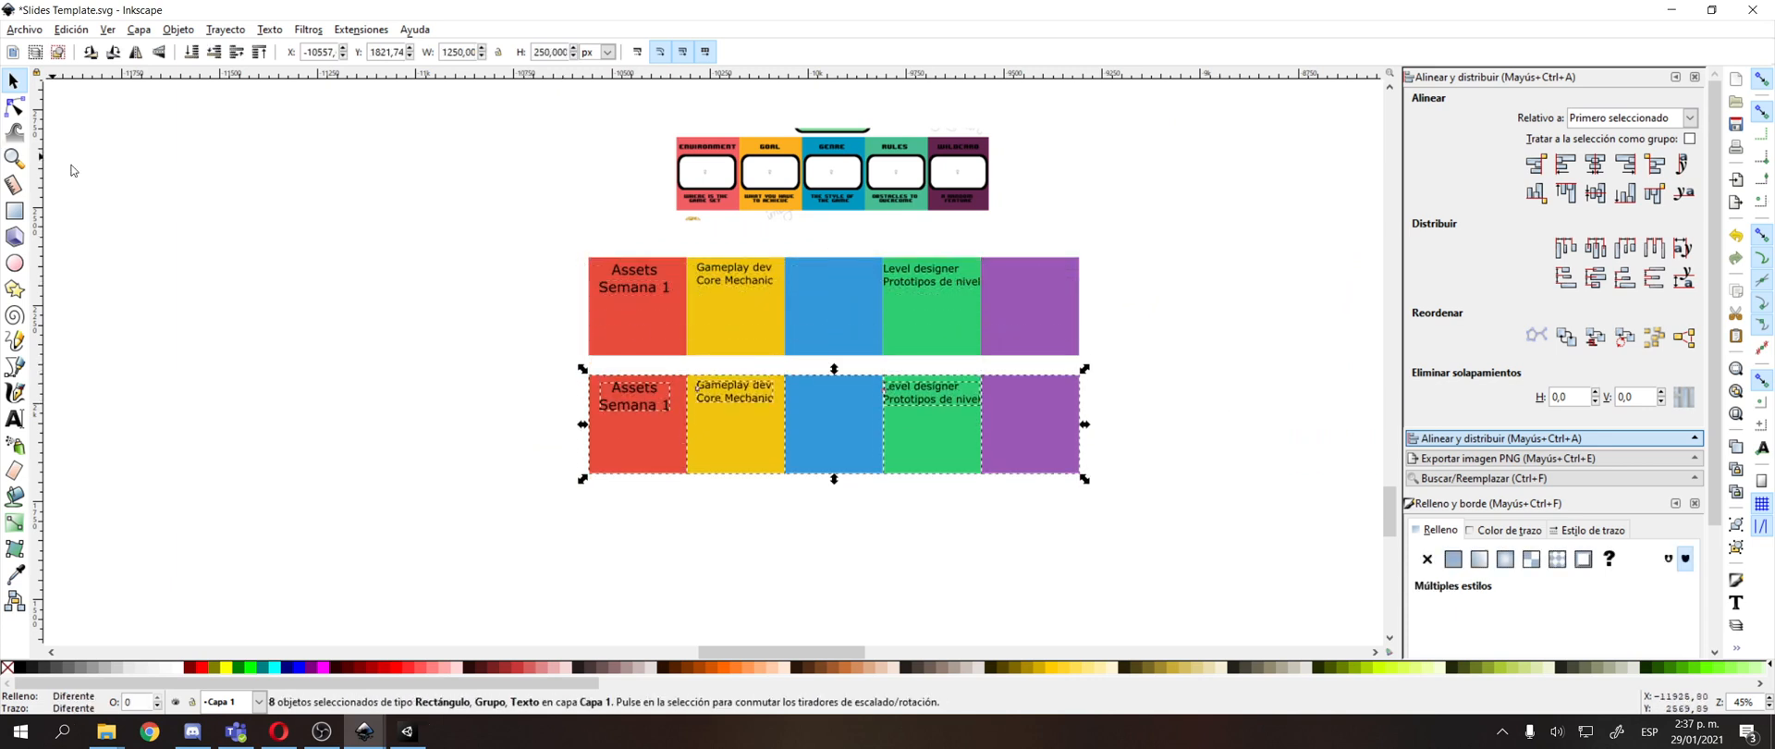
scroll(600, 408, "up", 2)
left_click(681, 364)
scroll(681, 369, "up", 1)
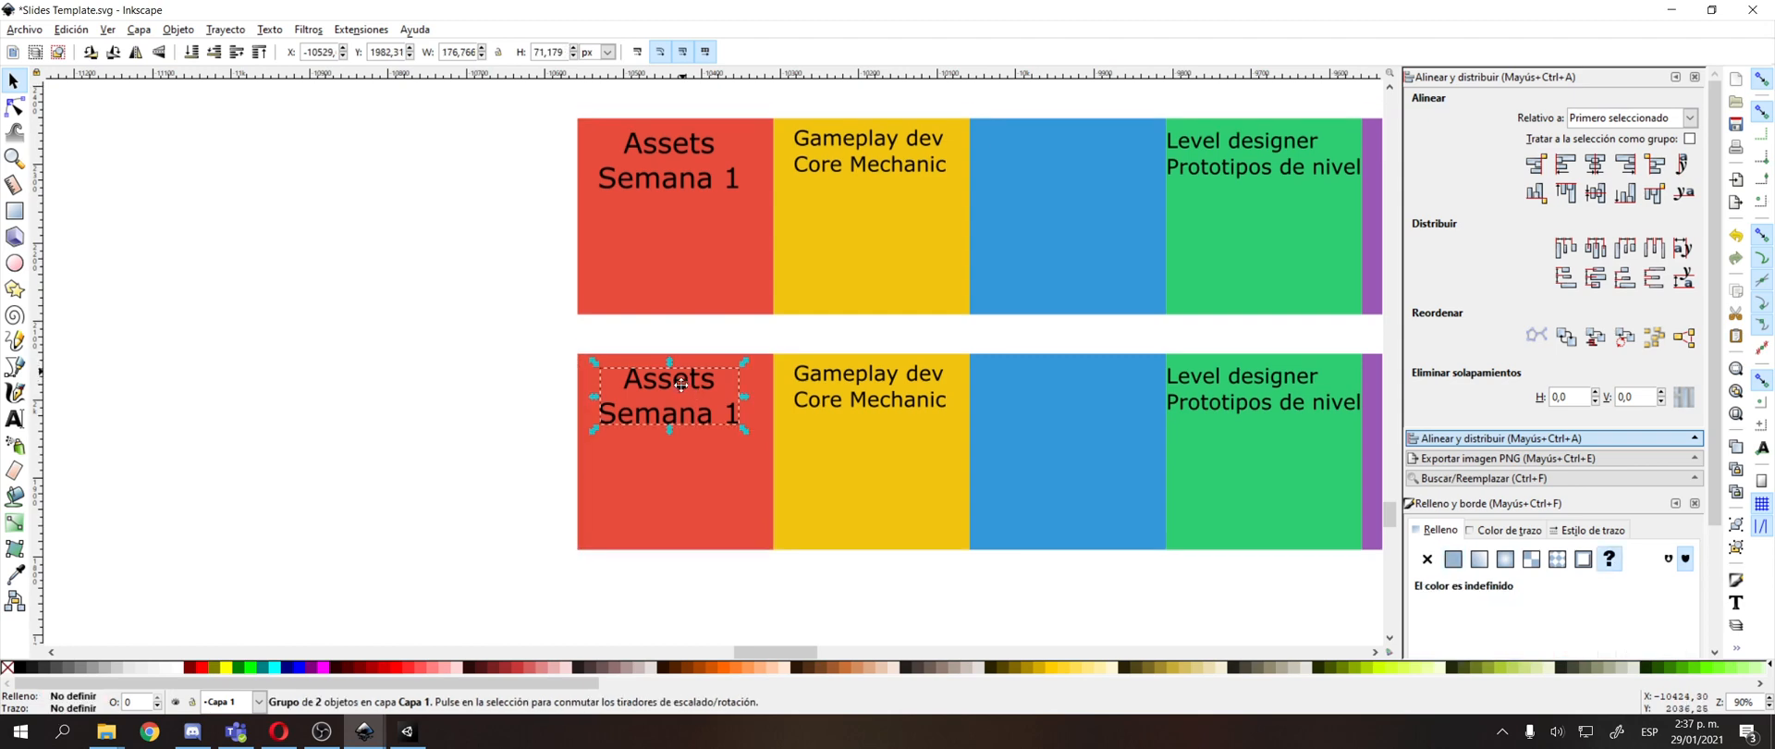
scroll(682, 383, "up", 1)
double_click(656, 449)
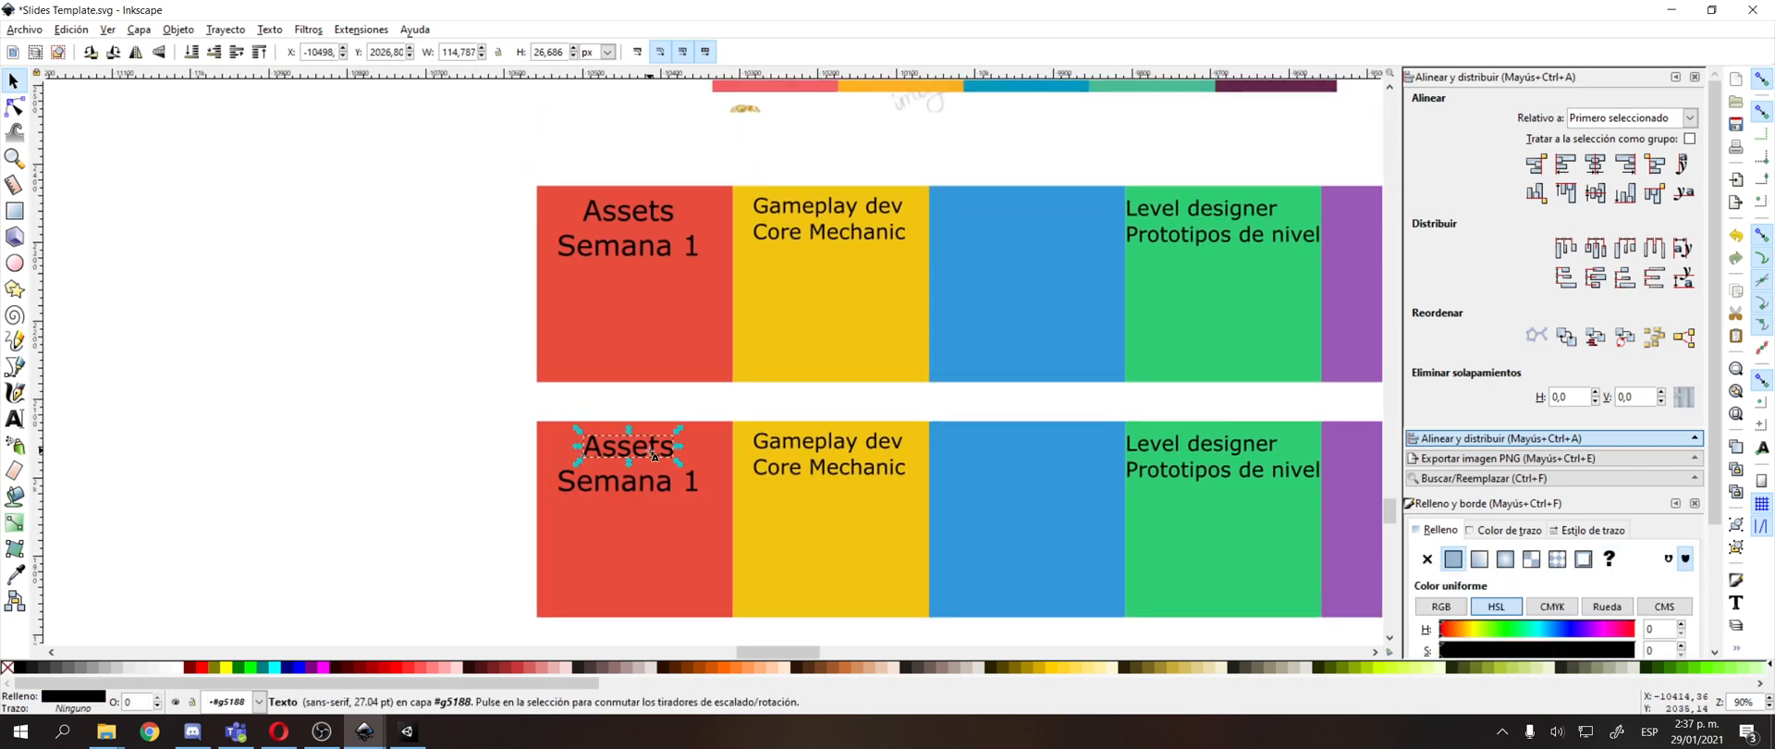
double_click(650, 452)
key("F1")
left_click(654, 481)
double_click(1255, 452)
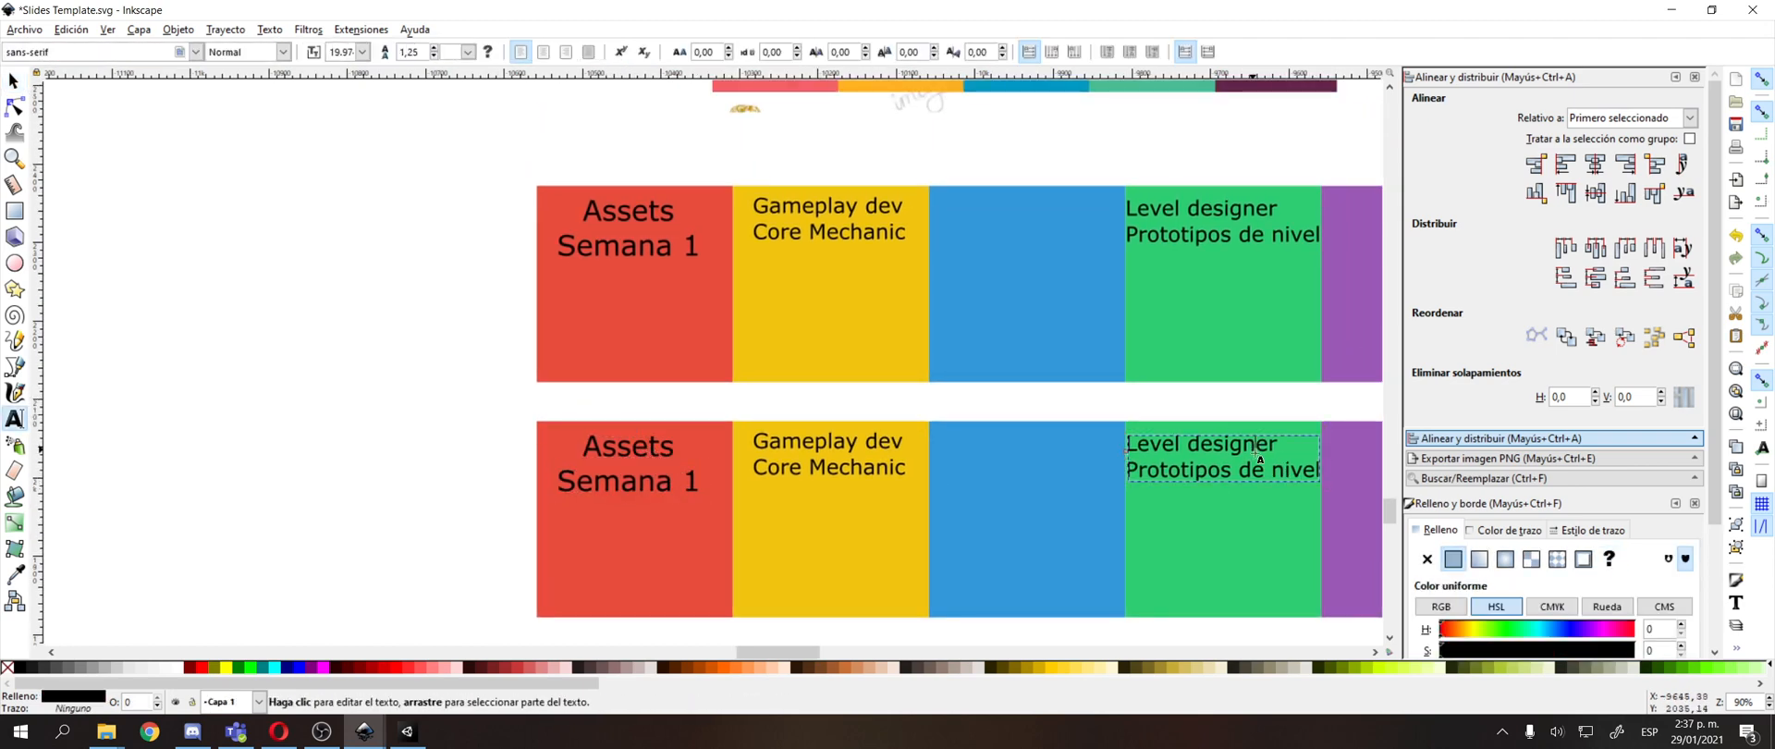
key("F1")
left_click_drag(1226, 479, 1203, 475)
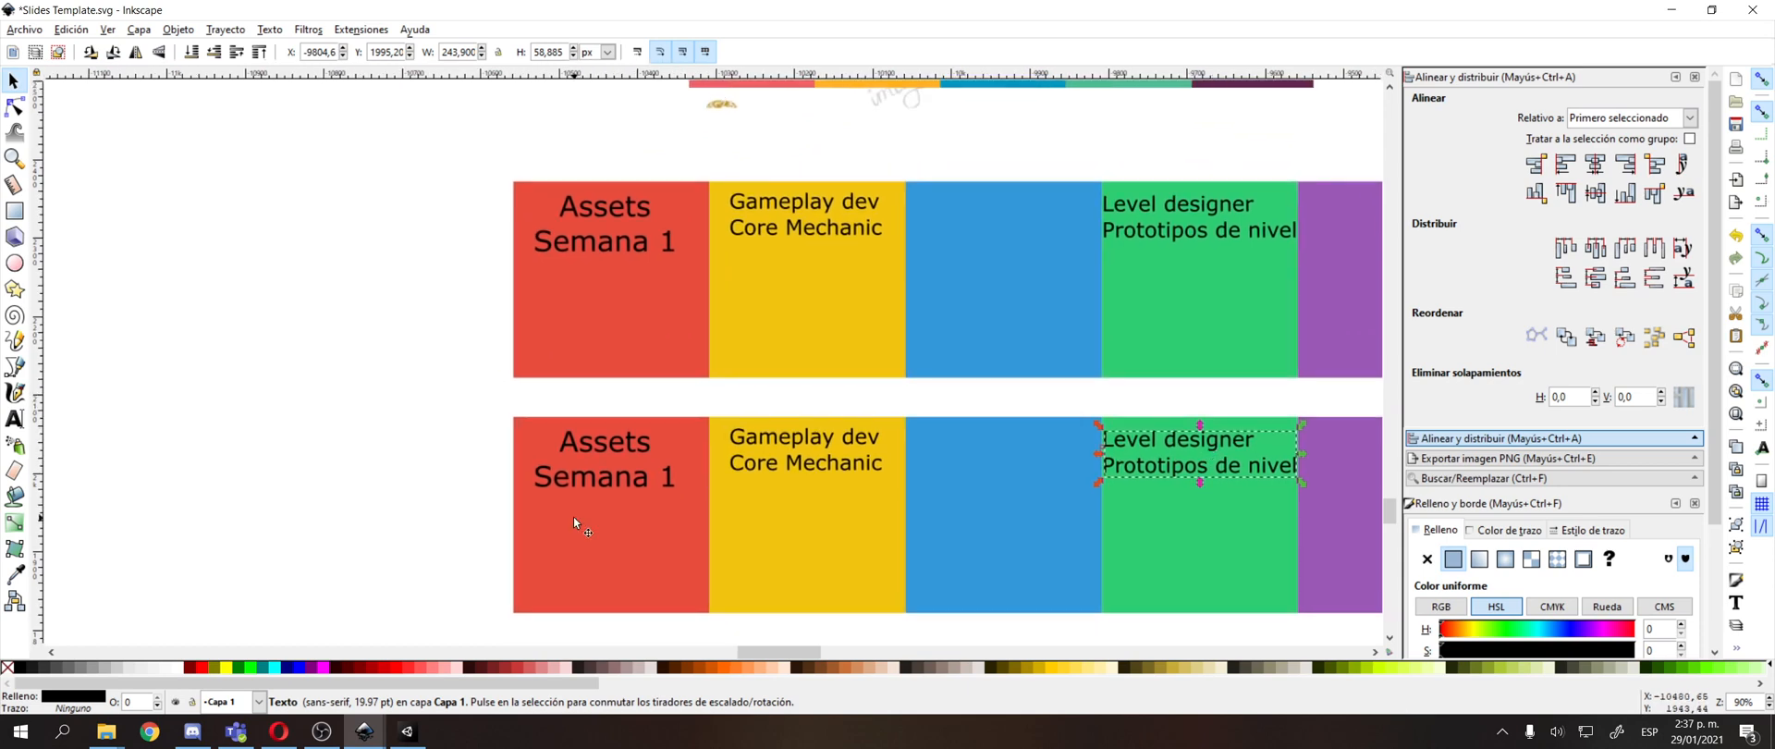
Expand the "Assets" text in the lower red square to three lines: "Reemplazar los", "Assets de la entrega", "del level designer".
double_click(623, 449)
double_click(636, 447)
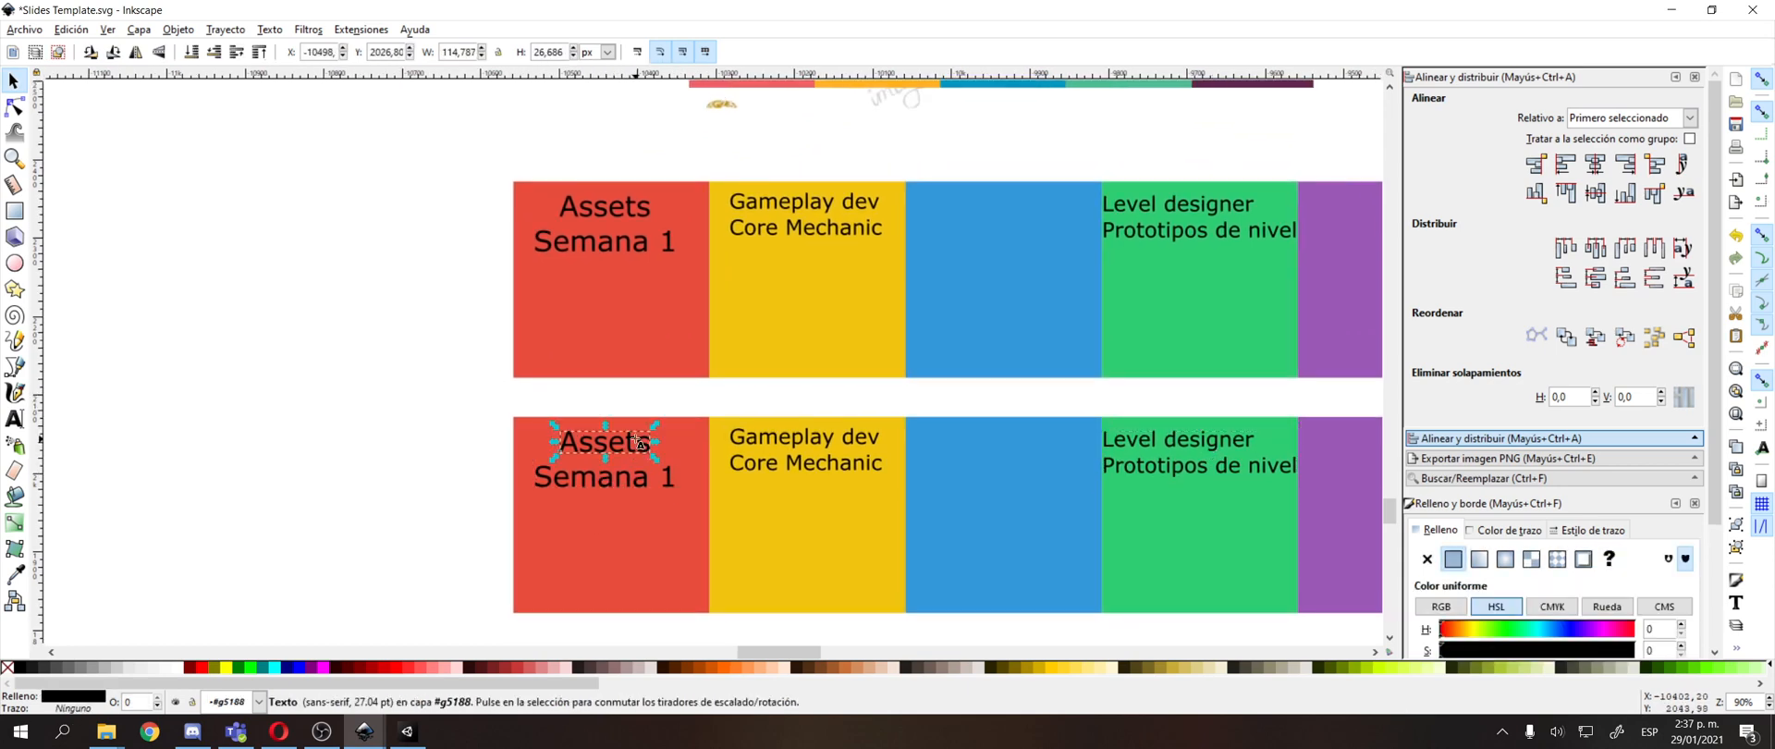
type("Reempl")
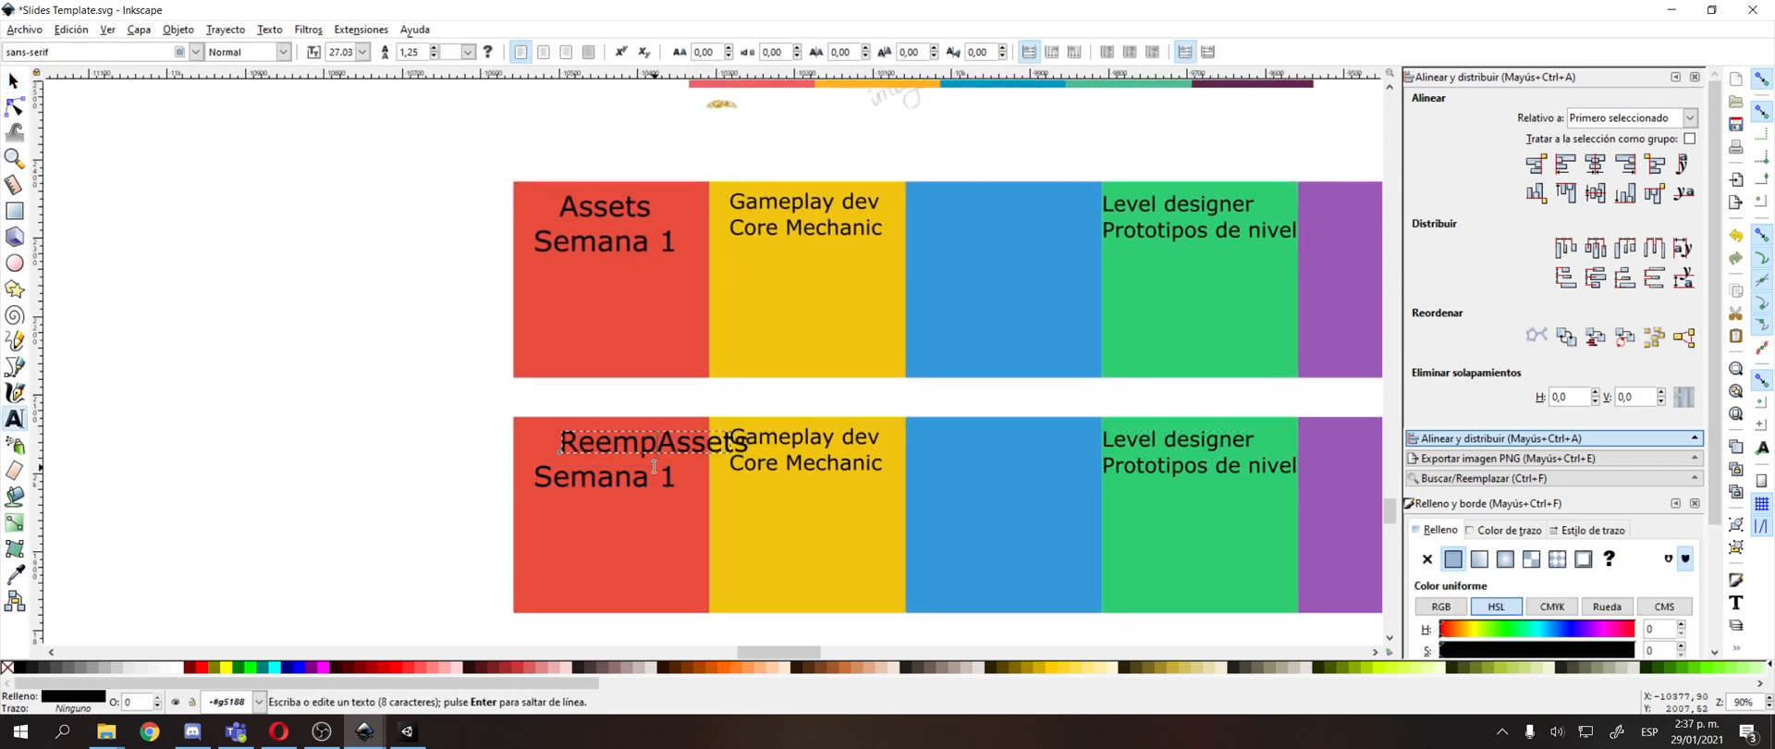
type("azar el")
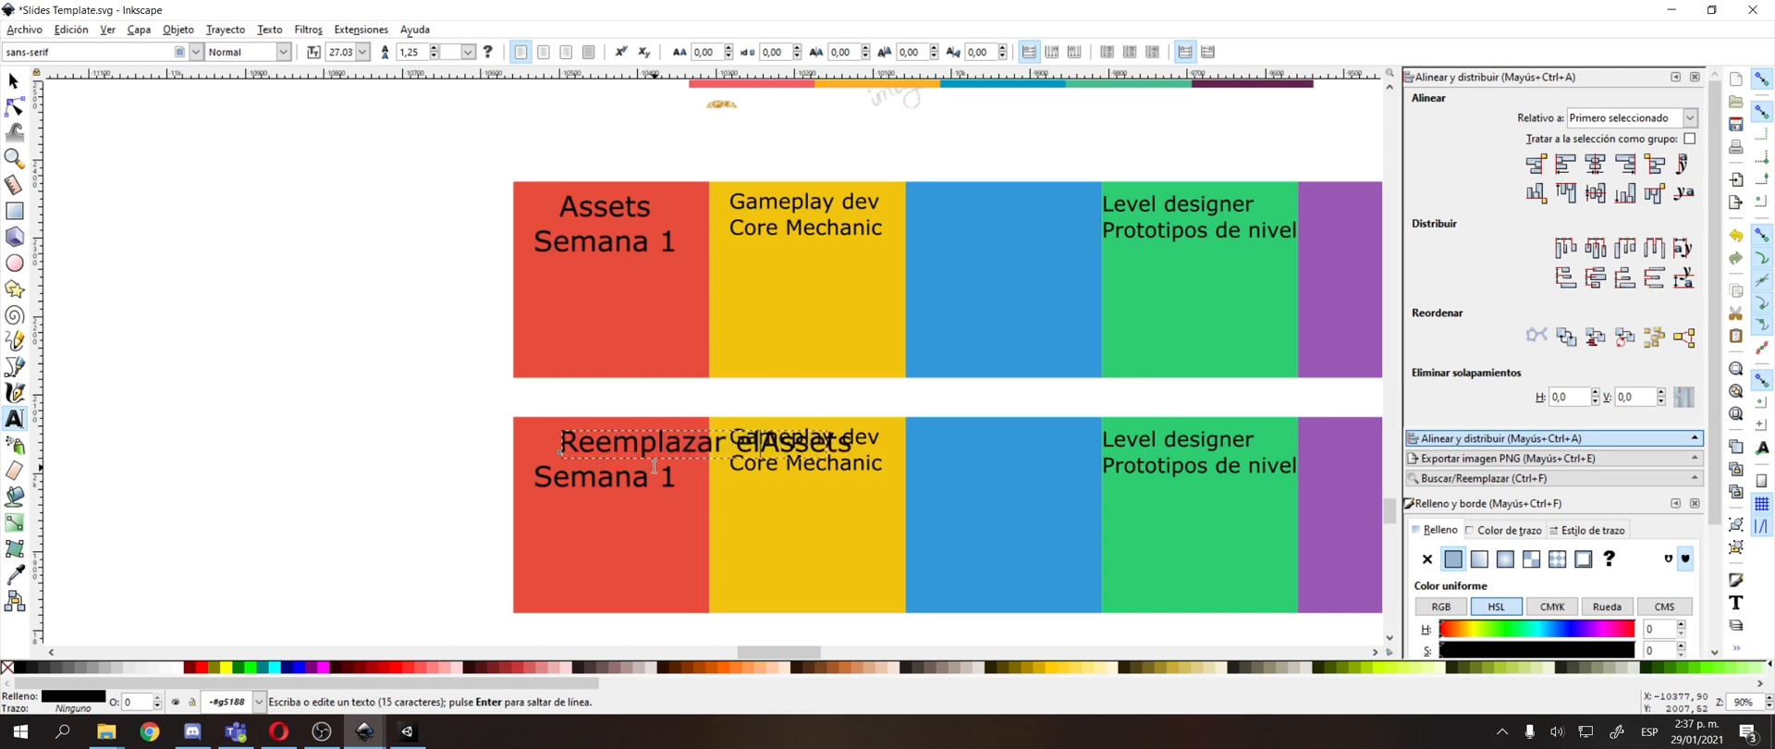
key("BackSpace")
key("BackSpace")
key("BackSpace")
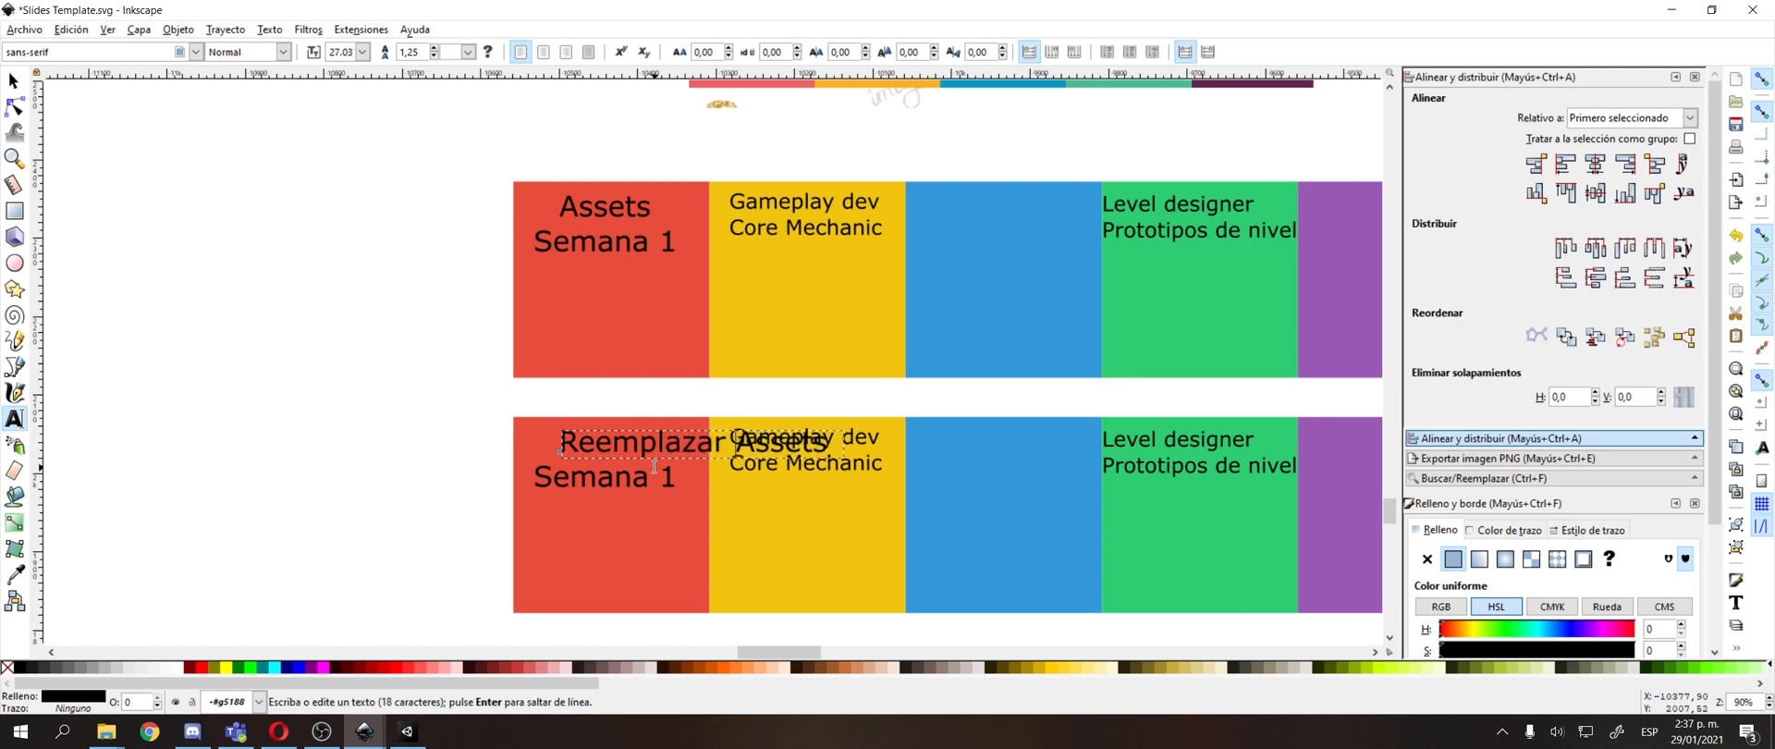
type("los")
key("Return")
type("de la entrega")
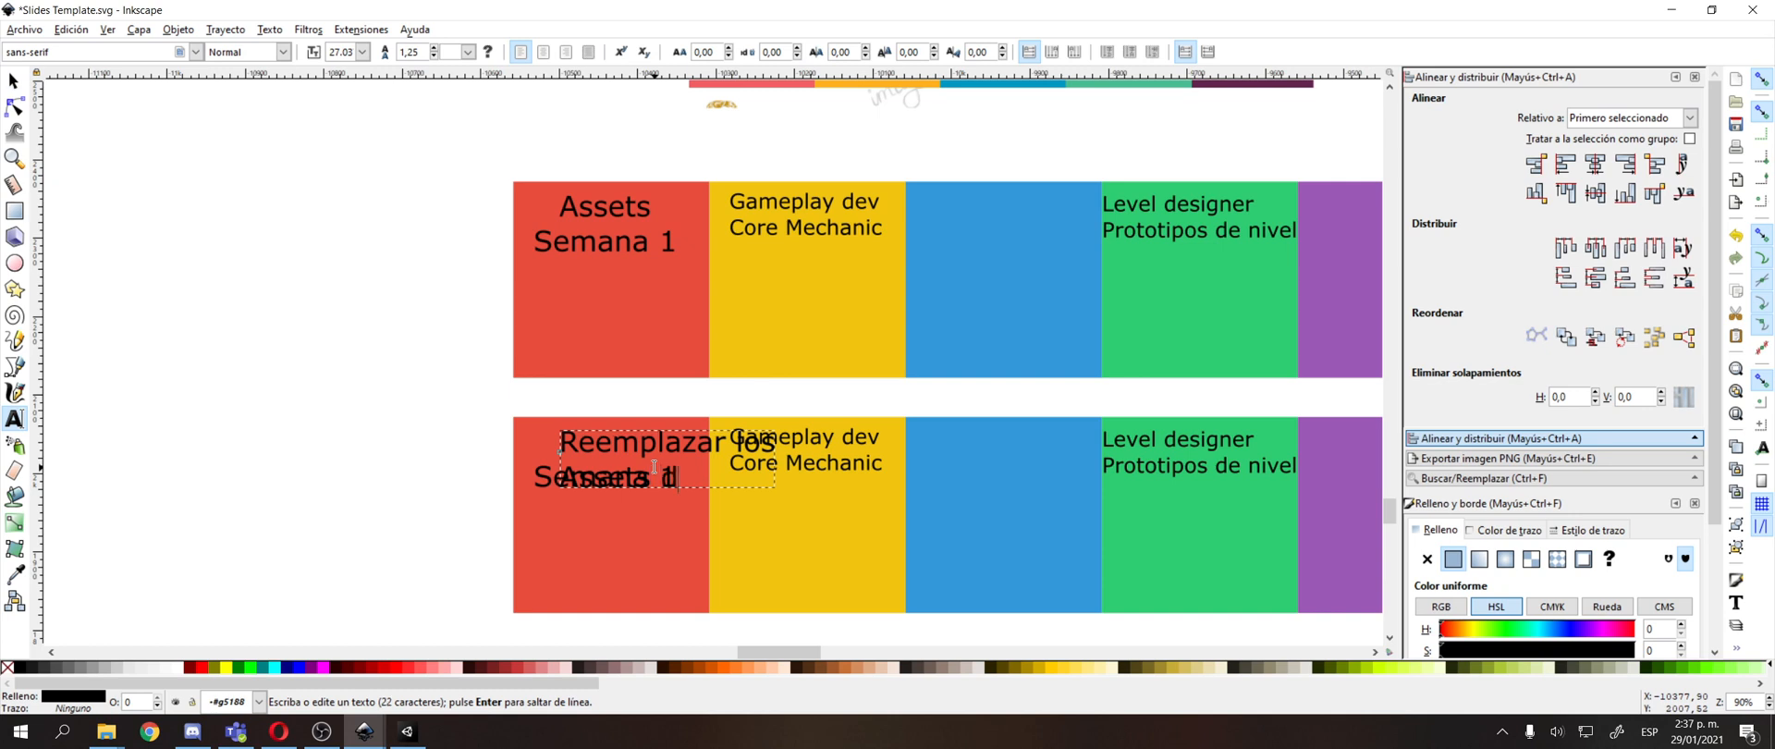
key("Return")
type("del ")
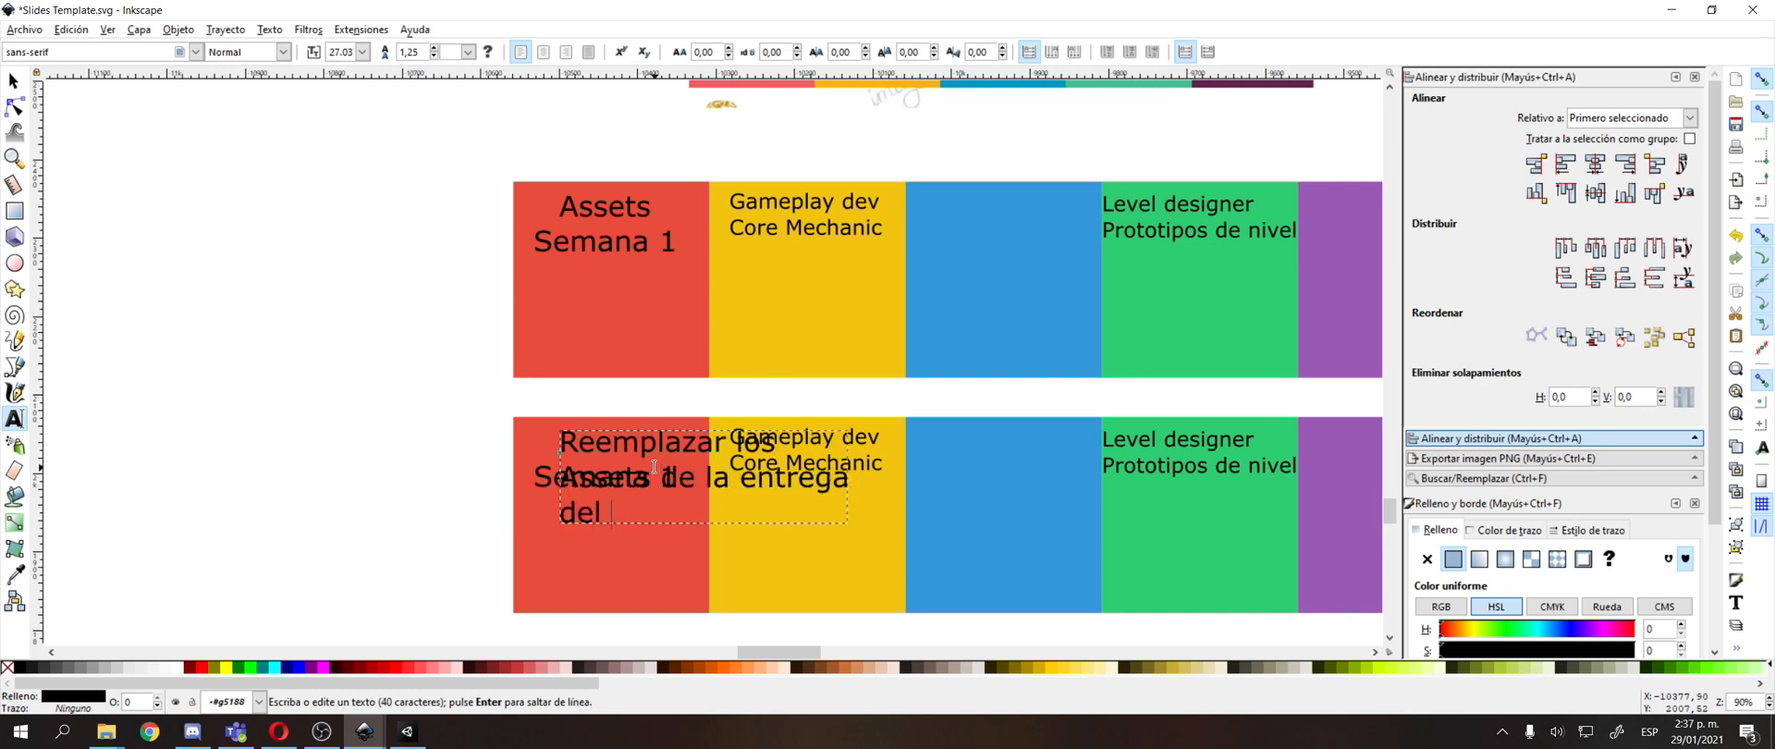
type("level designer")
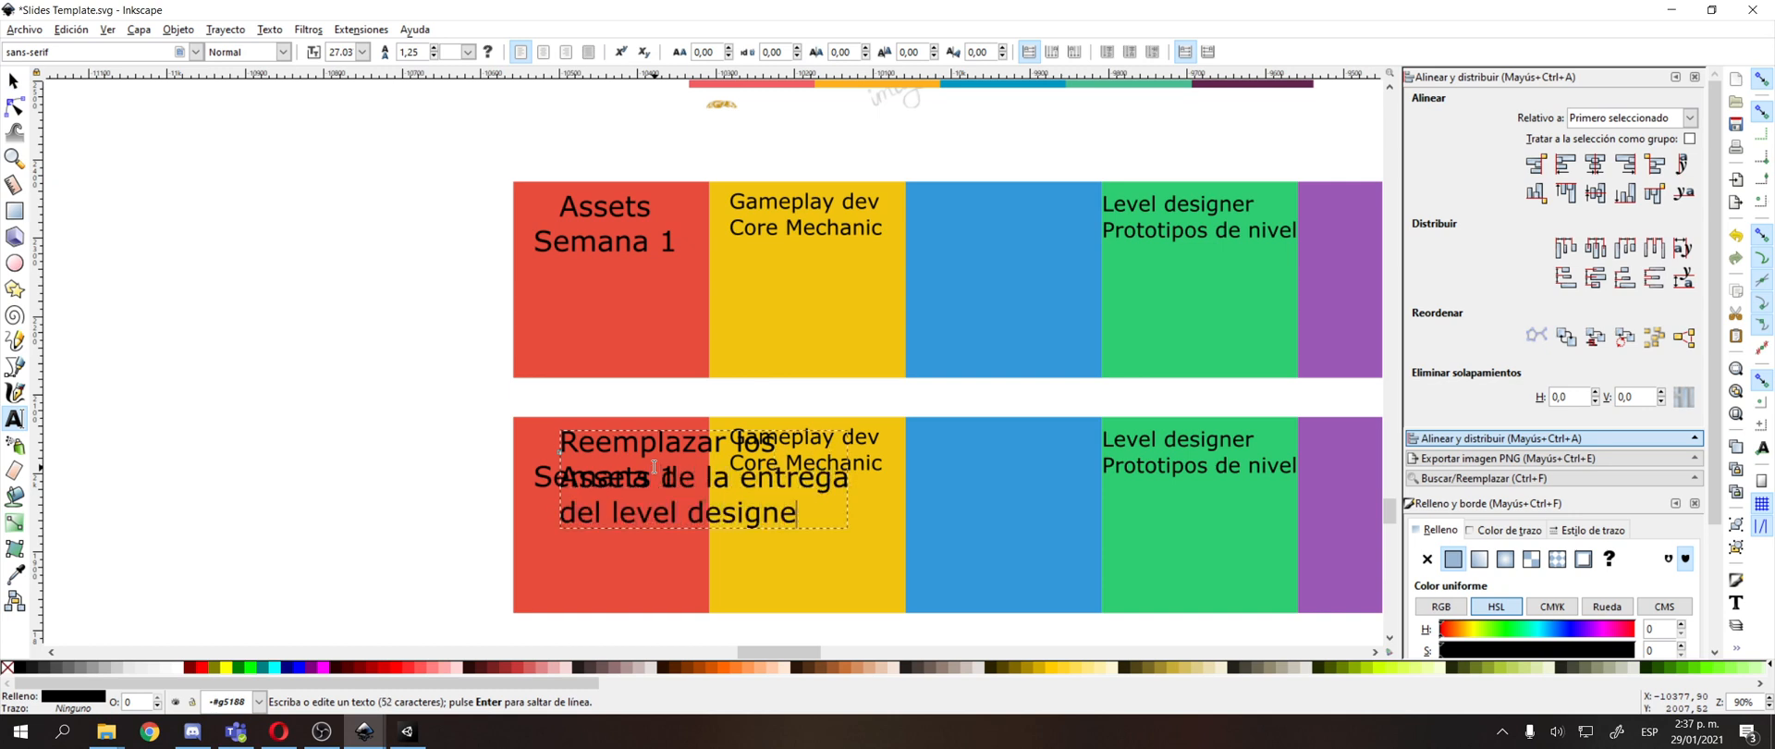
Move the three-line "Reemplazar los" text outside the squares and delete the "Semana 1" text from the lower red square.
key("F1")
left_click_drag(652, 447, 321, 420)
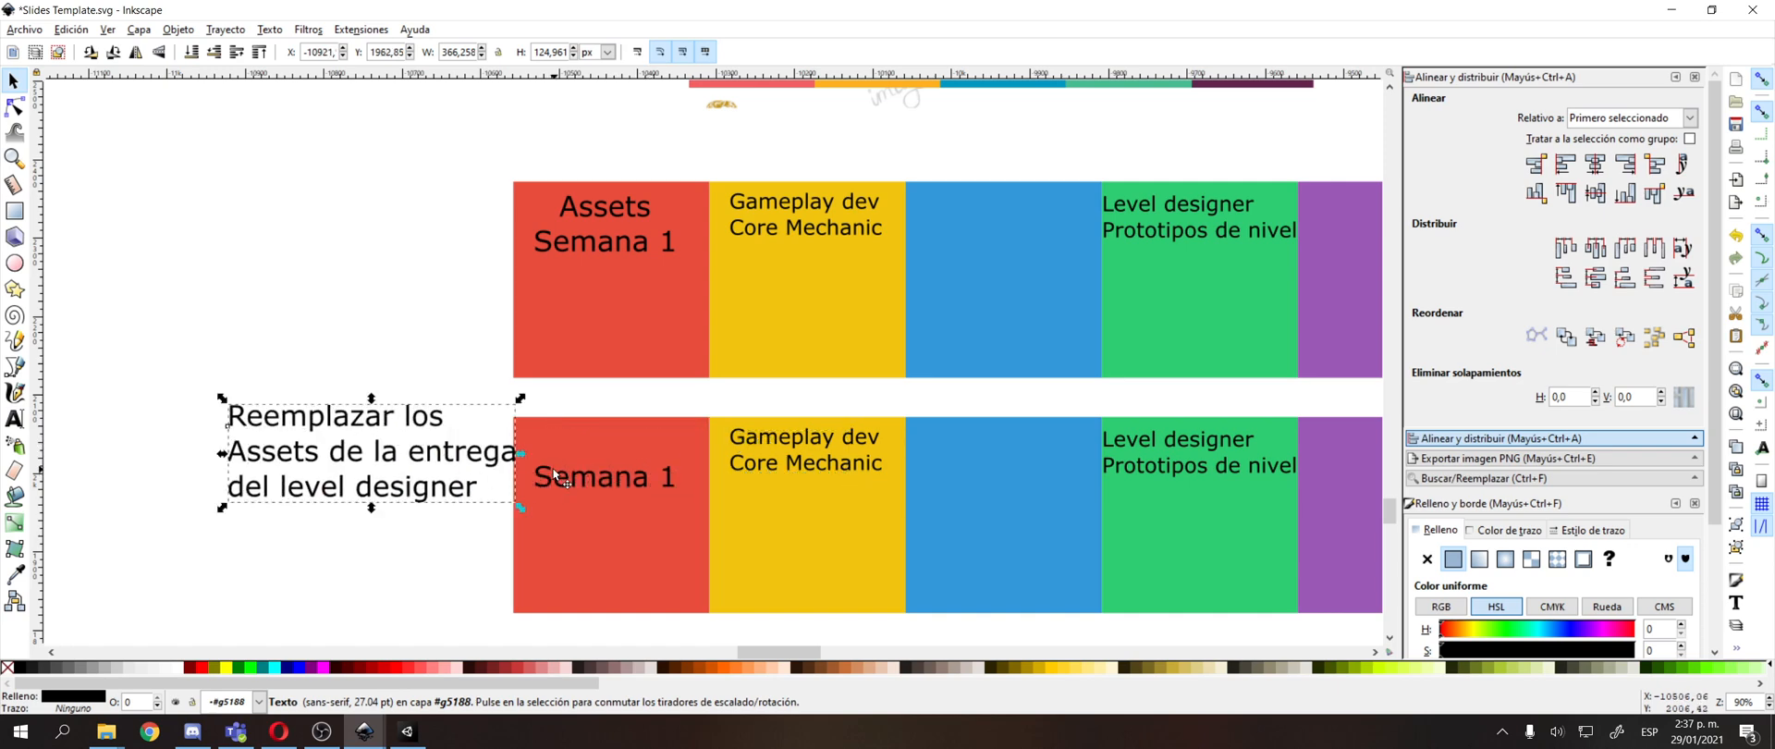
left_click(585, 477, "shift")
key("ctrl+g")
double_click(585, 479)
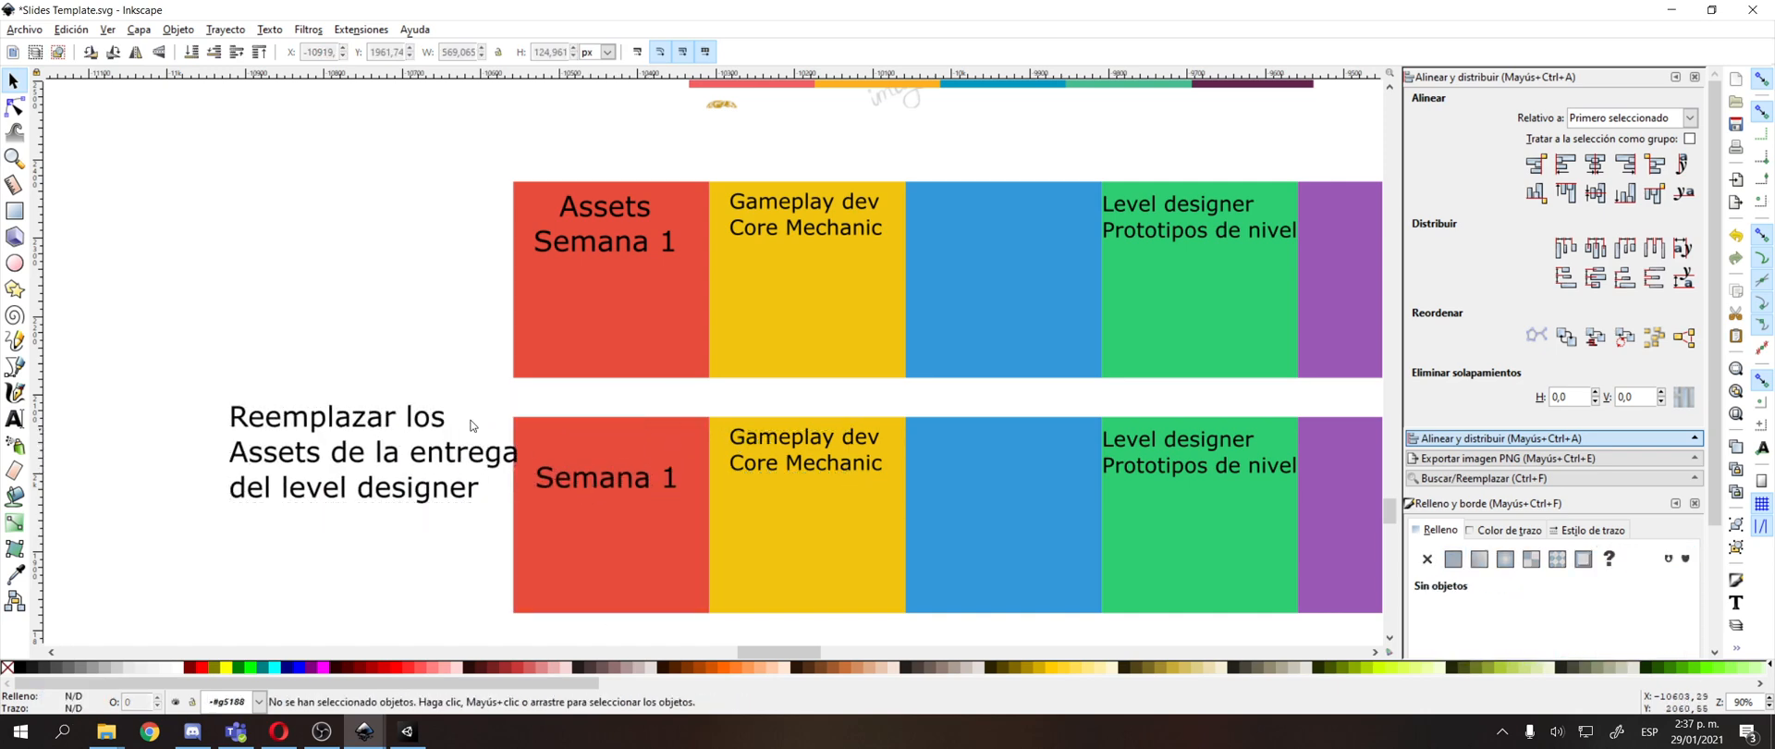
left_click_drag(404, 423, 333, 380)
left_click(603, 474)
key("Delete")
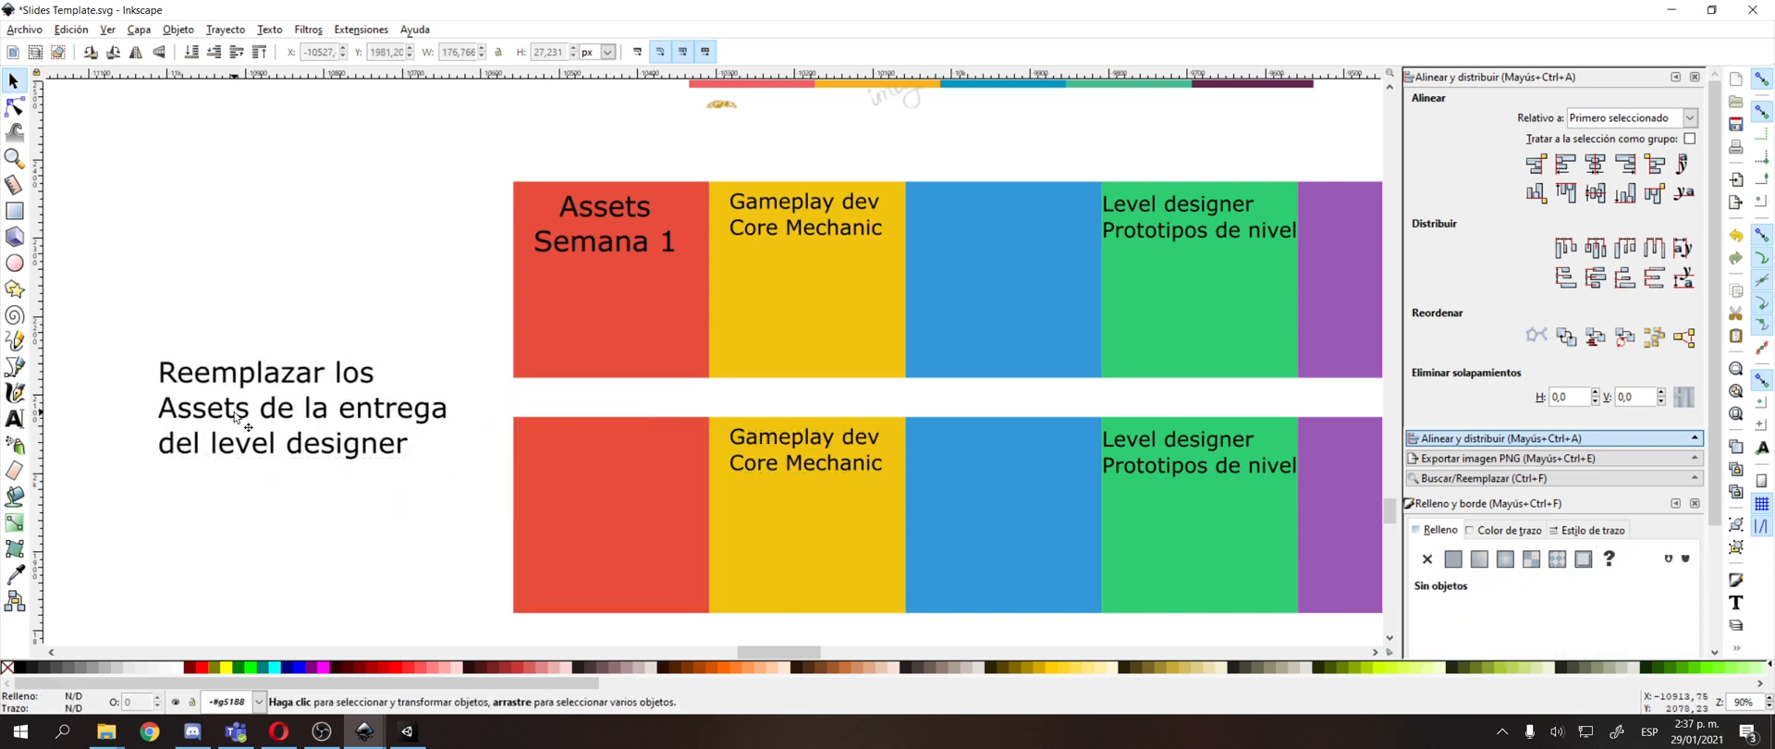
Scale down the three-line "Reemplazar los" text and place it inside the upper part of the lower red square.
left_click_drag(275, 435, 535, 518)
left_click(533, 510)
left_click_drag(413, 441, 600, 433)
left_click(386, 383)
scroll(1262, 436, "up", 3)
scroll(1262, 437, "right", 2)
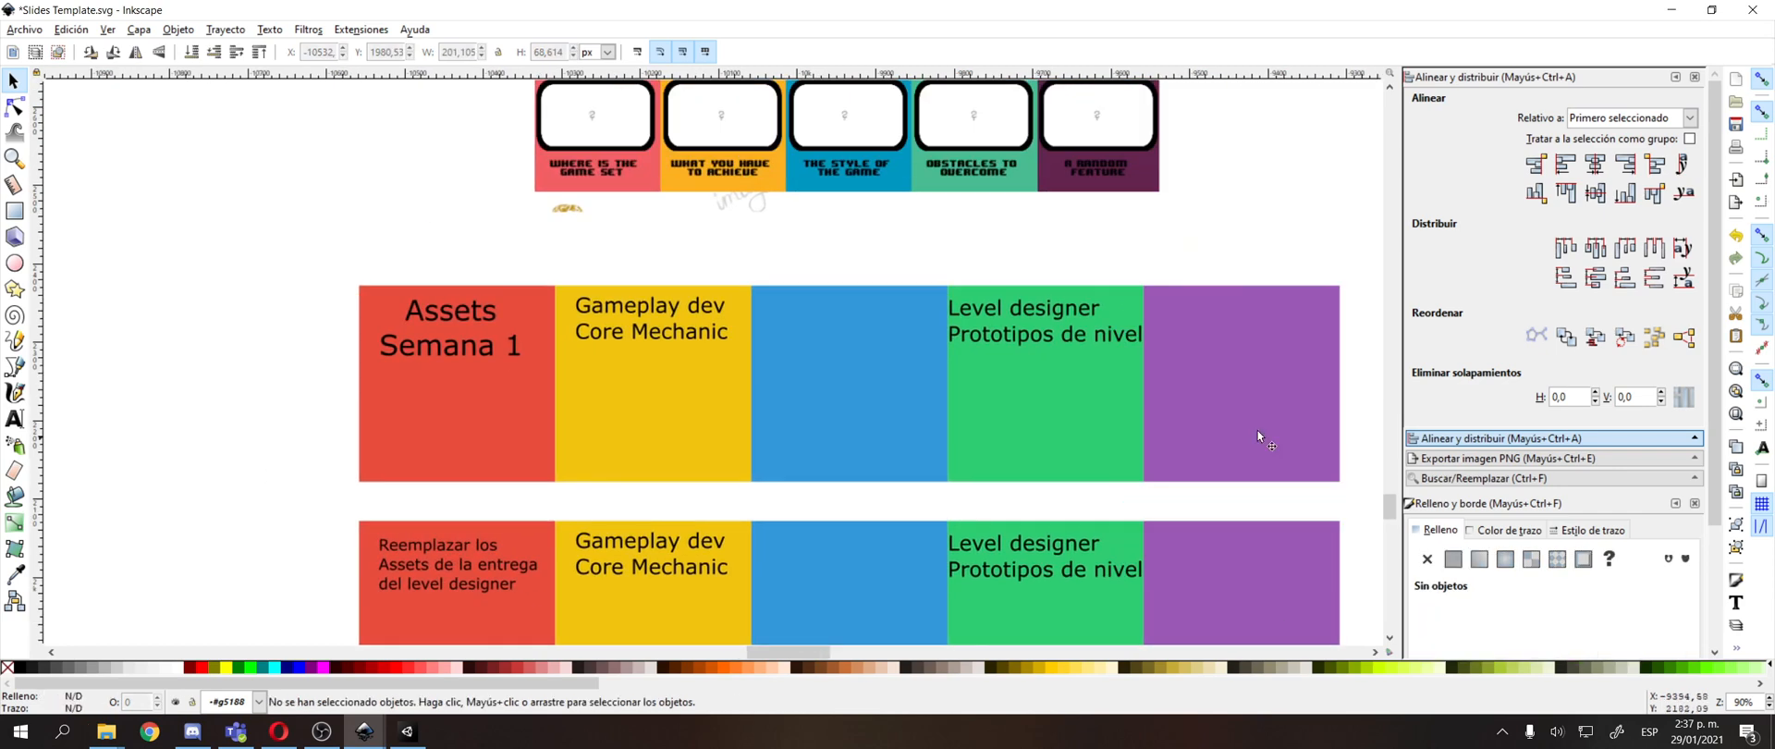
Fine-tune the positions of the "Level designer" text in the upper green square and the "Reemplazar los" text in the lower red square.
left_click_drag(1057, 312, 1056, 305)
left_click(442, 585)
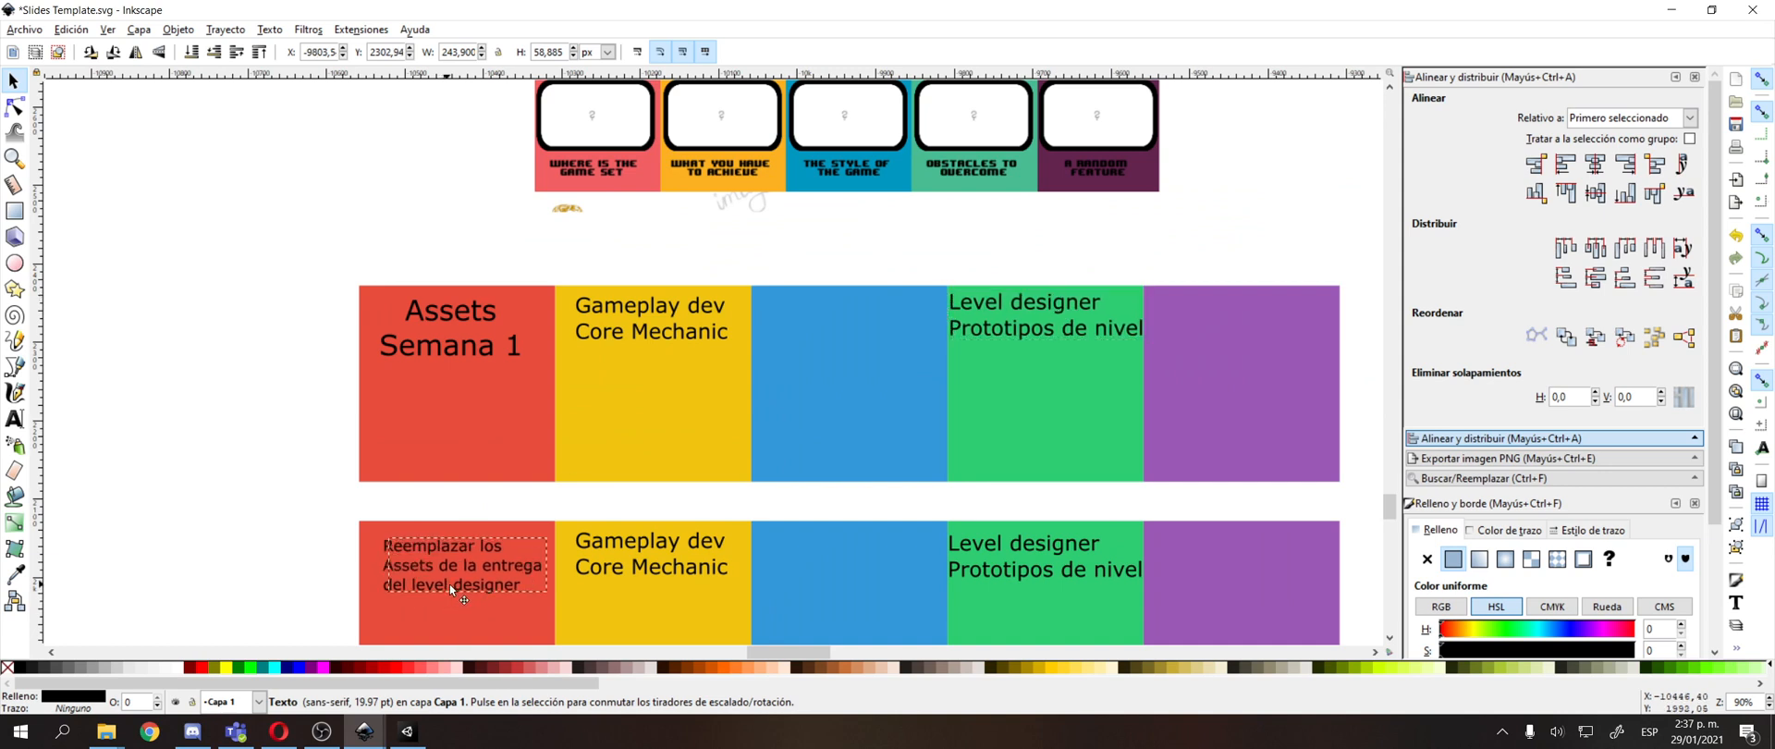
left_click(202, 539)
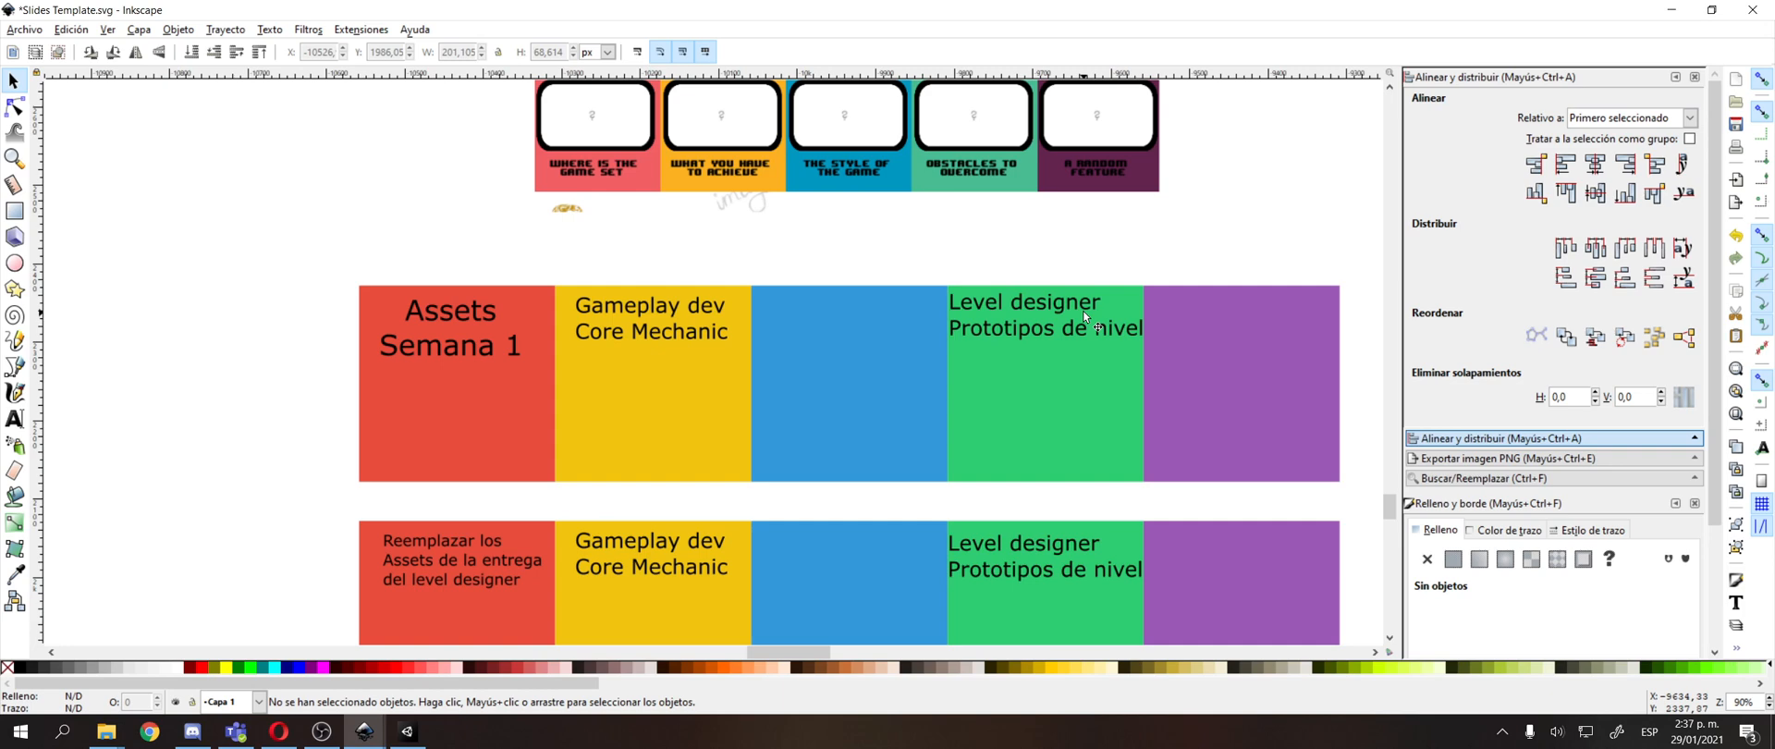
left_click(462, 564)
left_click_drag(462, 563, 604, 407)
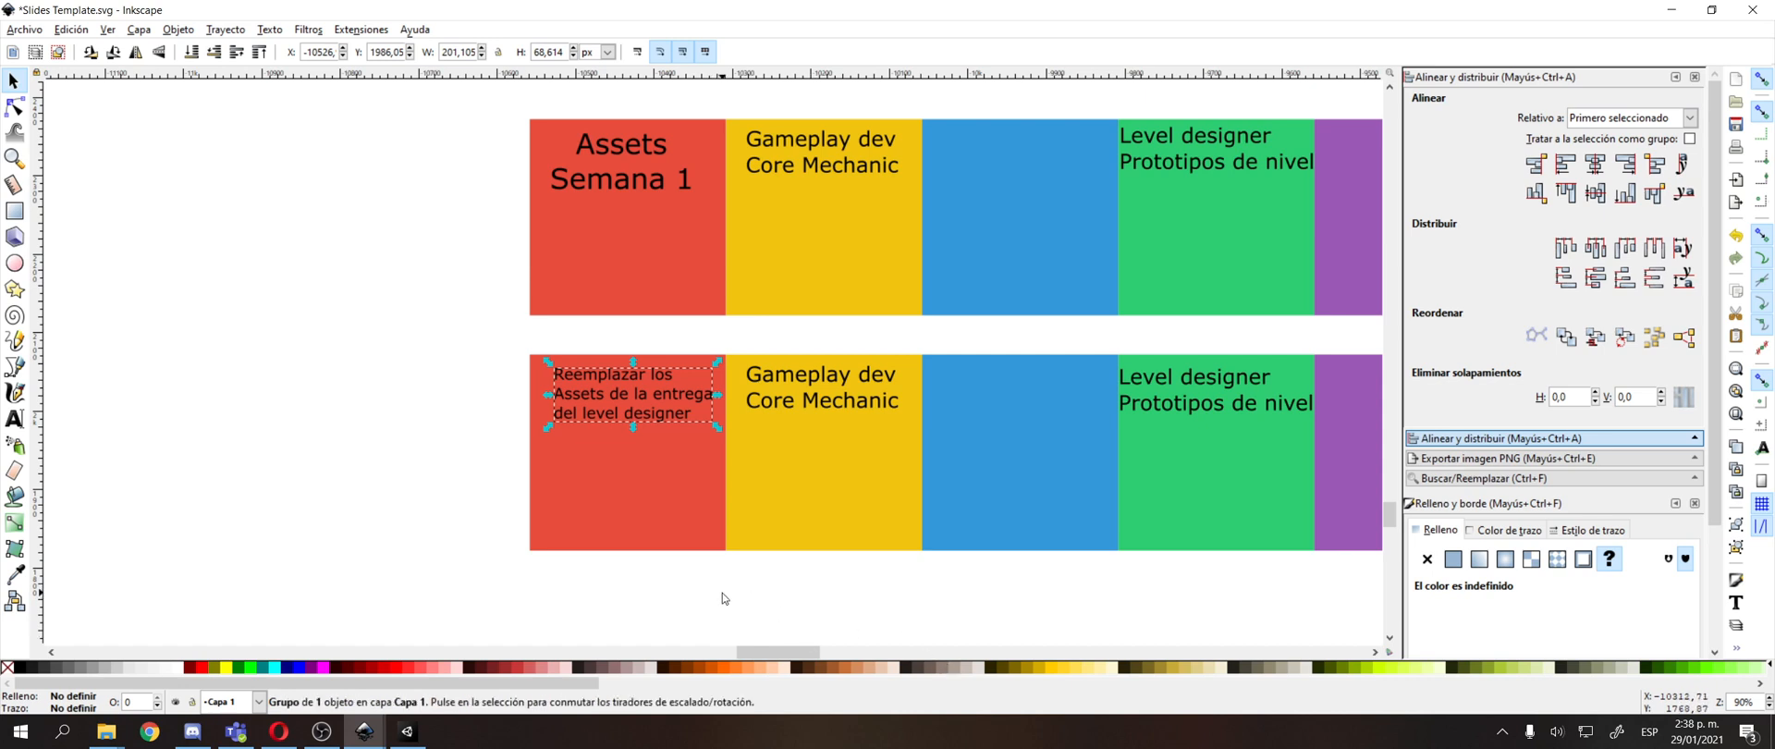
left_click(390, 380)
left_click_drag(390, 380, 367, 405)
left_click_drag(567, 401, 556, 402)
left_click_drag(1314, 166, 1154, 208)
left_click(1101, 158)
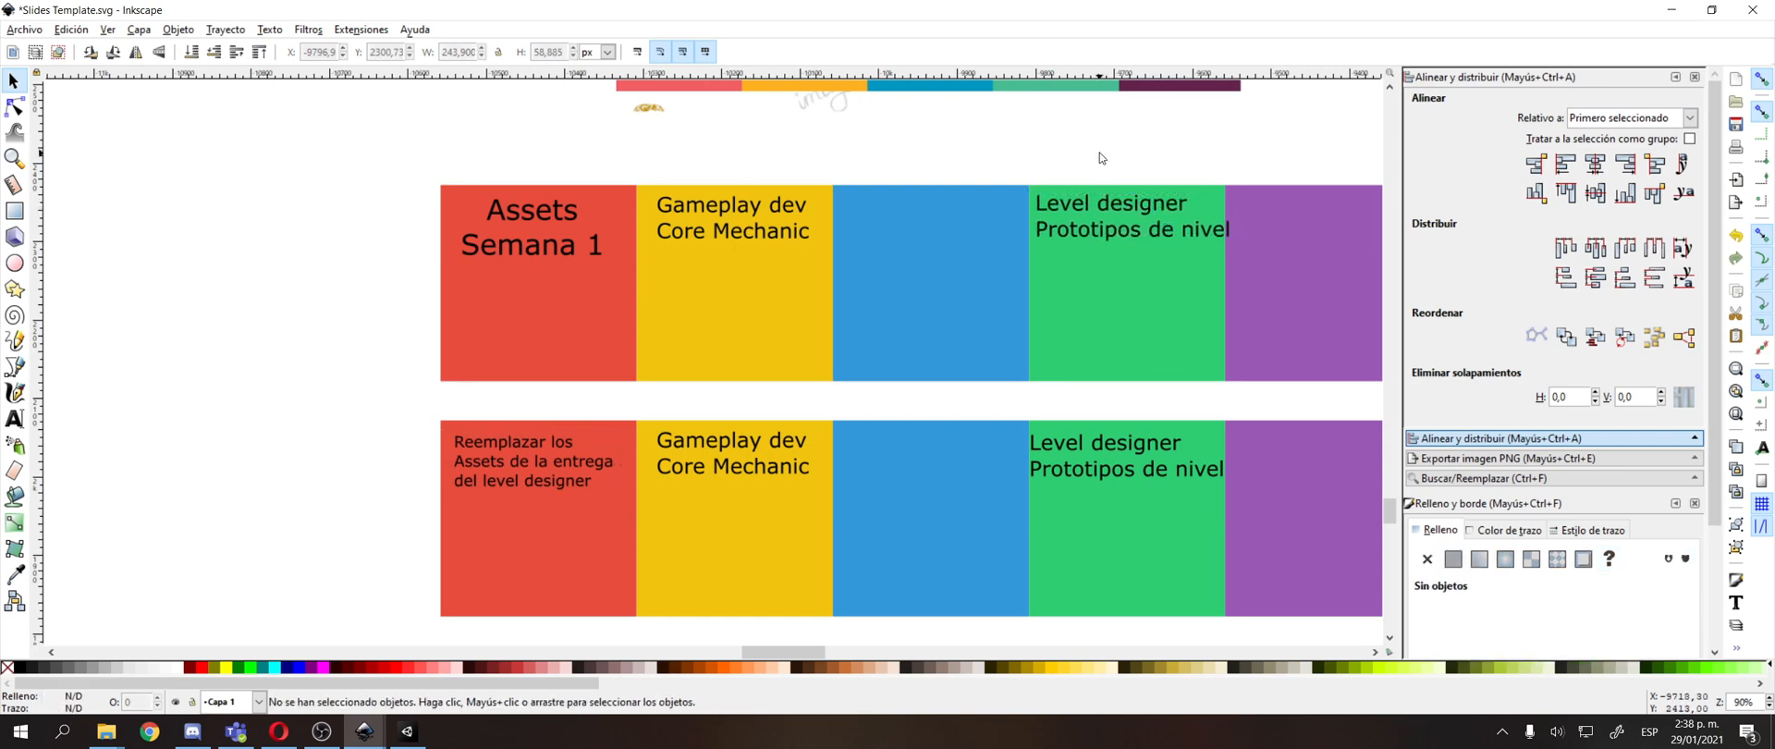
Nudge the "Gameplay dev / Core Mechanic" text in the upper yellow square slightly down and to the right.
left_click_drag(1099, 152, 1045, 154)
left_click(680, 442)
double_click(687, 467)
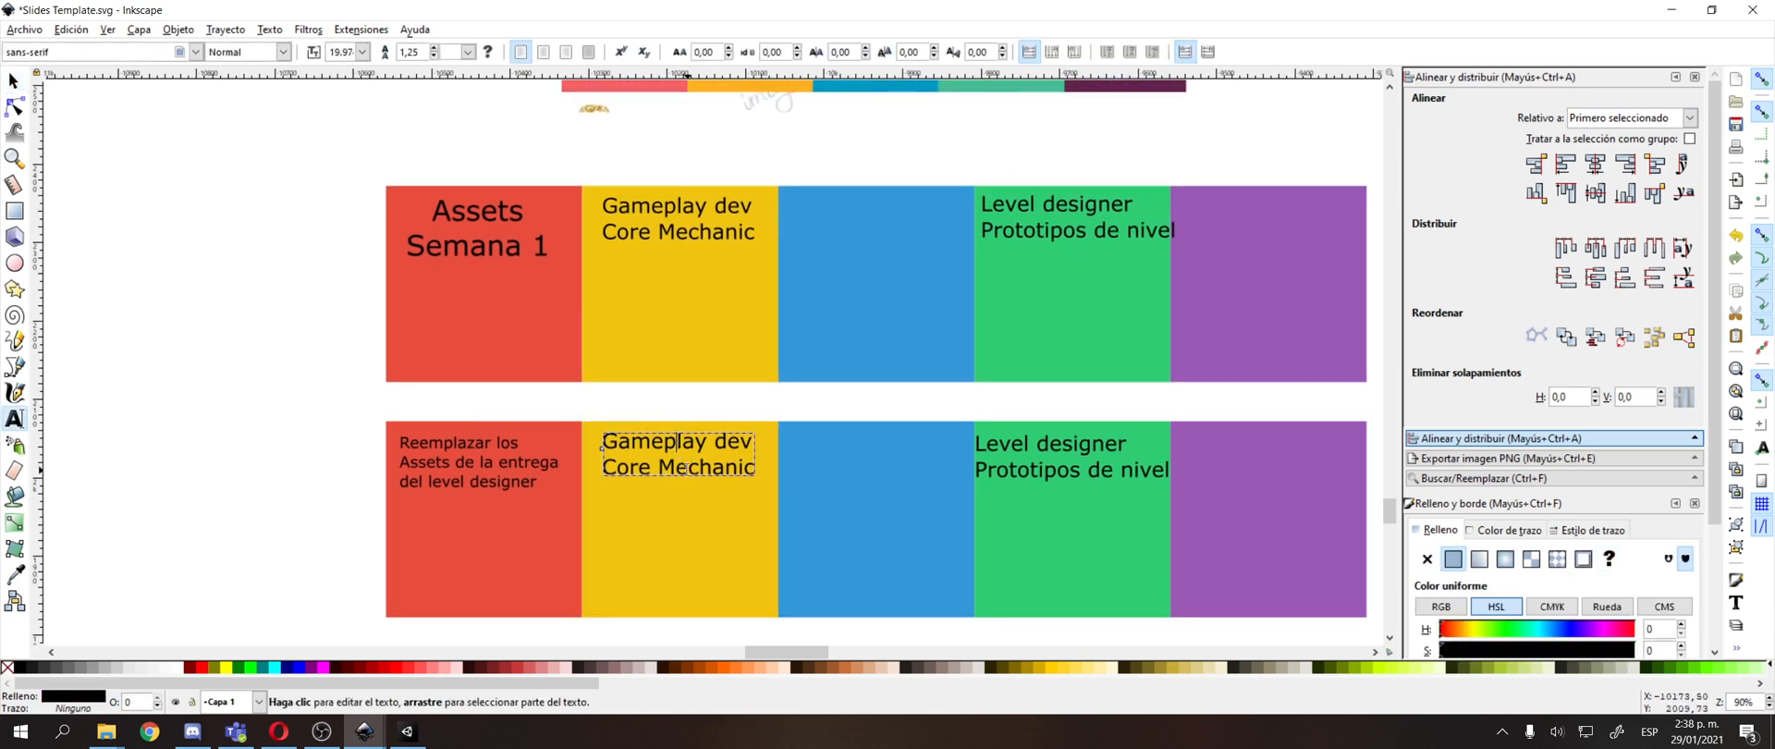
key("Home")
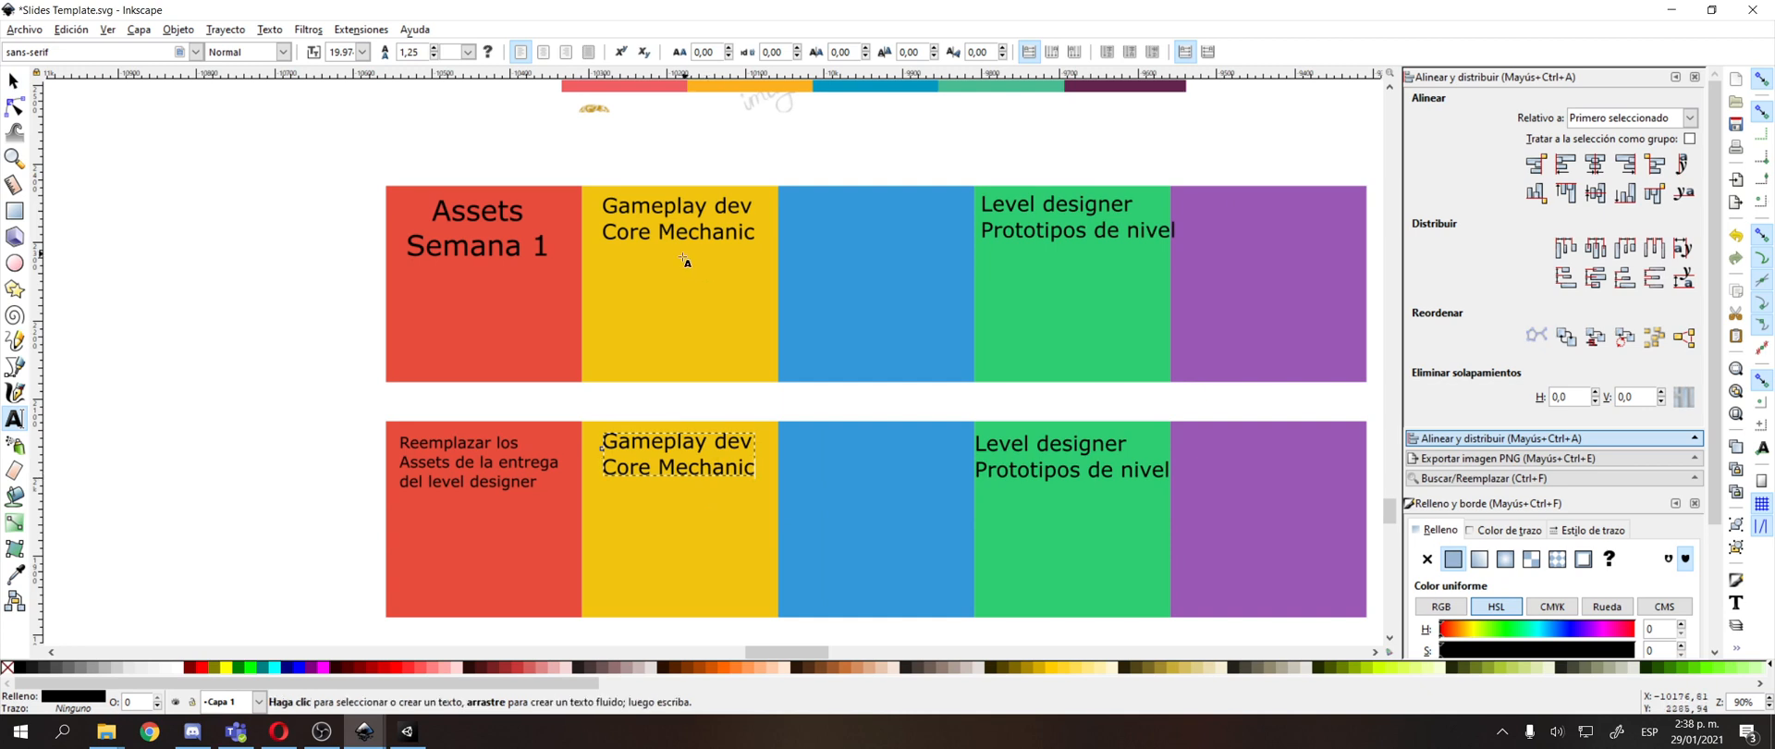
key("F1")
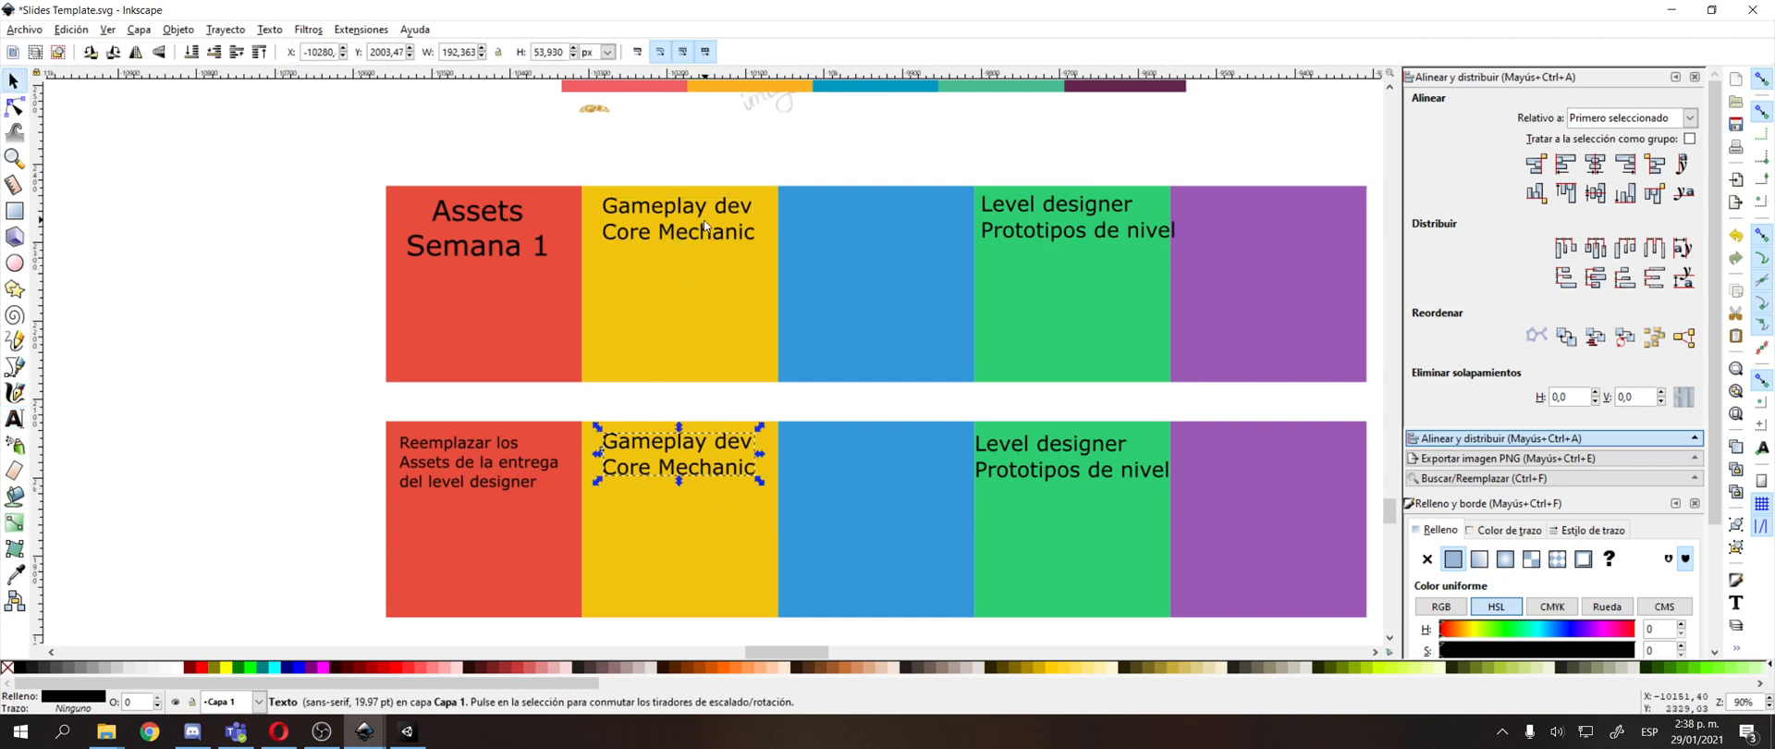
left_click_drag(712, 236, 719, 238)
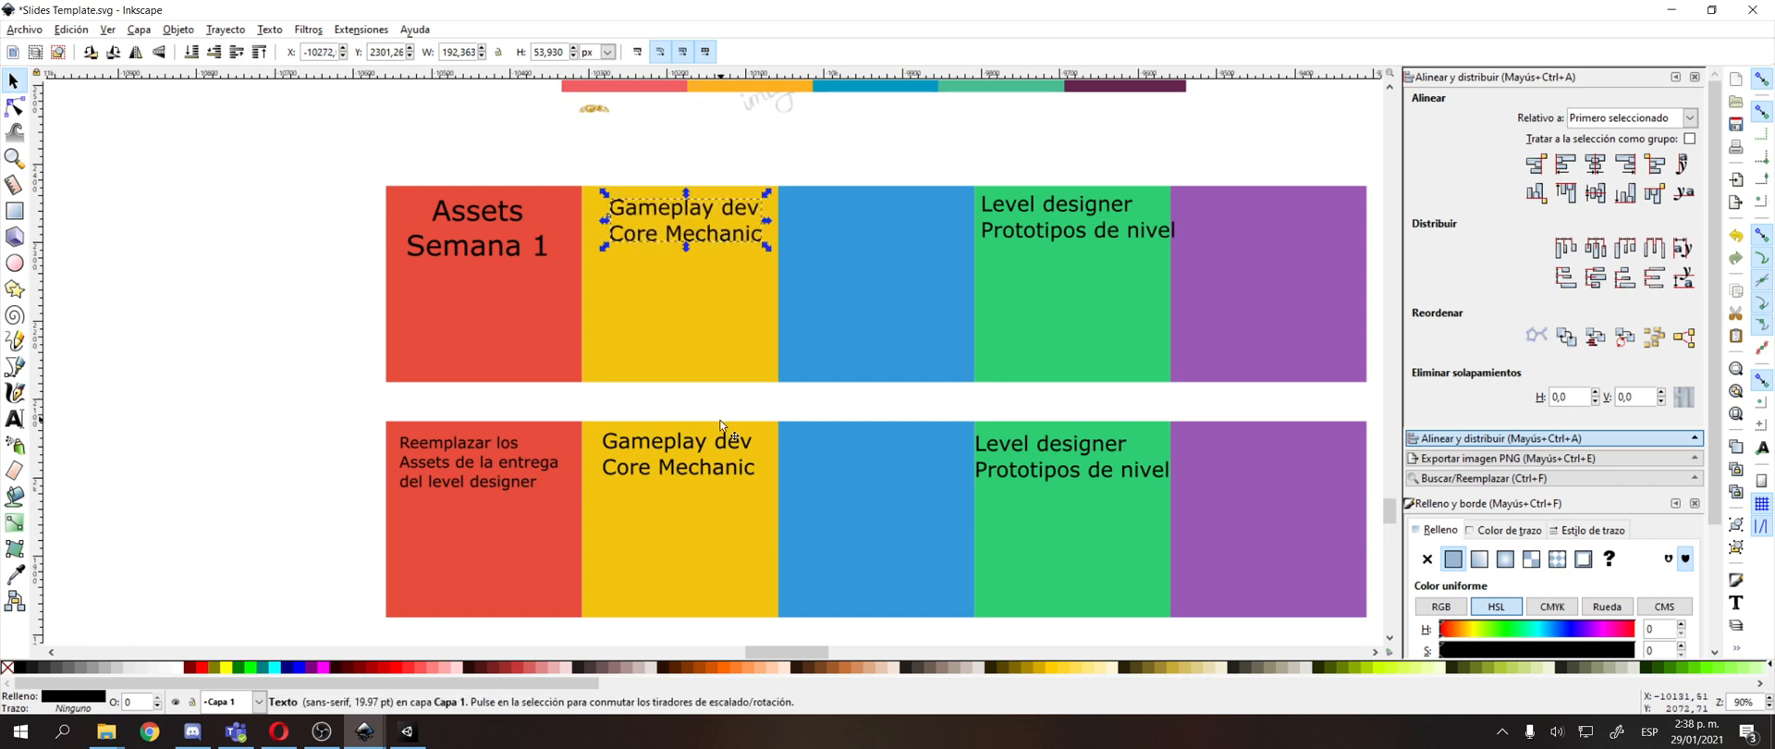
Place a copy of the lower "Gameplay dev / Core Mechanic" text on the lower blue square.
left_click(688, 452)
left_click_drag(696, 445, 883, 456)
key("ctrl+z")
left_click(684, 452)
Replace the copied text in the lower blue square with "Tester".
double_click(884, 452)
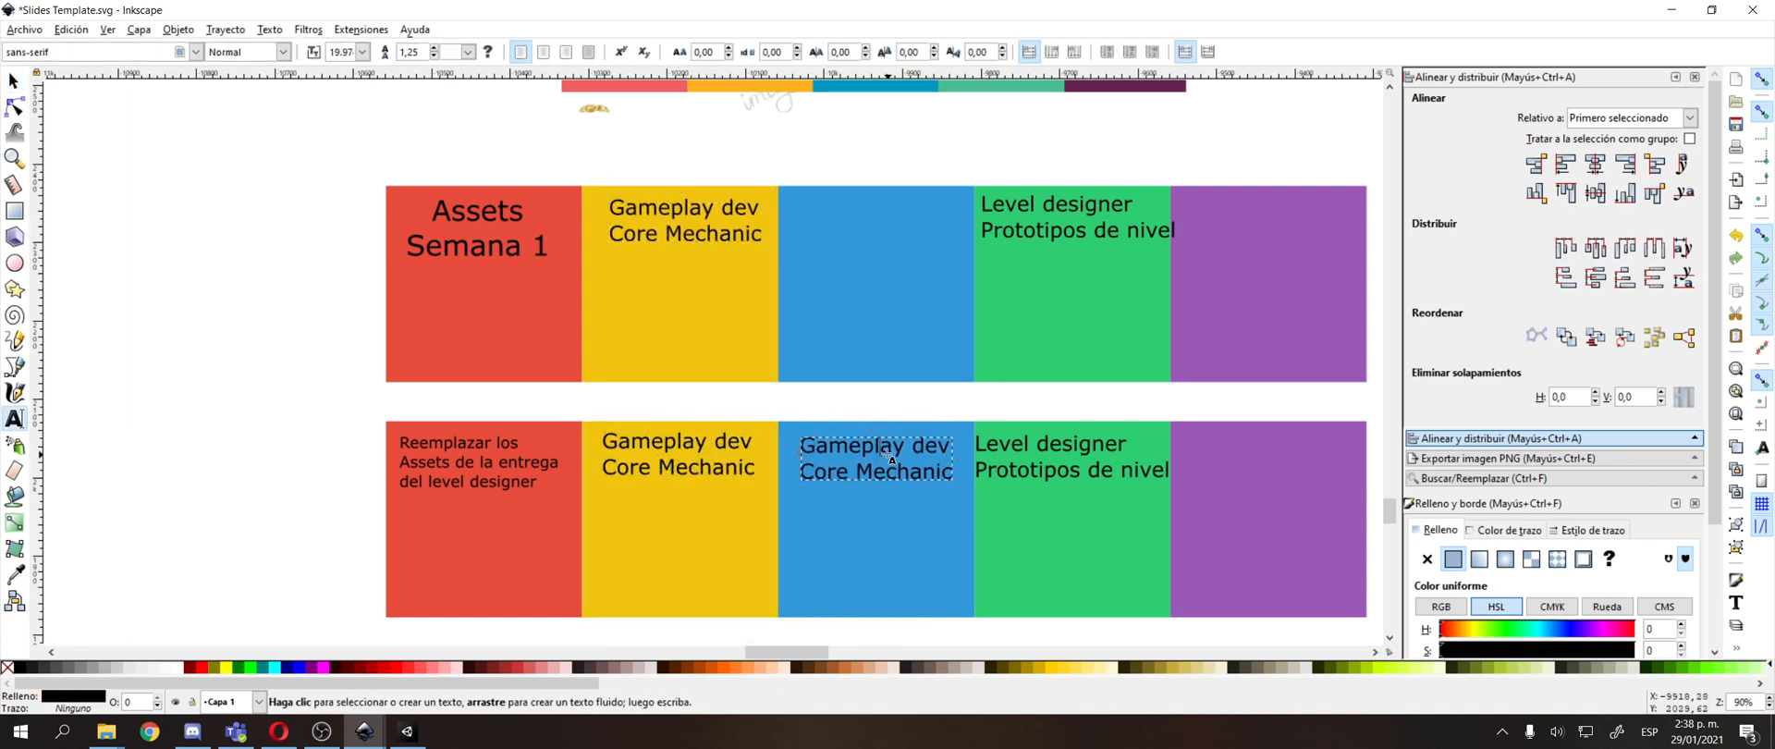
key("shift+End")
key("ctrl+a")
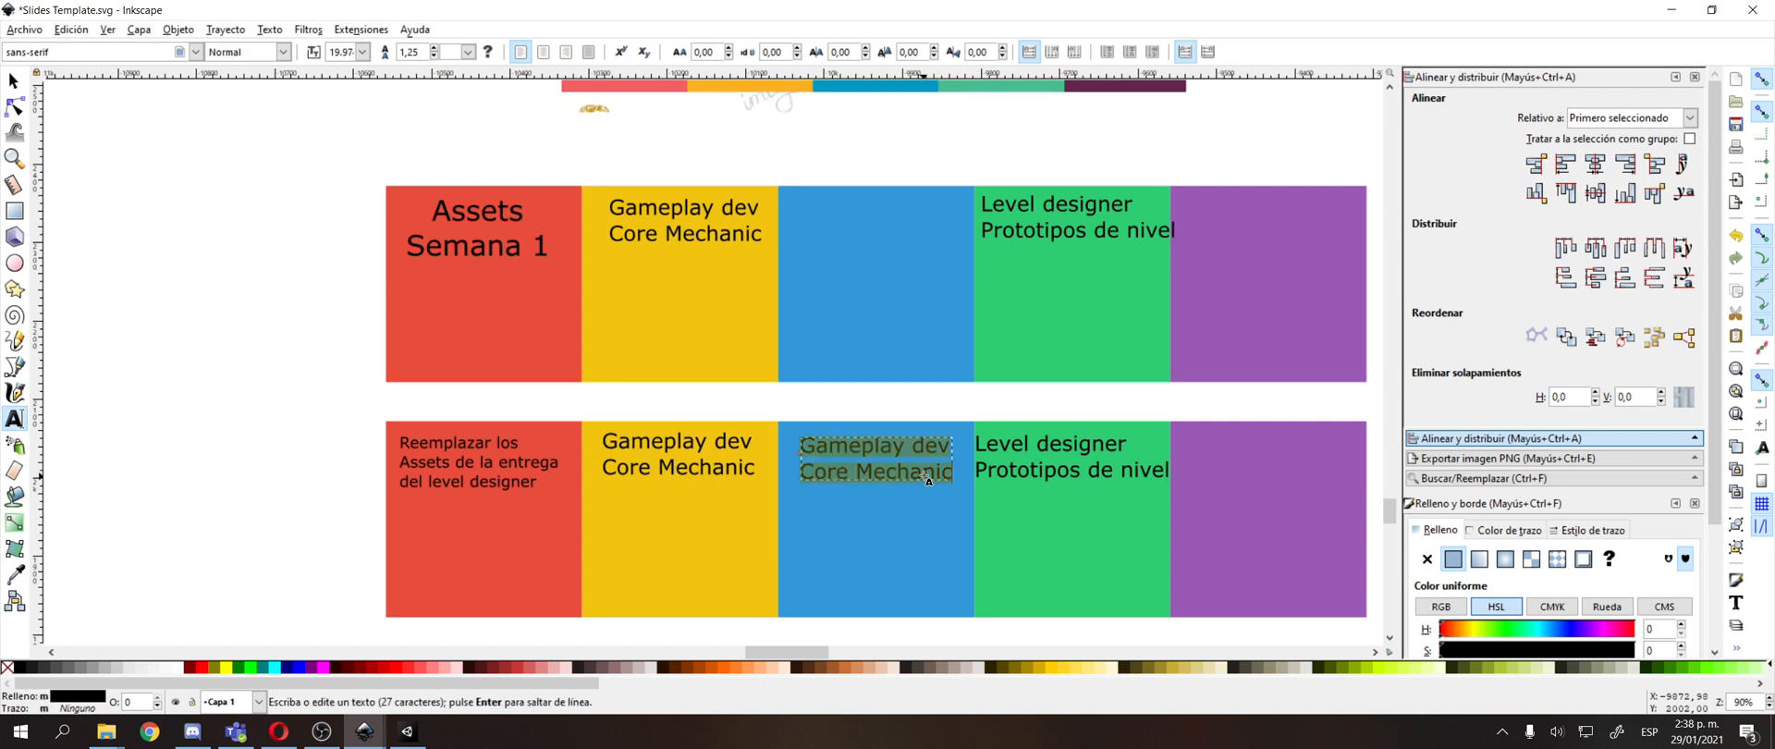
type("Tester")
key("F1")
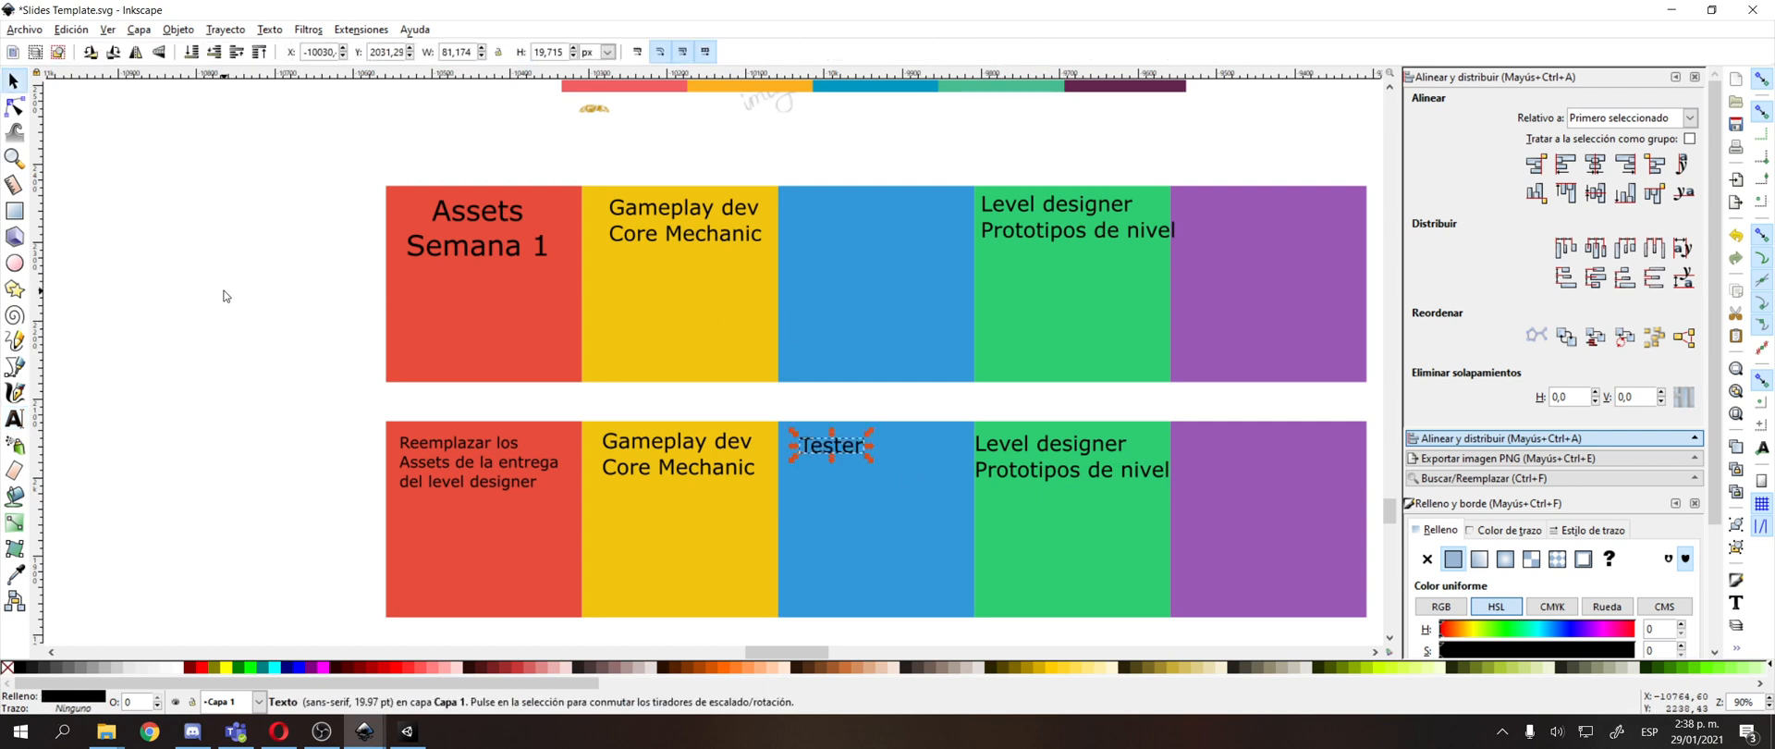
key("Escape")
Draw freehand lines linking the "Tester" square to the upper yellow gameplay square and the upper green level designer square.
key("p")
mouse_move(832, 422)
left_mouse_down()
mouse_move(736, 319)
mouse_move(1008, 271)
left_mouse_up()
key("F1")
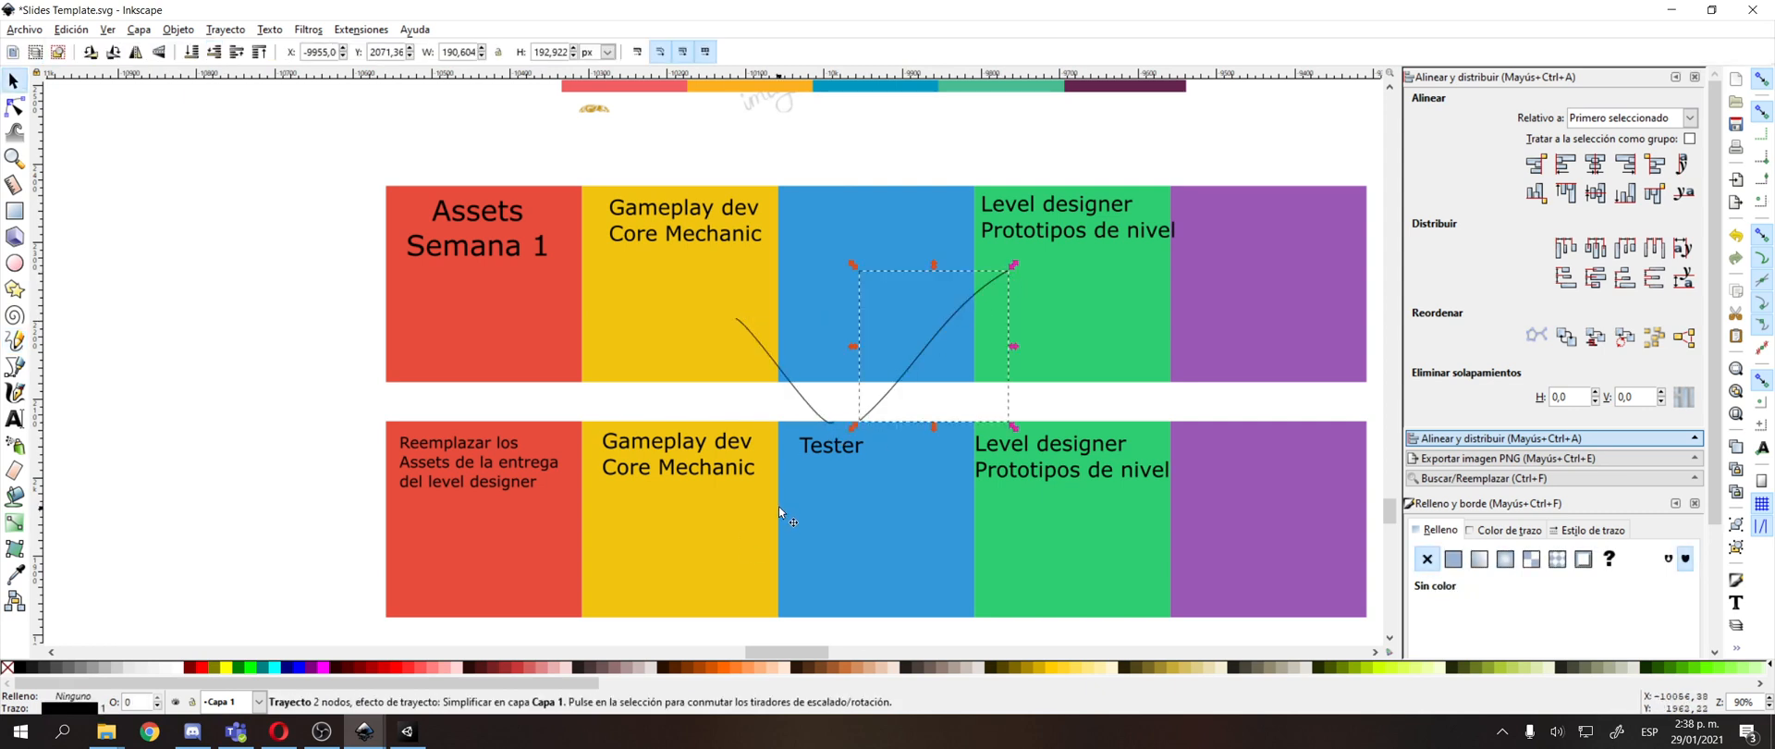
double_click(831, 447)
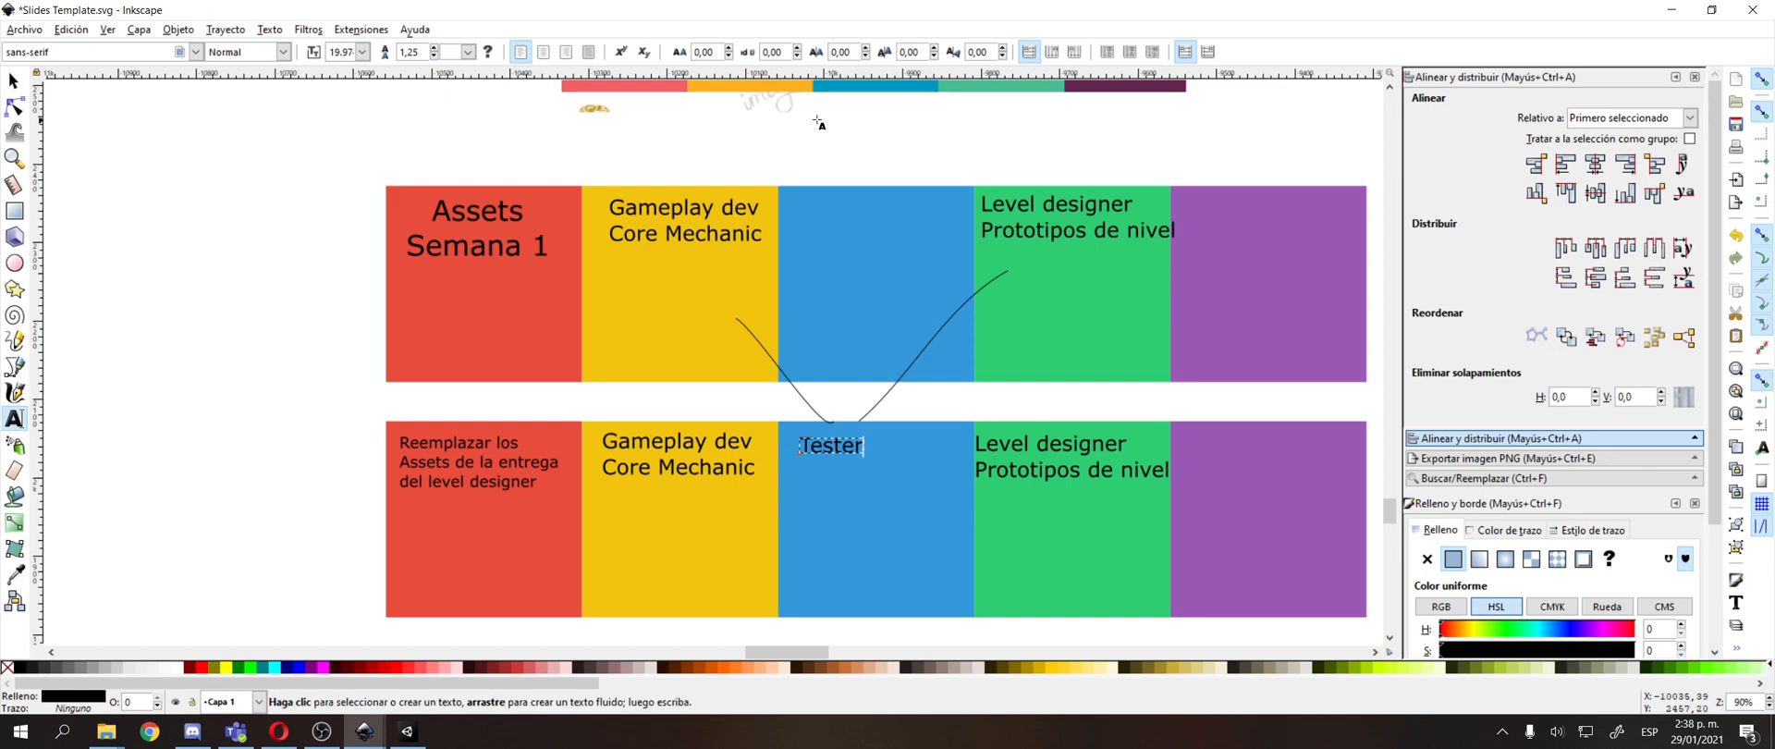
left_click_drag(978, 291, 1007, 262)
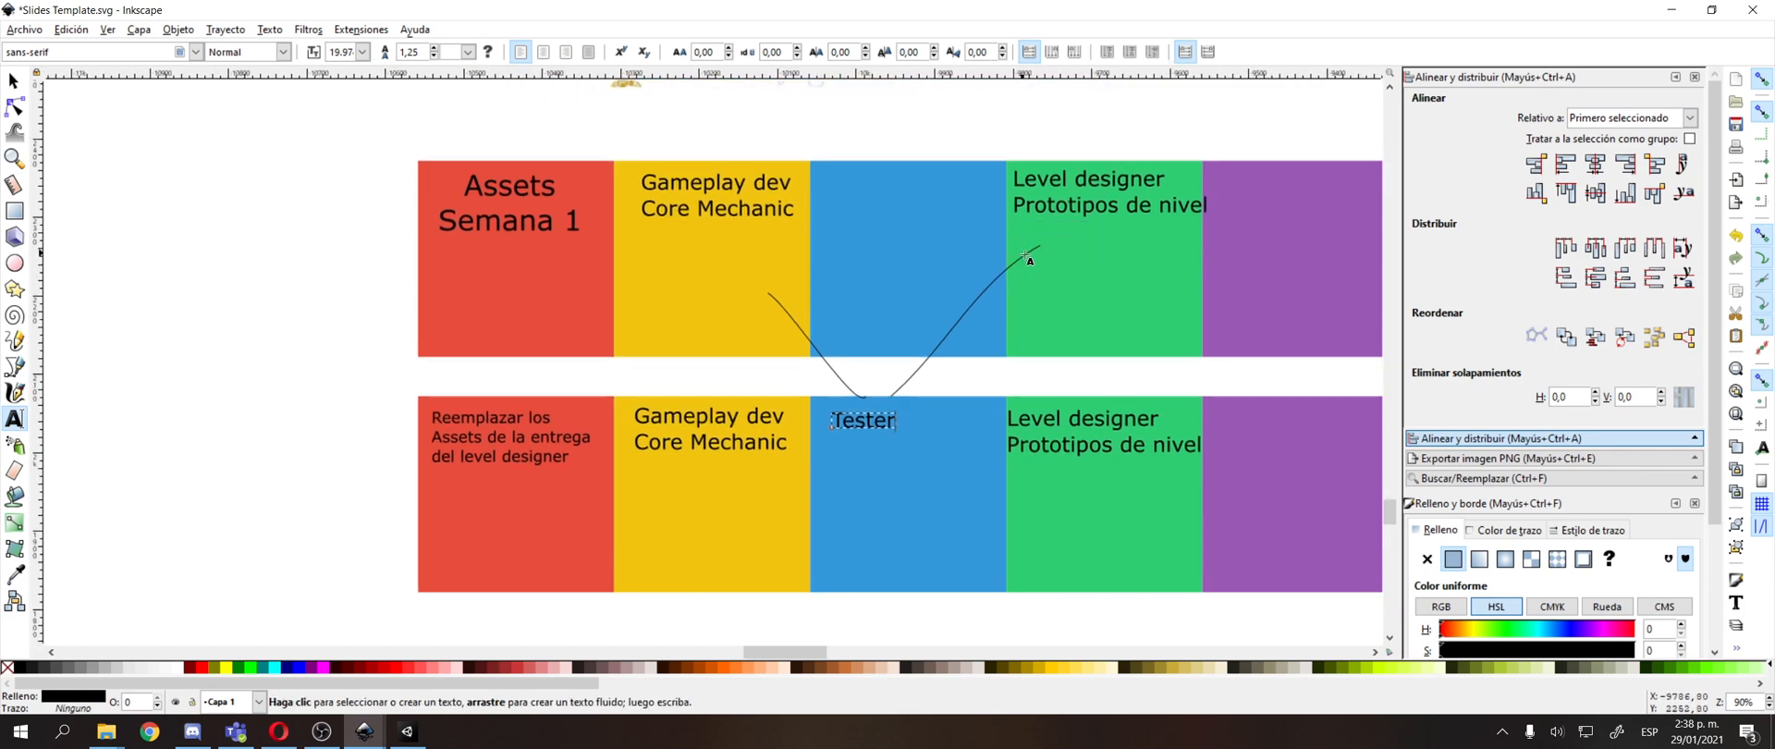
key("F1")
left_click(961, 148)
left_click_drag(962, 147, 882, 287)
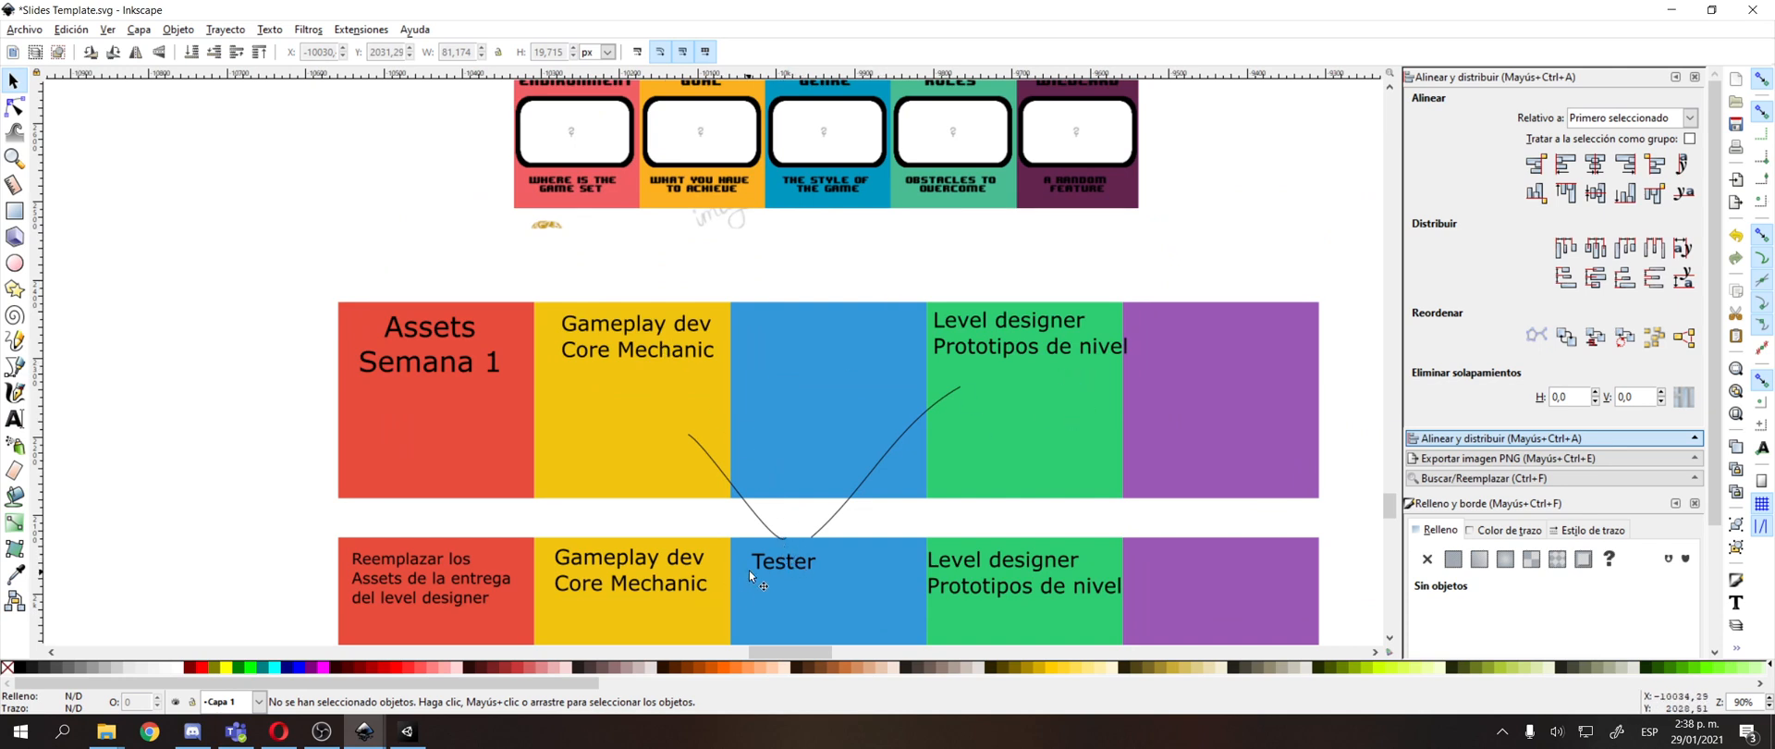
left_click_drag(797, 547, 712, 516)
left_click_drag(1006, 433, 1056, 363)
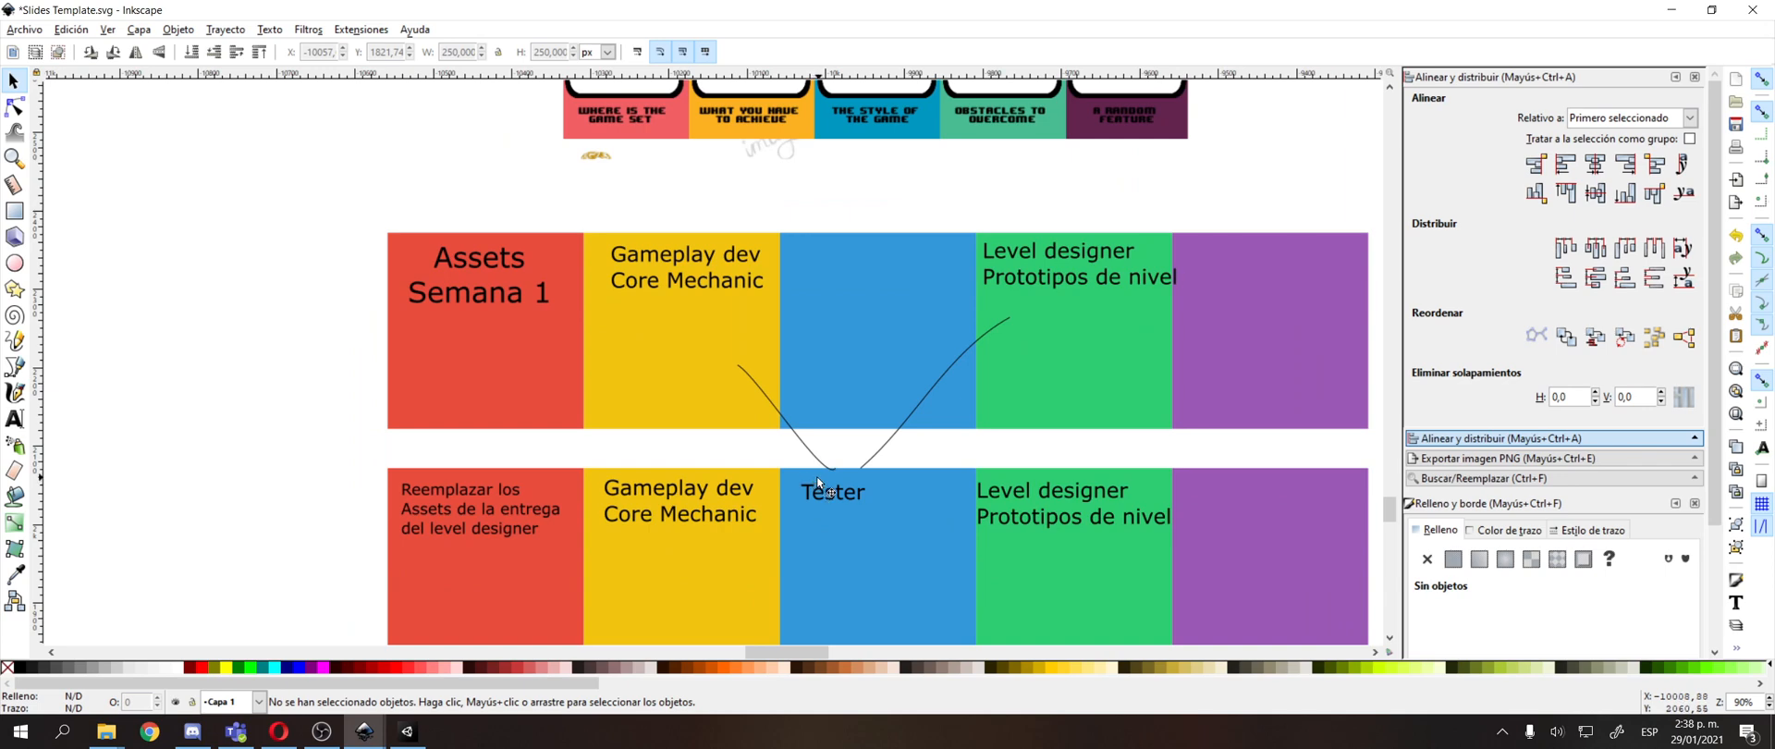
Switch to Unity, collapse the SimpleDungeons folder, and open the Demo scene from PolygonPrototype's Scenes folder.
left_click(418, 732)
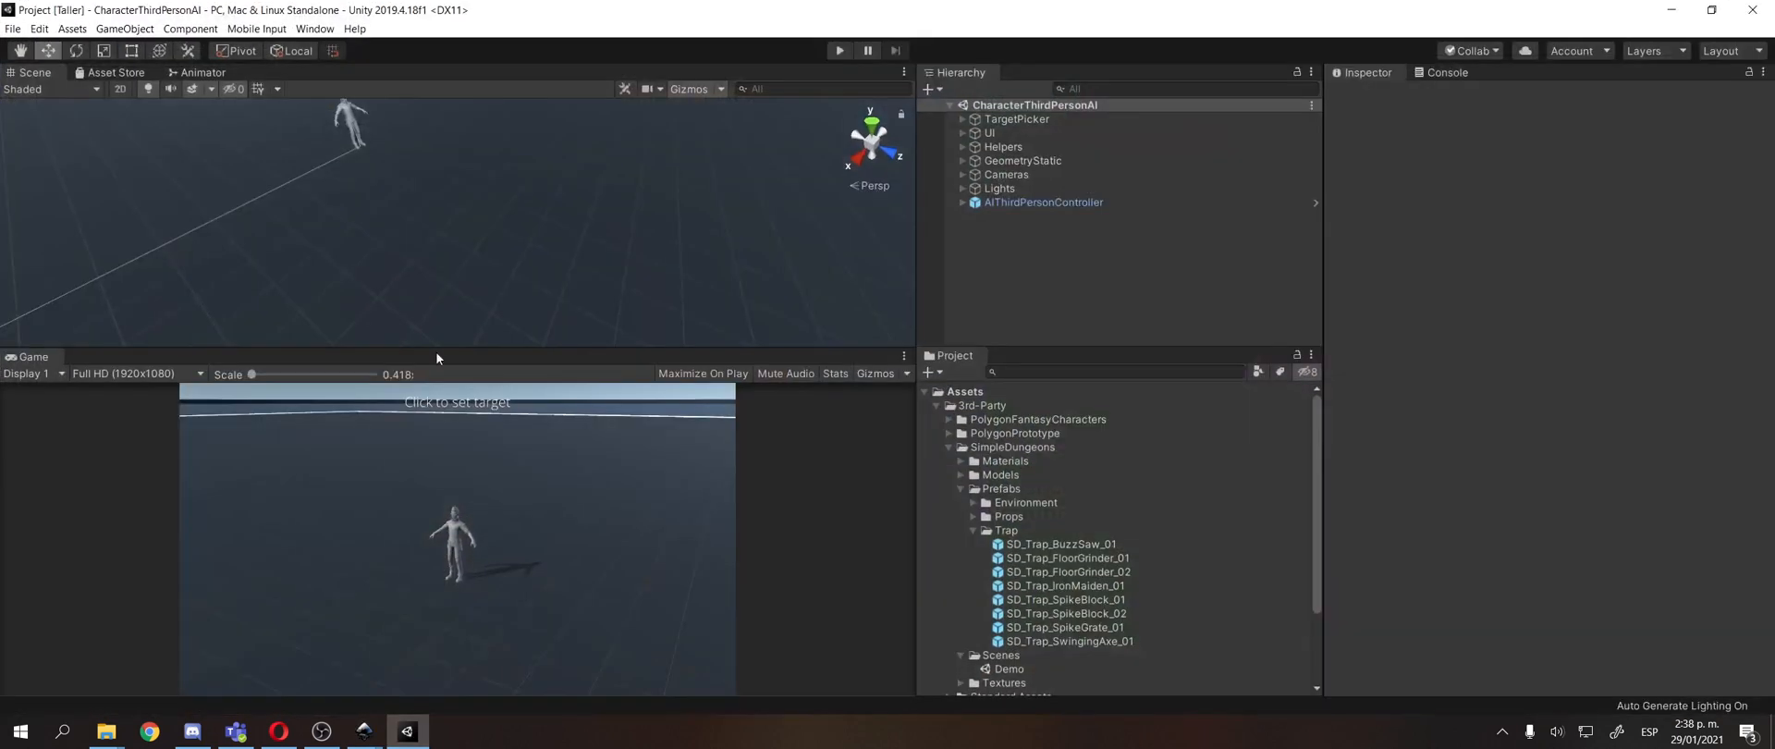
left_click(951, 447)
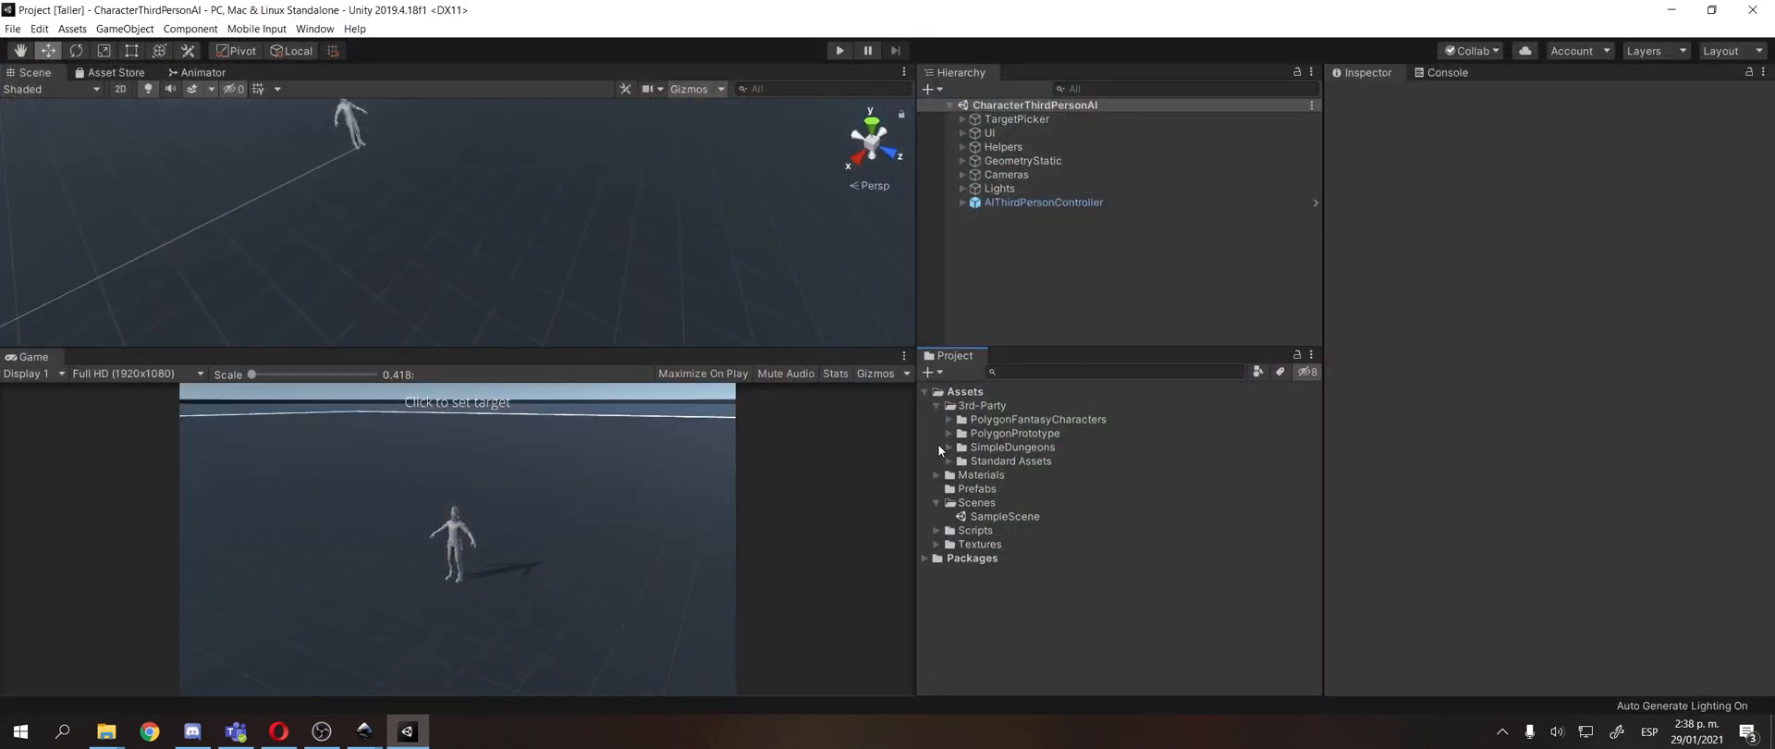
left_click(950, 433)
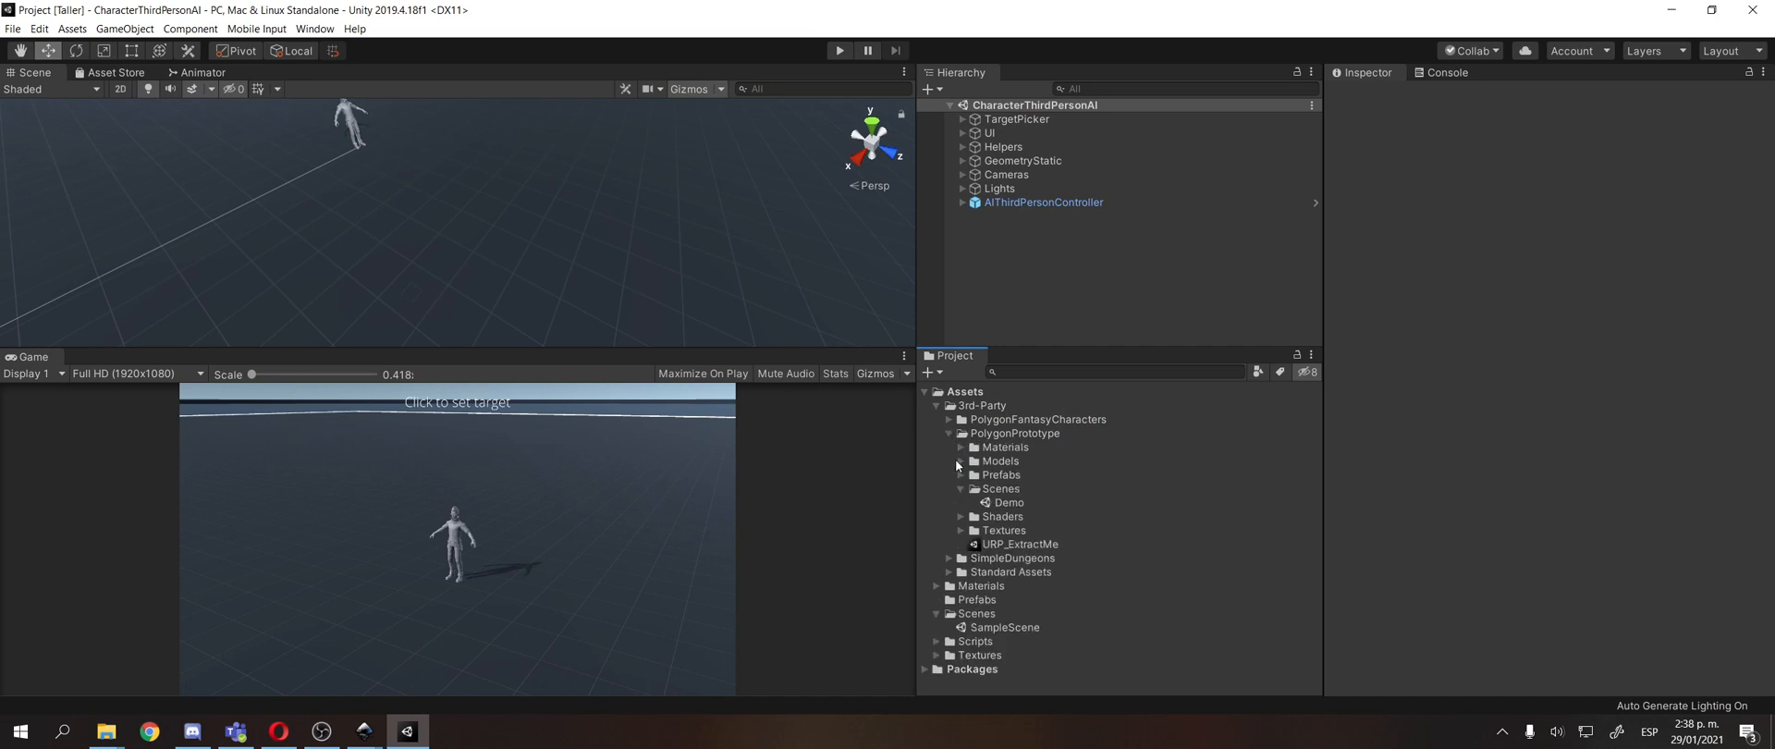
left_click(998, 505)
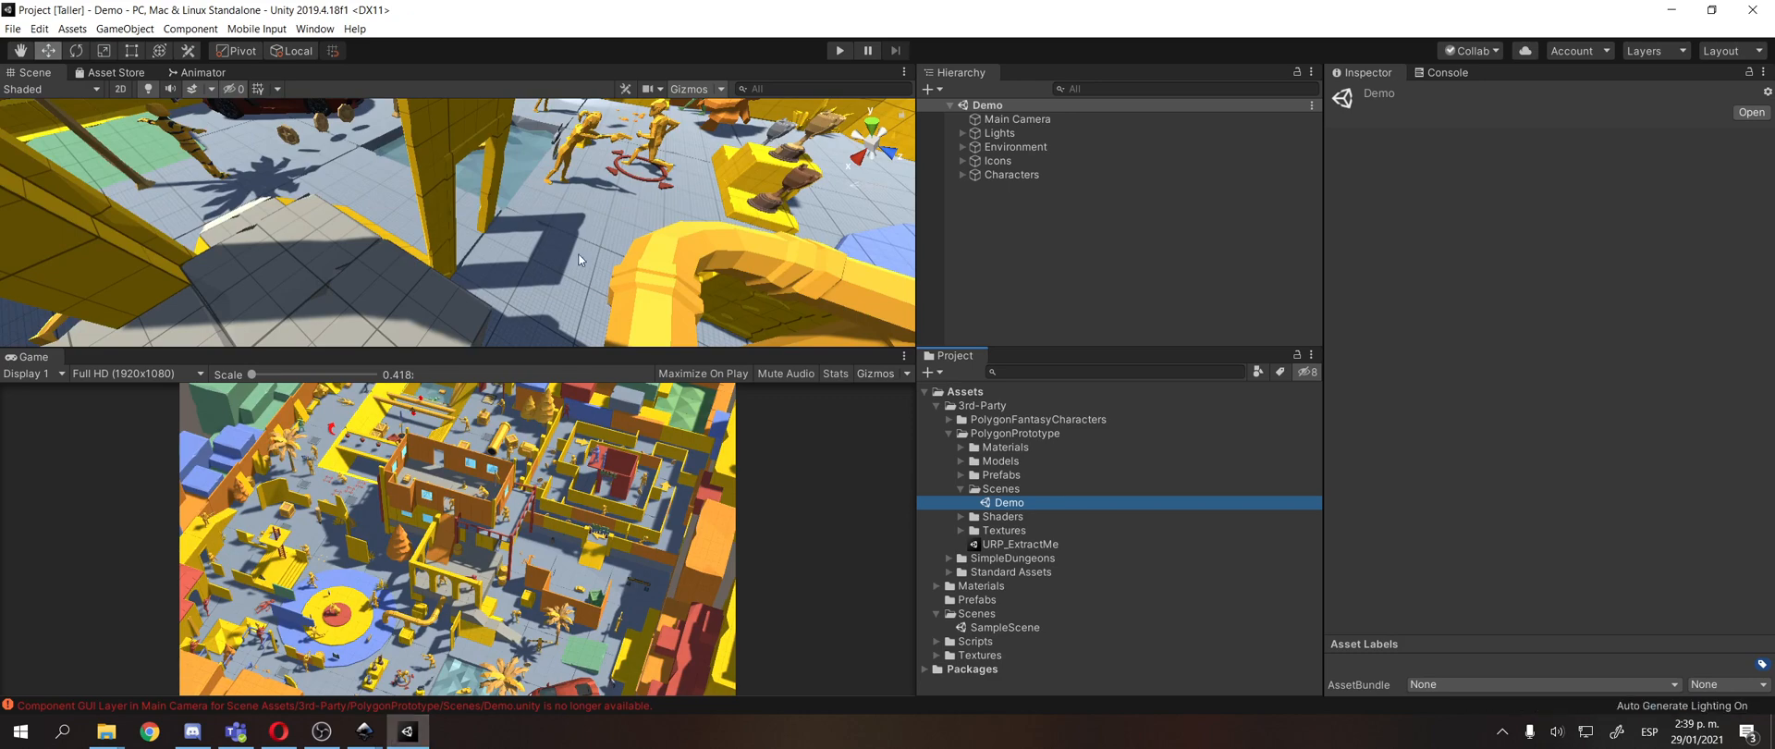
Reposition the CRAP note beside the yellow stairs in the Demo scene.
scroll(580, 250, "down", 3)
left_click_drag(581, 249, 555, 358)
scroll(539, 250, "down", 2)
scroll(539, 257, "down", 6)
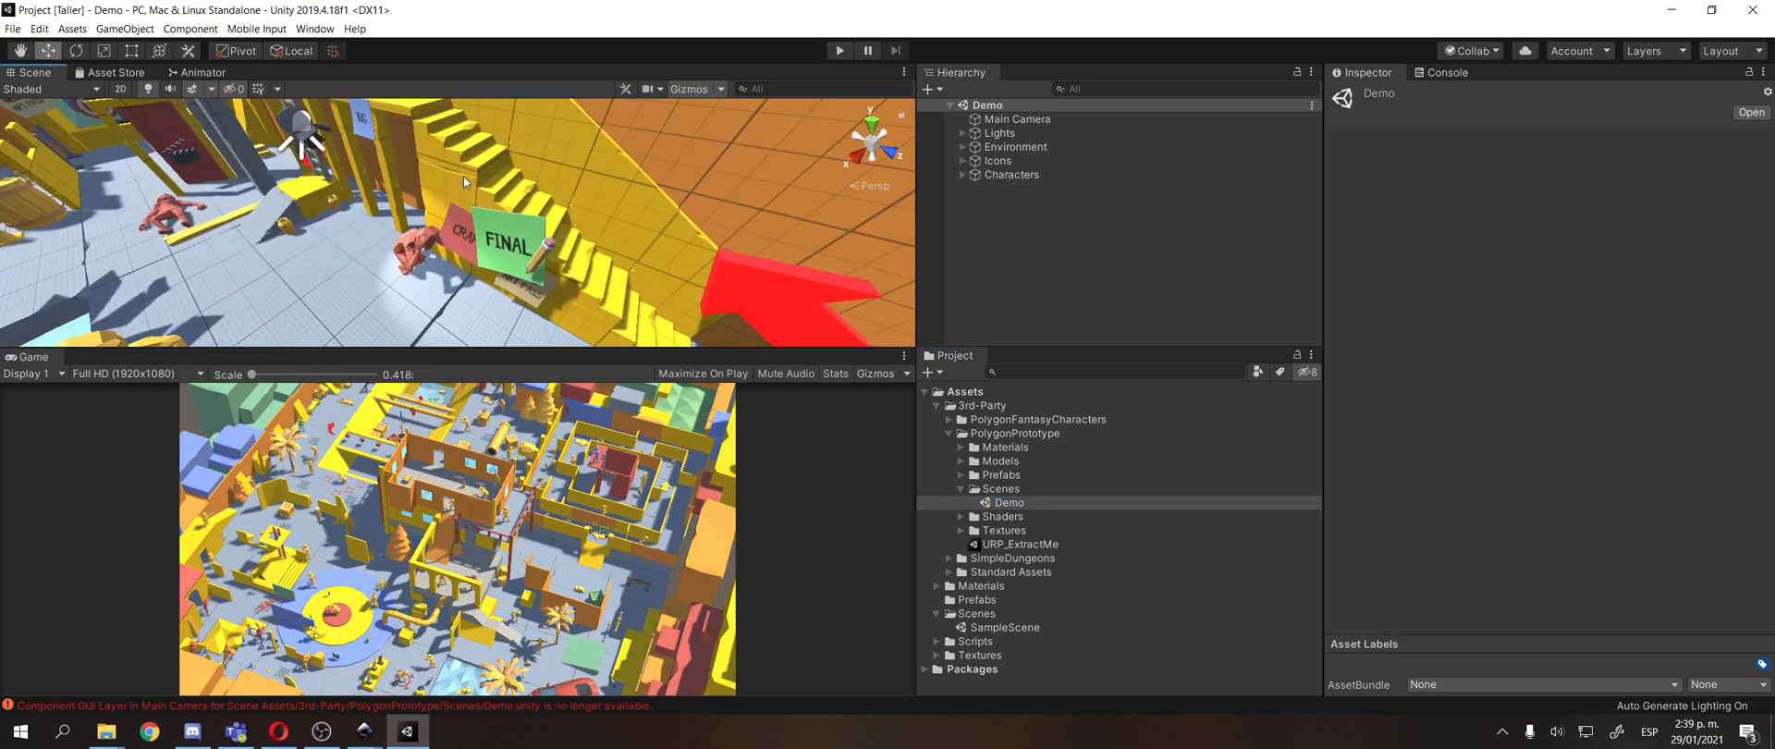
left_click(552, 233)
mouse_move(552, 232)
left_mouse_down()
mouse_move(505, 254)
mouse_move(572, 182)
mouse_move(555, 199)
mouse_move(564, 269)
mouse_move(563, 230)
left_mouse_up()
scroll(505, 254, "down", 4)
left_click(531, 198)
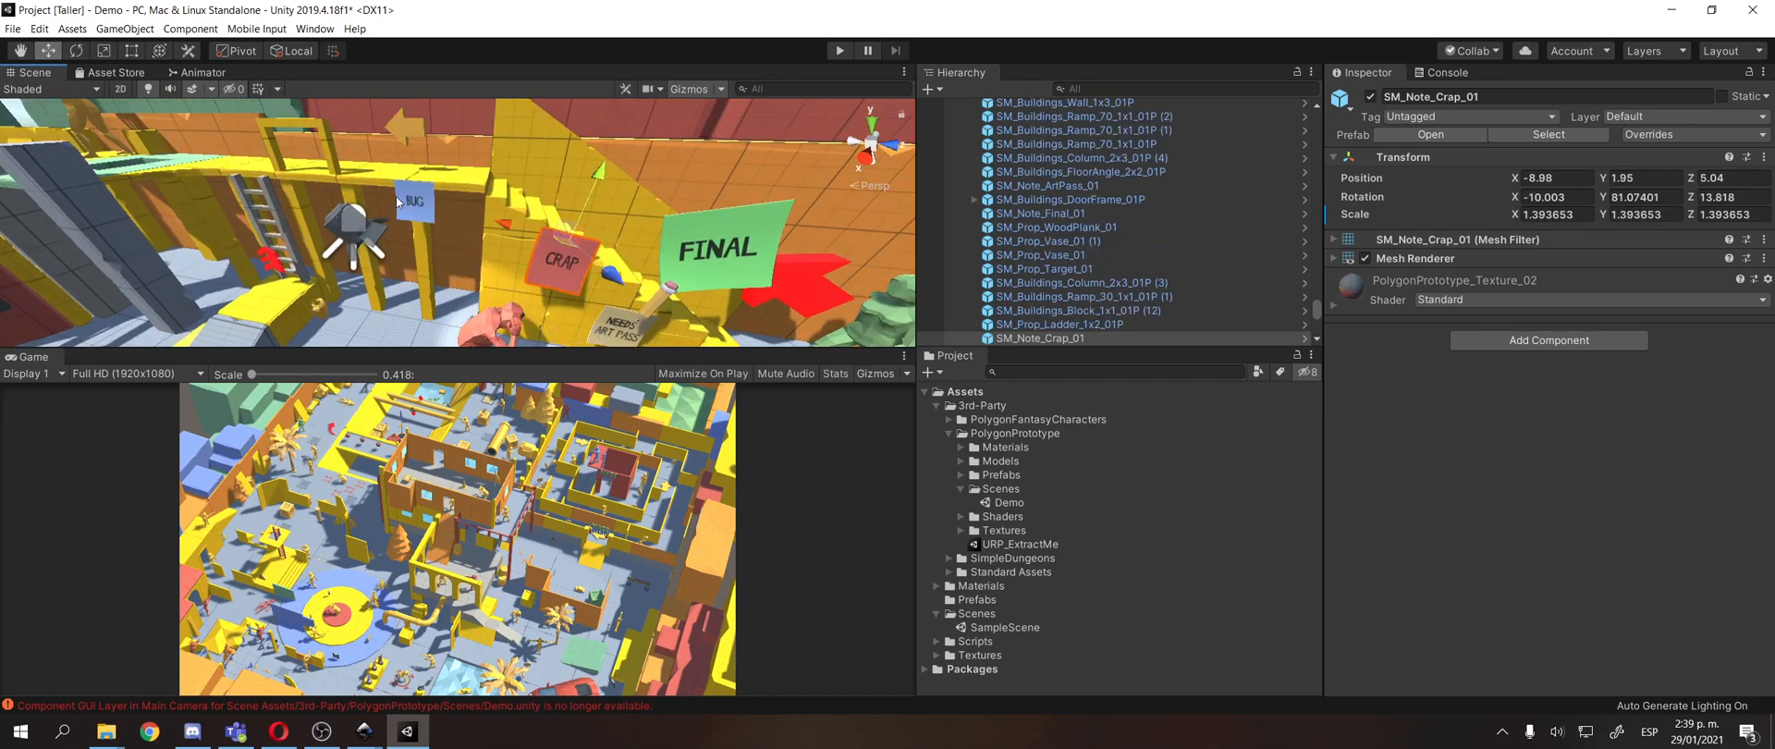
Raise the NEEDS ART PASS note off the floor so it sits between the CRAP and FINAL notes.
left_click(420, 193)
mouse_move(420, 184)
left_mouse_down()
mouse_move(440, 172)
mouse_move(334, 278)
mouse_move(413, 272)
left_mouse_up()
scroll(462, 277, "down", 3)
mouse_move(504, 309)
left_mouse_down()
mouse_move(528, 185)
mouse_move(501, 265)
mouse_move(512, 200)
left_mouse_up()
left_click(528, 184)
left_click(528, 215)
scroll(501, 264, "up", 3)
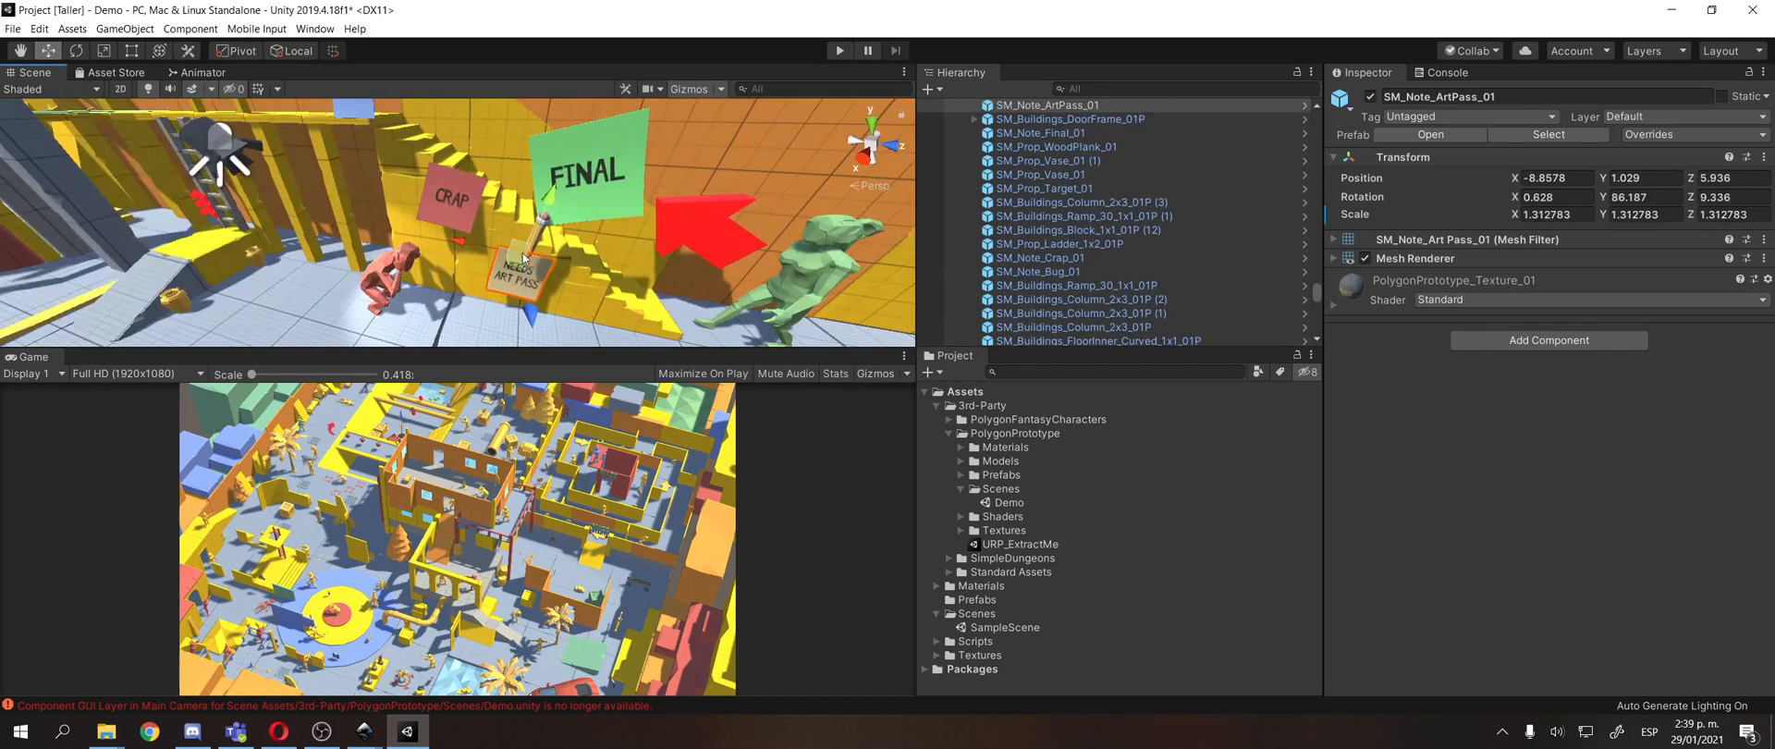
mouse_move(523, 259)
left_mouse_down()
mouse_move(507, 235)
mouse_move(683, 254)
mouse_move(581, 250)
mouse_move(652, 239)
mouse_move(601, 242)
mouse_move(590, 287)
mouse_move(611, 220)
mouse_move(531, 246)
left_mouse_up()
scroll(508, 235, "down", 4)
scroll(684, 254, "up", 4)
scroll(580, 249, "down", 2)
scroll(610, 220, "down", 4)
scroll(548, 292, "up", 3)
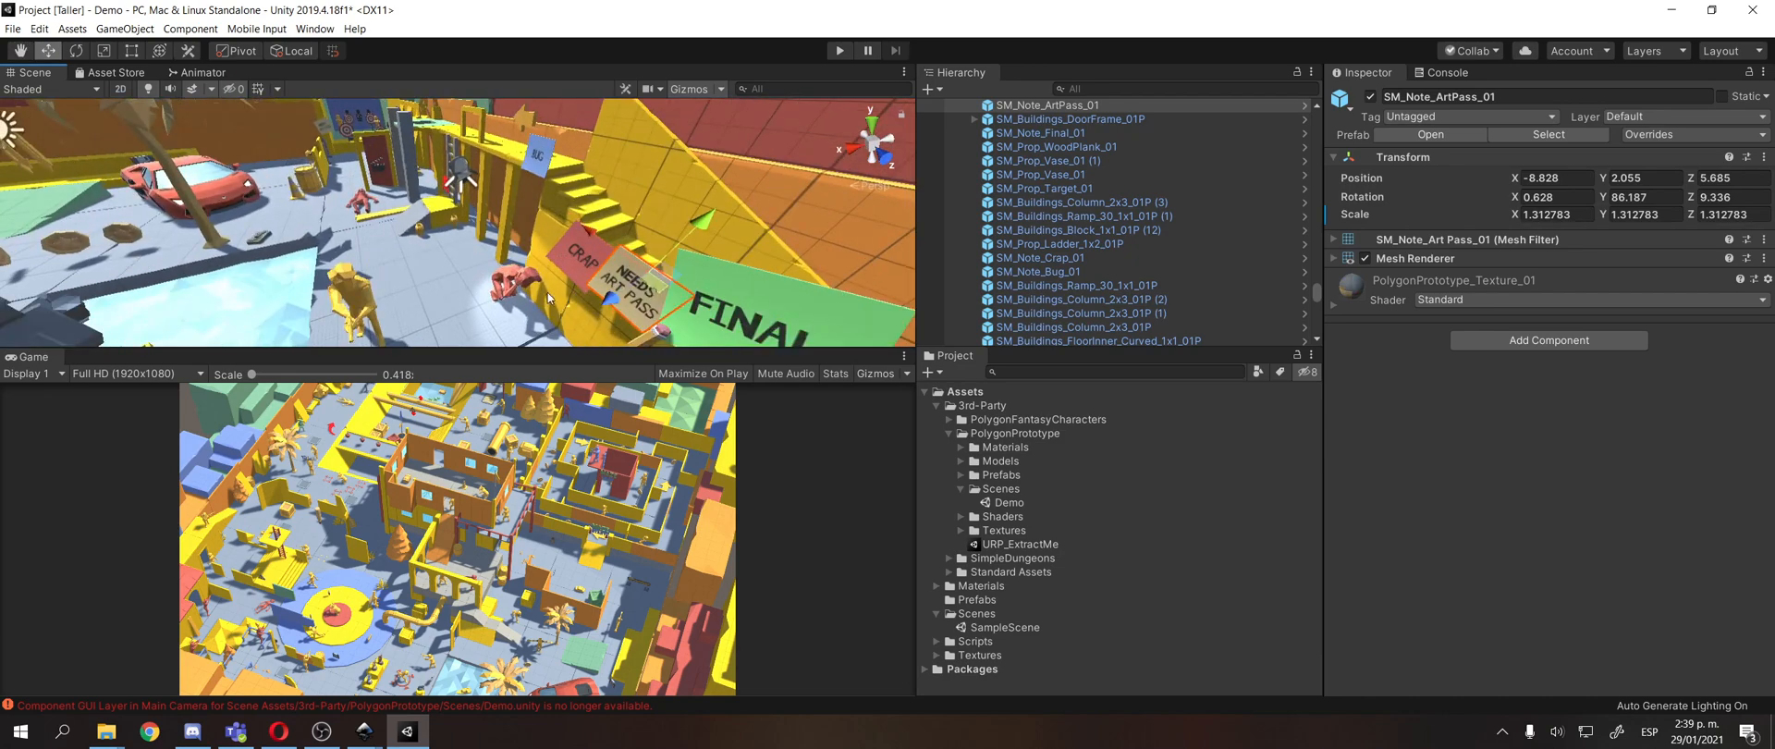
Select the NEEDS CODE PASS note in front of the pool and inspect it up close.
scroll(548, 298, "down", 3)
left_click_drag(547, 298, 334, 287)
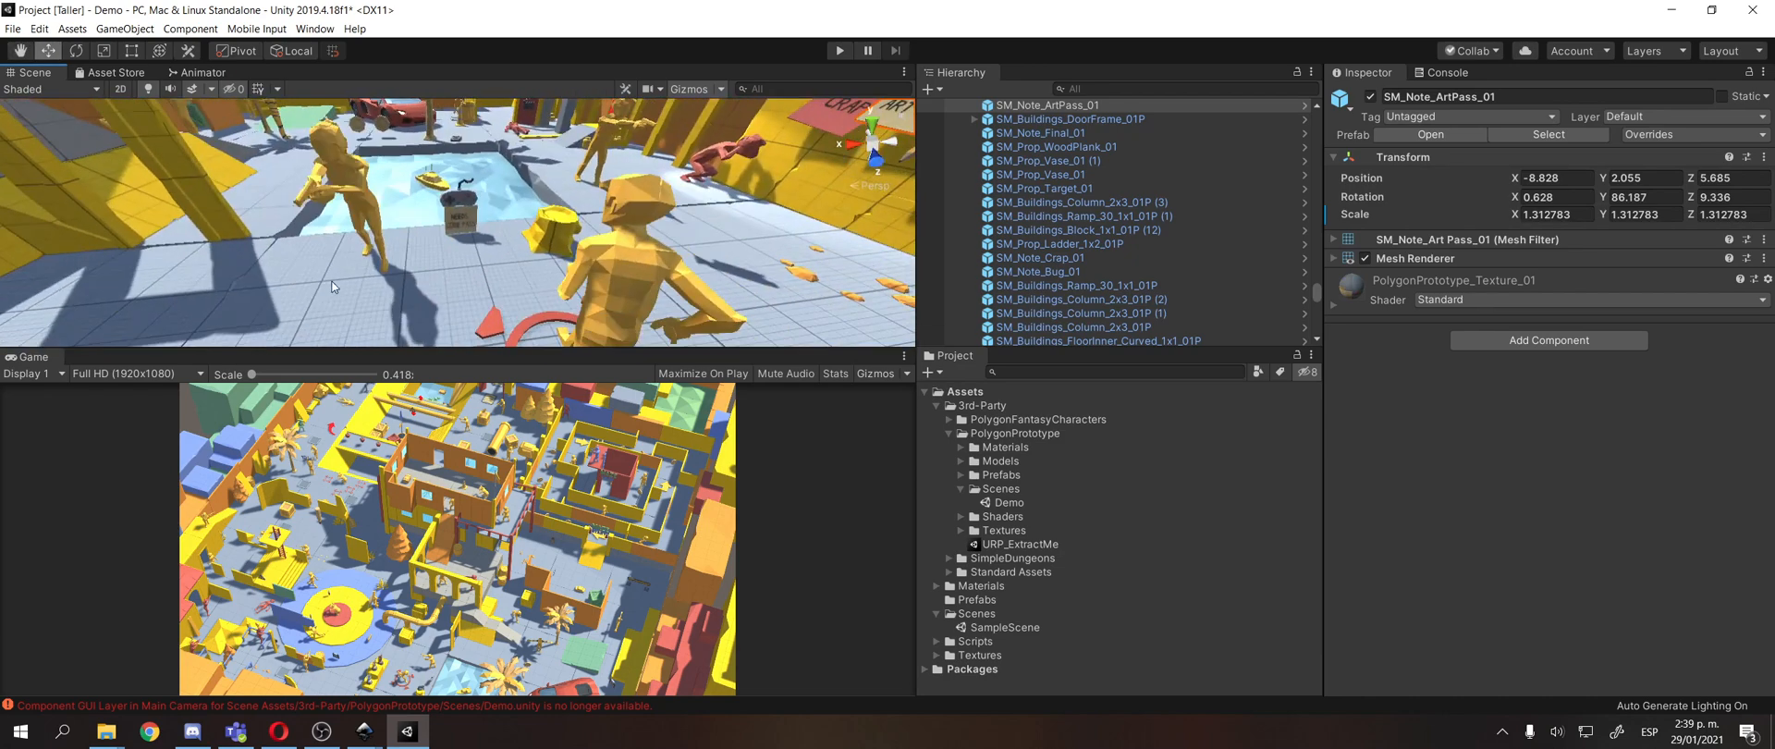
scroll(449, 238, "up", 4)
left_click(458, 231)
key("f")
scroll(466, 201, "down", 4)
left_click_drag(466, 202, 488, 213)
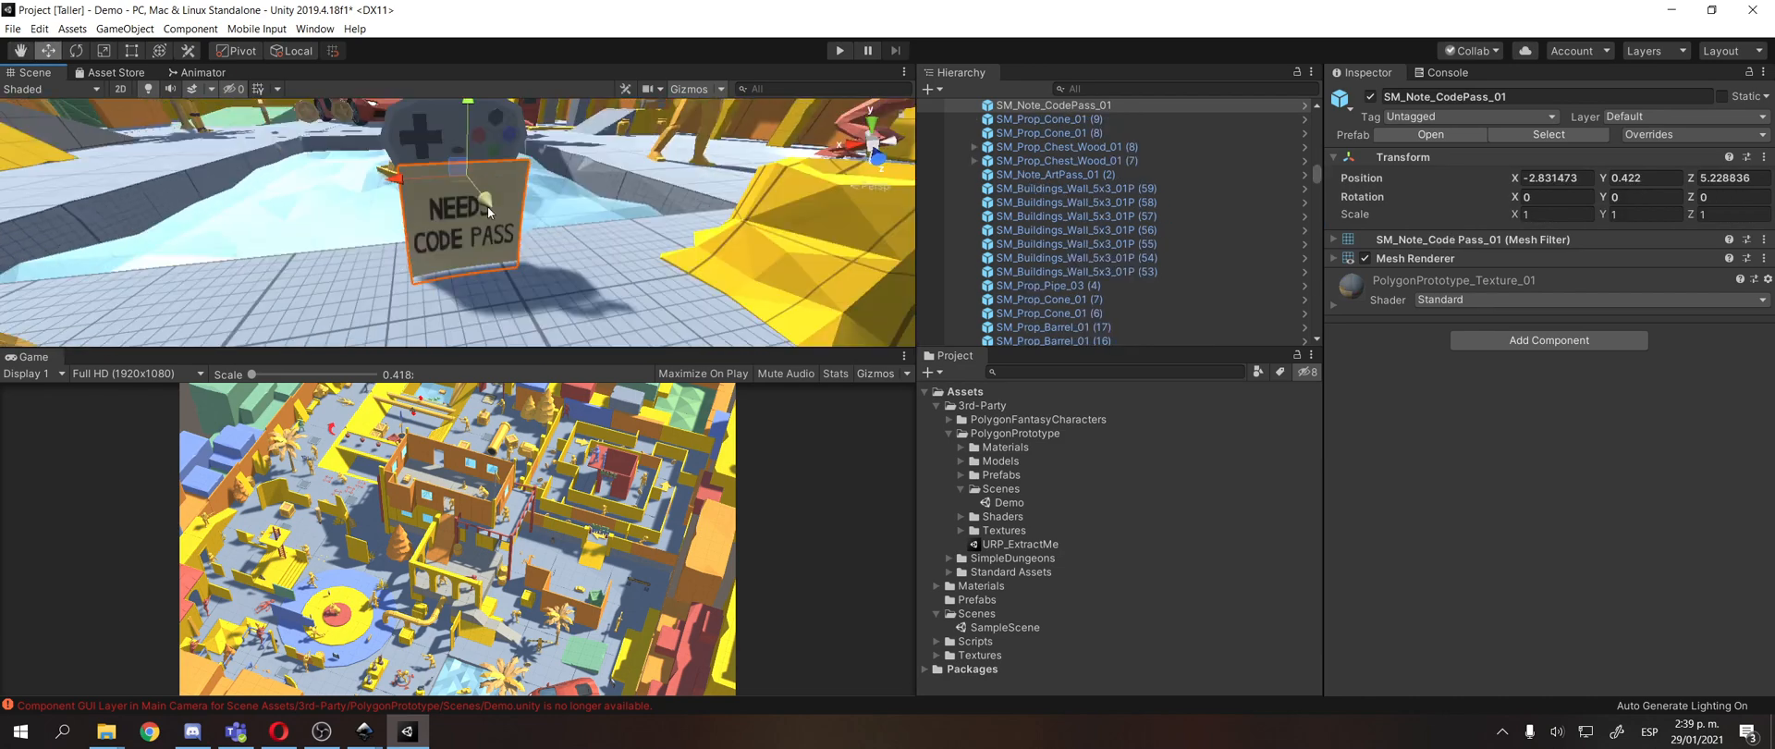
scroll(488, 219, "up", 3)
key("f")
scroll(446, 215, "down", 6)
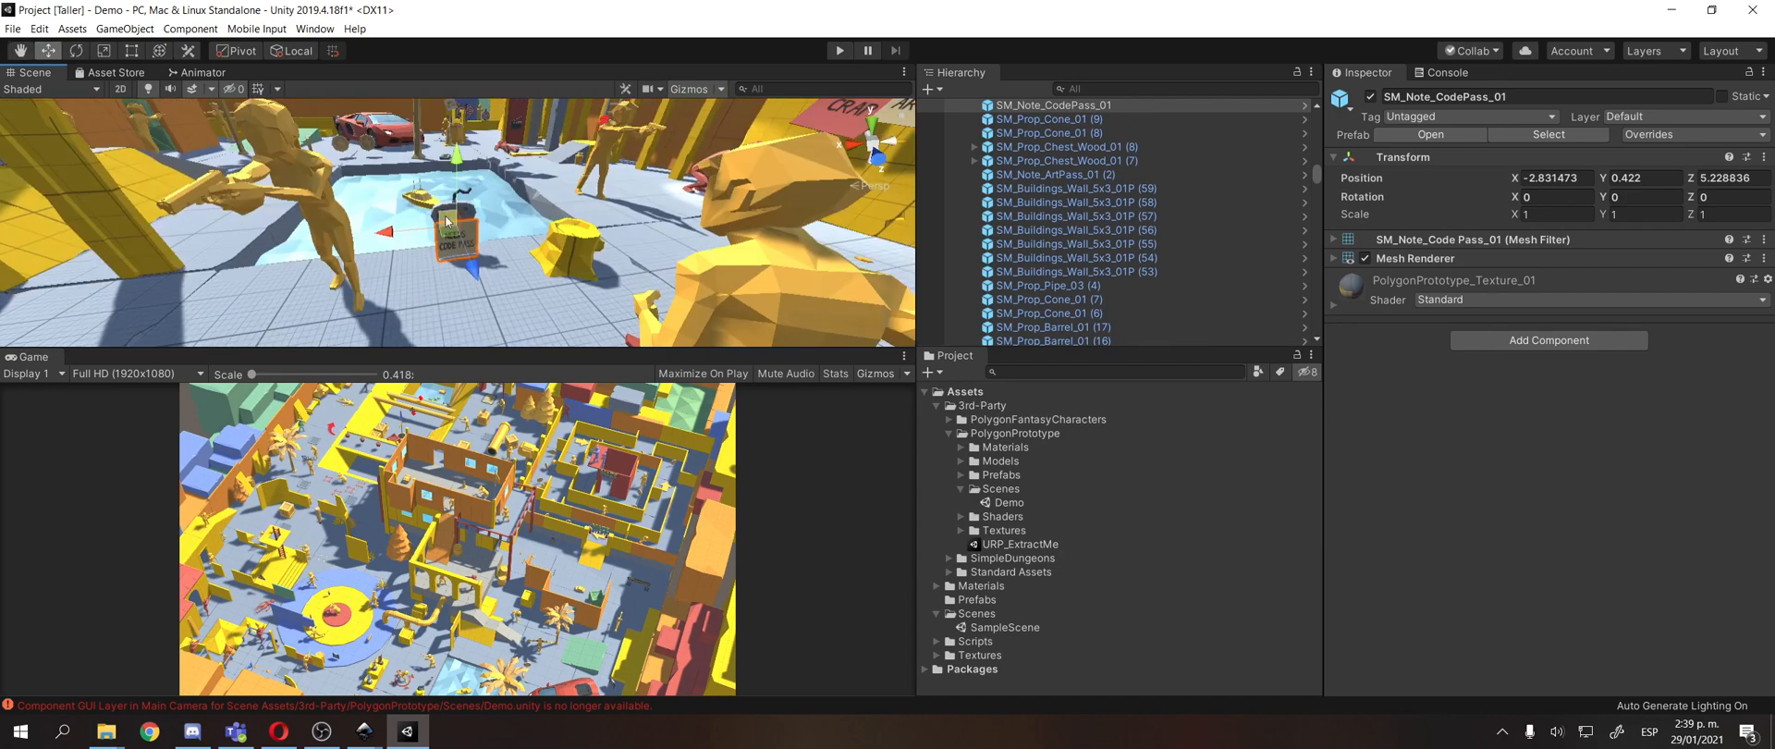
Examine the prototype level from several viewpoints, including the notes by the stairs and the film camera icon near the pool.
left_click_drag(458, 297, 572, 268)
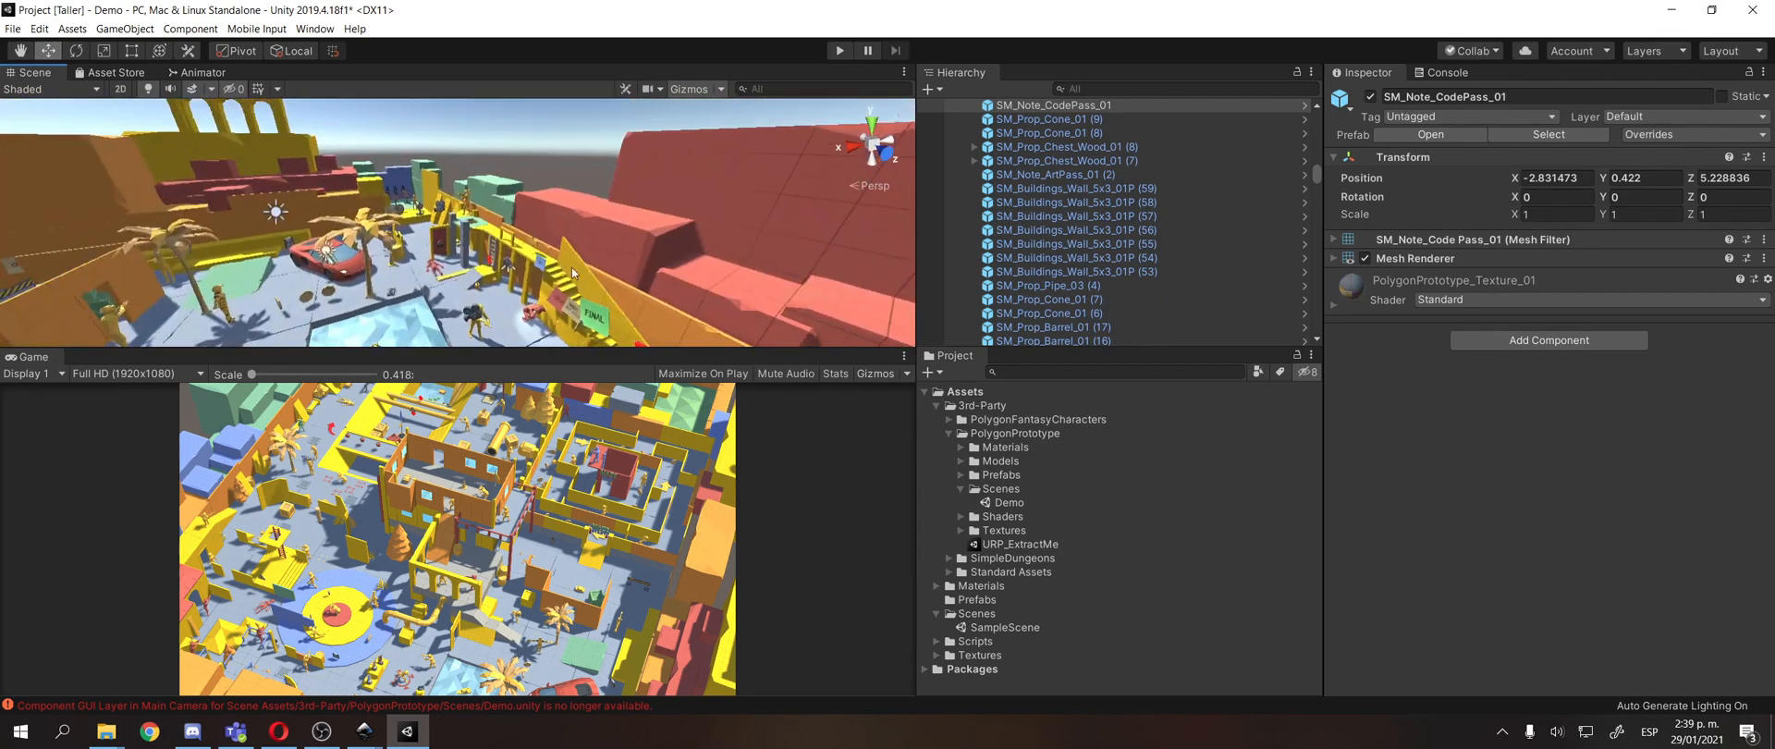
scroll(572, 267, "down", 3)
scroll(575, 264, "up", 5)
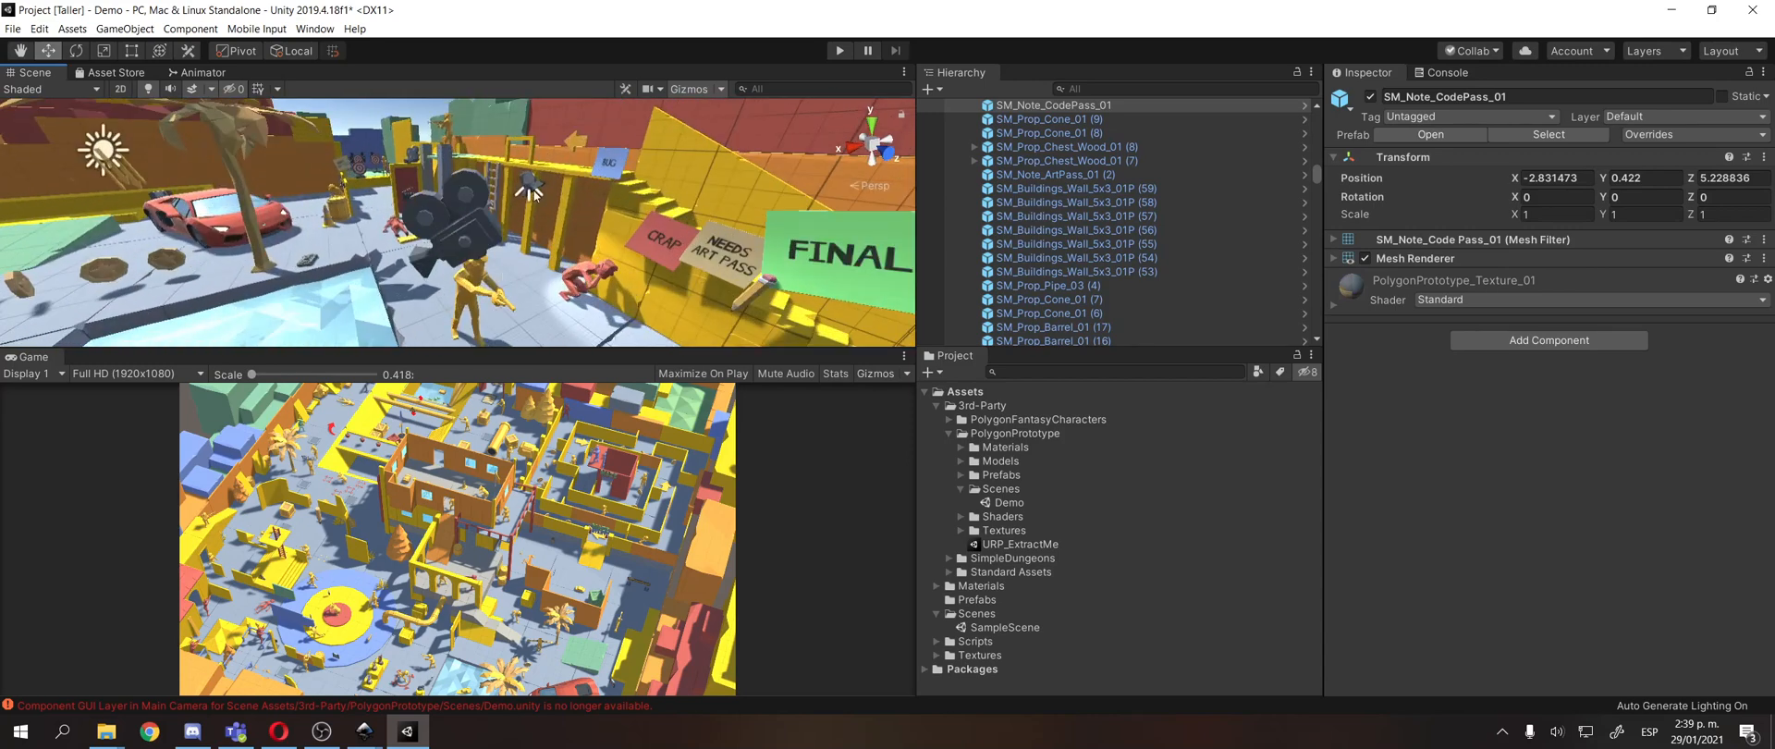
scroll(521, 259, "up", 3)
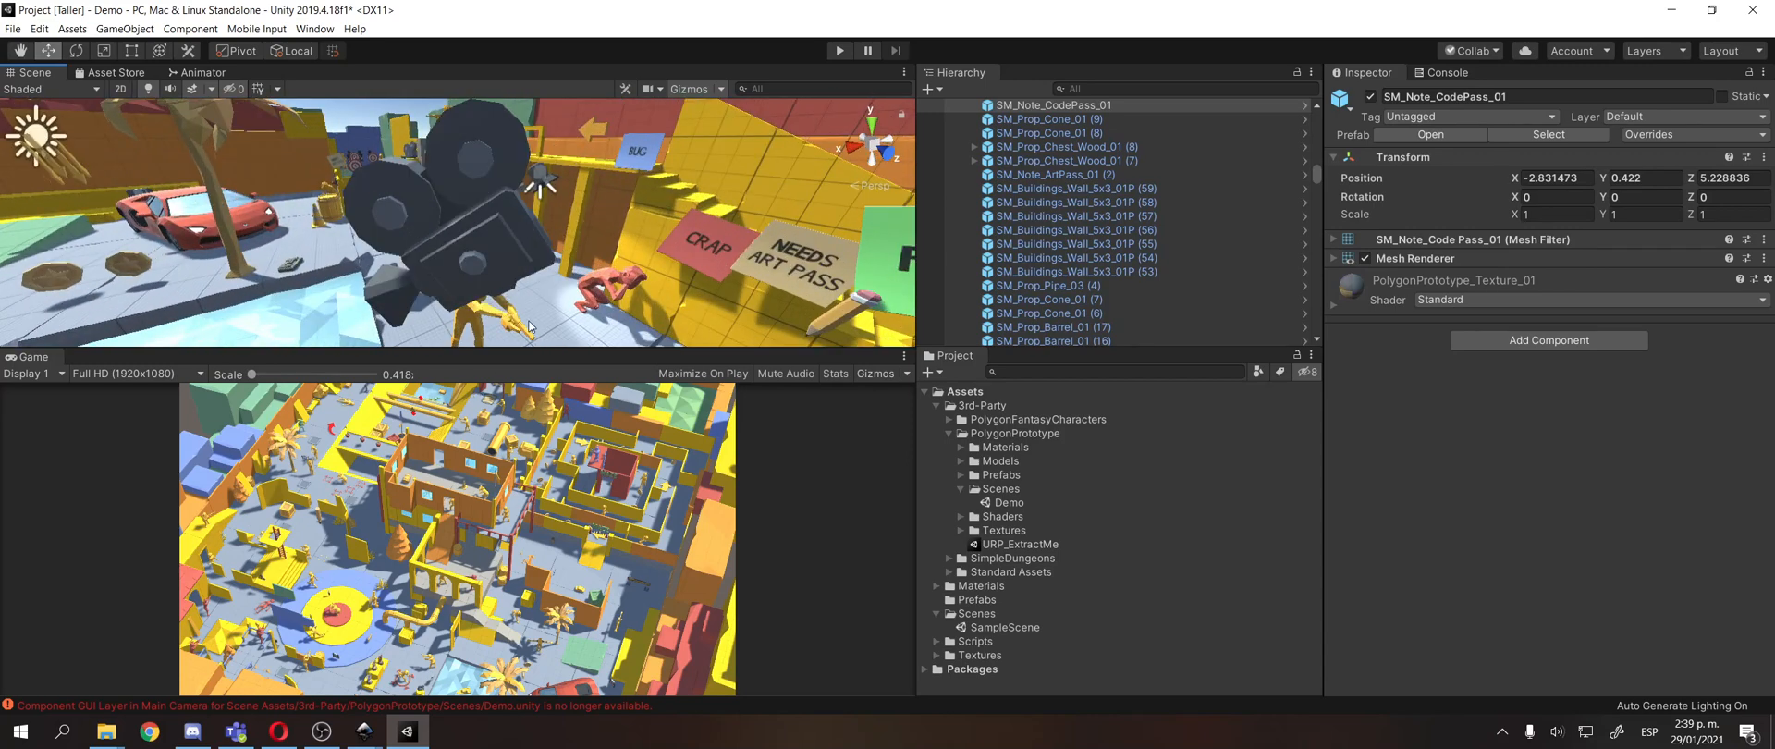
left_click(530, 244)
left_click_drag(529, 244, 523, 283)
scroll(439, 269, "down", 4)
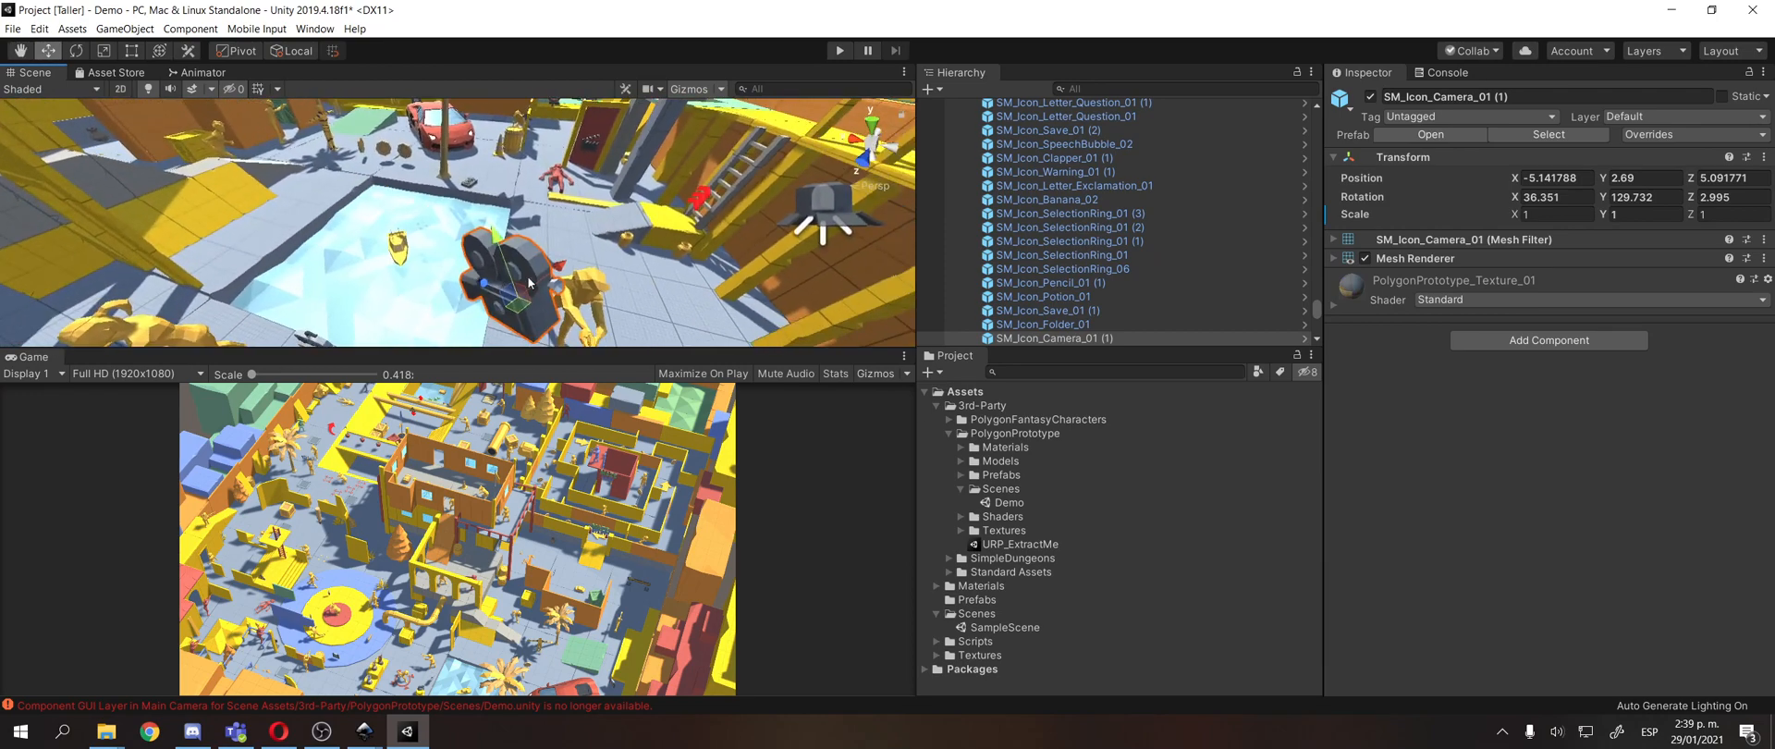
scroll(560, 274, "down", 5)
left_click_drag(612, 254, 689, 159)
scroll(539, 186, "down", 6)
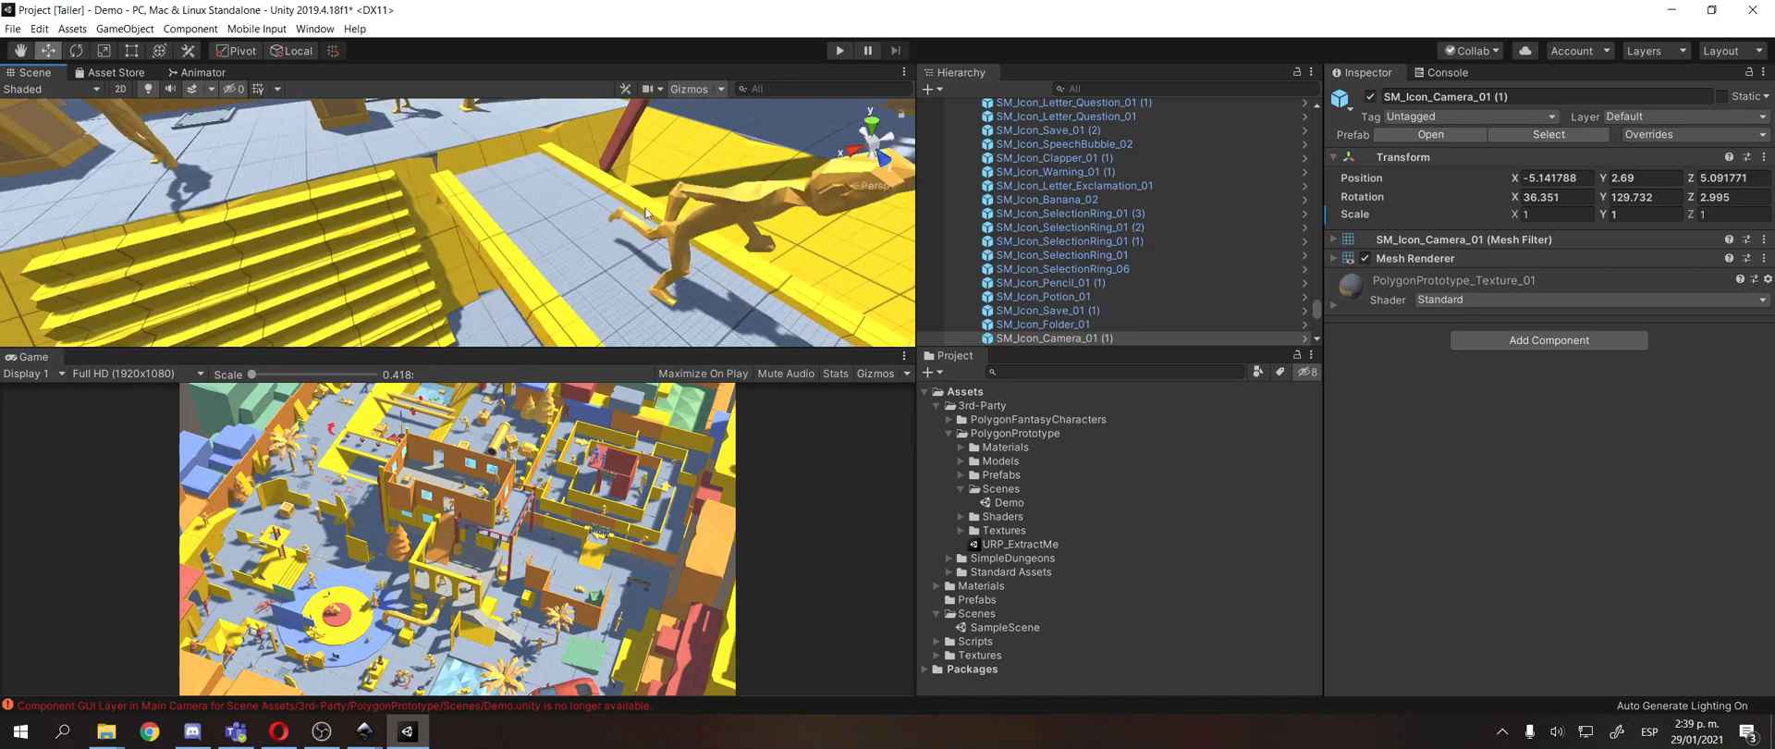
scroll(549, 165, "down", 5)
left_click_drag(550, 165, 416, 264)
Select the PolygonPrototype folder in the project assets and browse the Escritorio folder in File Explorer.
left_click(1021, 434)
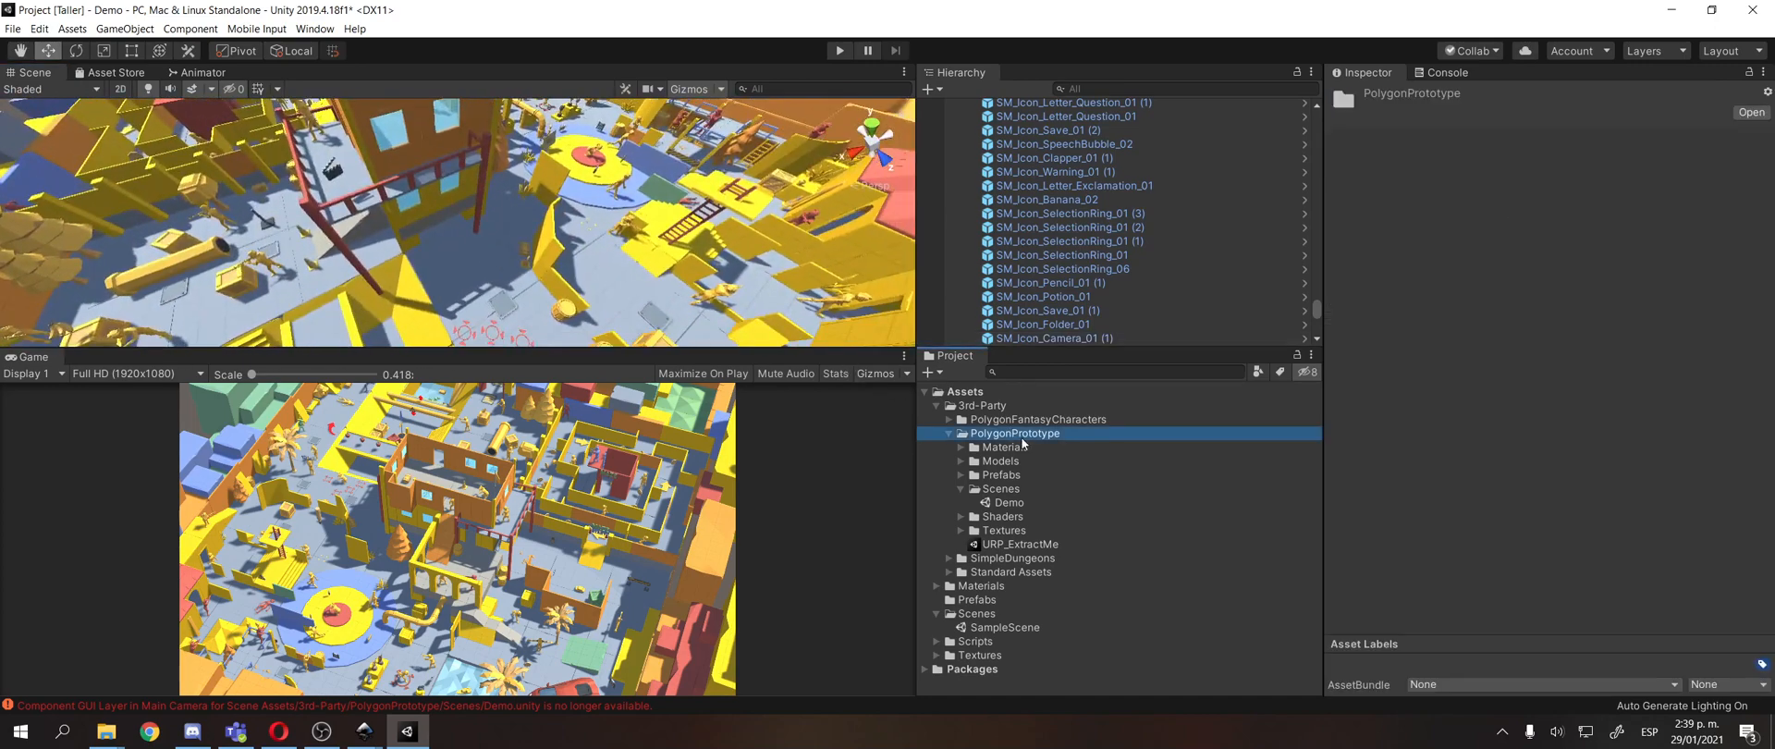
mouse_move(100, 740)
left_click(239, 666)
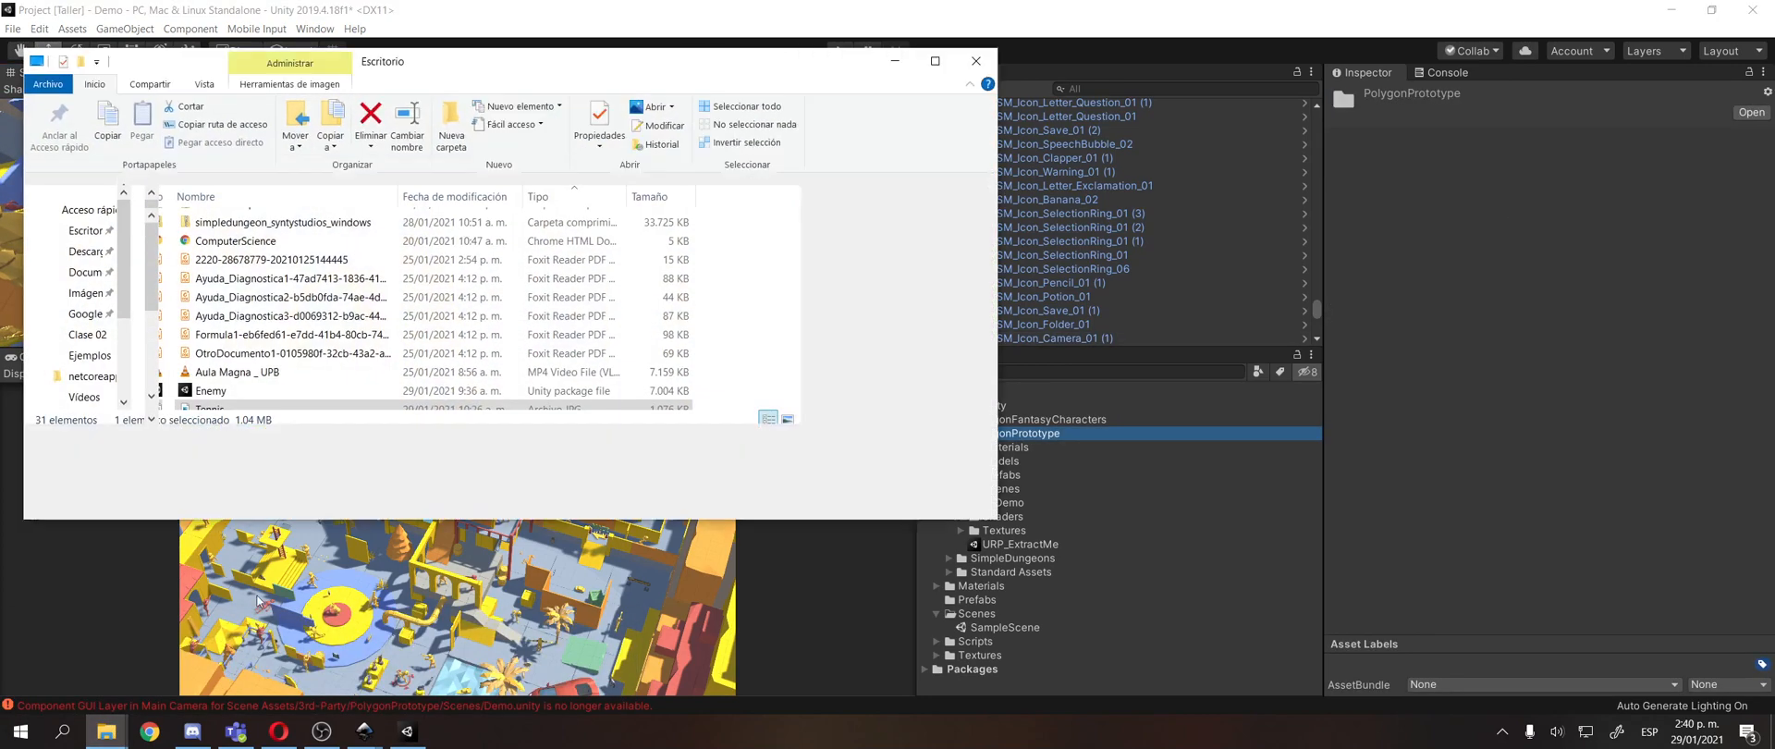
scroll(298, 384, "up", 1)
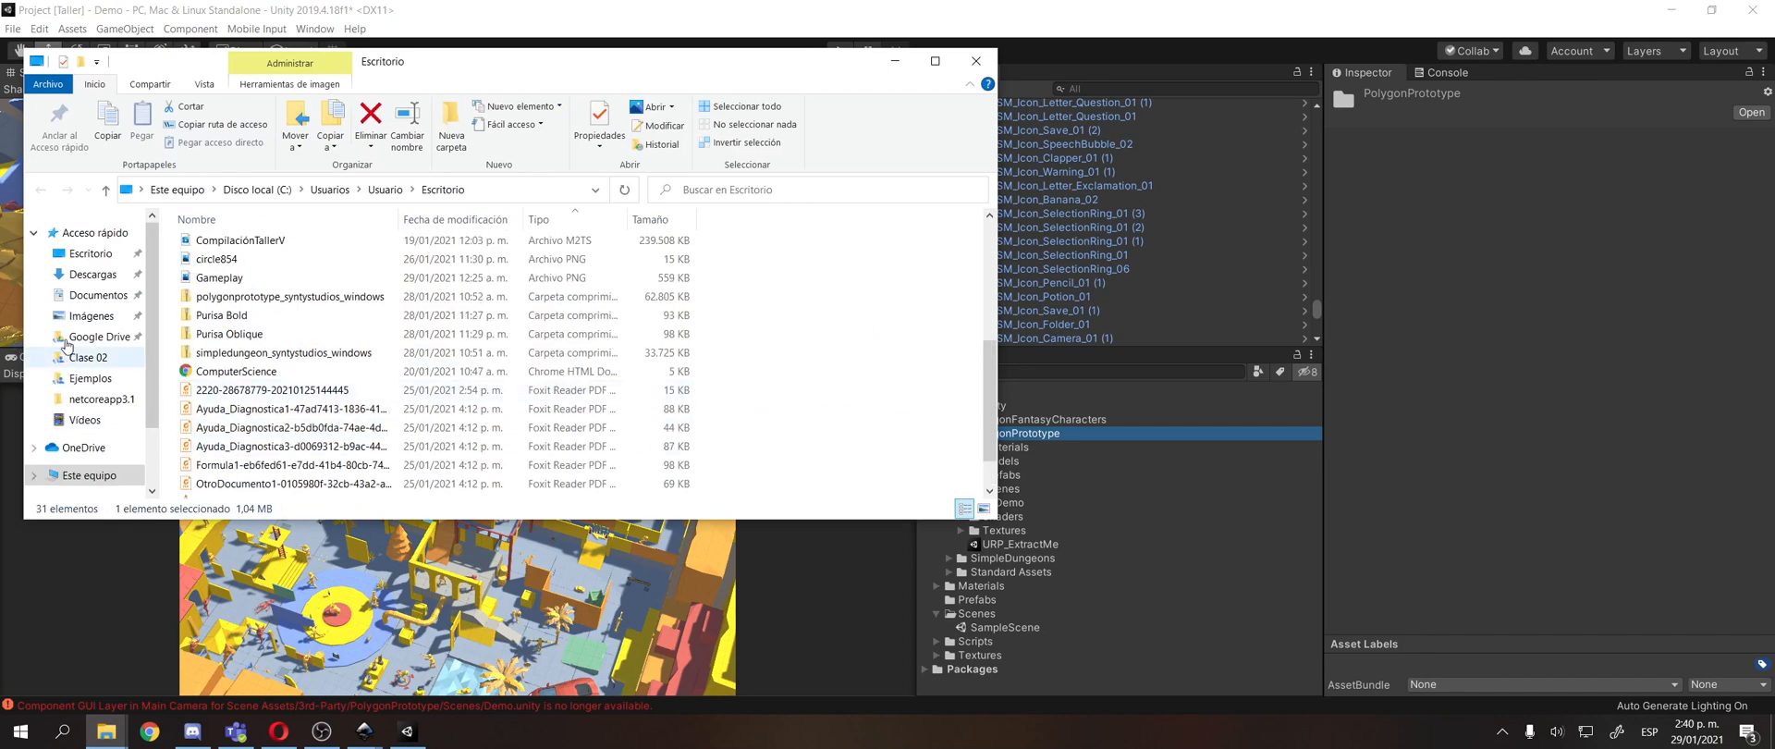
left_click(91, 262)
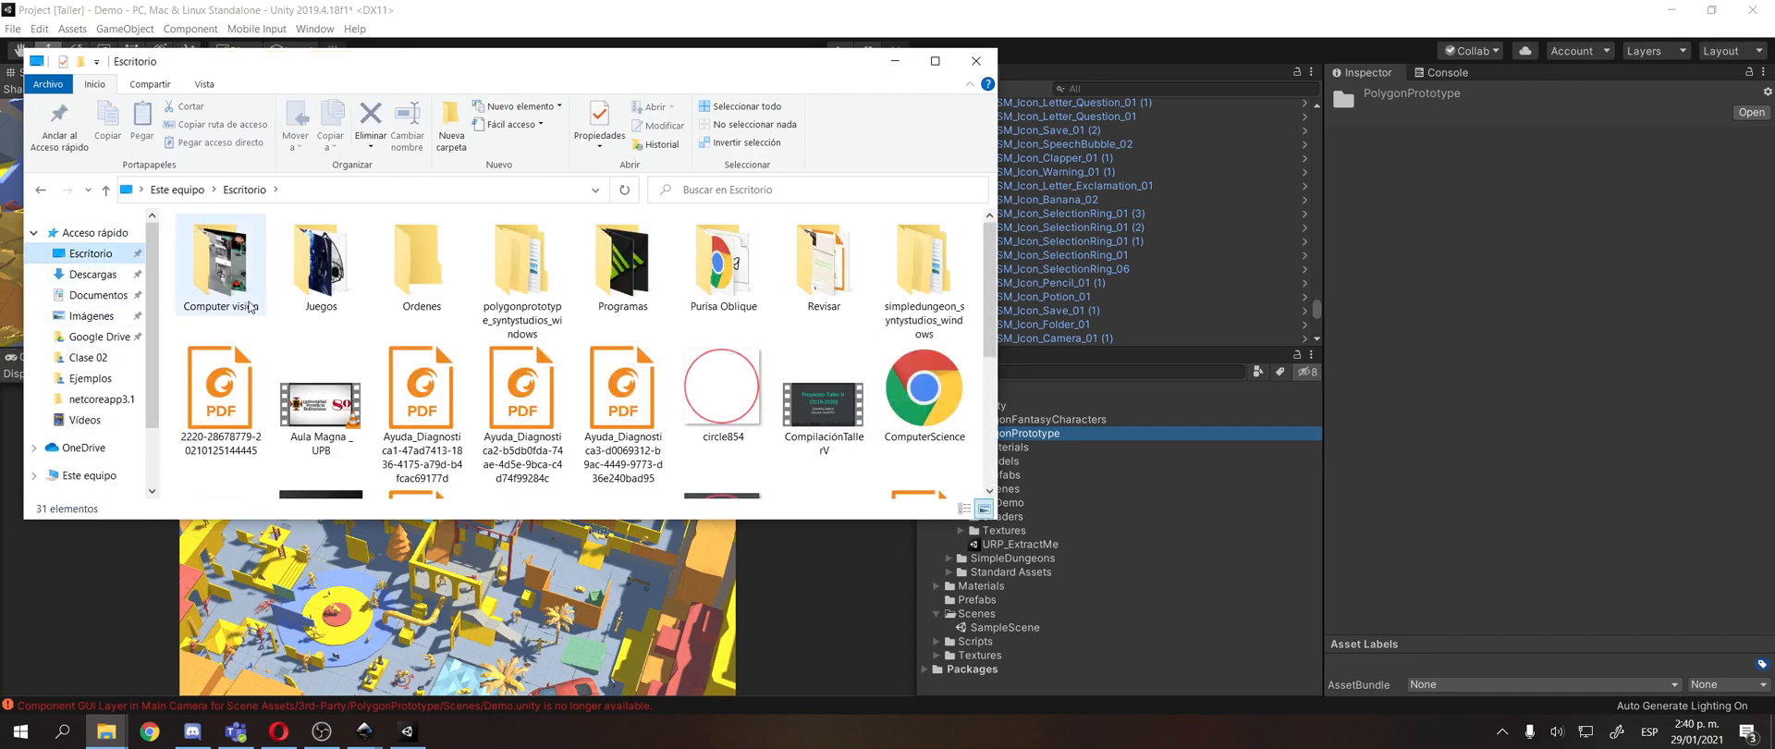
scroll(555, 444, "down", 3)
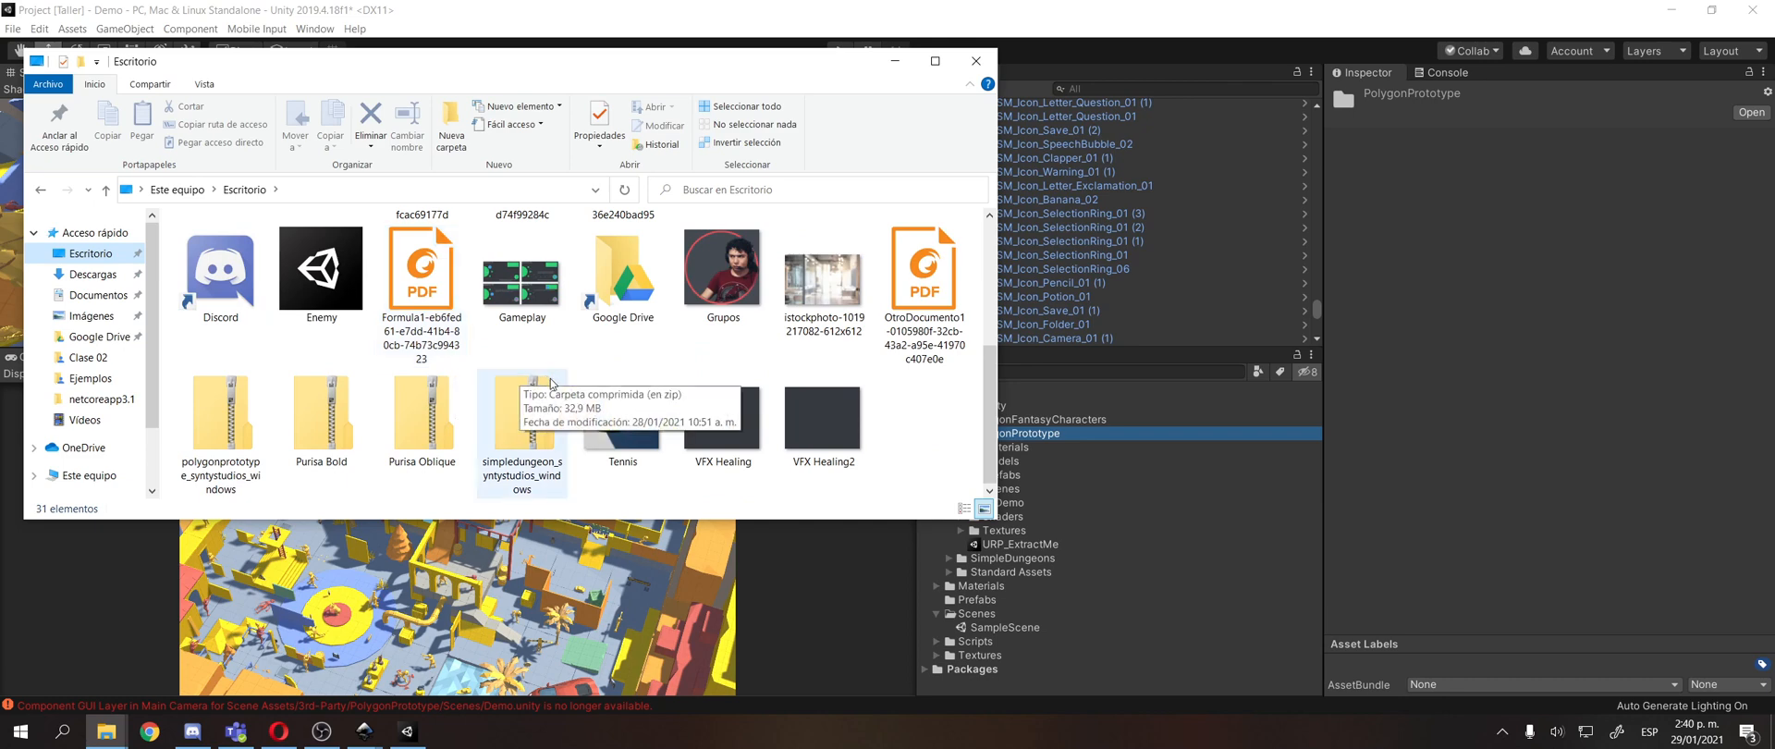
Open the extracted polygonprototype_syntystudios_windows folder and select the POLYGON_Prototype Unity package inside POLYGON_Prototype_SyntyStudios.
left_click(242, 438)
scroll(242, 438, "up", 3)
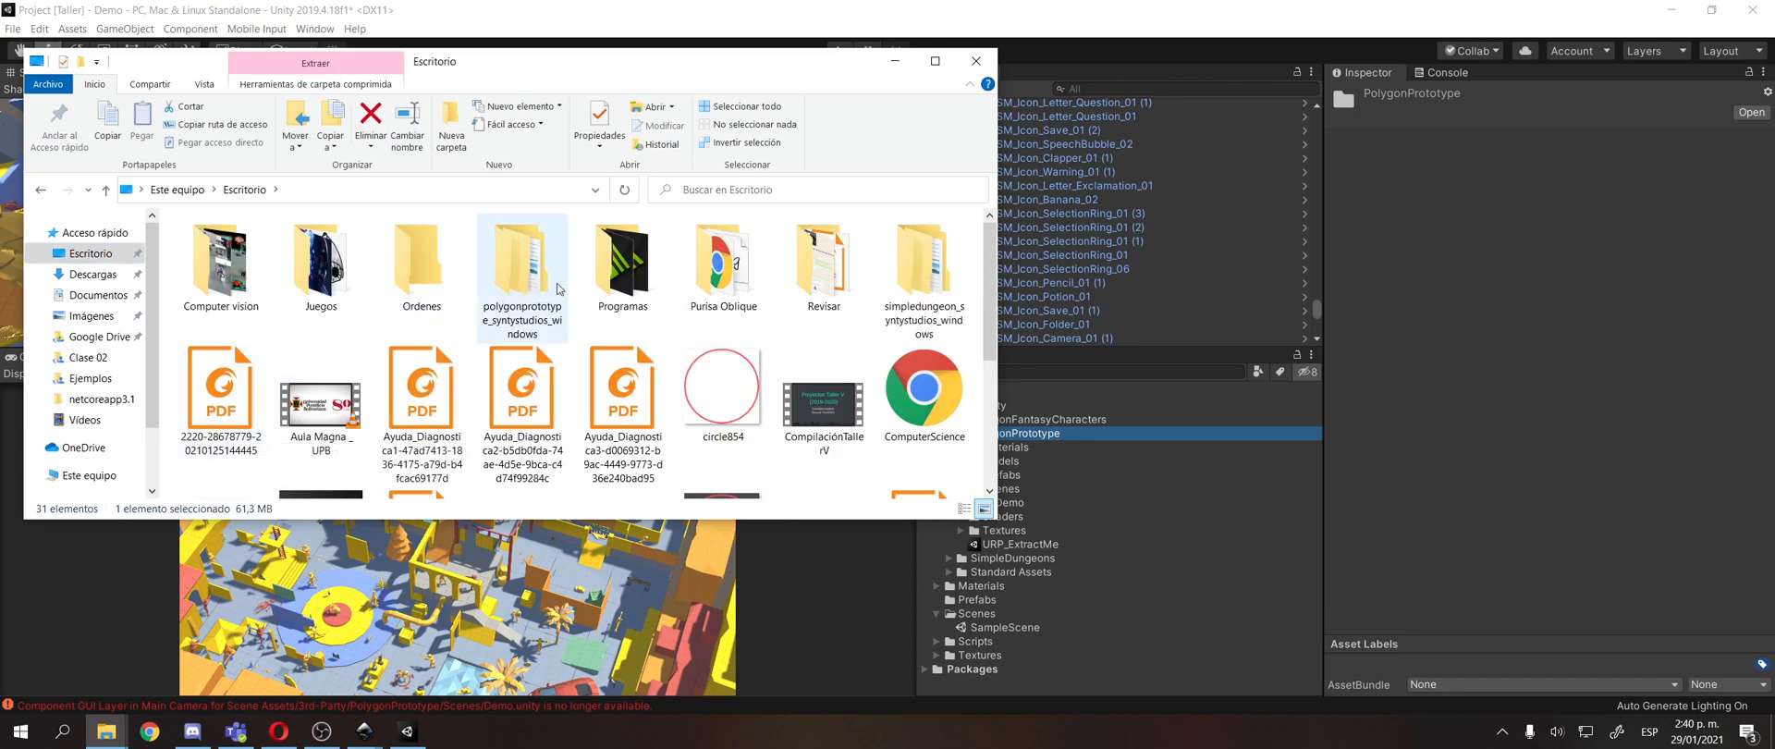
double_click(519, 335)
double_click(239, 253)
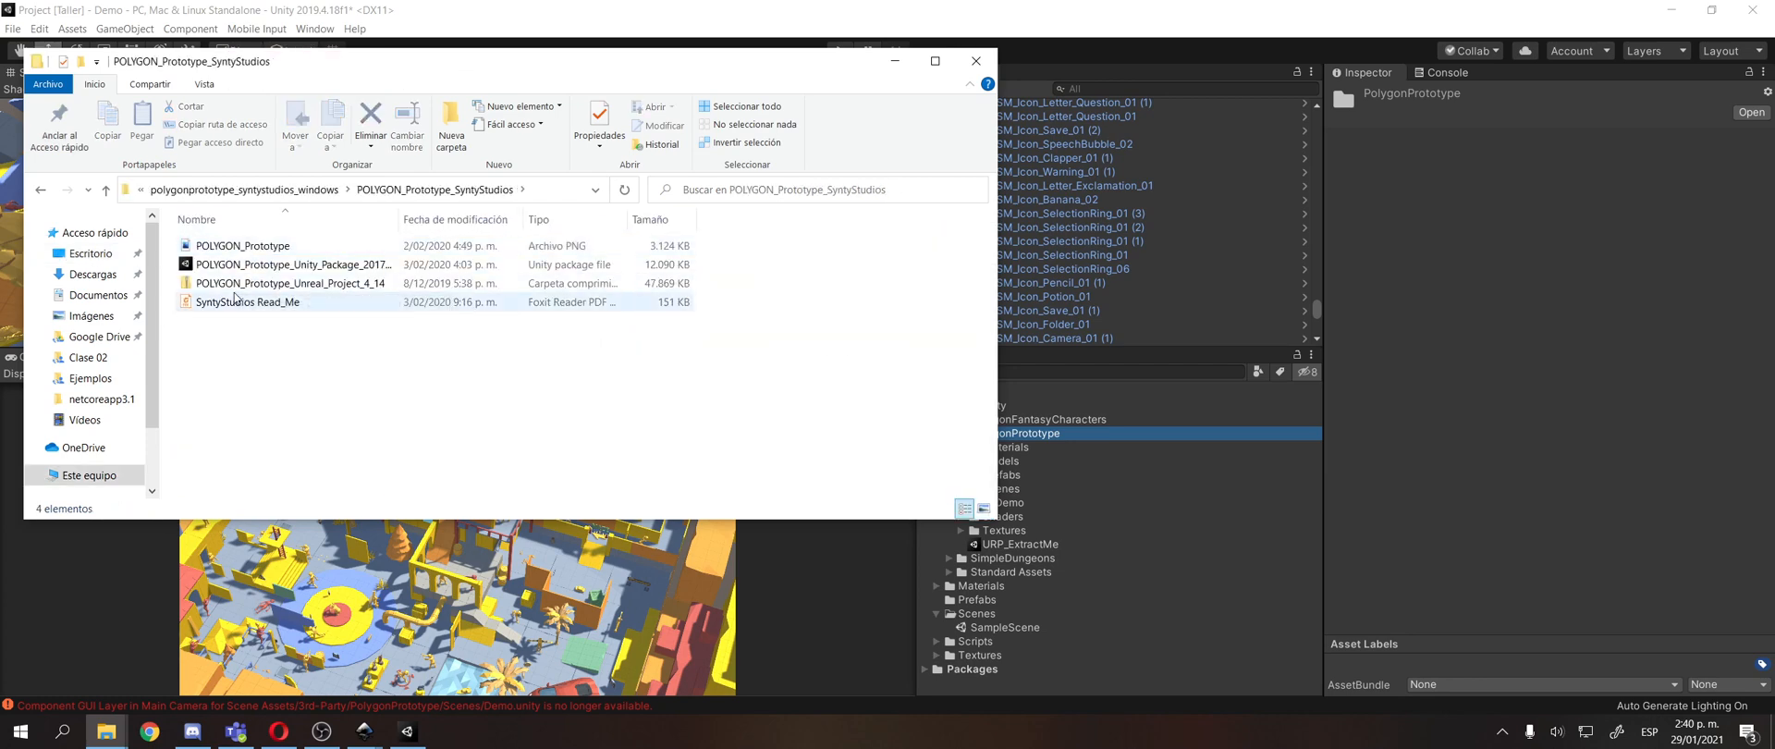
left_click(270, 266)
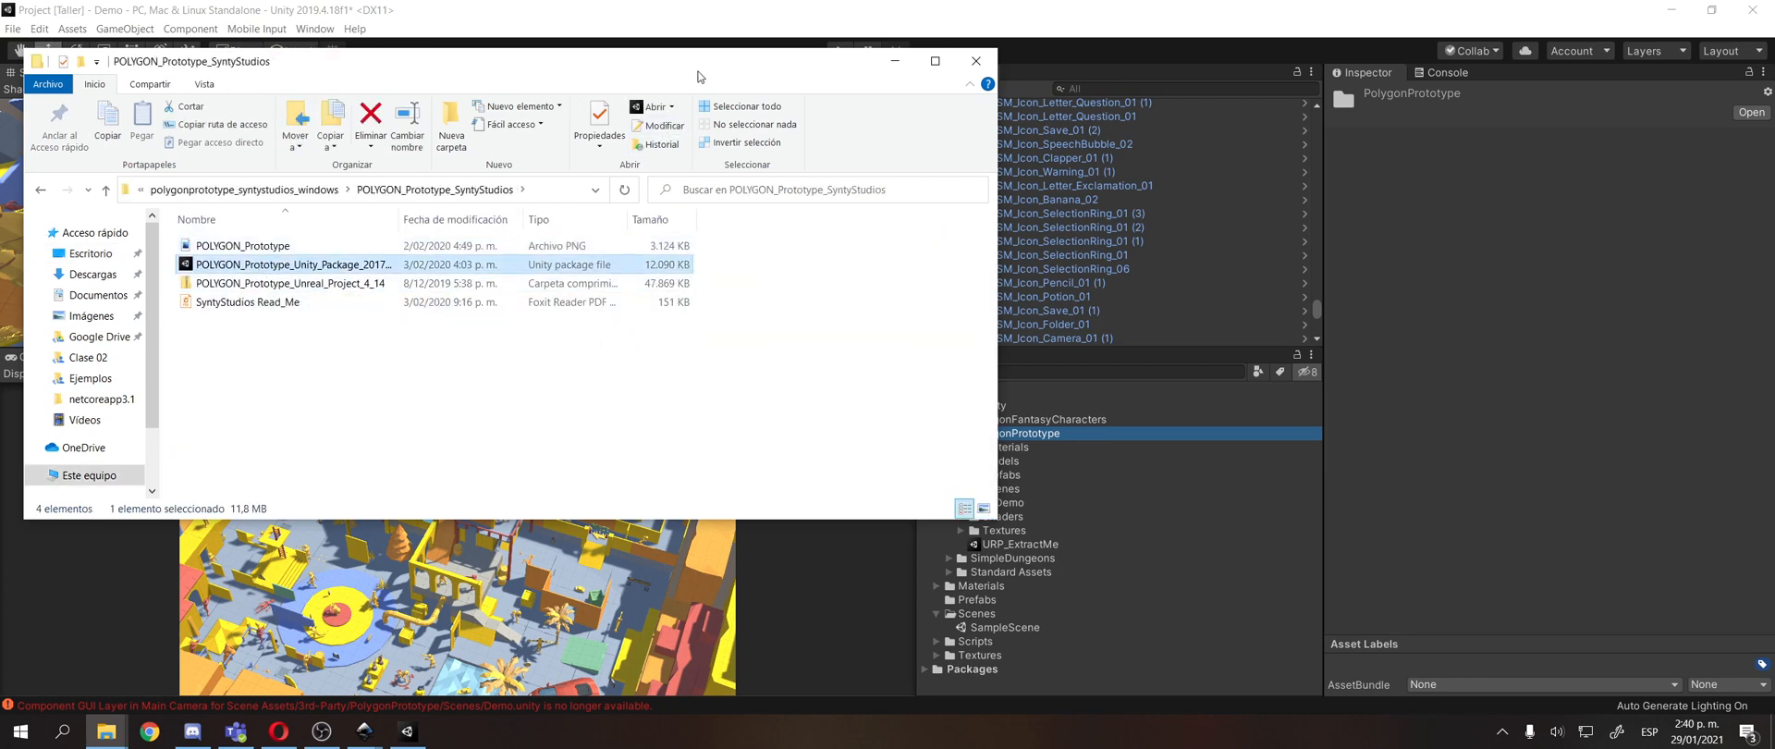
Narrow the File Explorer window and try to import the POLYGON_Prototype Unity package into the project's Assets folder.
double_click(700, 76)
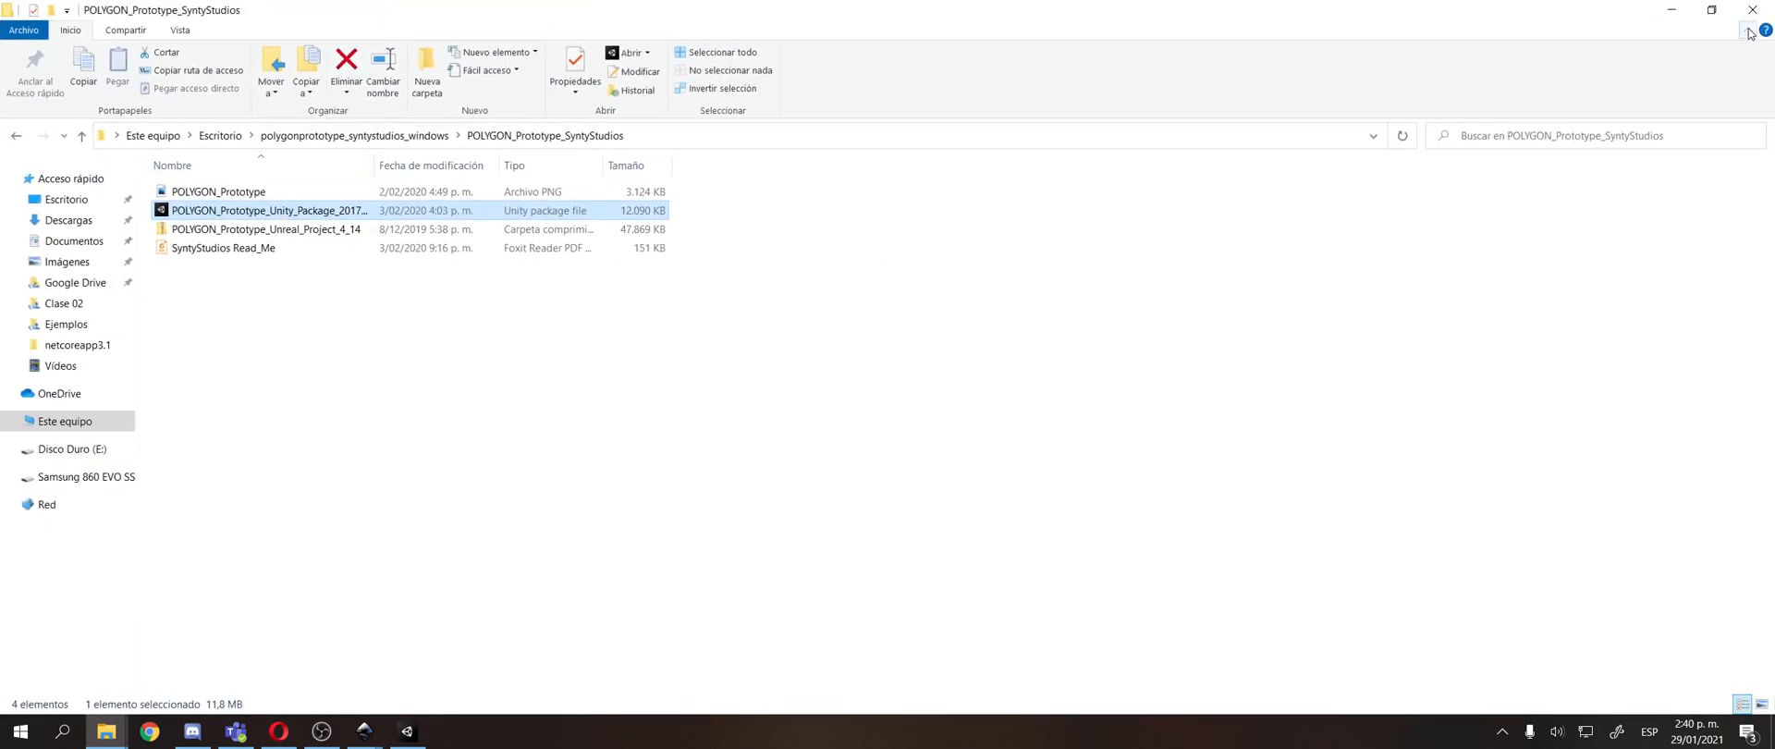
left_click(1711, 9)
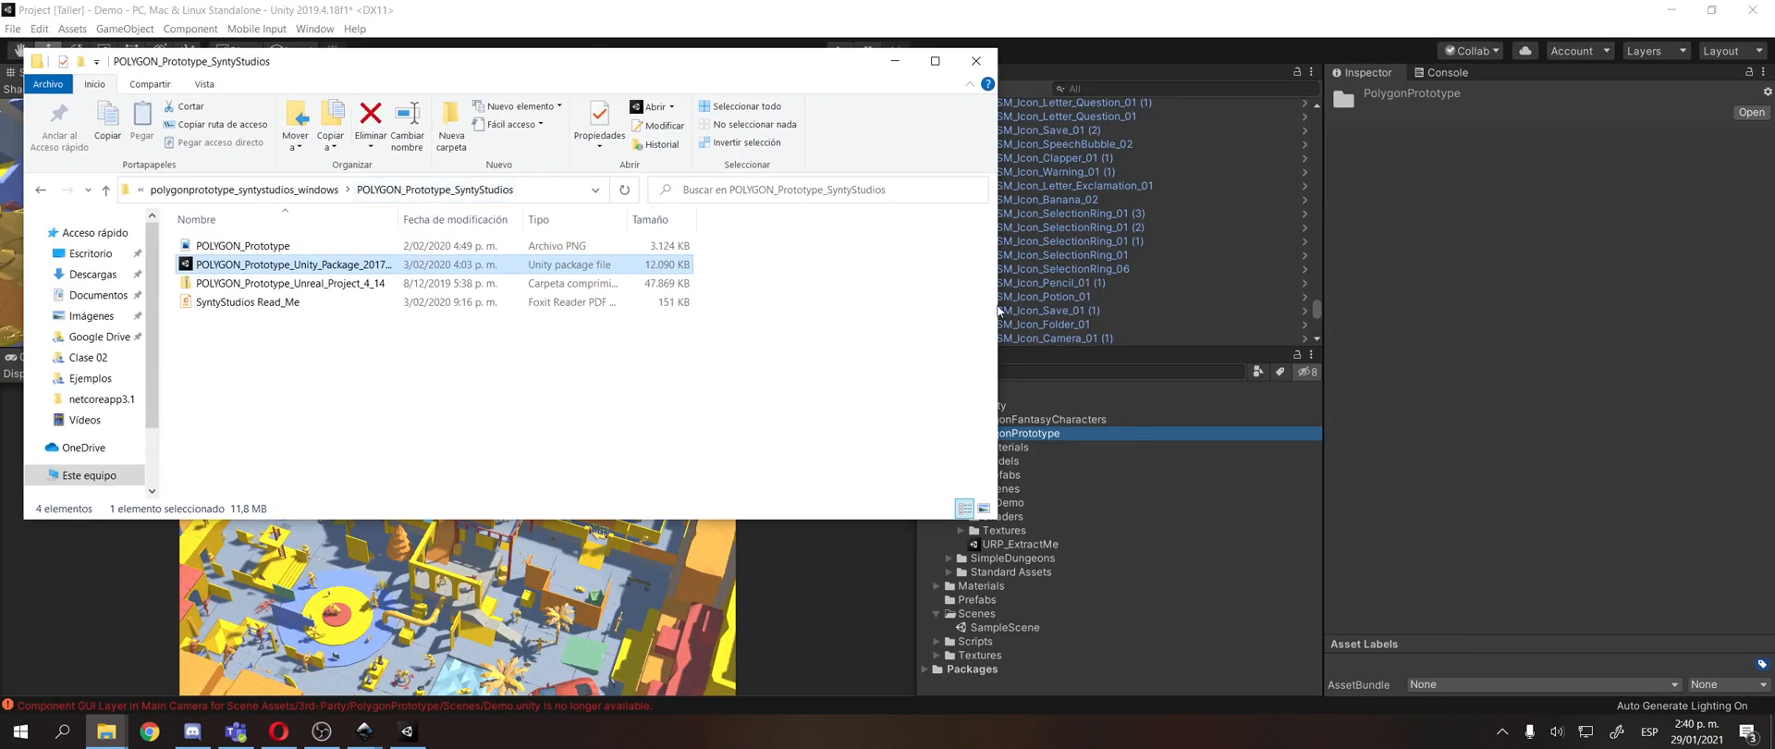
left_click_drag(998, 312, 667, 312)
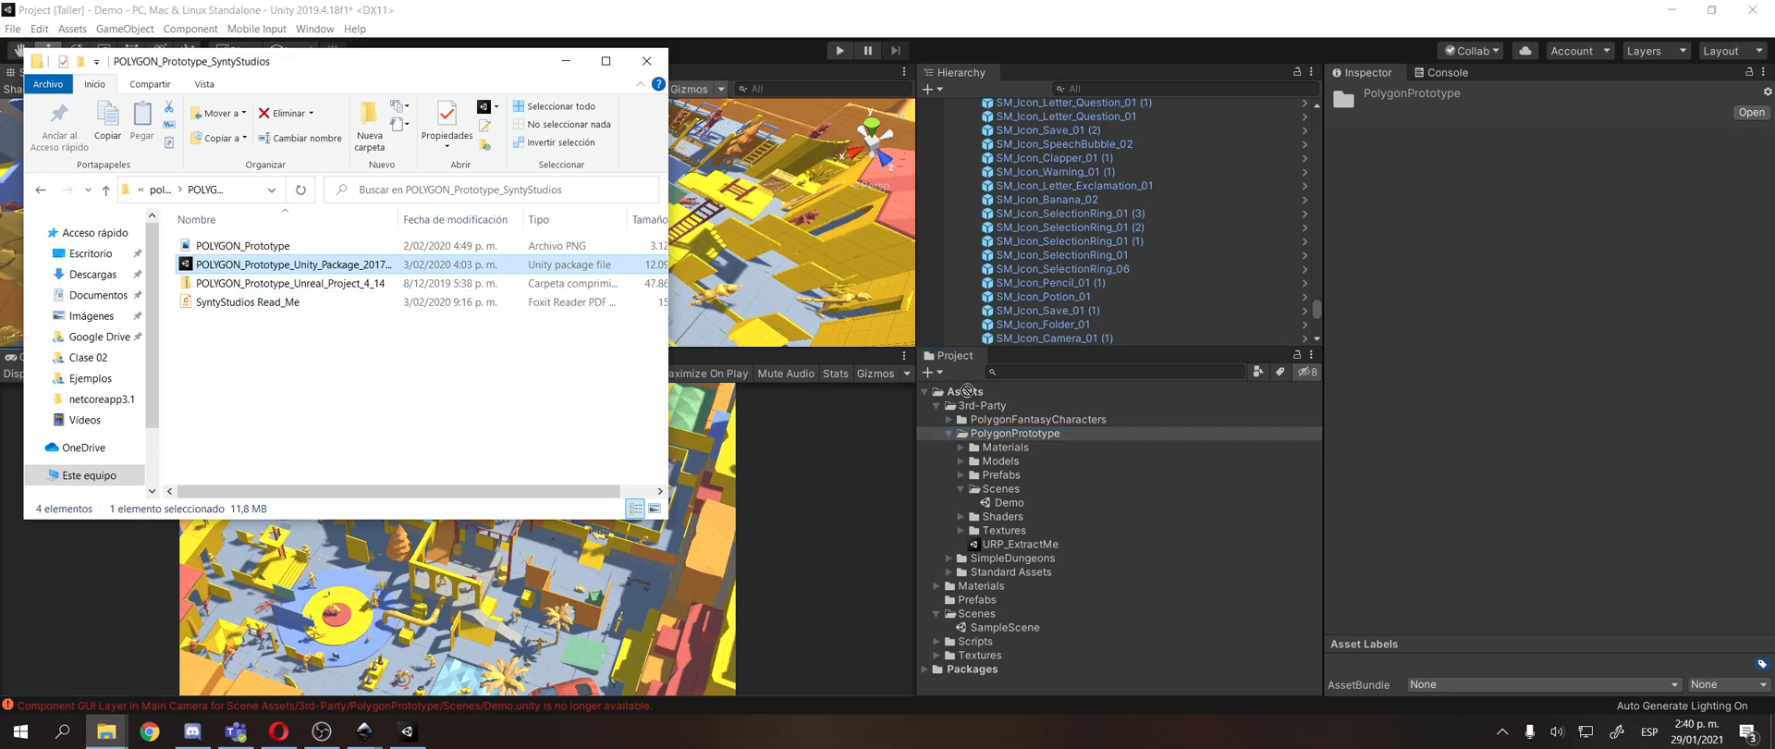
left_click_drag(967, 391, 992, 393)
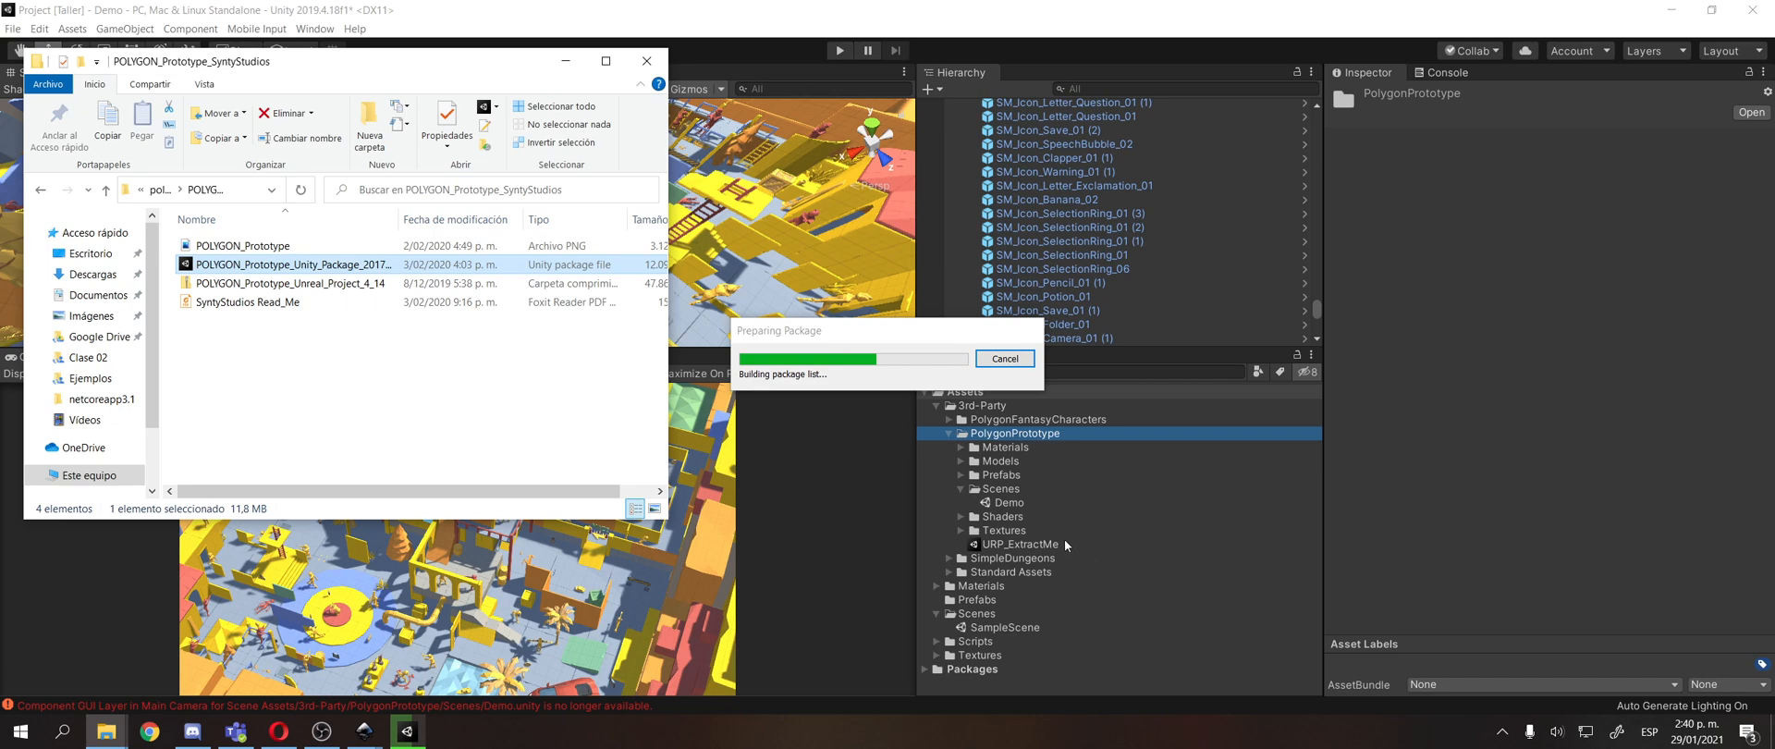
left_click(948, 354)
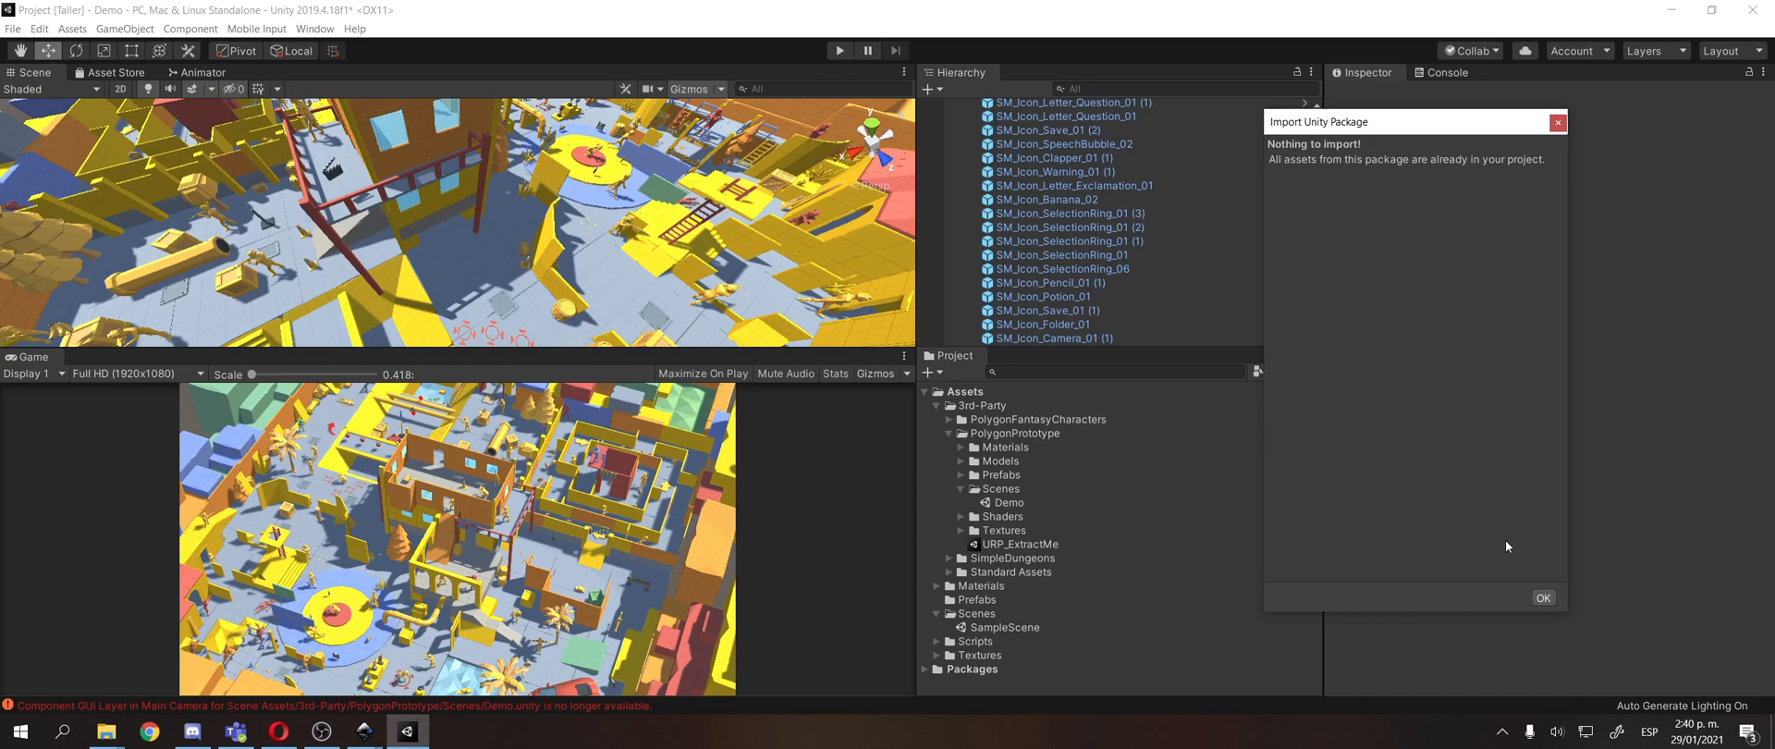
left_click(1544, 599)
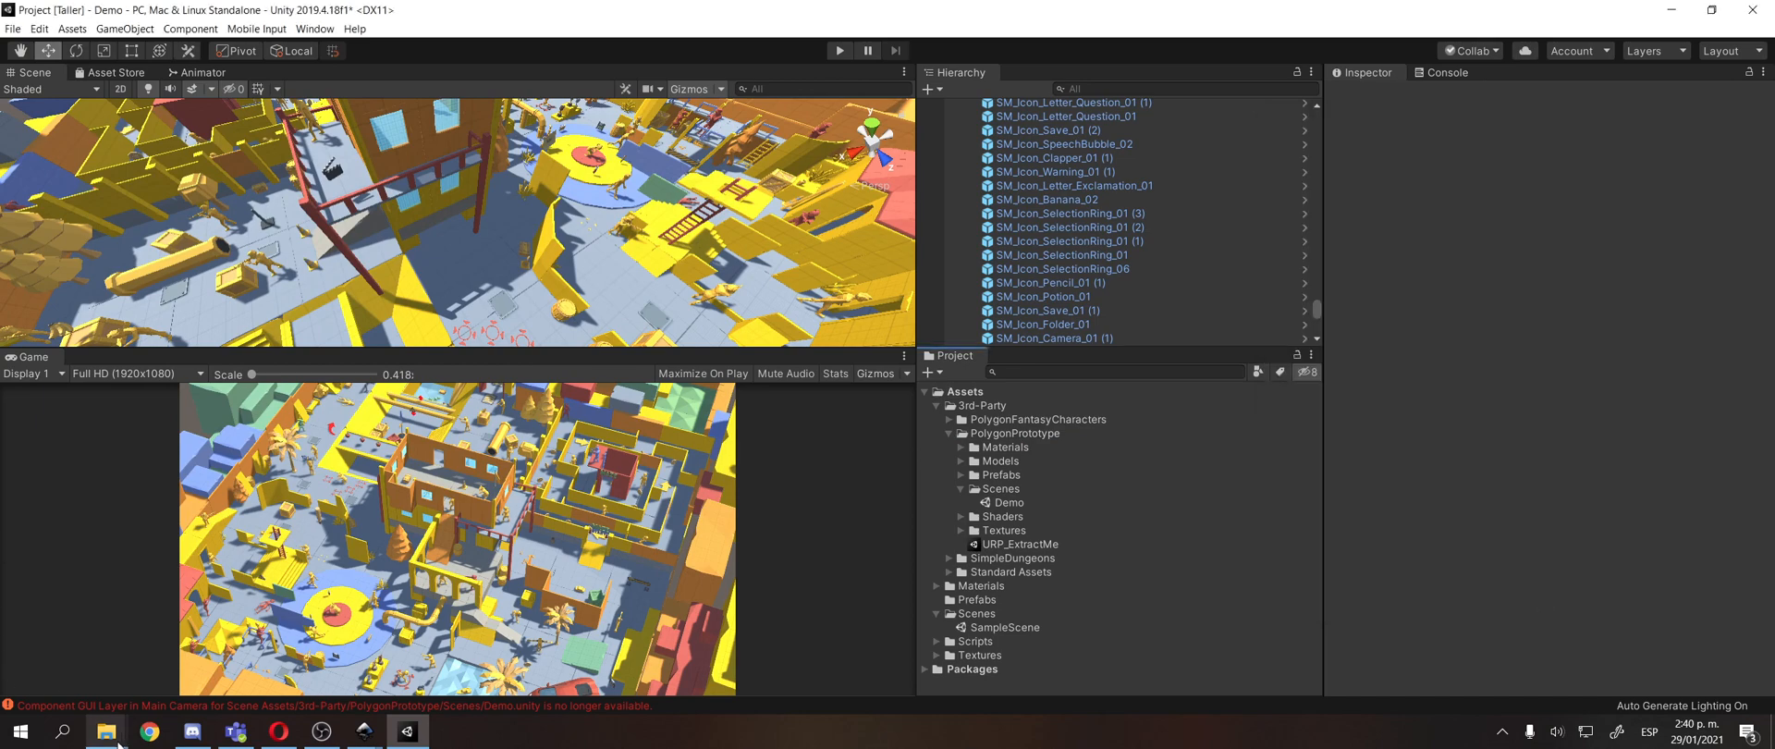
Bring back the POLYGON_Prototype_SyntyStudios folder window and open the local Google Drive folder beside it.
mouse_move(115, 738)
left_click(216, 666)
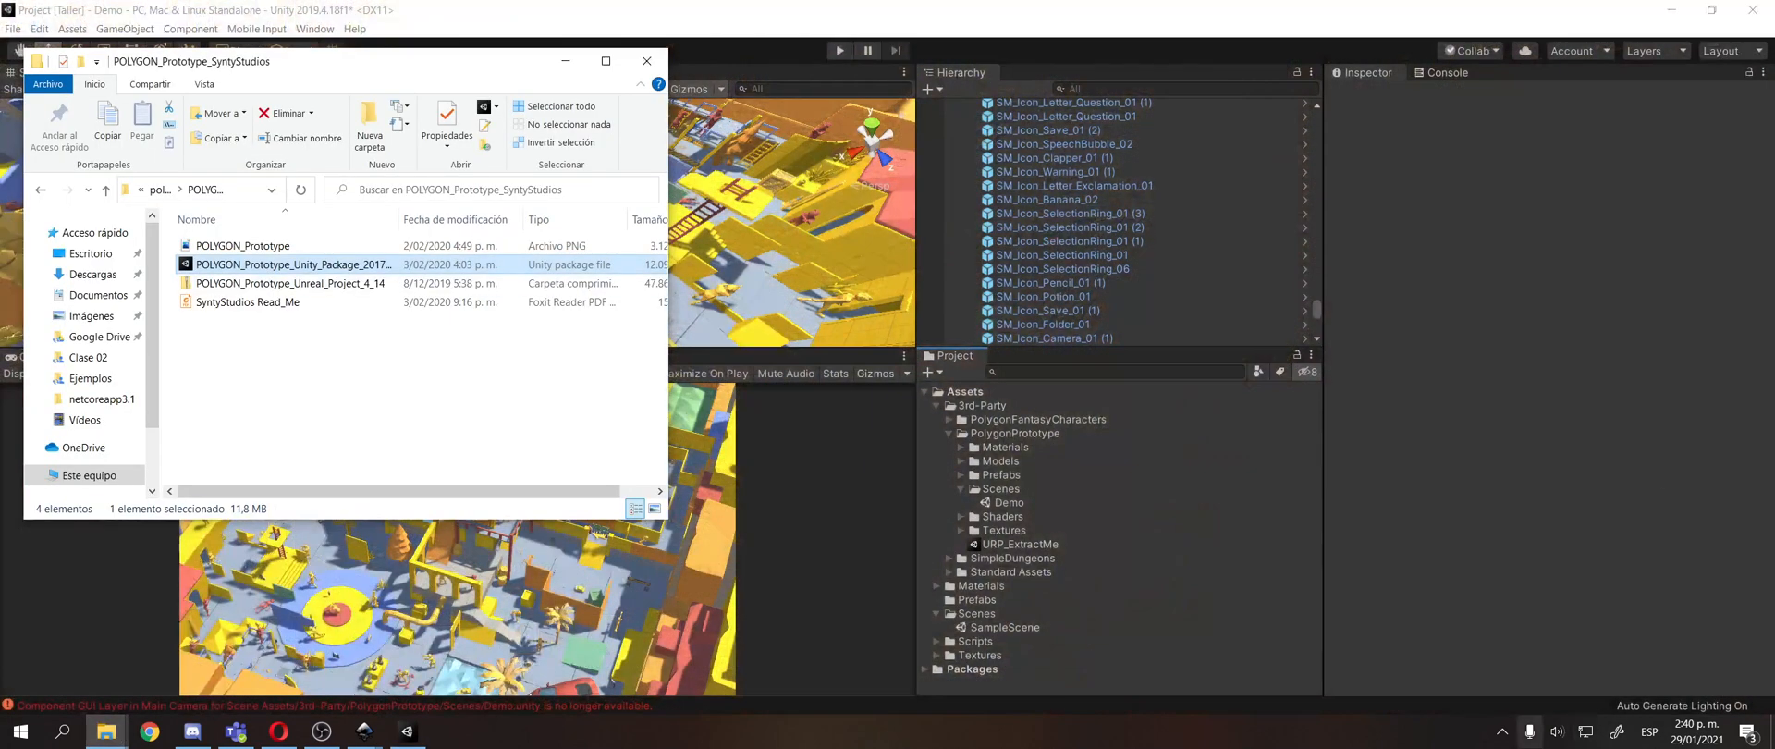
left_click(1500, 733)
left_click(1457, 638)
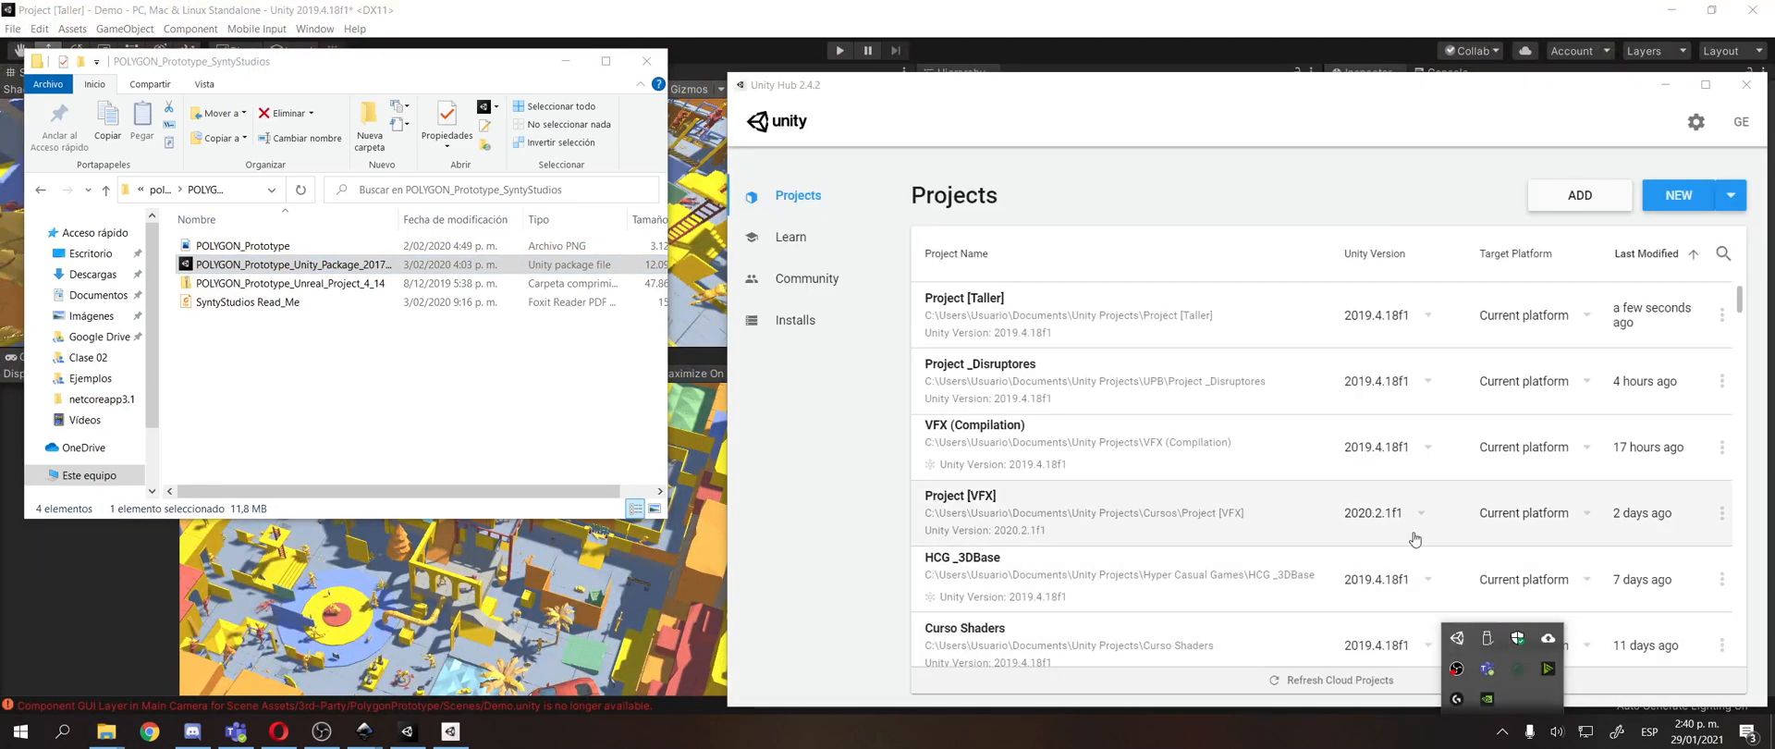
double_click(1541, 640)
left_click(1243, 116)
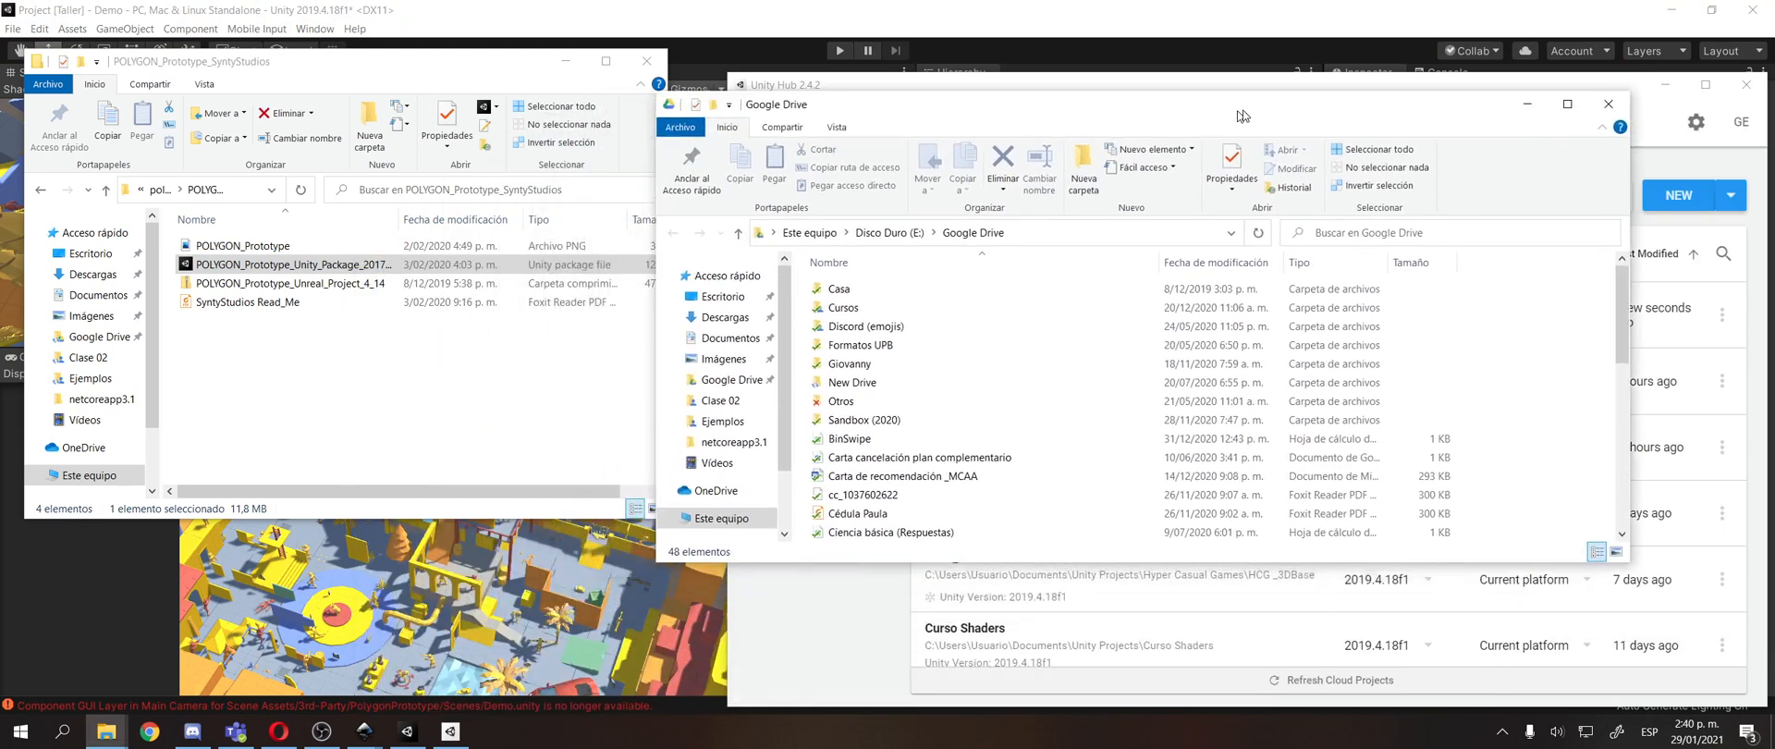
left_click_drag(1243, 116, 1256, 113)
Navigate Google Drive to New Drive, Cursos, Taller 5 videojuegos, Scripts, and check the Clase 2 subfolder.
double_click(865, 380)
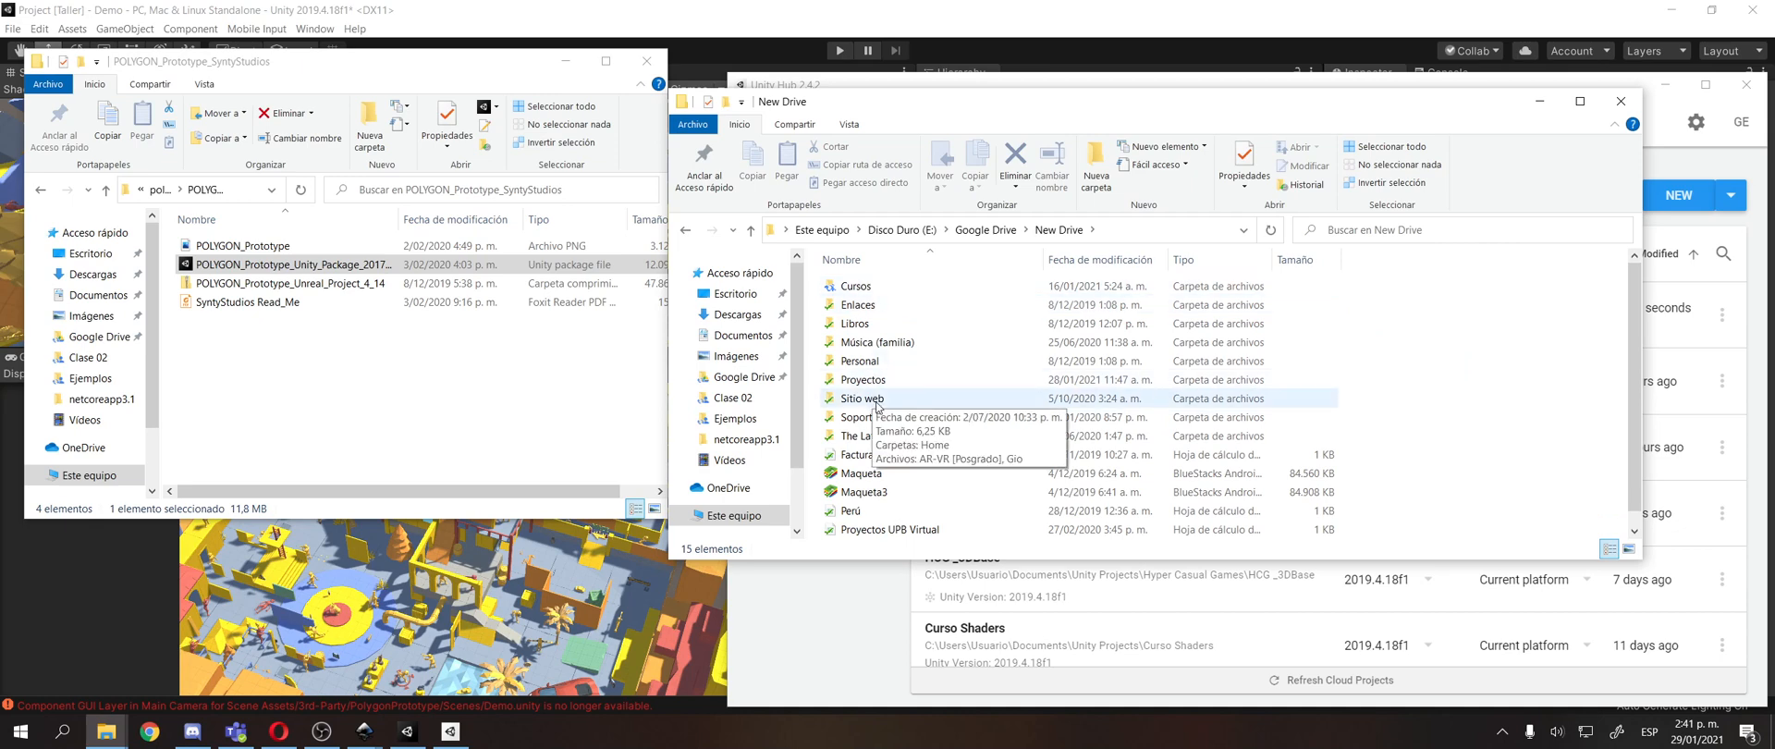
left_click(904, 343)
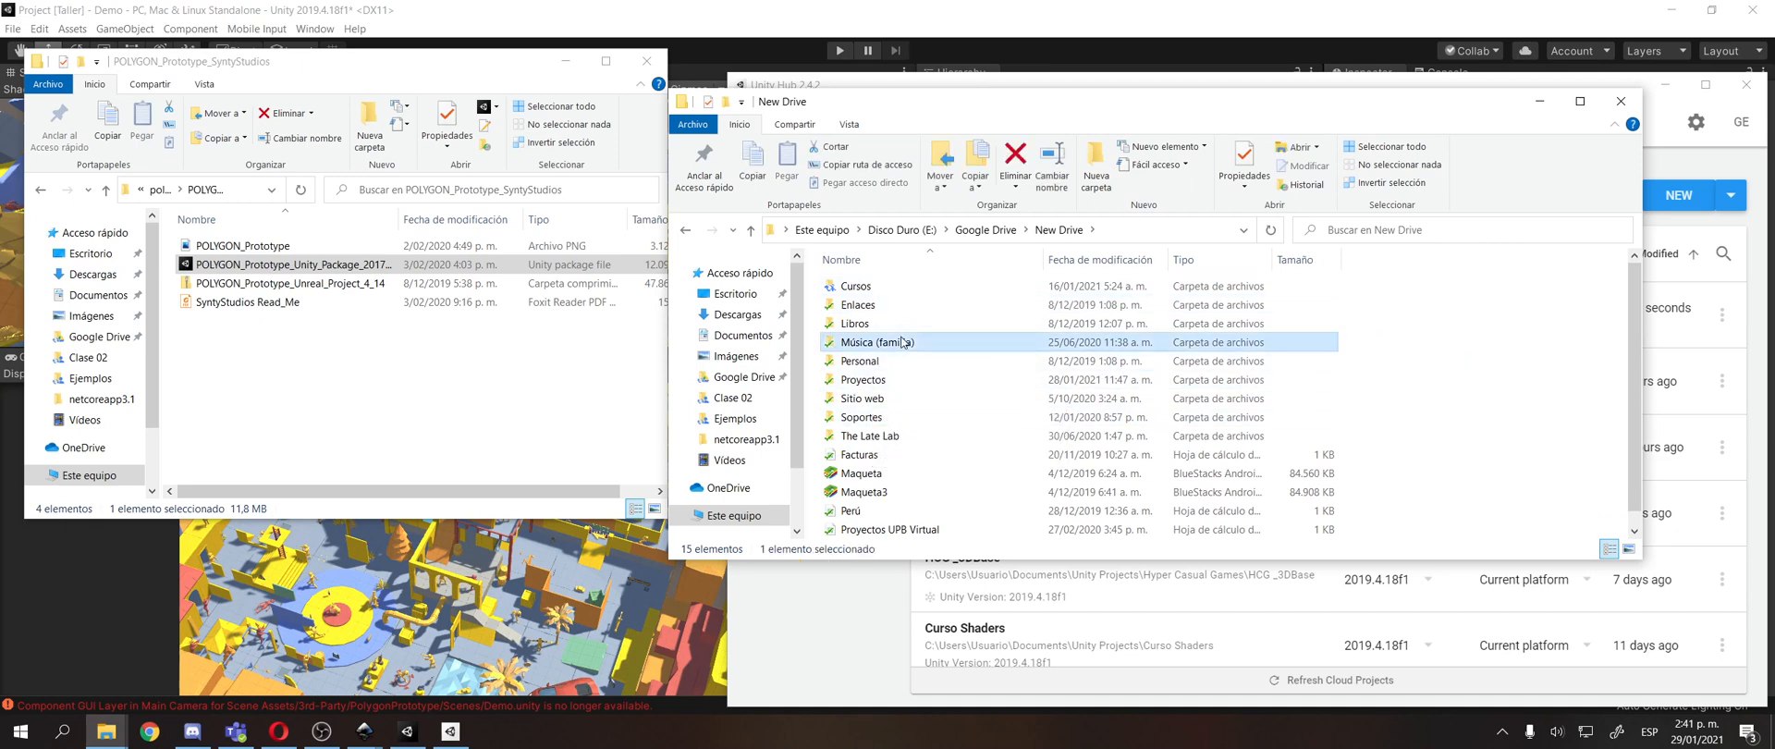
double_click(895, 286)
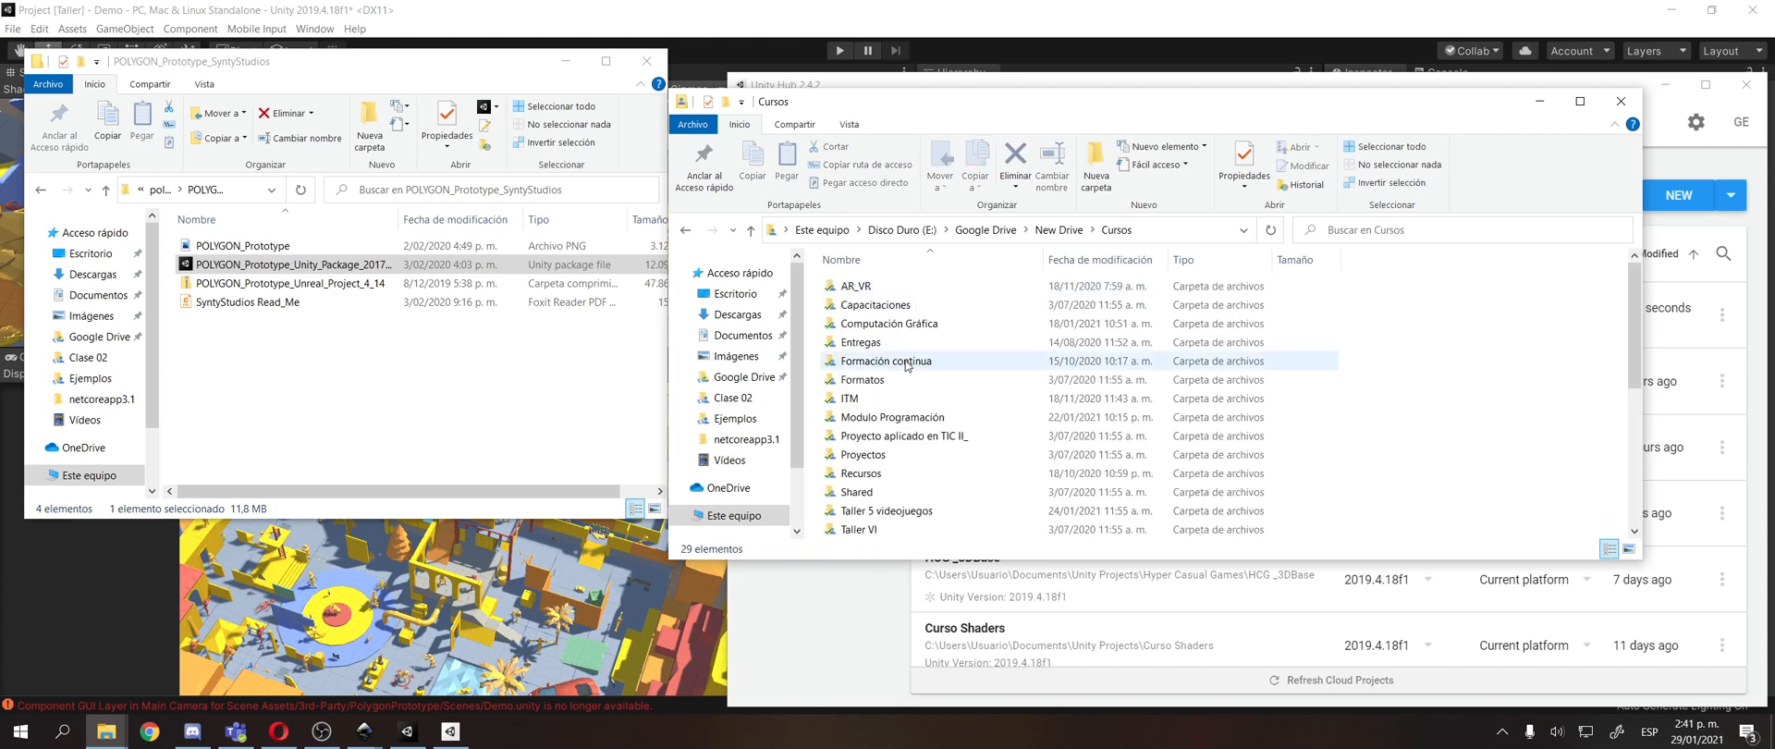
double_click(873, 511)
double_click(856, 360)
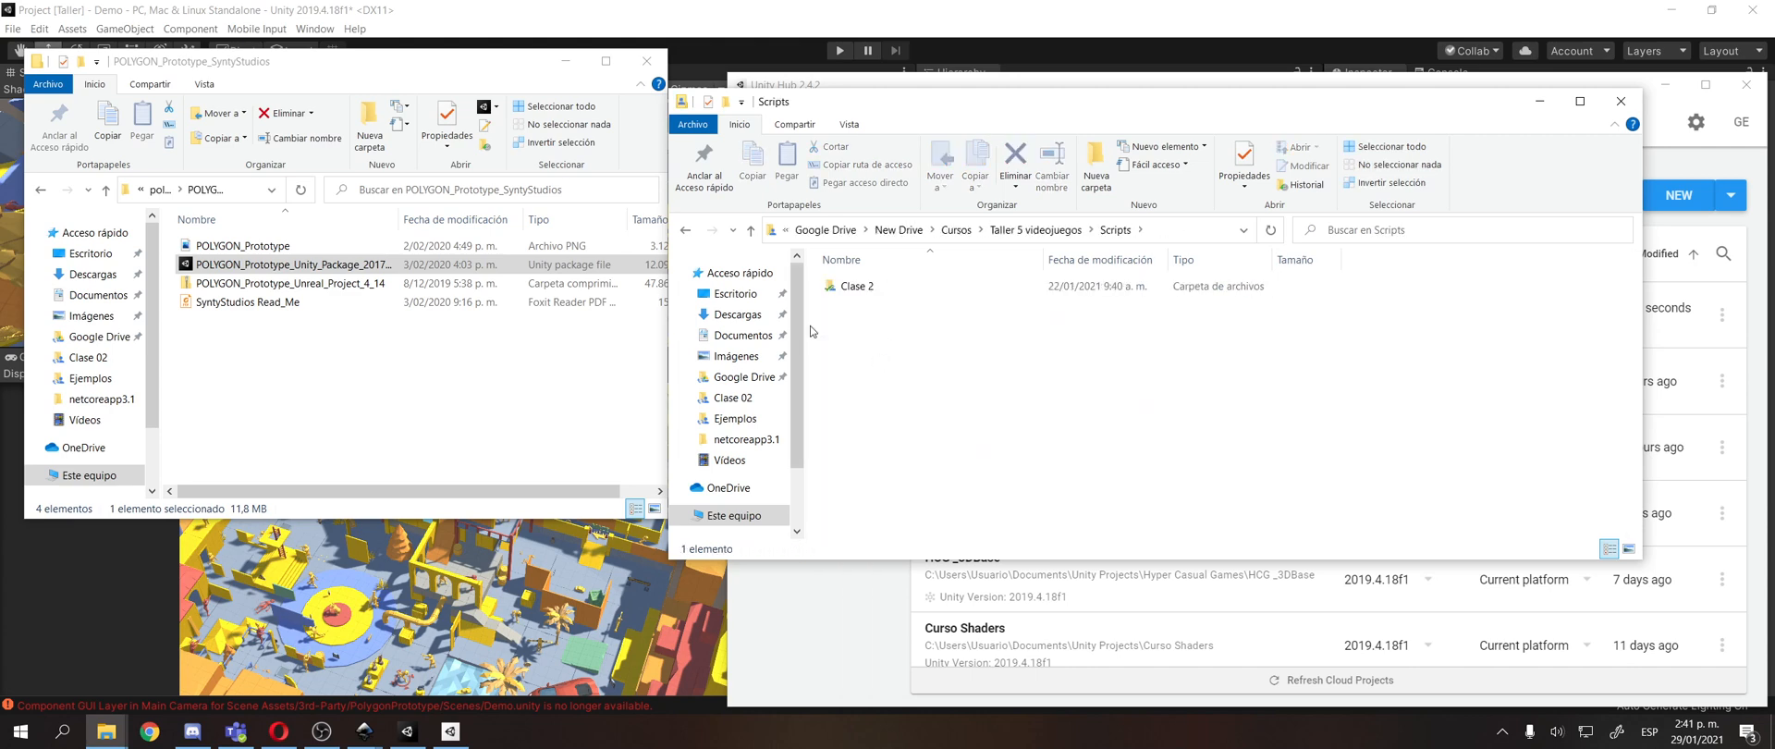
double_click(855, 286)
key("alt+Left")
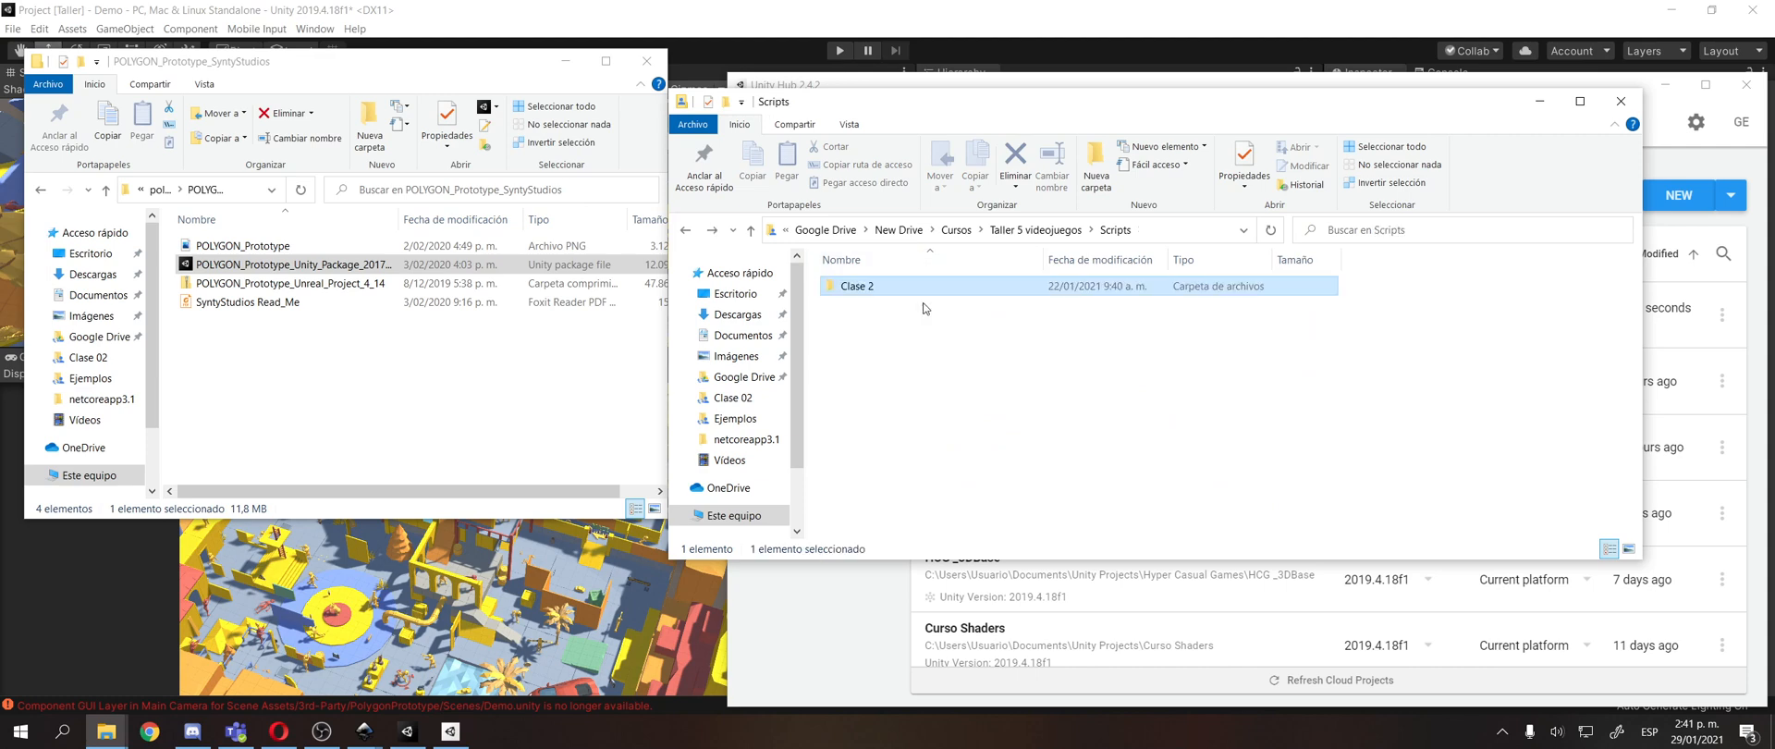
Create an Assets folder inside Scripts and copy the POLYGON_Prototype Unity package into it.
right_click(905, 379)
mouse_move(860, 610)
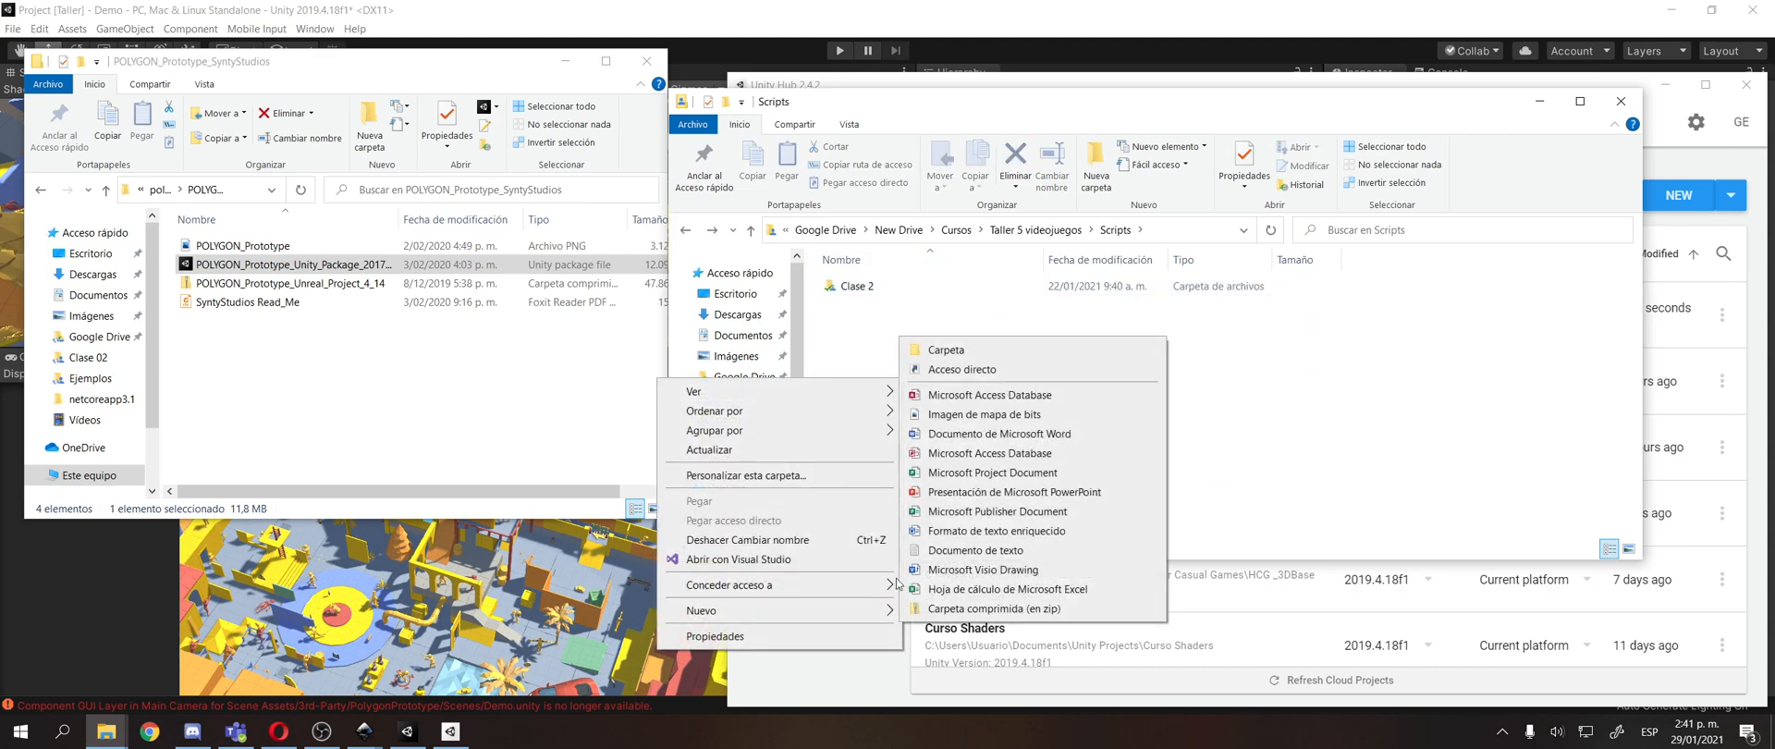
left_click(1021, 351)
type("C")
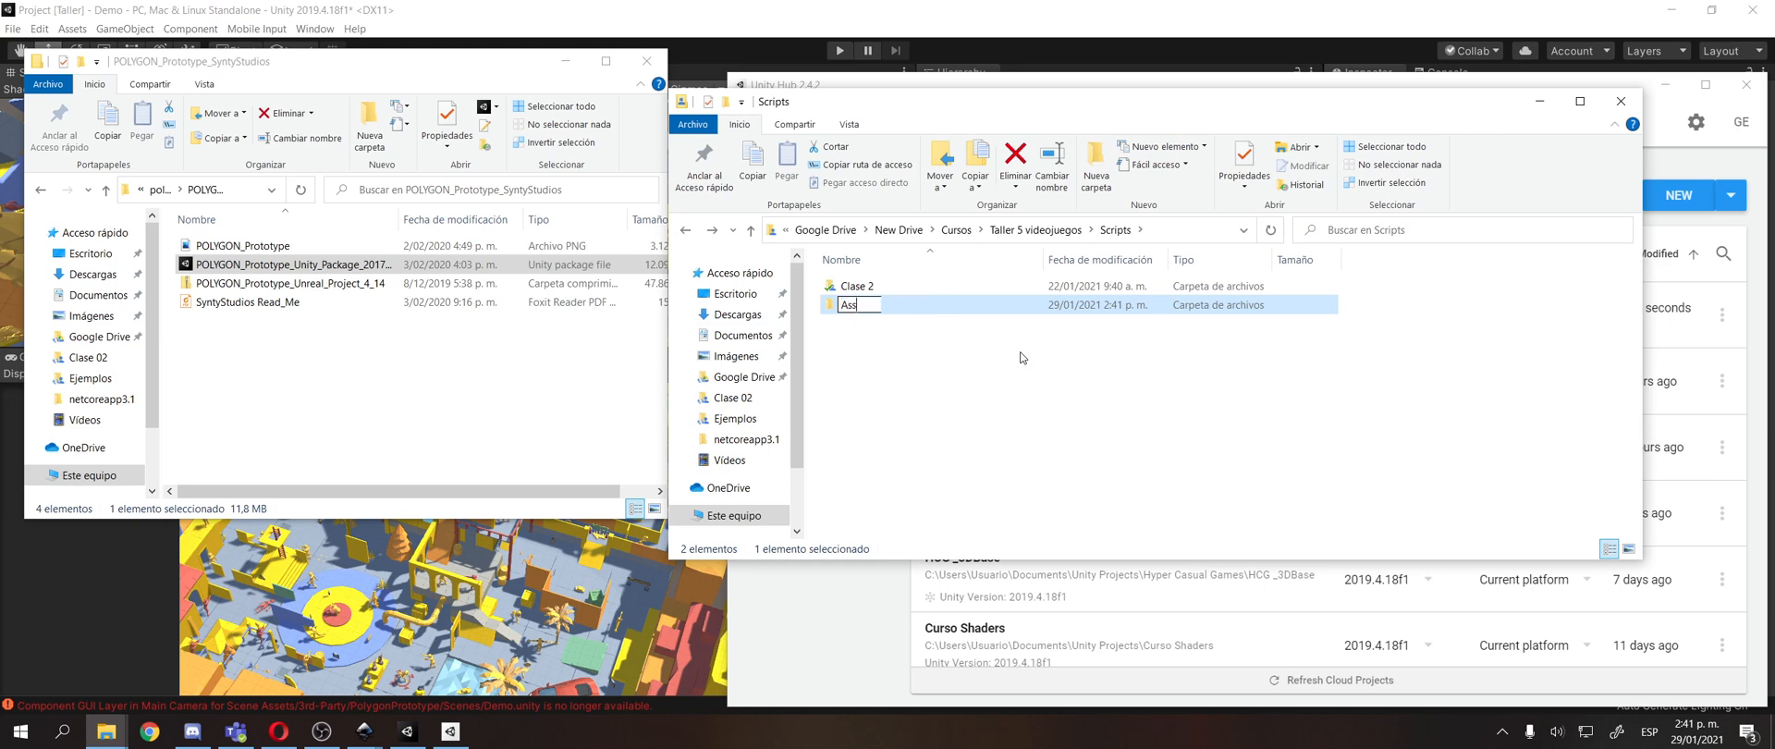
key("Return")
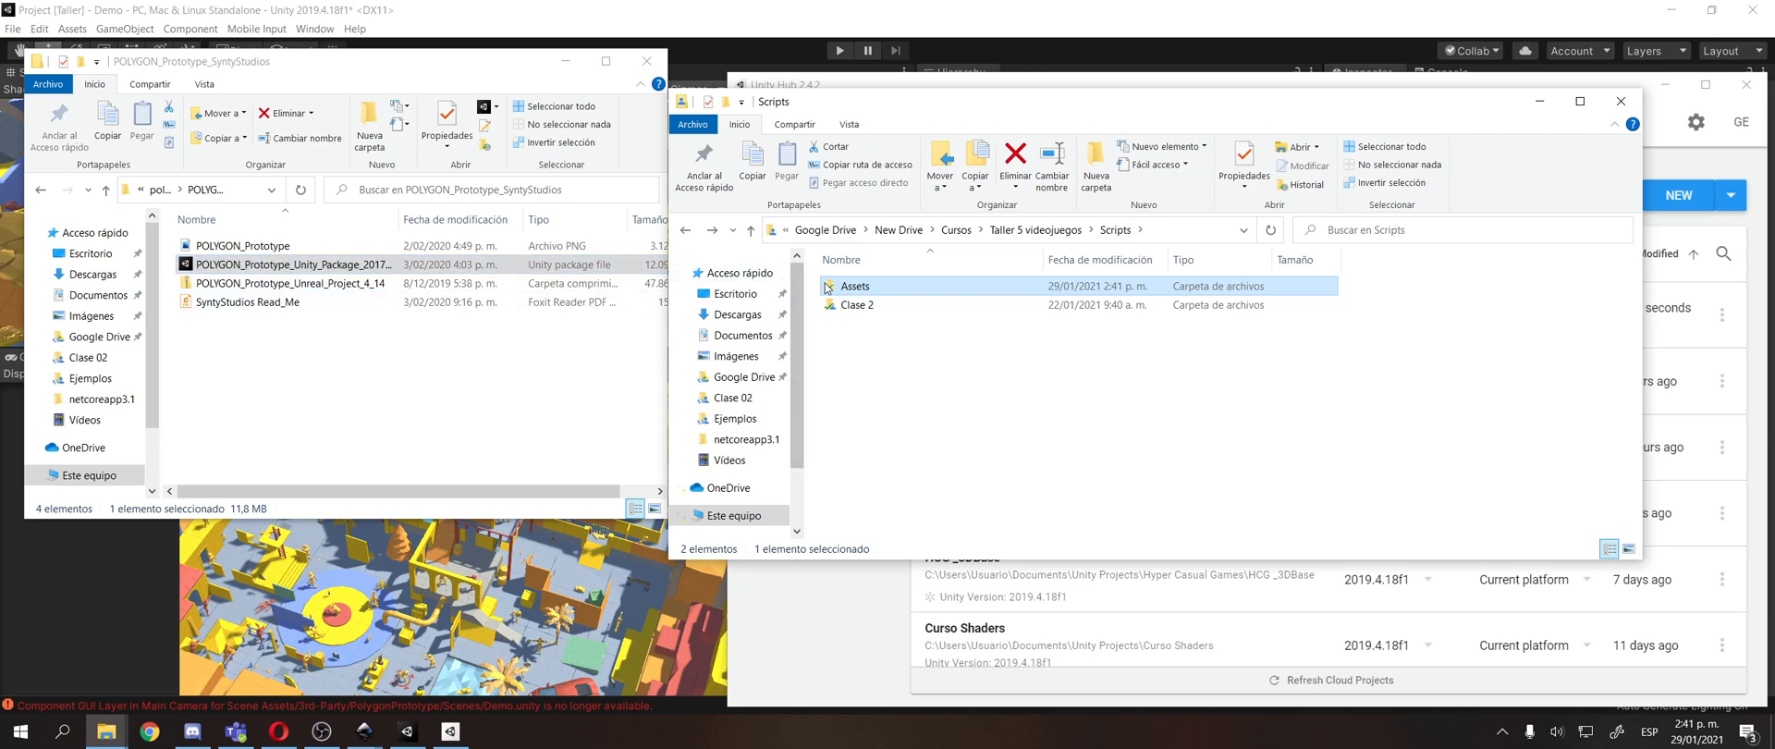
double_click(856, 285)
left_click_drag(287, 264, 1172, 419)
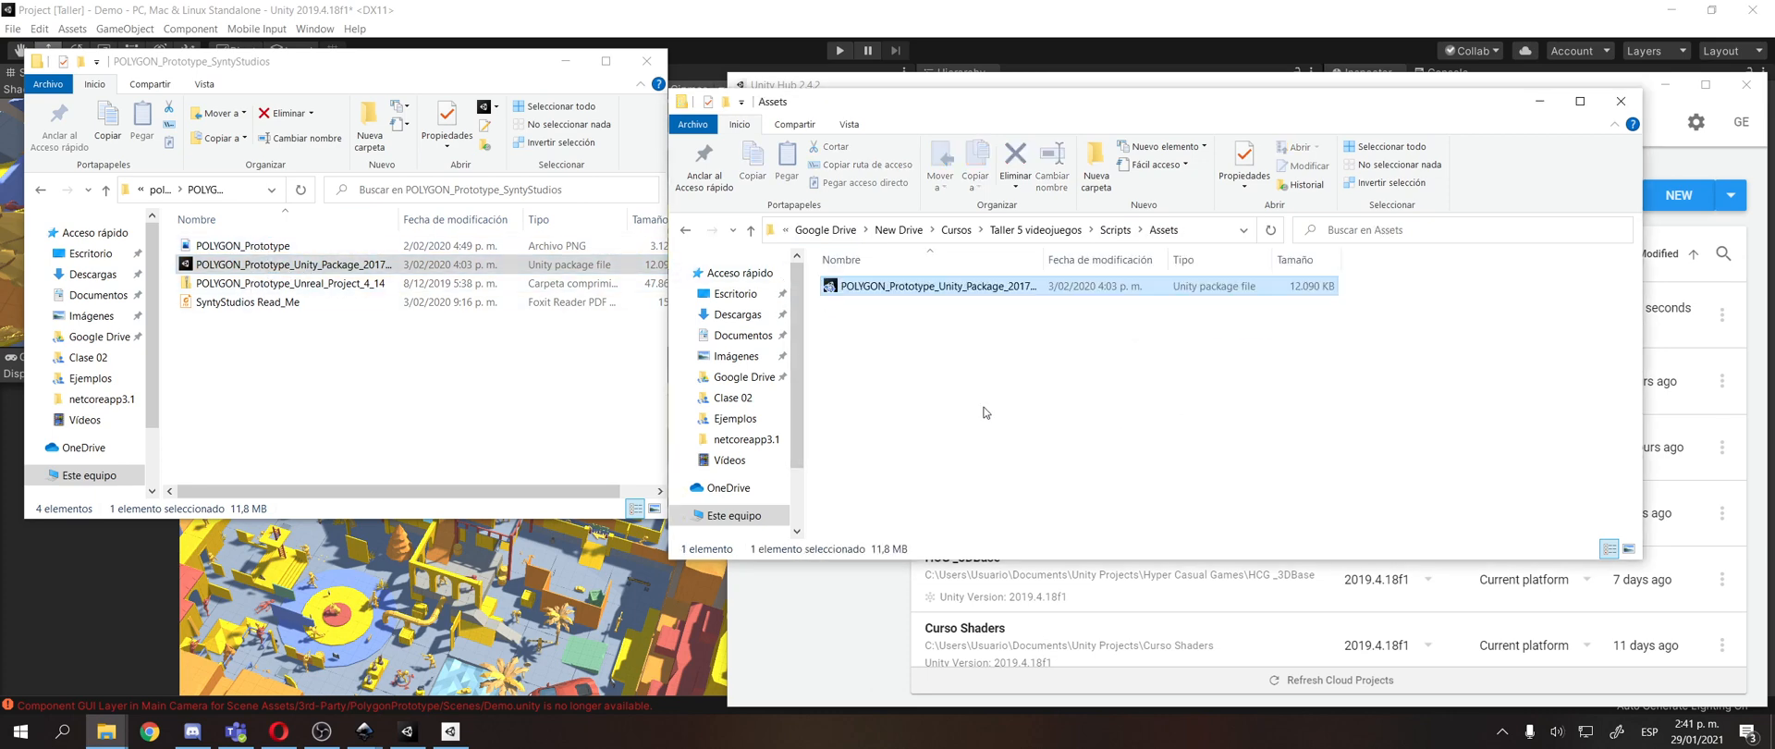
Copy Simple_Dungeon_Unity_Package_2017_1 from the simpledungeon_syntystudios_windows folder on the Escritorio into the shared Assets folder.
left_click(156, 187)
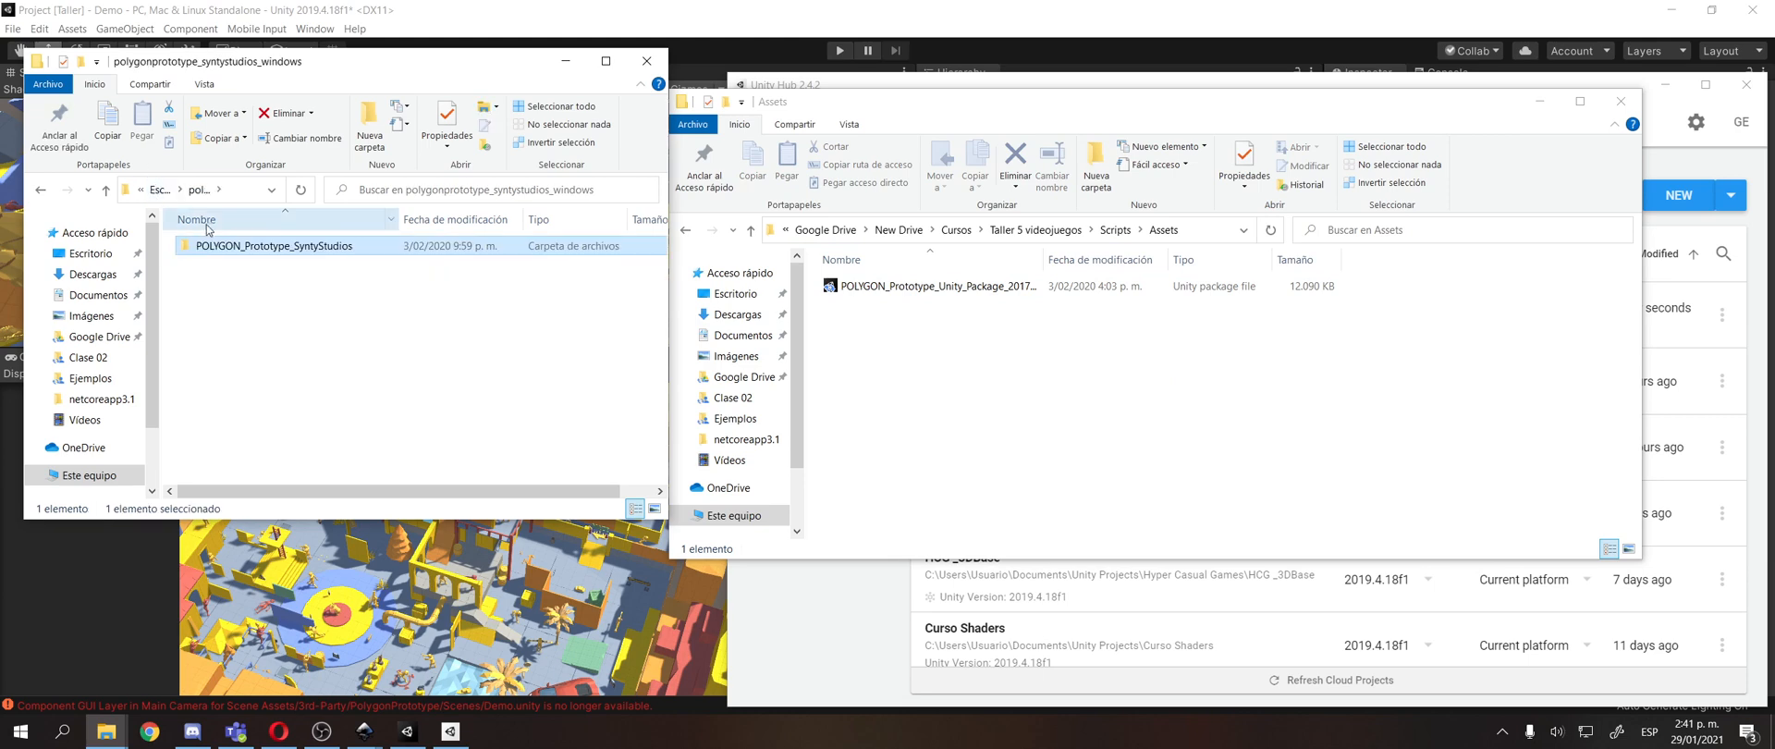
left_click(156, 188)
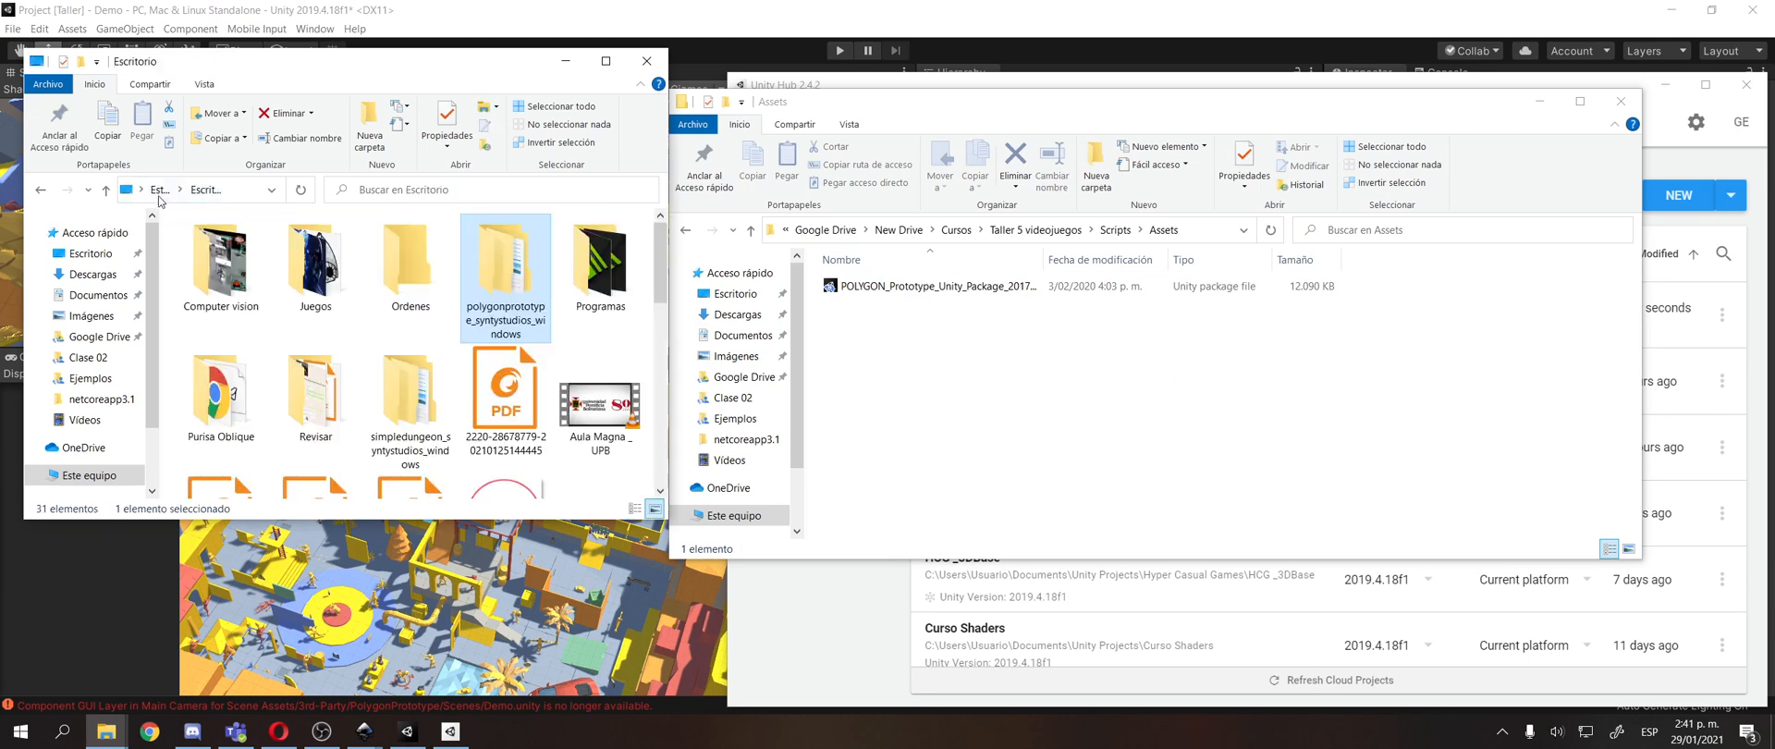
double_click(409, 397)
double_click(282, 246)
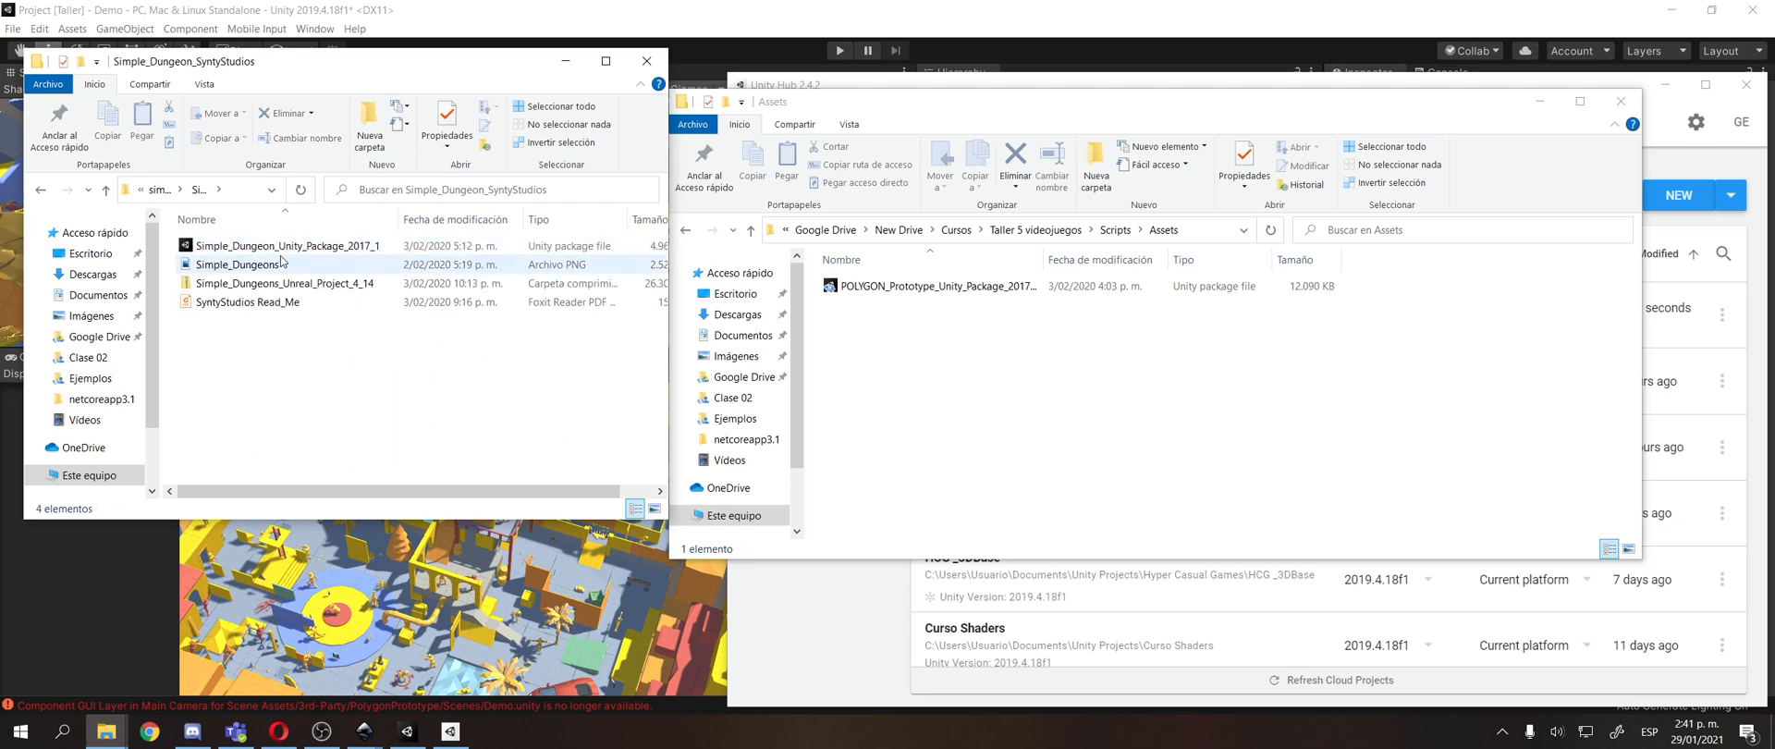
left_click_drag(277, 246, 958, 415)
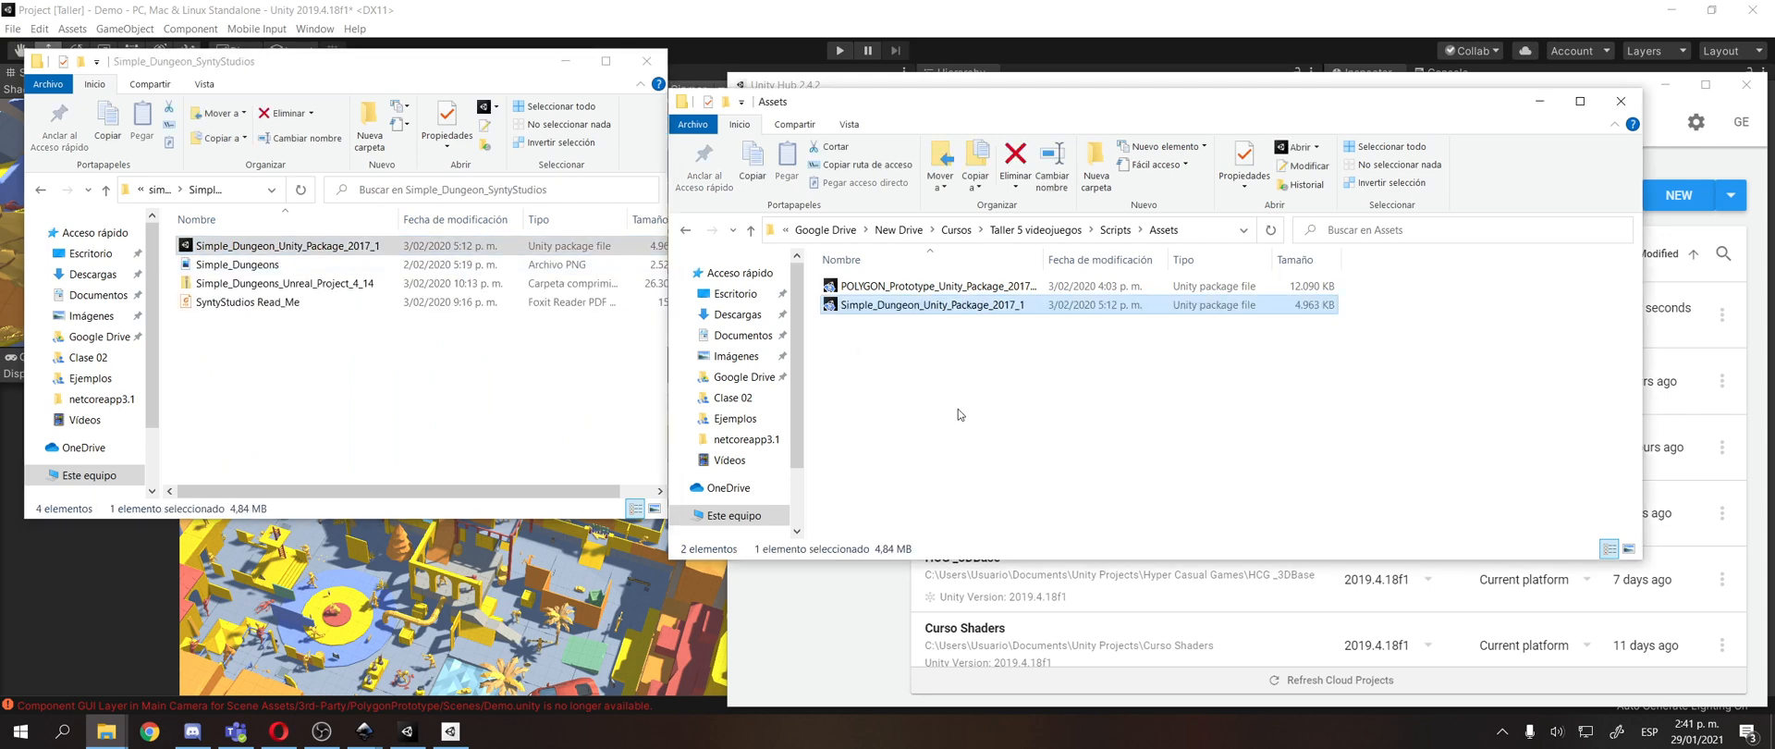
left_click(958, 409)
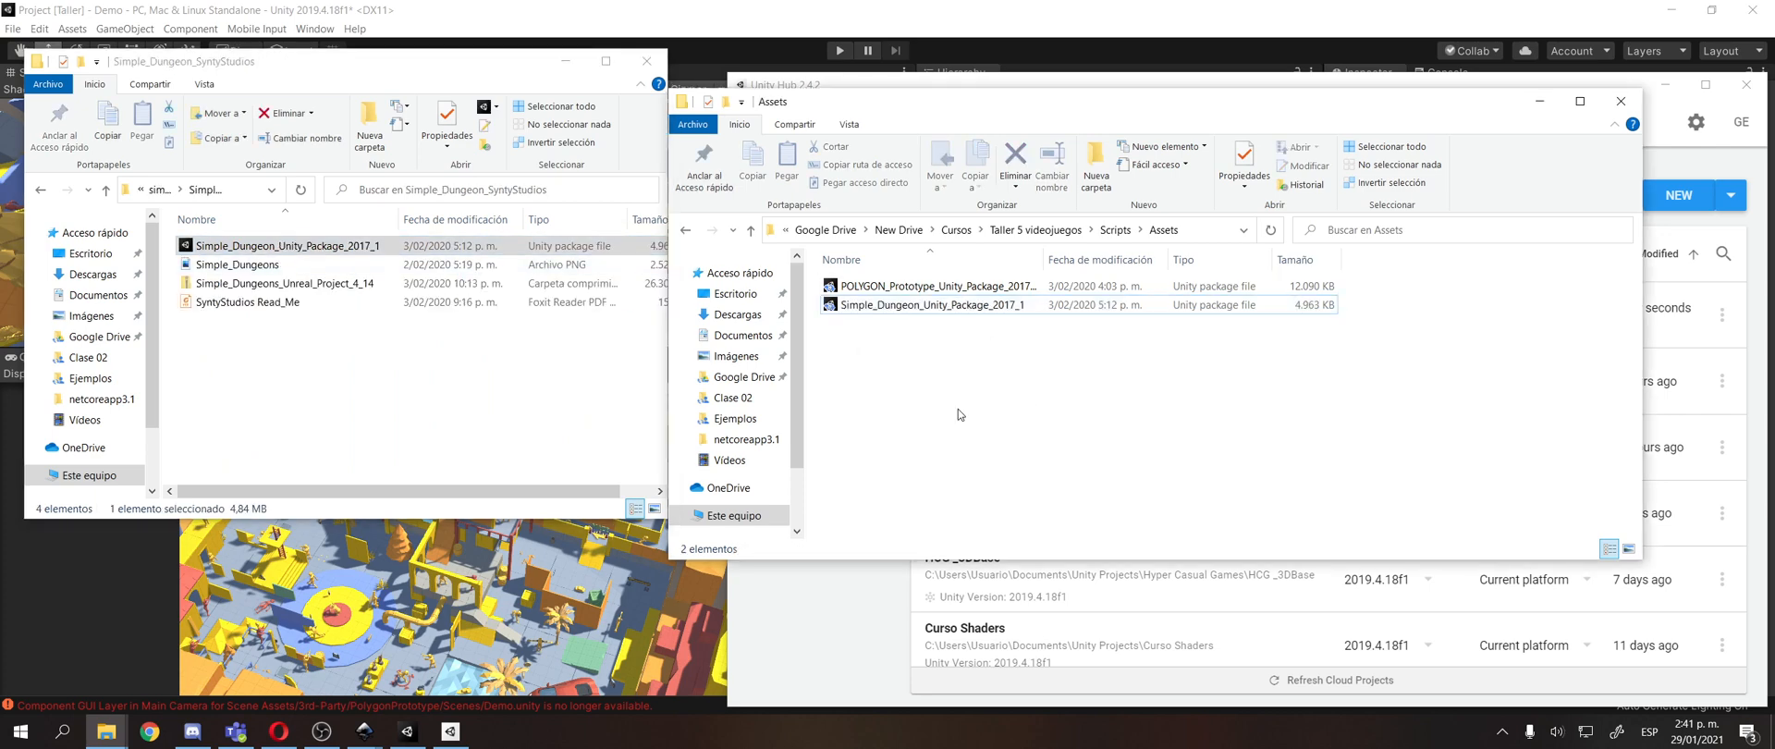
Switch to the course structure presentation in Opera and inspect the Recursos link on the Canales de comunicación slide.
left_click(281, 731)
left_click(232, 13)
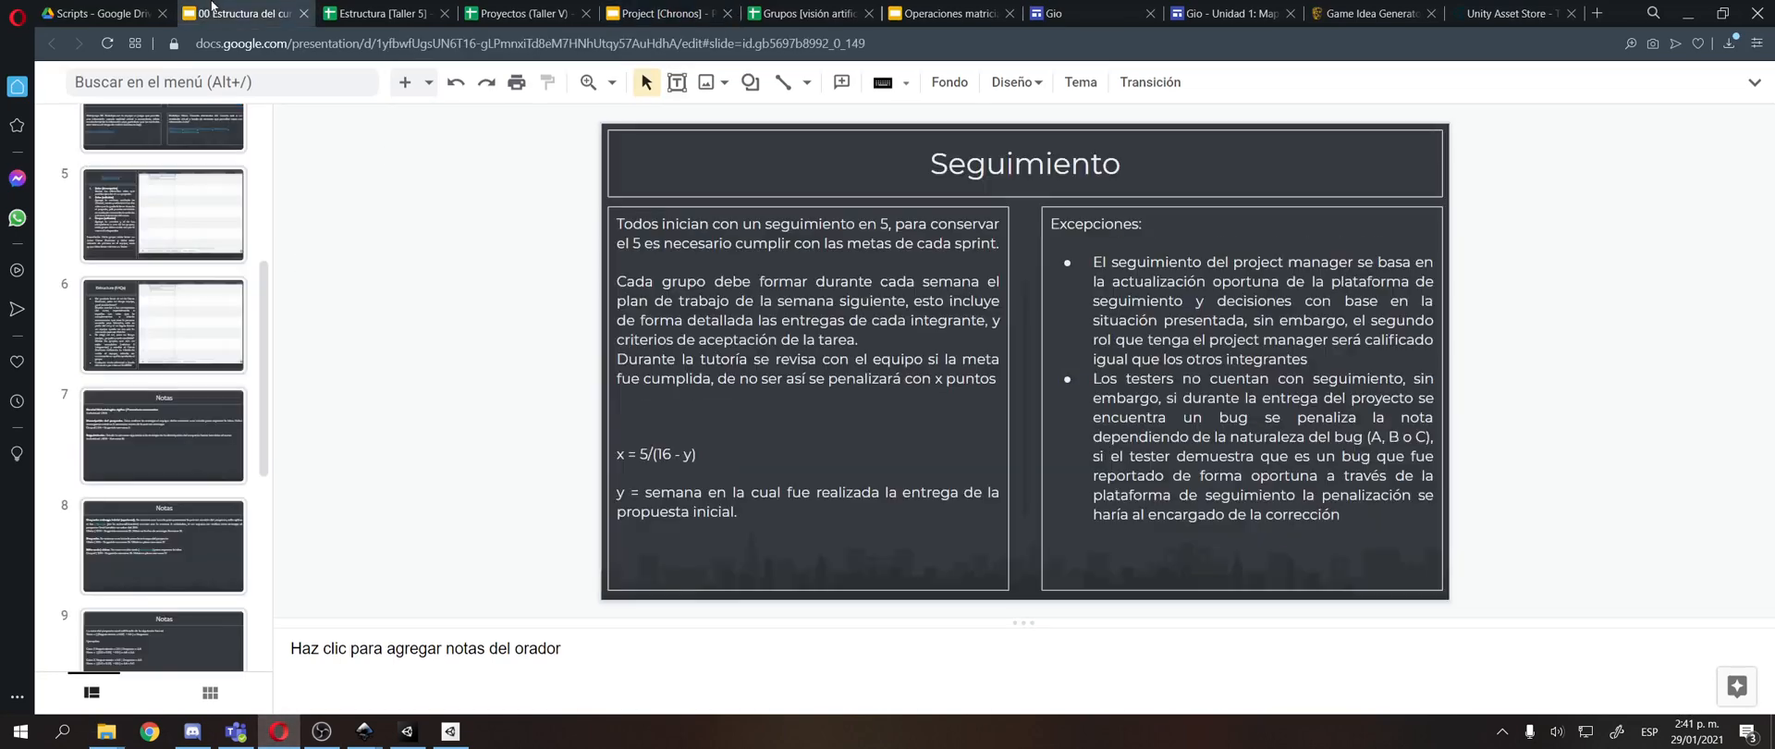
scroll(102, 308, "up", 5)
left_click(158, 301)
left_click(795, 339)
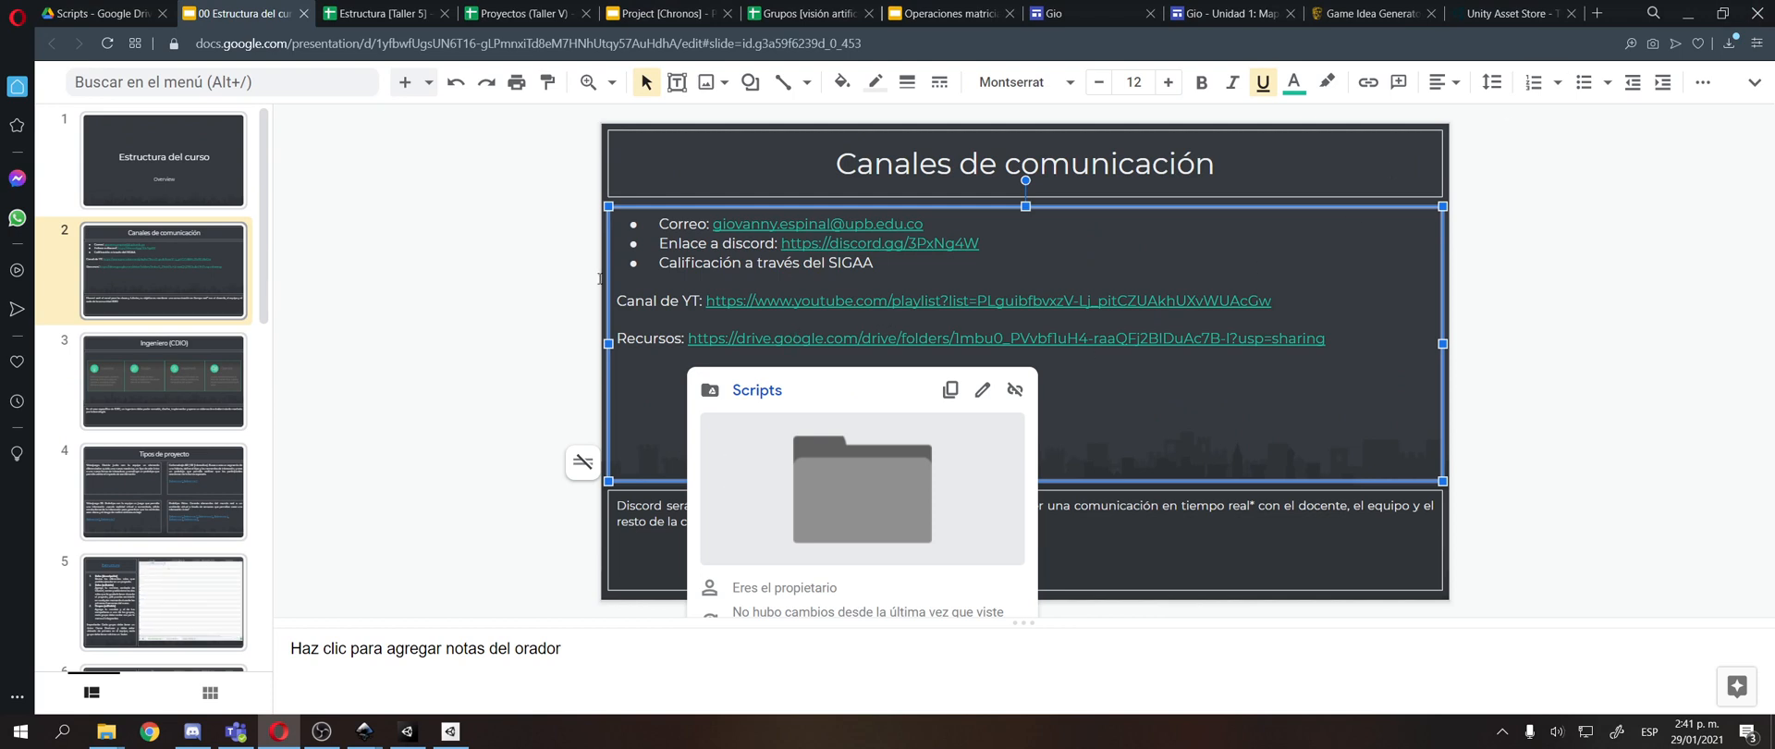
left_click(279, 334)
left_click(280, 731)
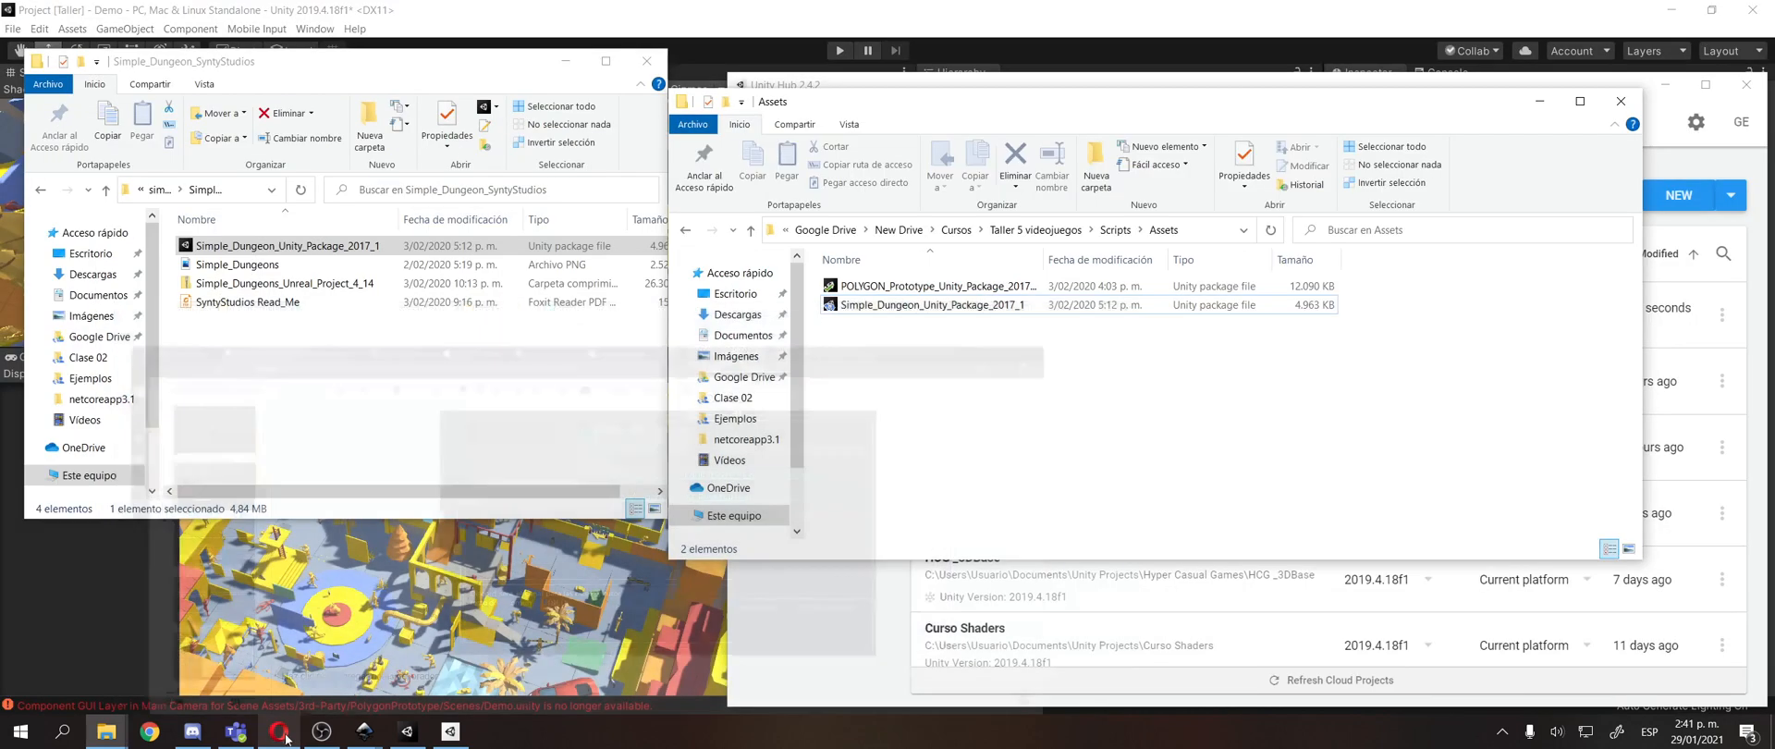
left_click(993, 286)
left_click(992, 308)
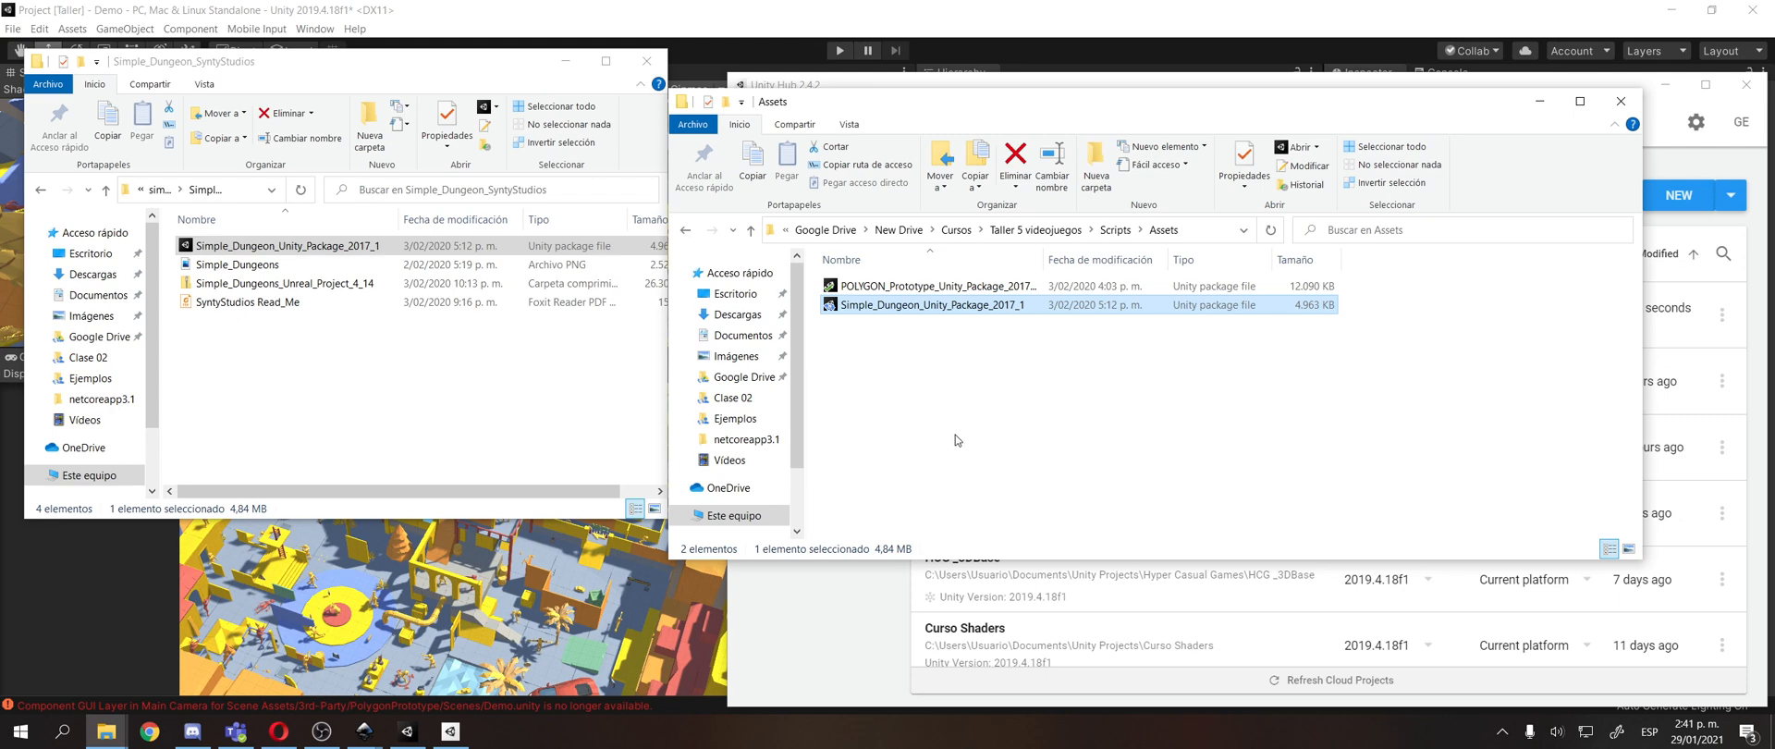
left_click(998, 288)
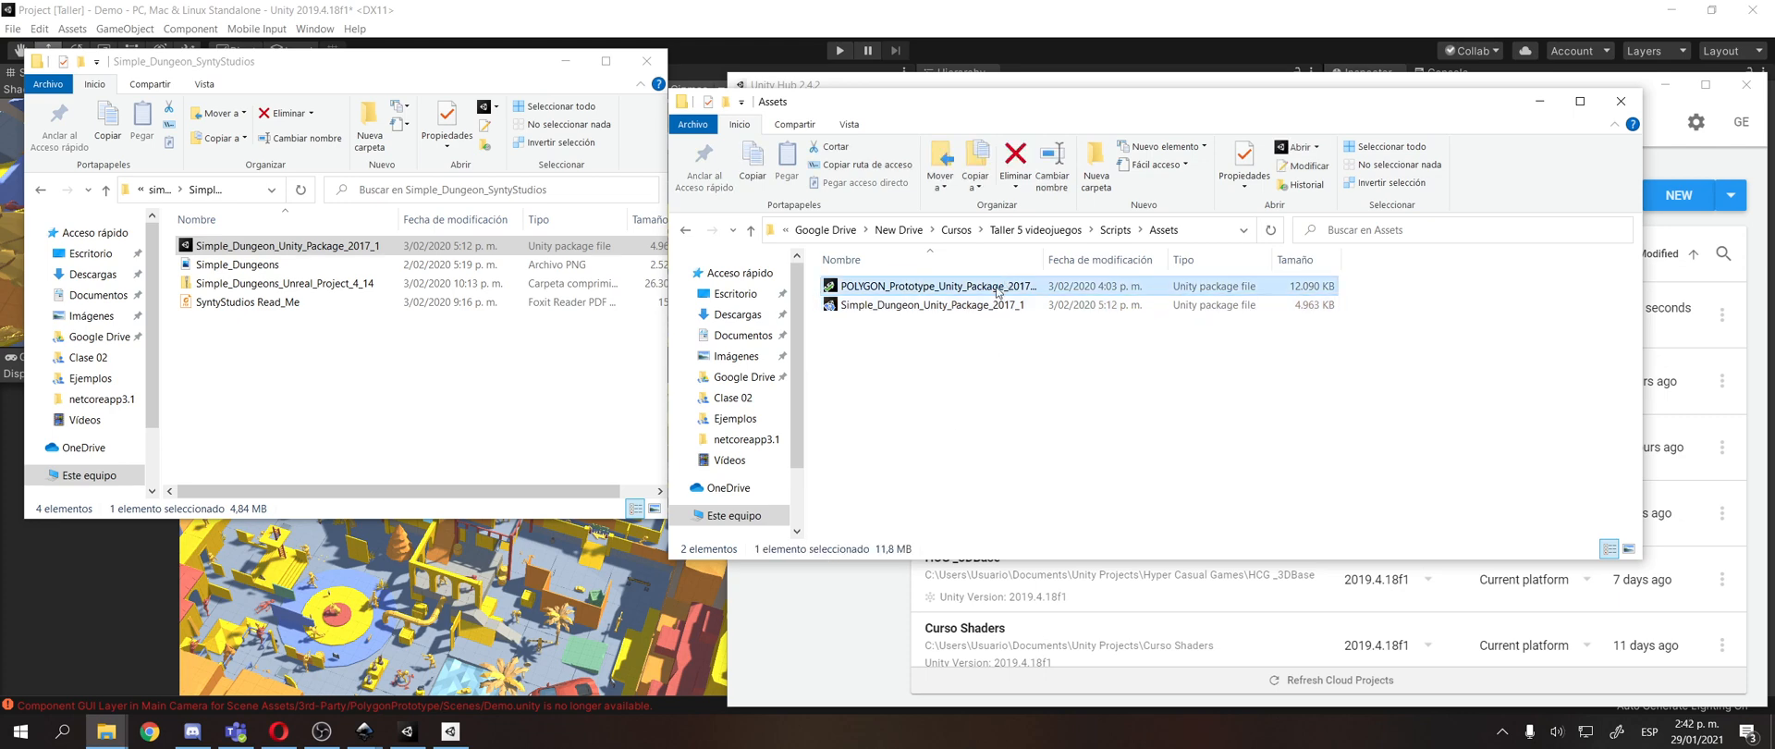
left_click(1003, 304)
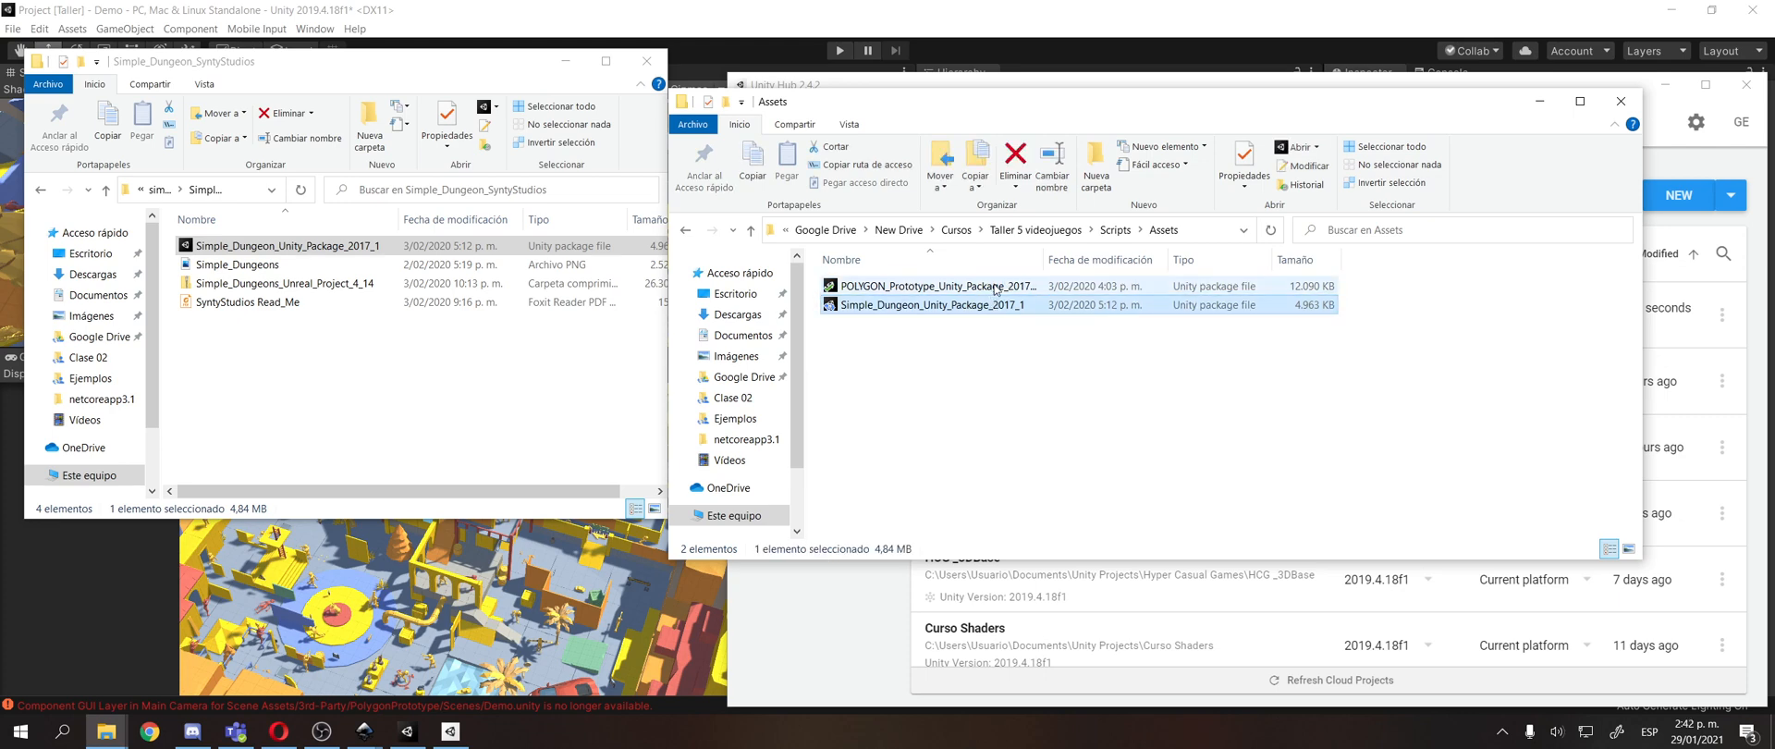
left_click(1030, 324)
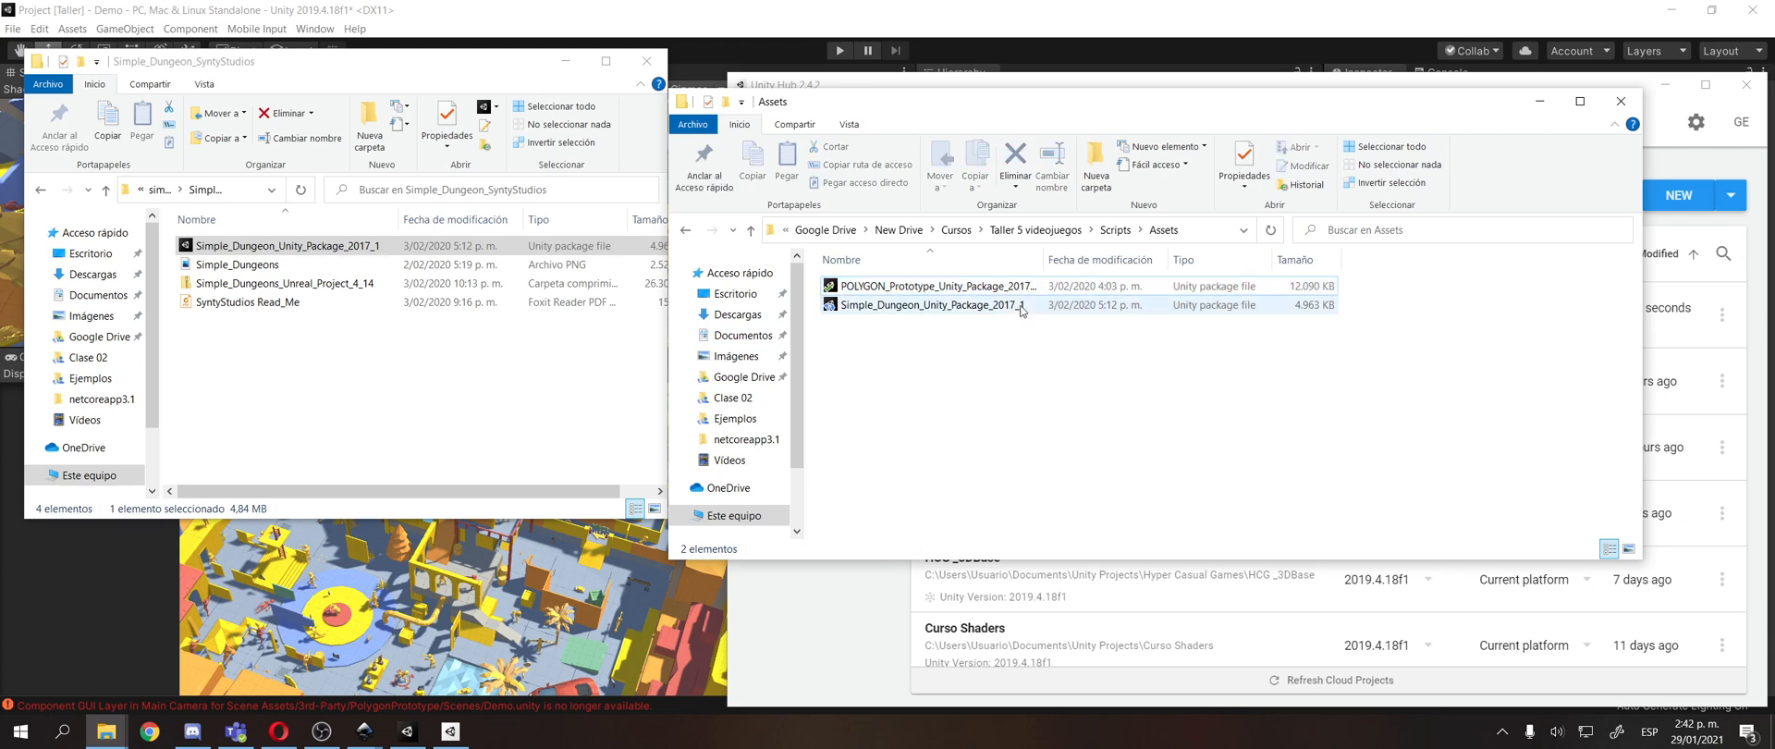
left_click(1017, 287)
left_click(1013, 327)
left_click(1008, 306)
left_click(1011, 287)
left_click(1025, 352)
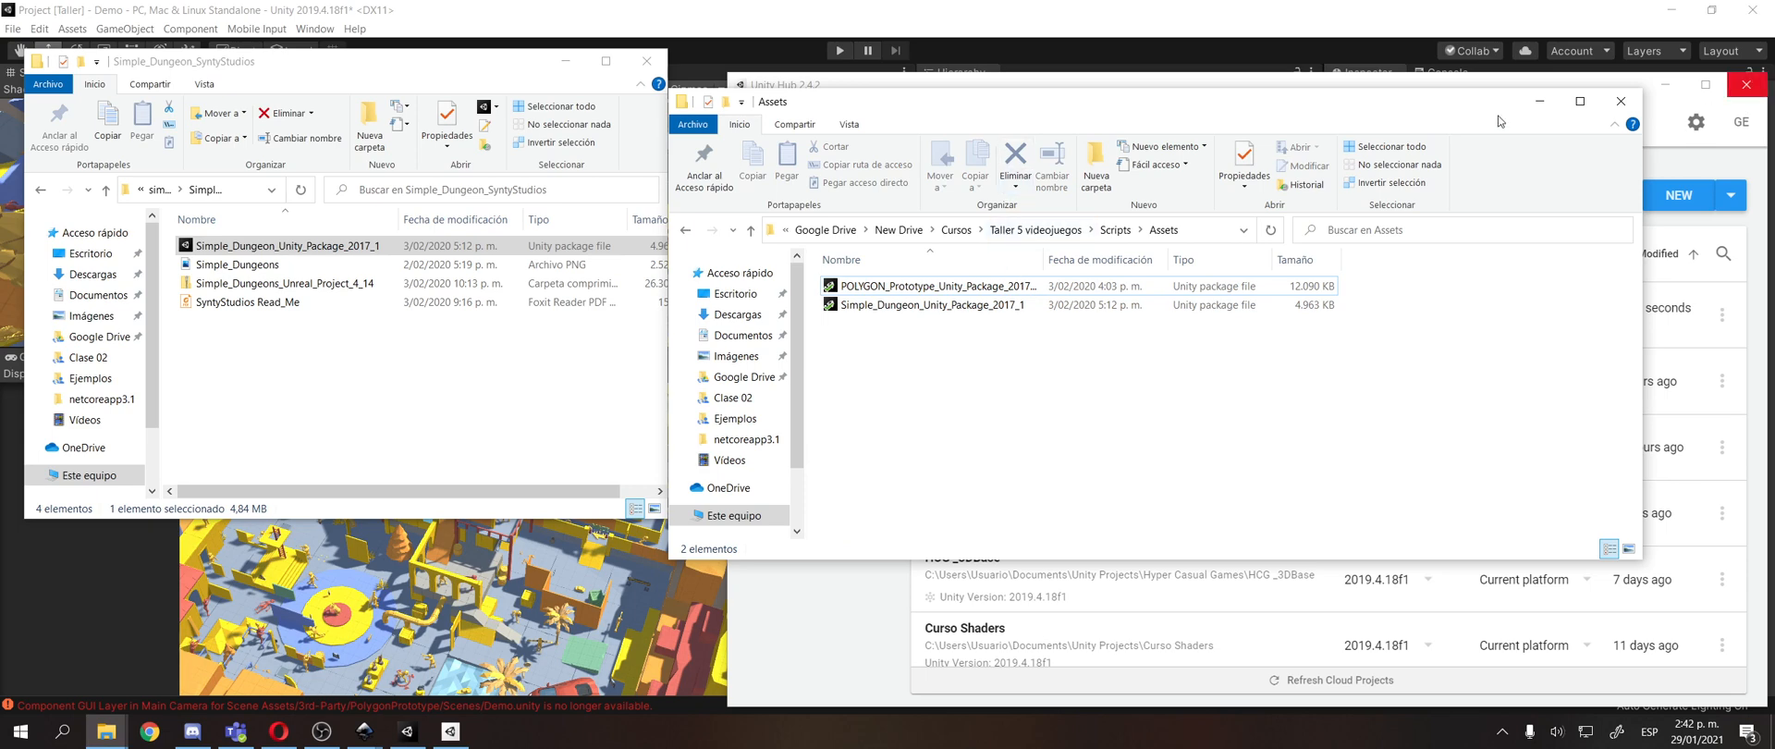
Switch to Unity, open SampleScene while saving the Demo scene's changes, and clear the Console.
left_click(1466, 12)
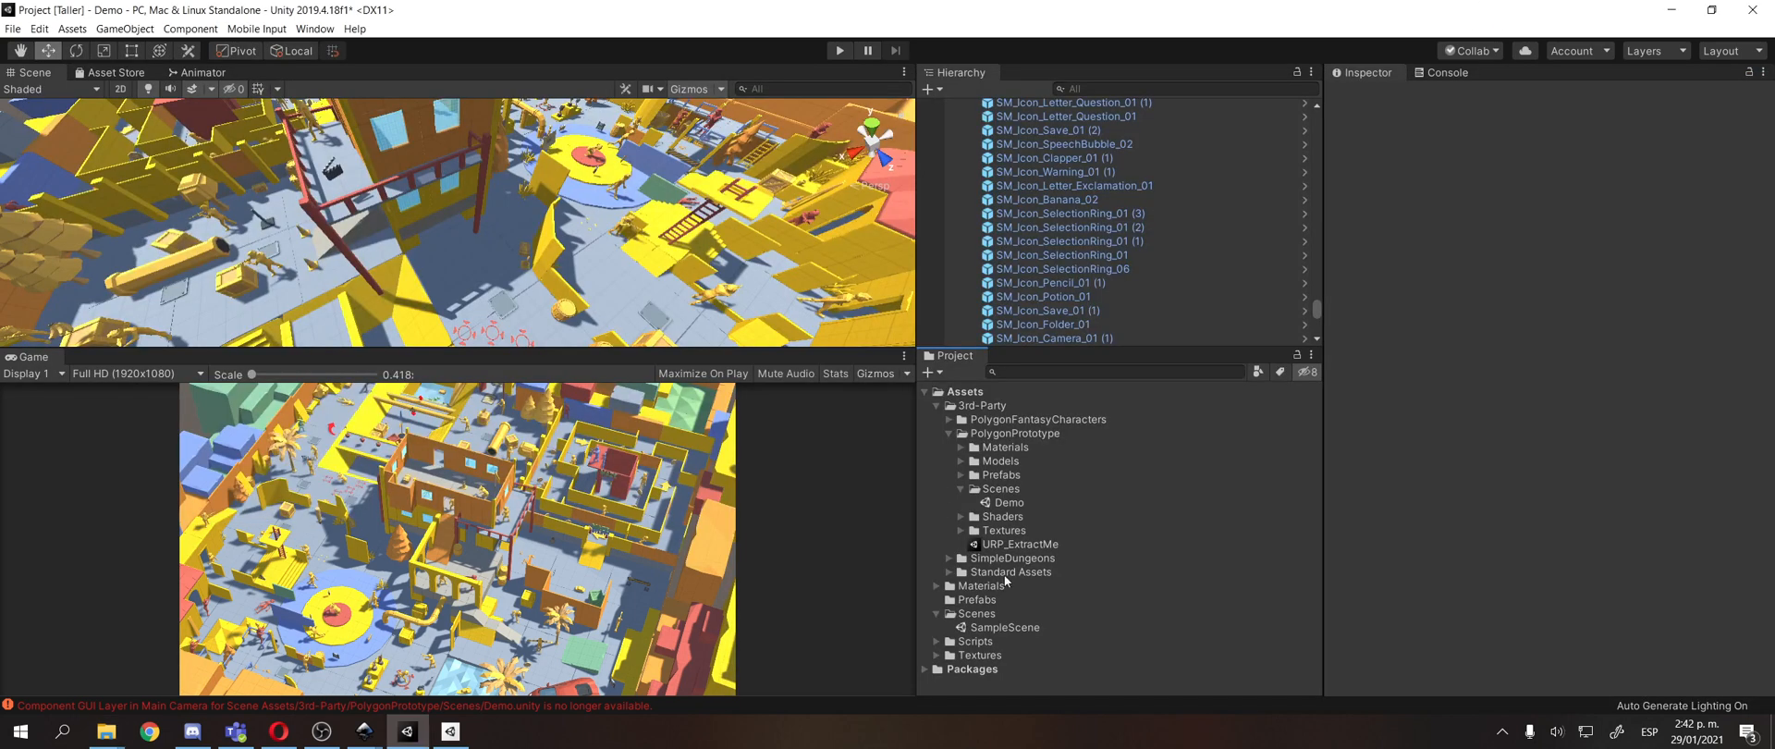
double_click(974, 629)
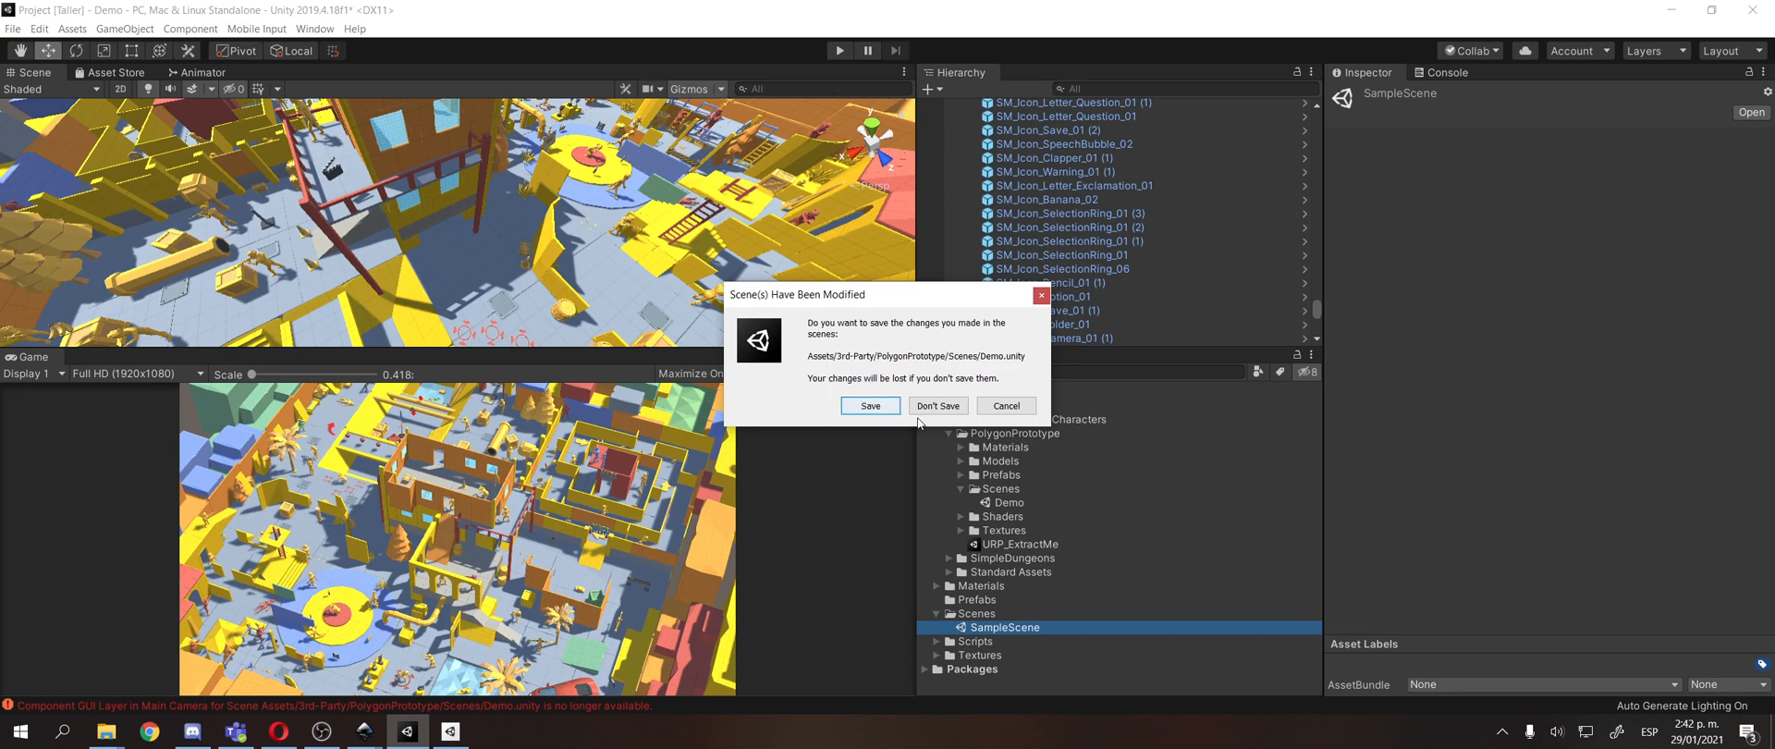
left_click(870, 406)
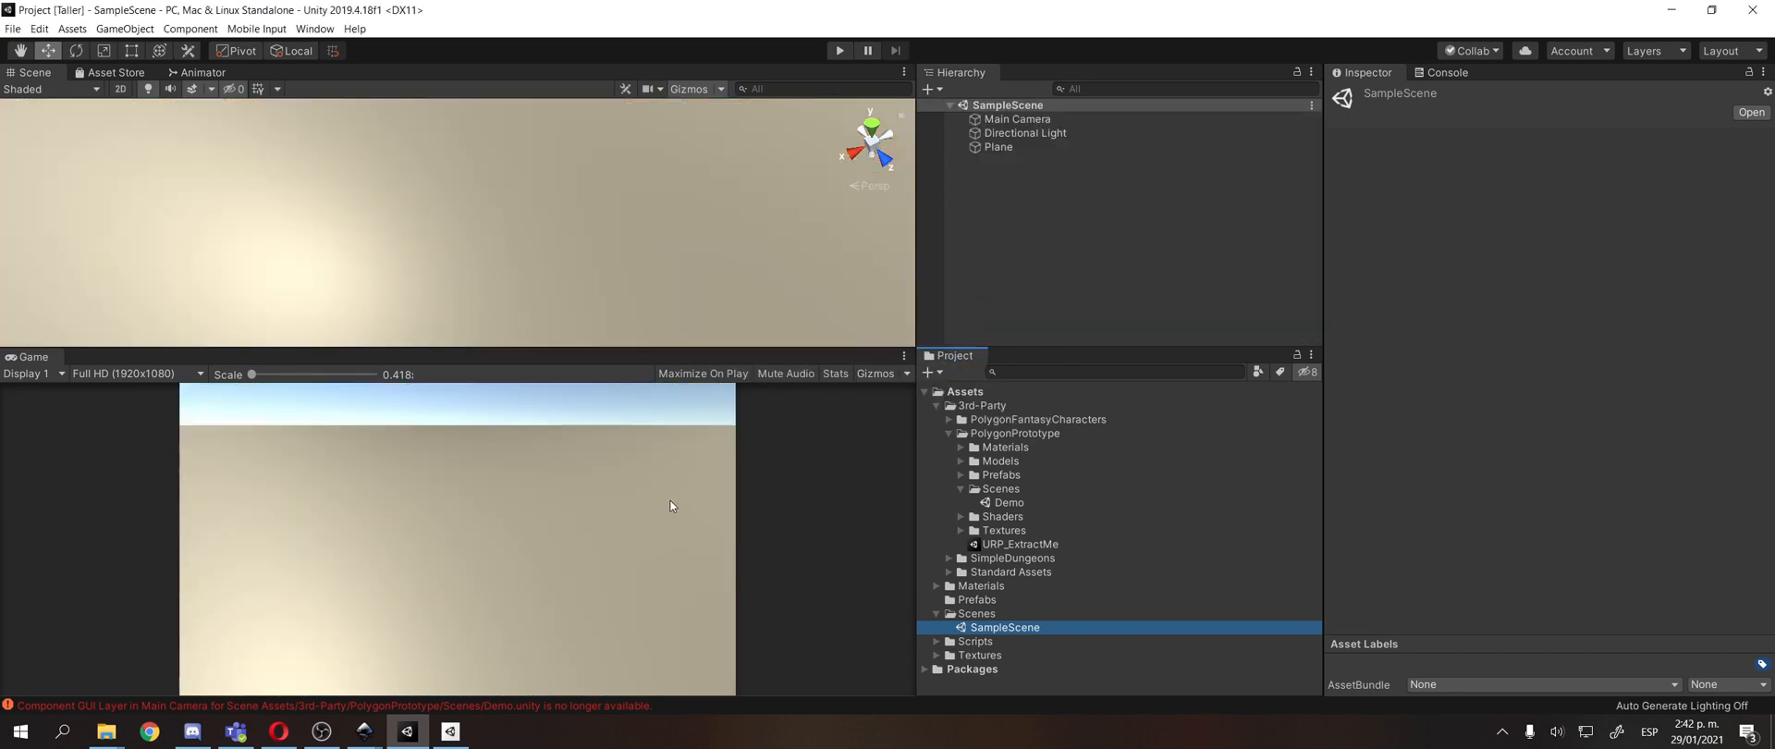
left_click(1447, 76)
left_click(1341, 88)
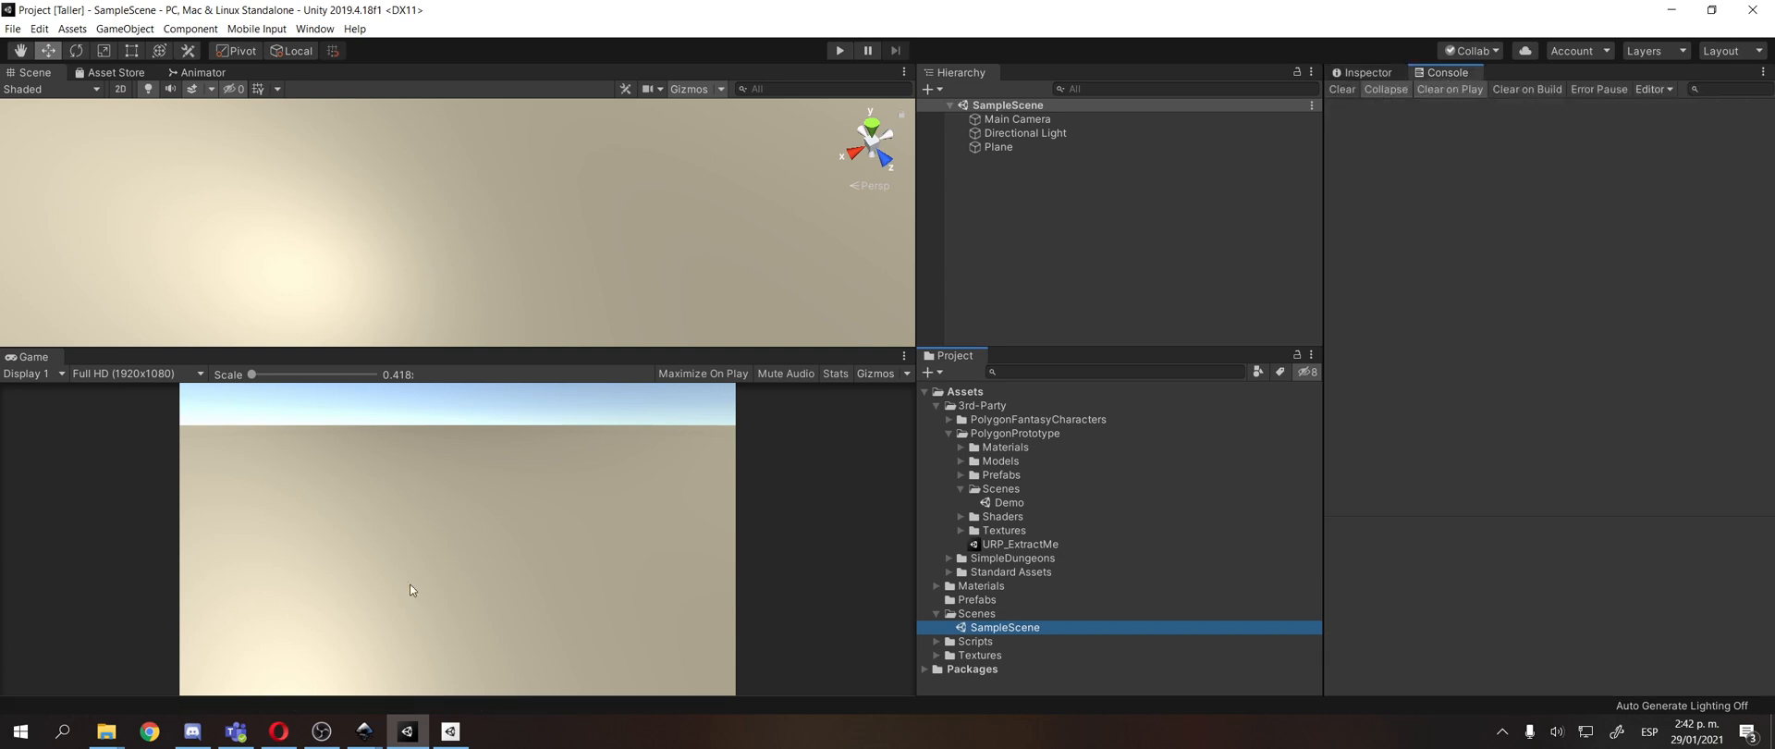
Switch to the Slides Template.svg document in Inkscape and review the weekly role blocks.
mouse_move(352, 740)
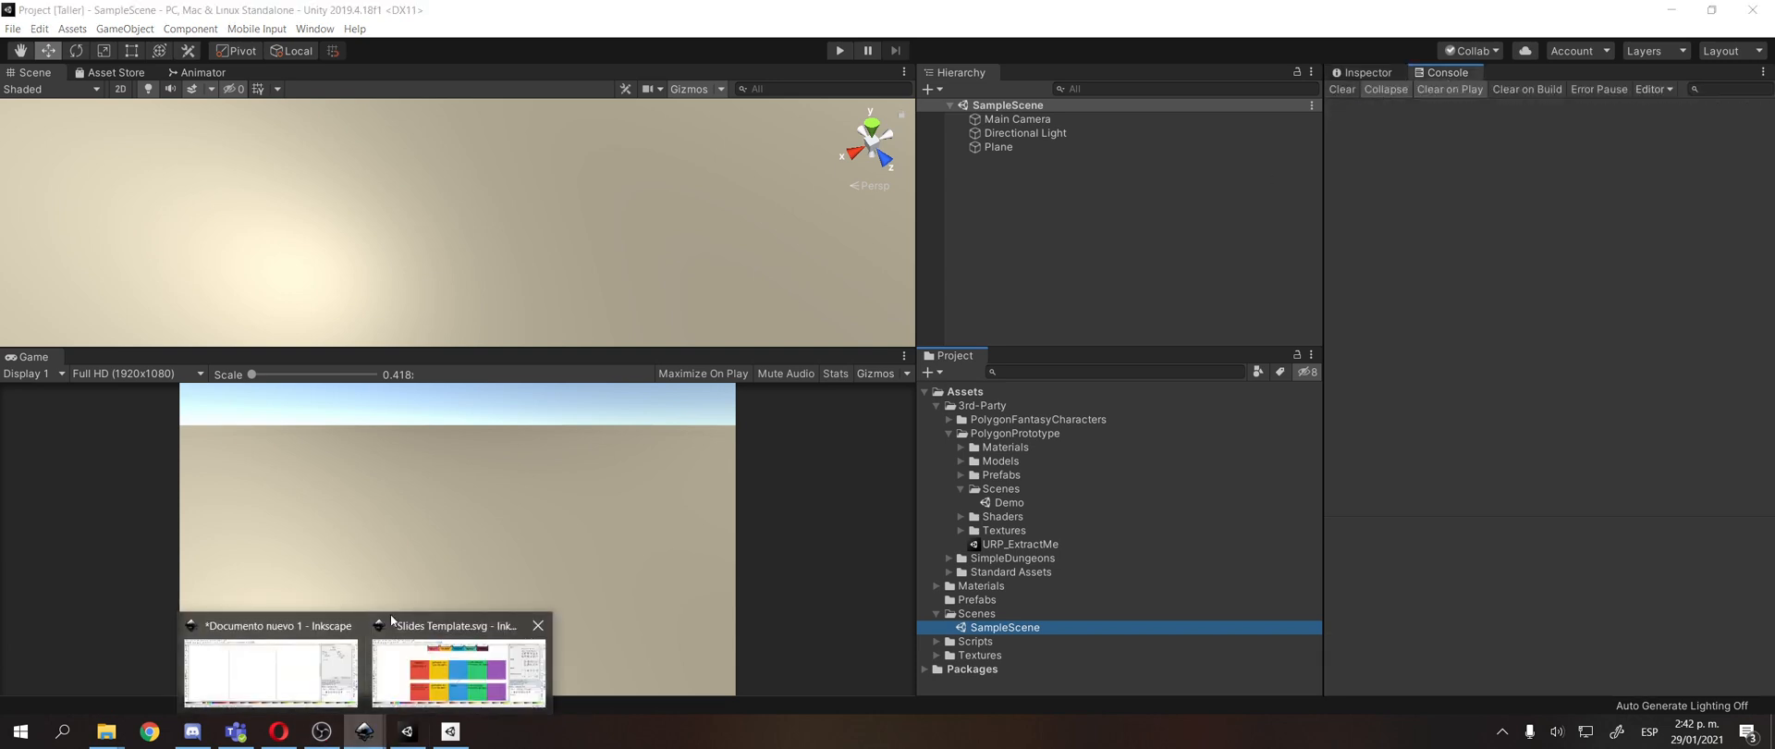
left_click(390, 664)
scroll(529, 348, "down", 1)
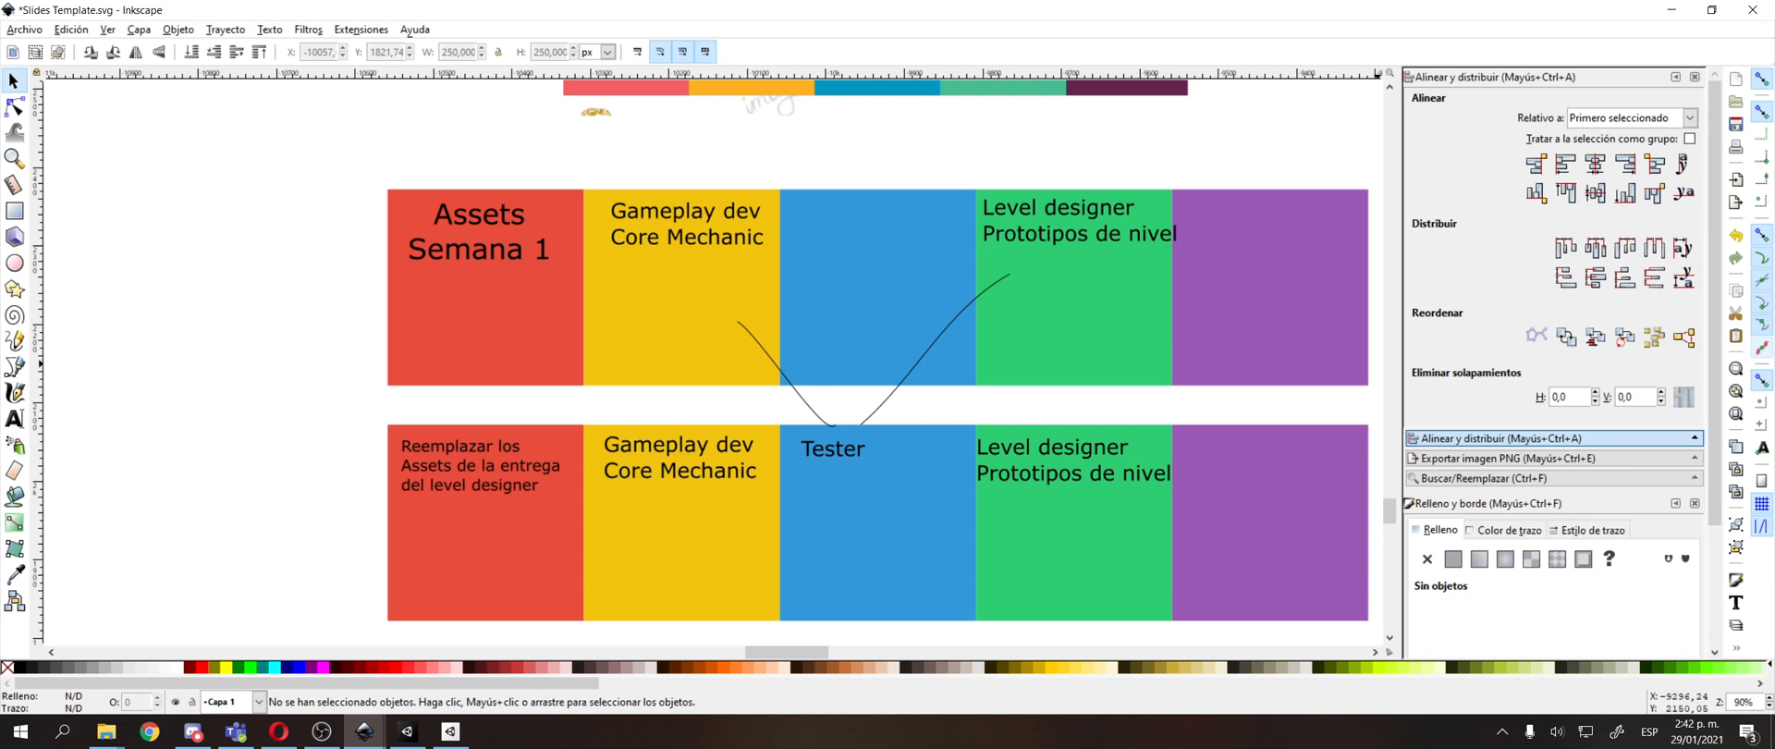
key("alt+Tab")
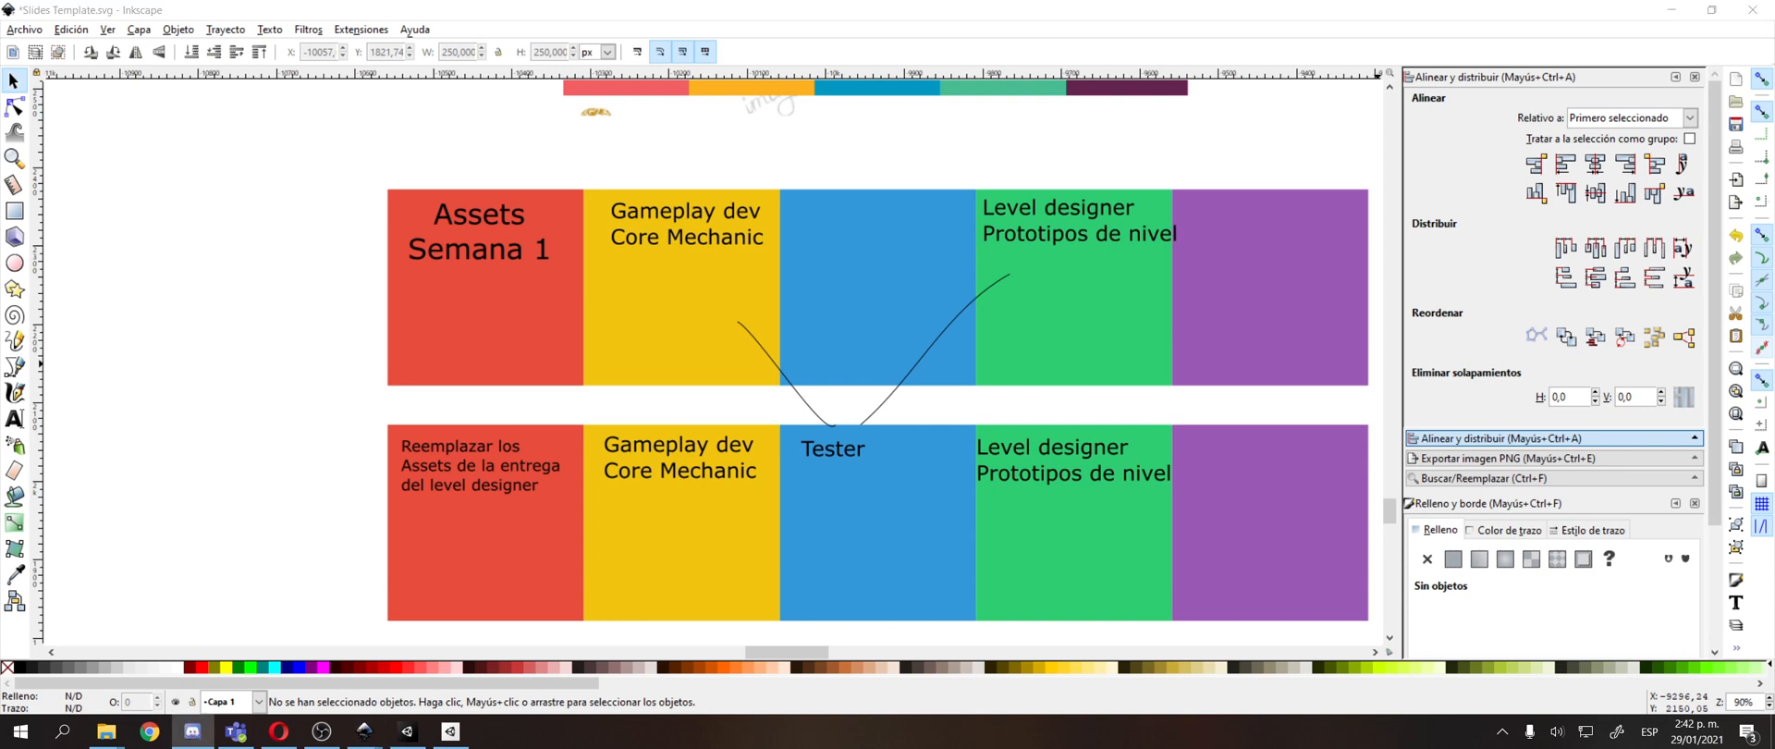